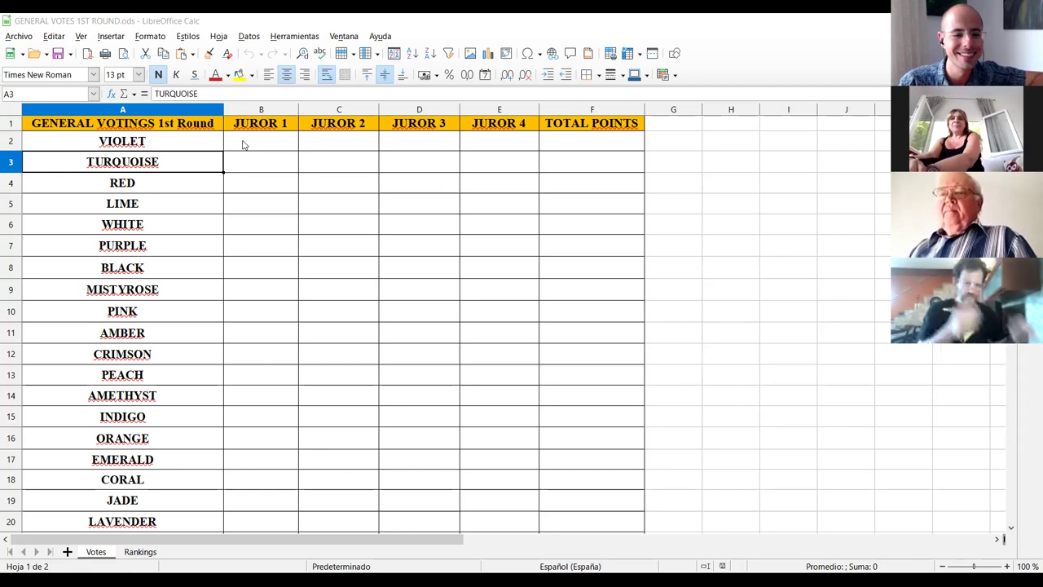
Enter Juror 1's points for the first four colours: Violet 0, Turquoise 0, Red 3 and Lime 5.
click(242, 144)
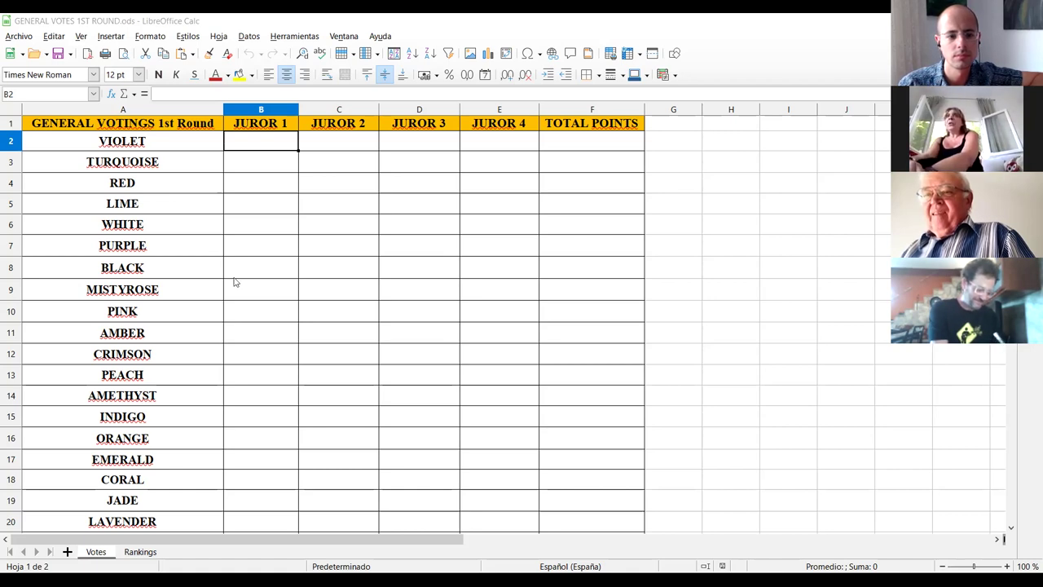
text(0)
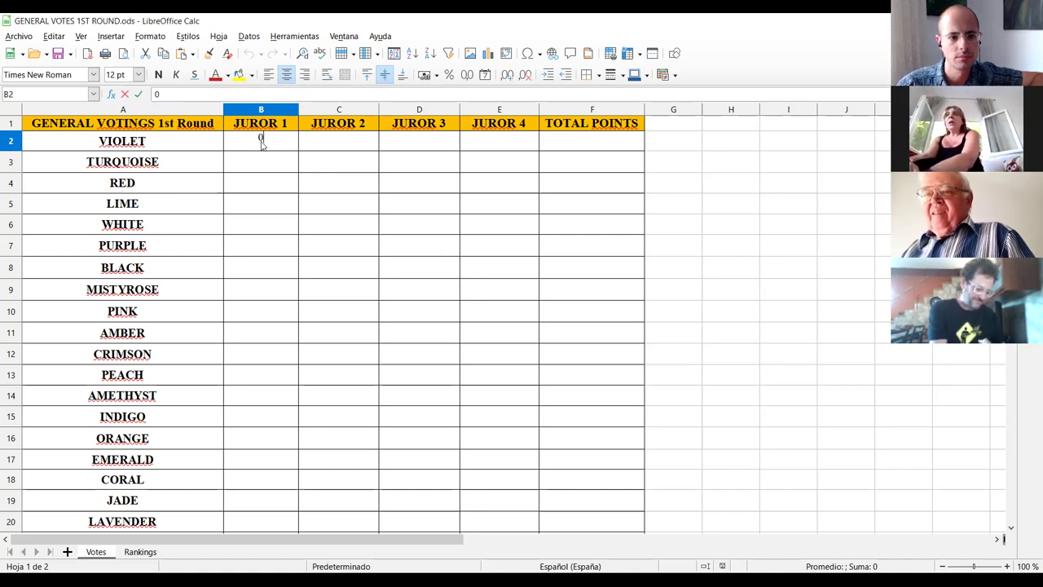
key(Return)
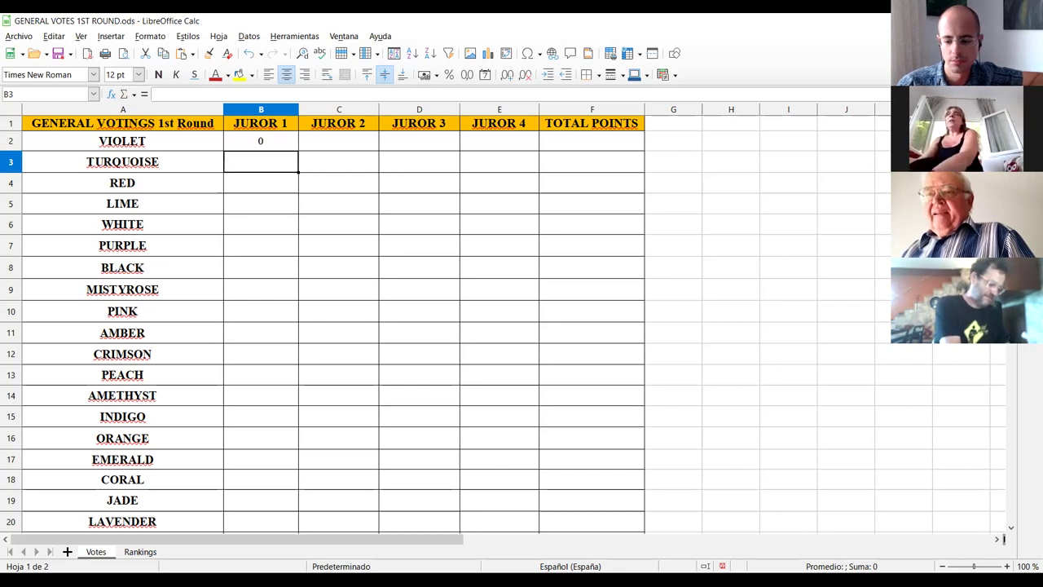
text(0)
key(Return)
text(3)
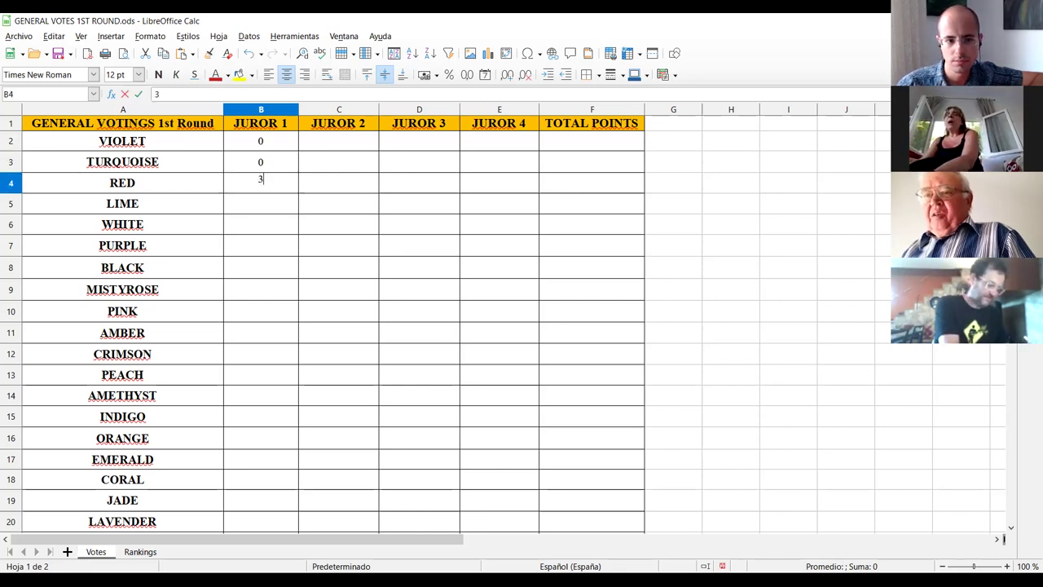
key(Return)
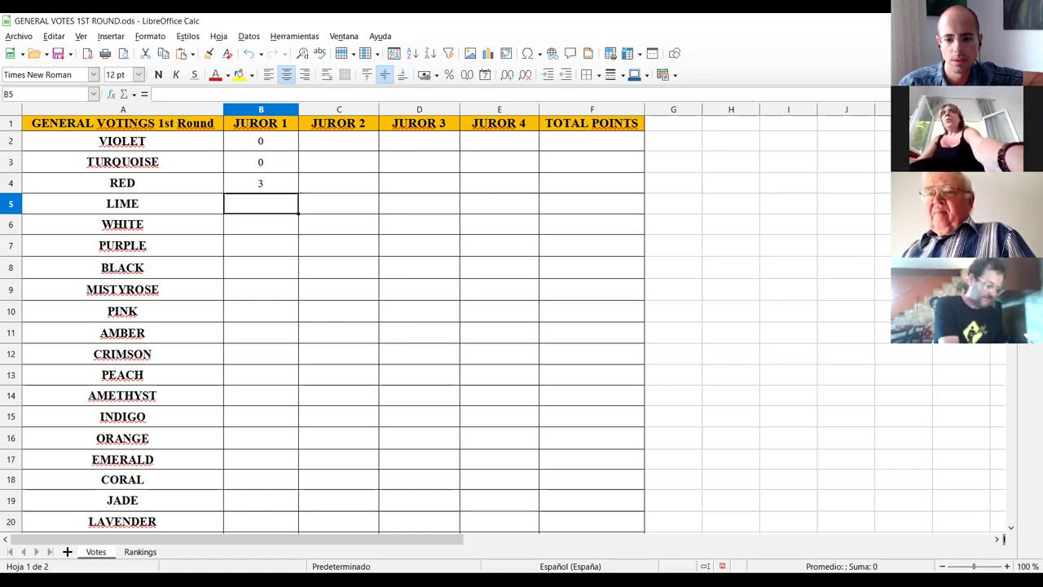
text(5)
key(Return)
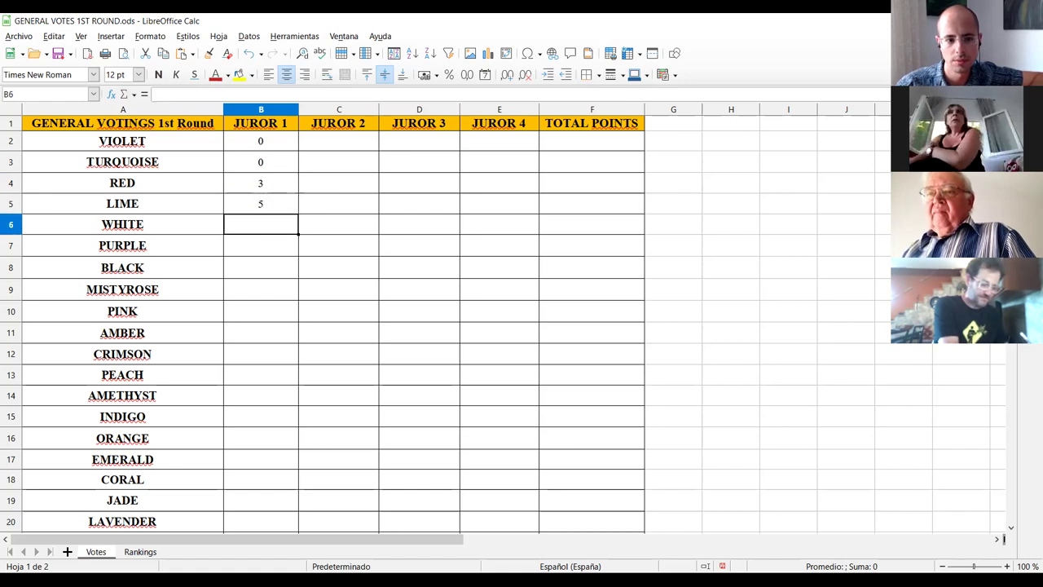
Enter Juror 1's points for White 4, Purple 5, Black 6 and Mistyrose 6.
text(4)
key(Return)
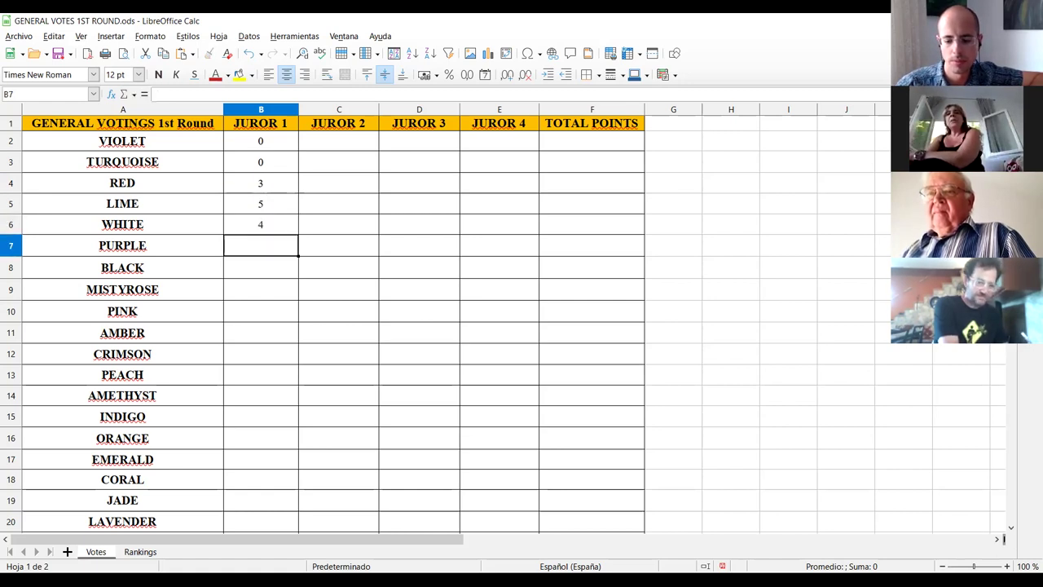
text(5)
key(Return)
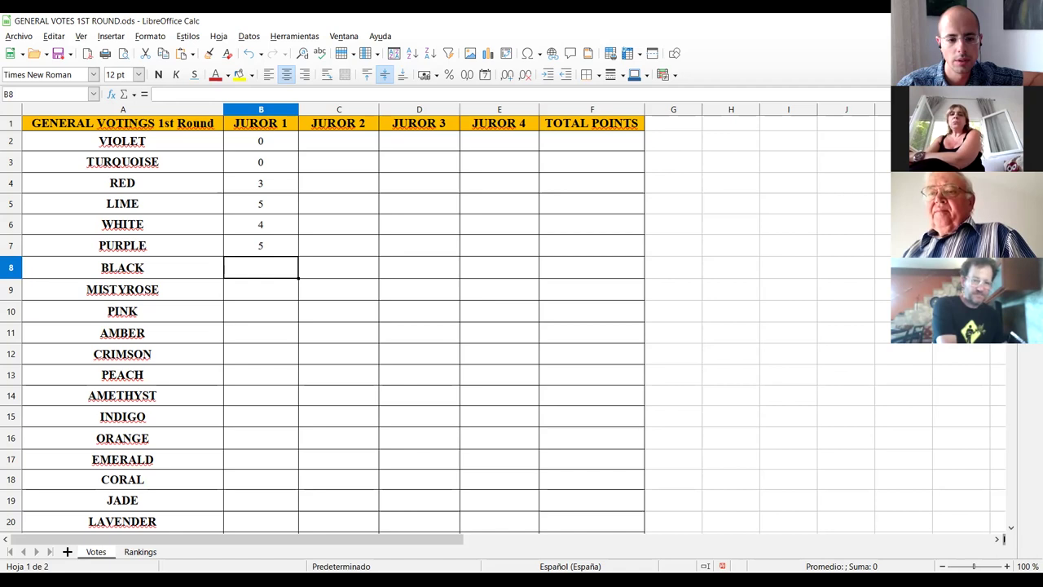
text(6)
key(Return)
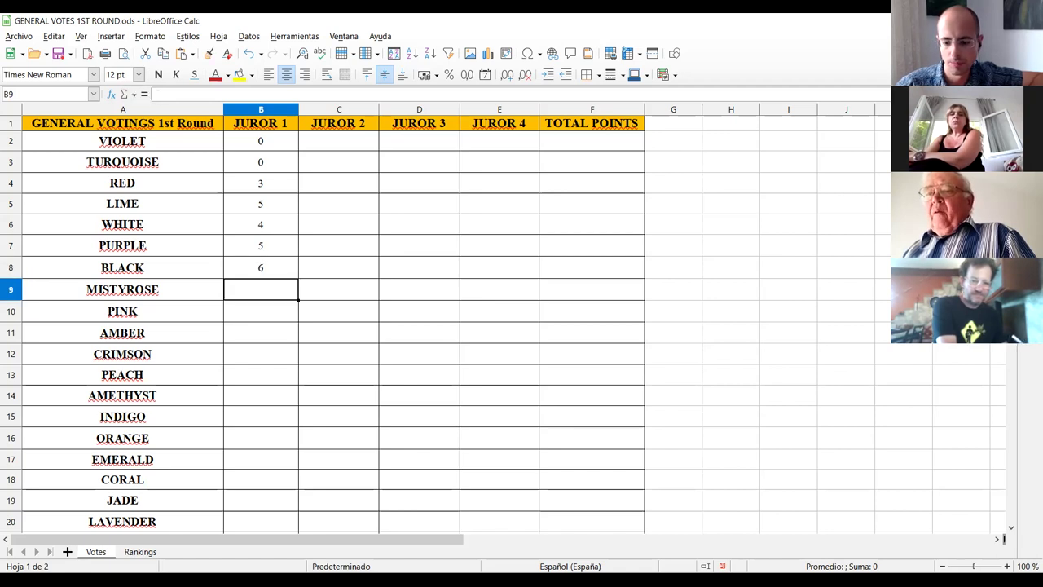
text(6)
key(Return)
Enter Juror 1's points for Pink 6, Amber 6 and Crimson 0.
text(6)
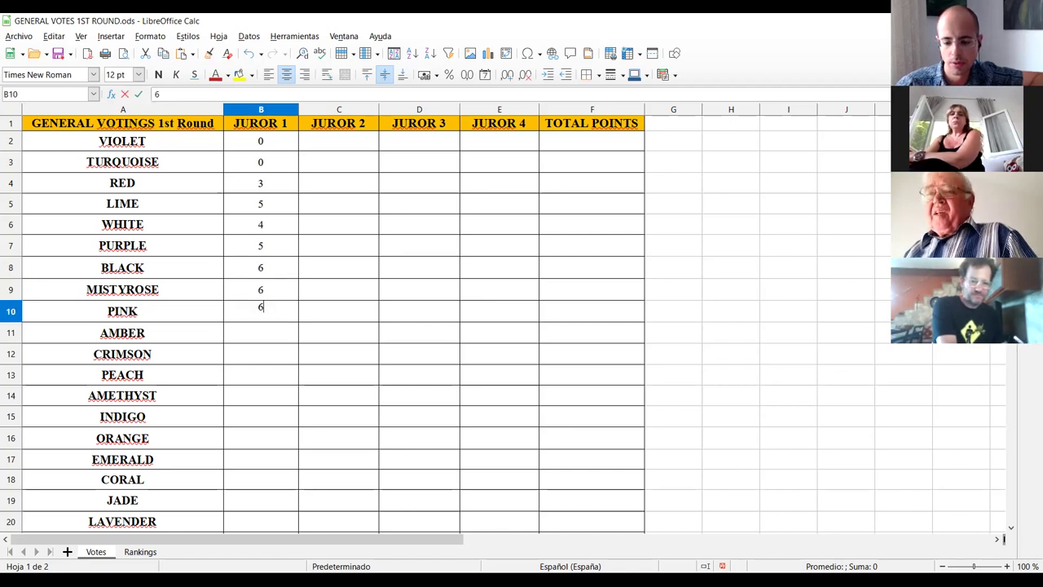
key(Return)
text(6)
key(Return)
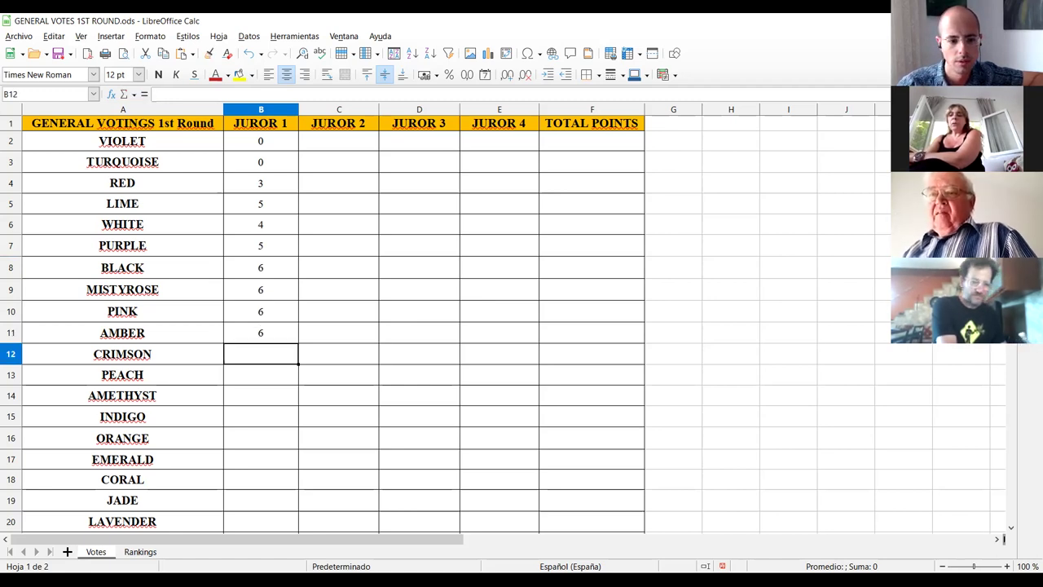
text(0)
key(Return)
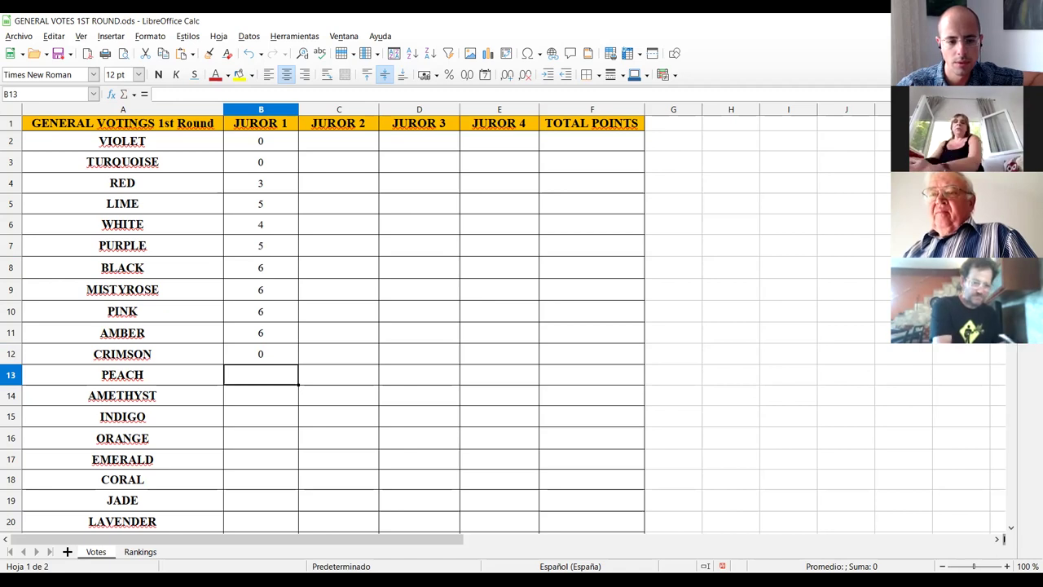
Enter Juror 1's points for Peach 6, Amethyst 6 and Indigo 7.
text(6)
key(Return)
text(6)
key(Return)
text(7)
key(Return)
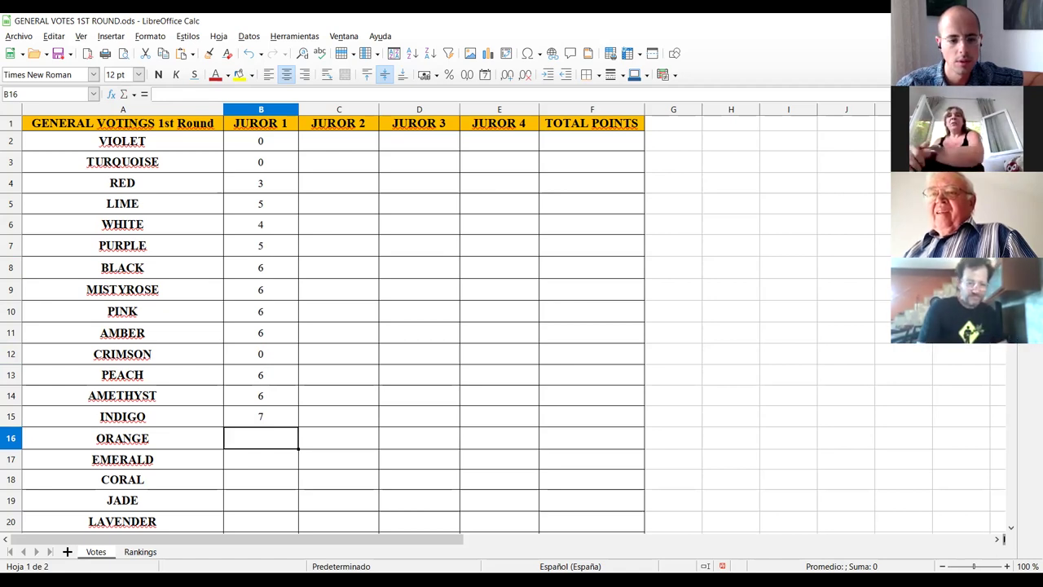
Enter Juror 1's points for Orange 5, Emerald 7 and Coral 7.
text(5)
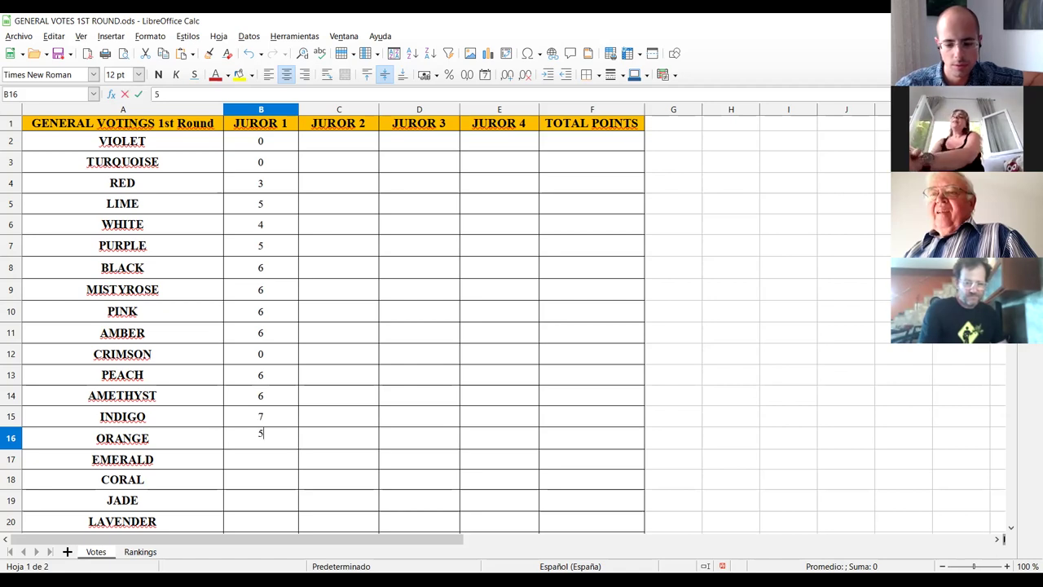
key(Return)
text(7)
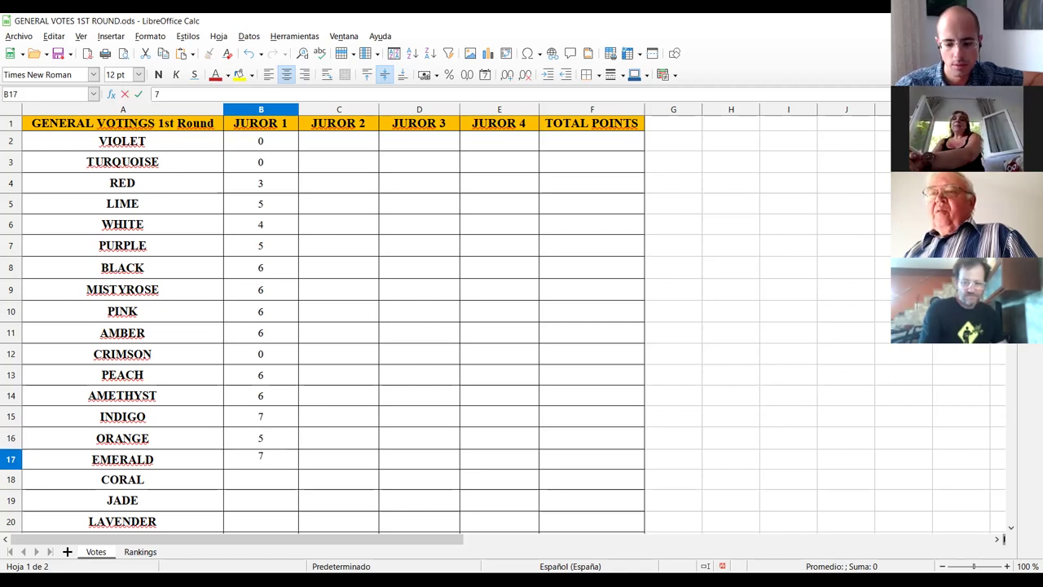
key(Return)
text(7)
key(Return)
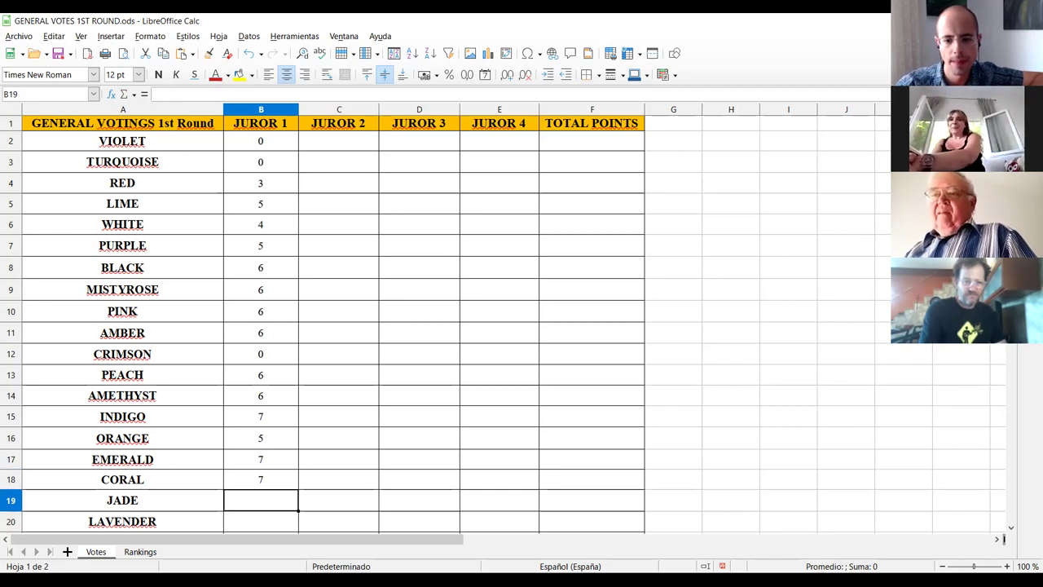
Enter Juror 1's points for Jade 3, Lavender 4 and Blue 7.
text(3)
key(Return)
text(4)
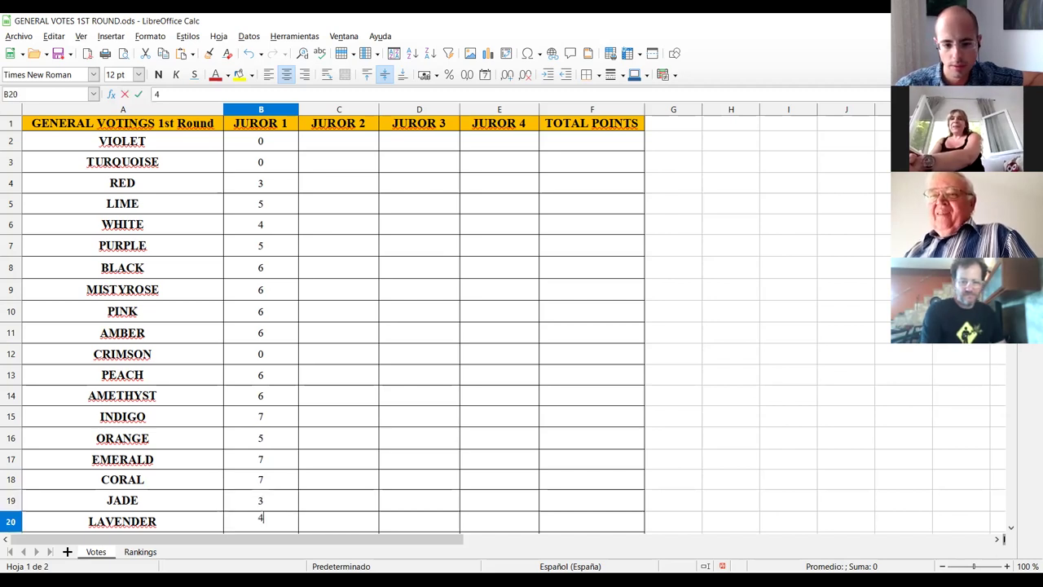
key(Return)
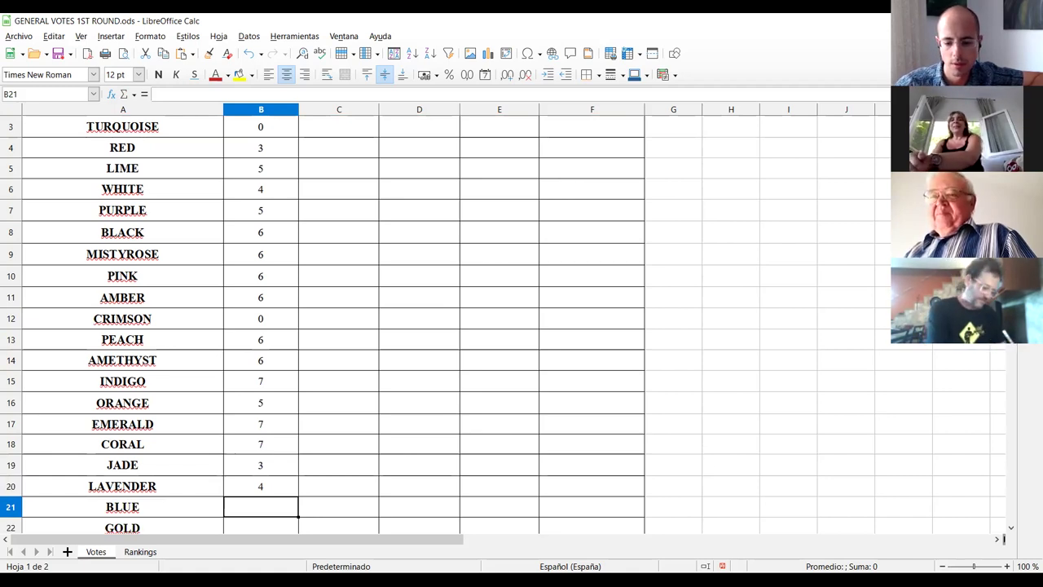
text(7)
key(Return)
Enter Juror 1's points for Gold 7, Yellow 6, Cyan 6 and Ultramarine 5.
text(7)
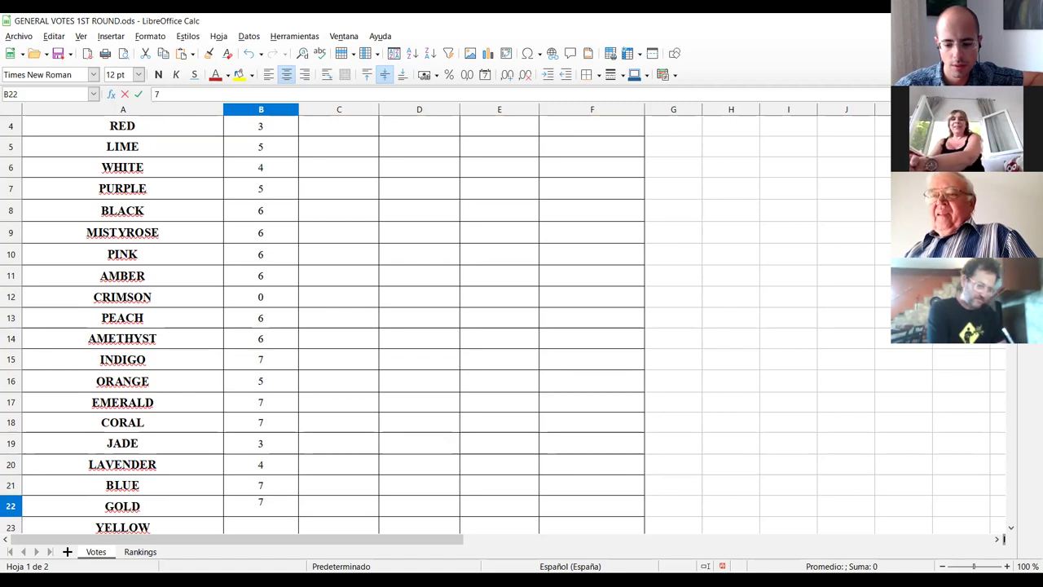
key(Return)
text(6)
key(Return)
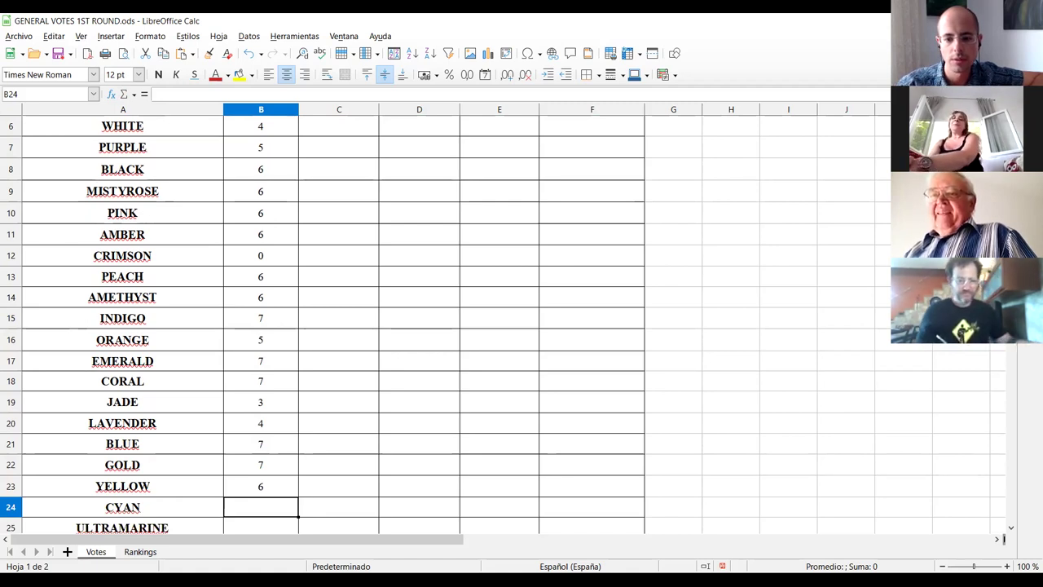
text(6)
key(Return)
text(5)
key(Return)
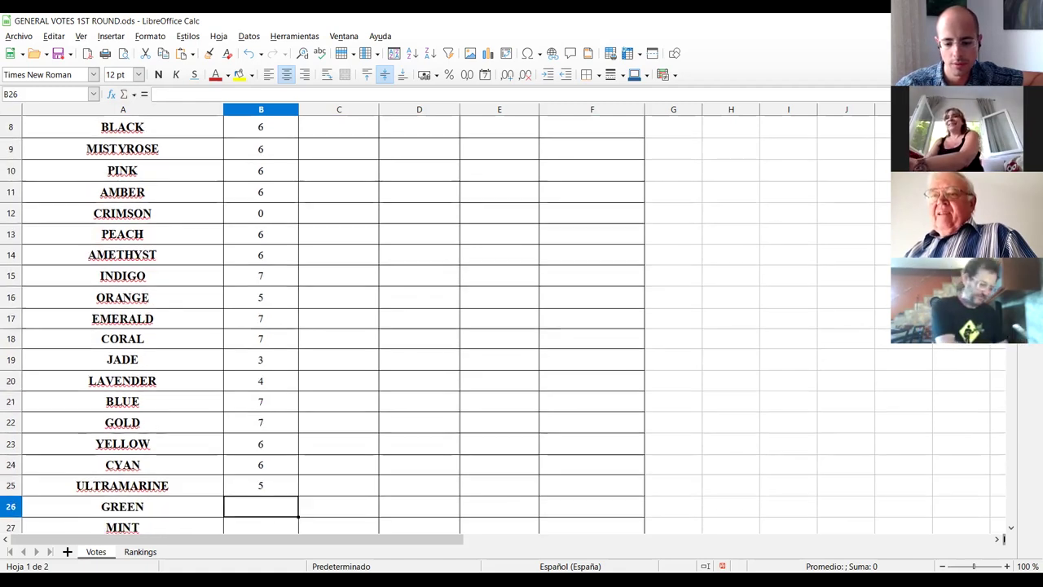
Enter Juror 1's points for Green 7, Mint 0 and Aquamarine 7.
text(7)
key(Return)
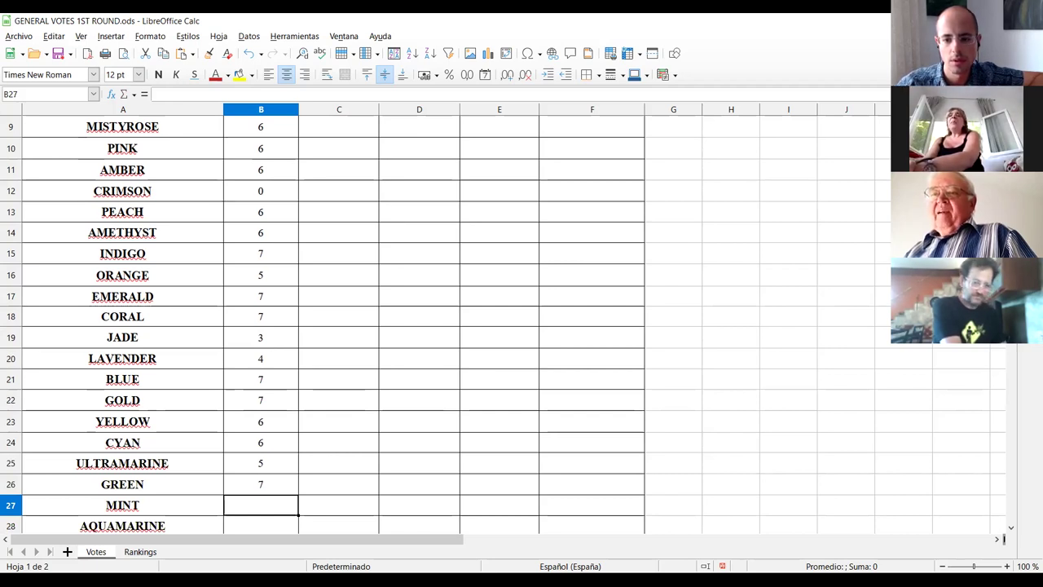
text(0)
key(Return)
text(7)
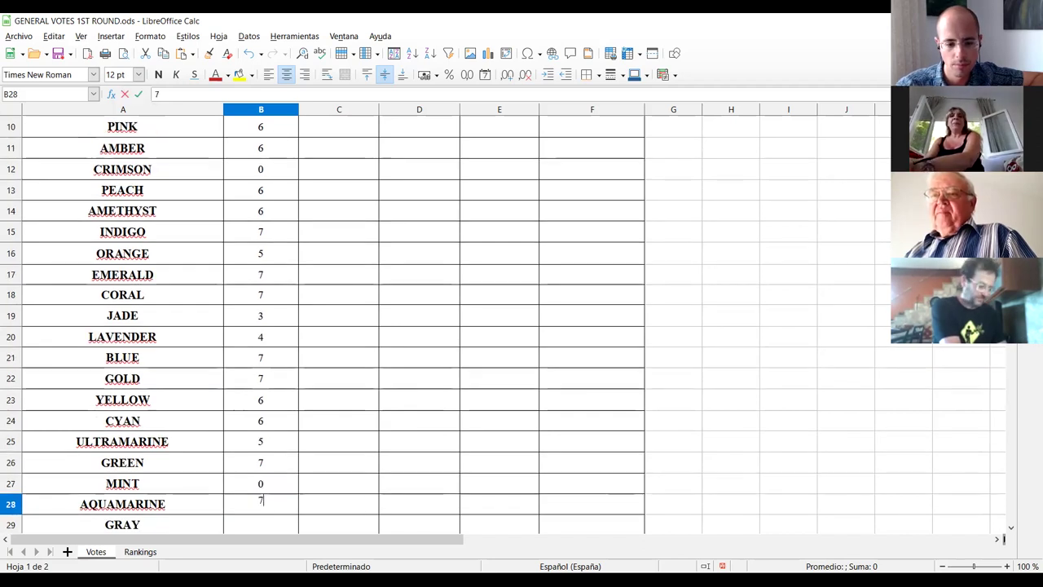
key(Return)
Complete Juror 1's column with Gray 7, Amaranth 7, Burgundy 6 and Sapphire 5.
text(7)
key(Return)
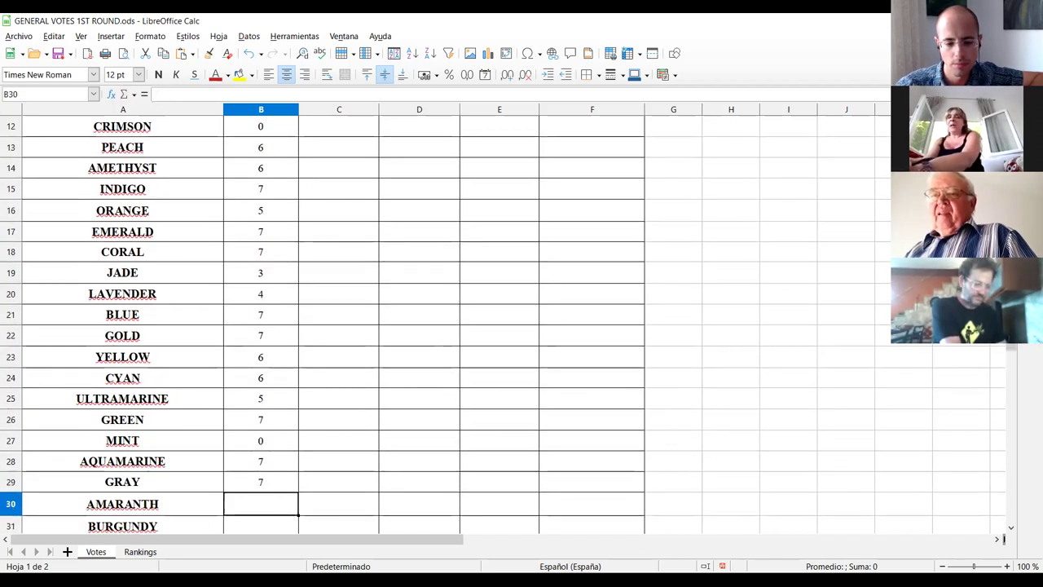
text(7)
key(Return)
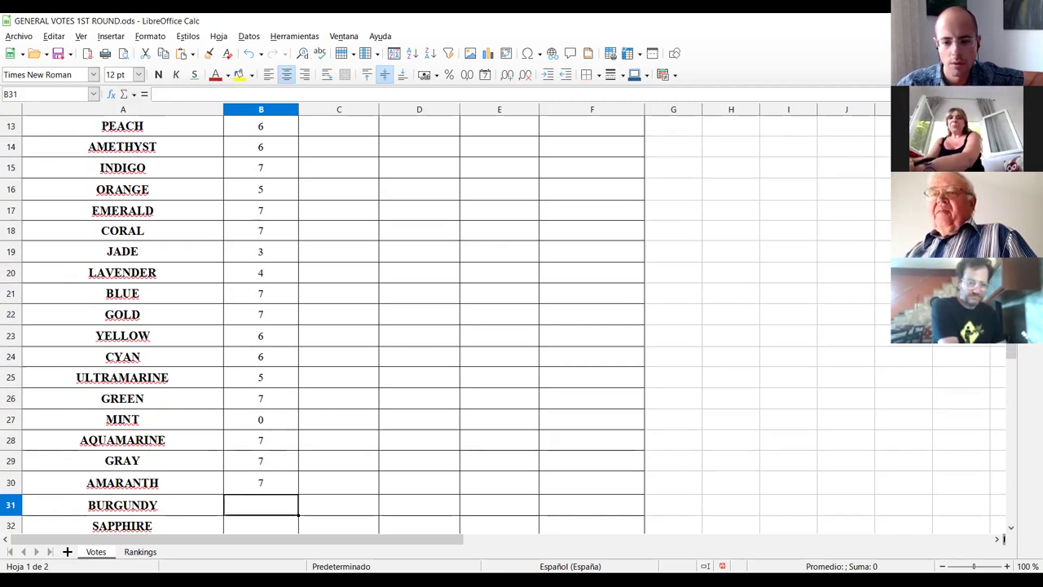
text(6)
key(Return)
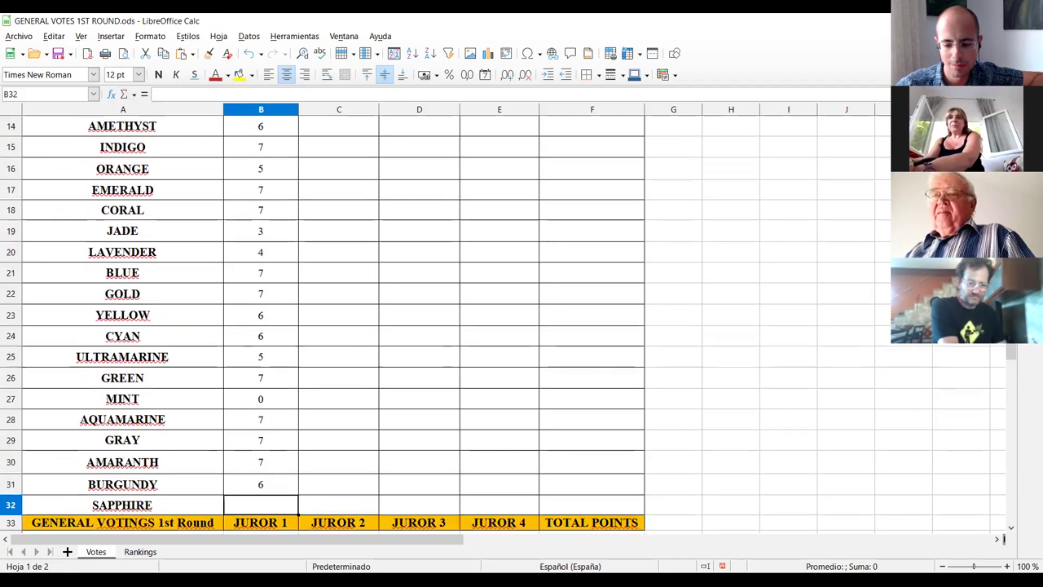
text(5)
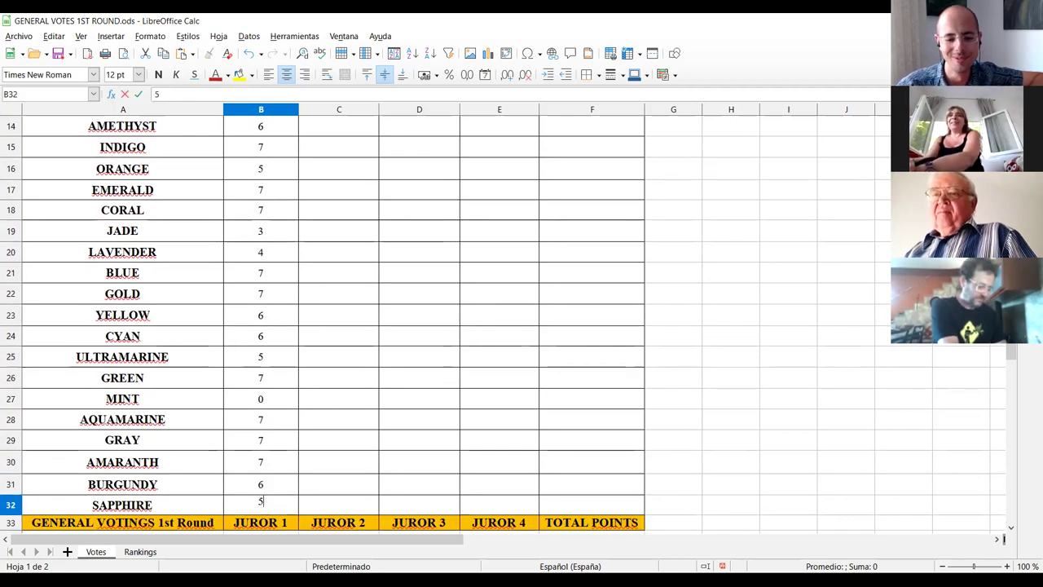
key(Tab)
Enter 0 points from Juror 2 for each of Violet, Turquoise, Red, Lime and White in C2 to C6.
key(Up)
key(Up)
key(Up)
key(Up)
key(Up)
key(Up)
key(Up)
key(Up)
key(Up)
key(Up)
key(Up)
key(Up)
key(Up)
key(Up)
key(Up)
key(Up)
key(Up)
key(Up)
key(Up)
key(Up)
key(Down)
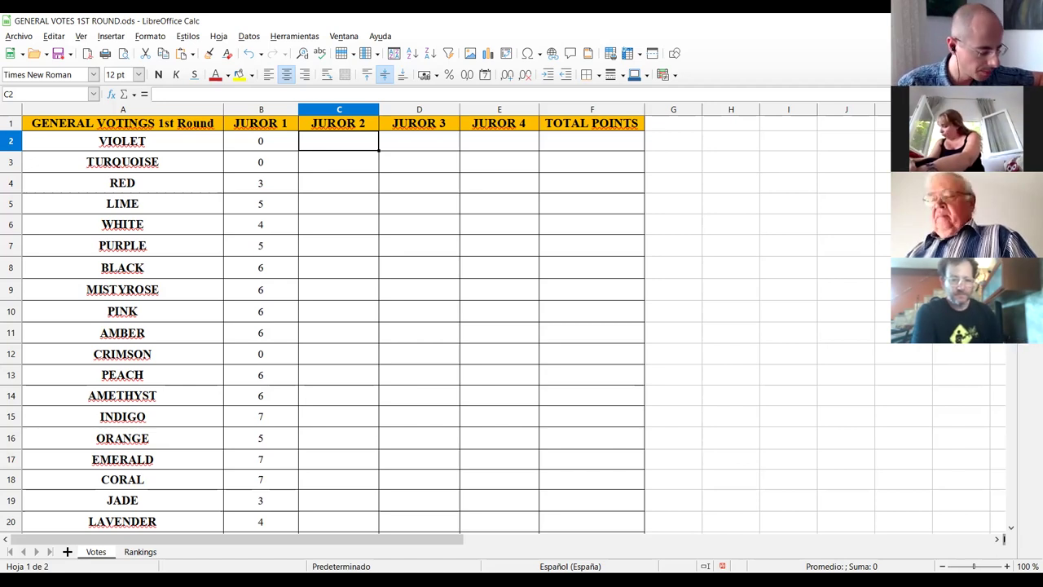
text(0)
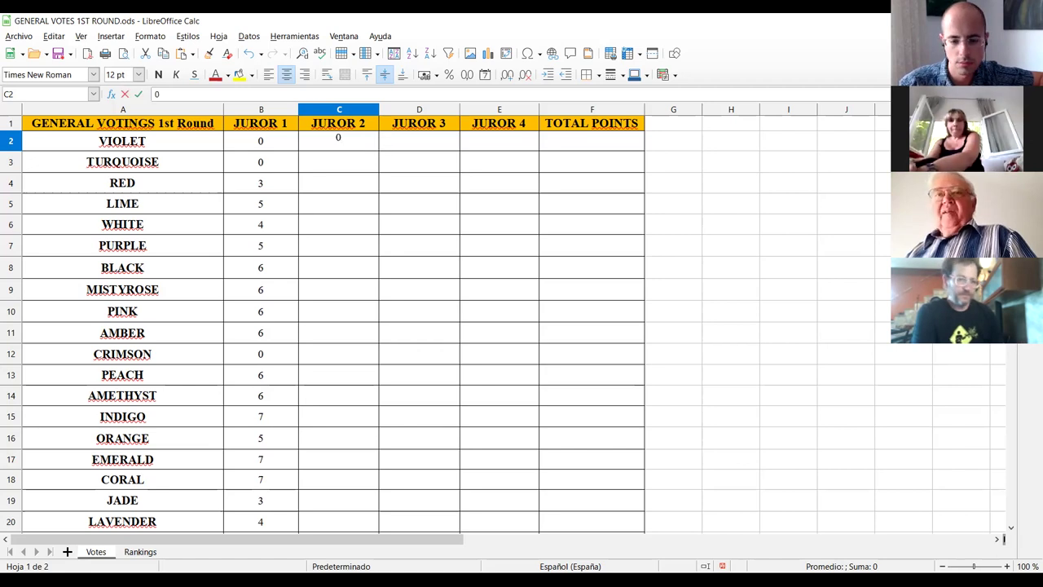
key(Return)
text(0)
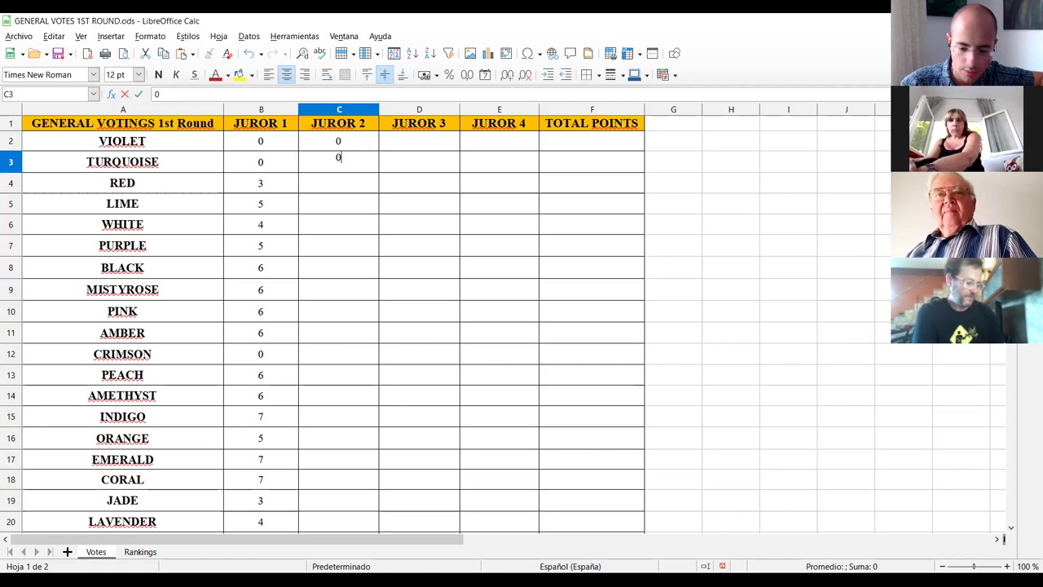
key(Return)
text(0)
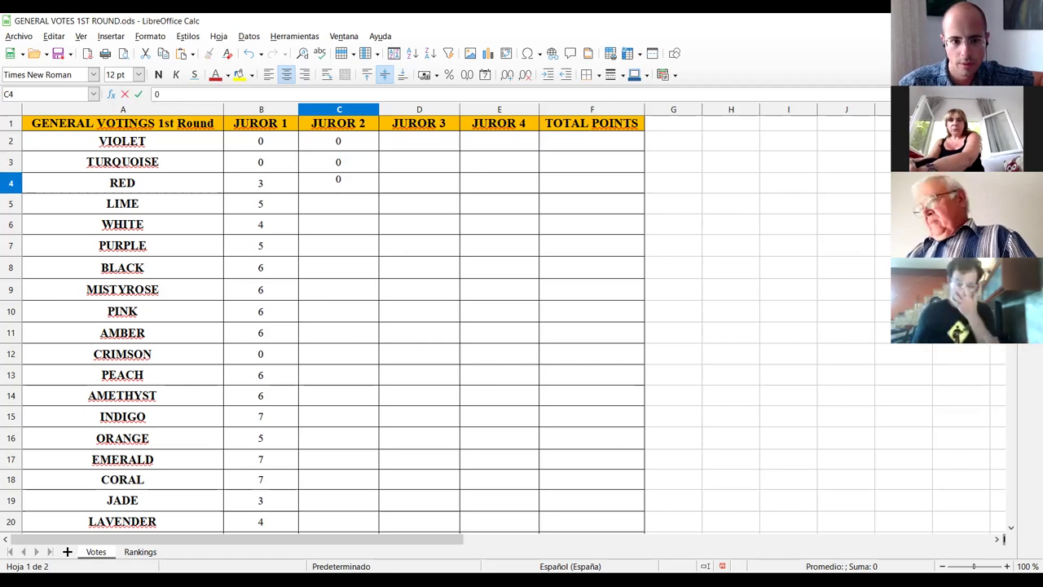
key(Return)
text(0)
key(Return)
text(0)
key(Return)
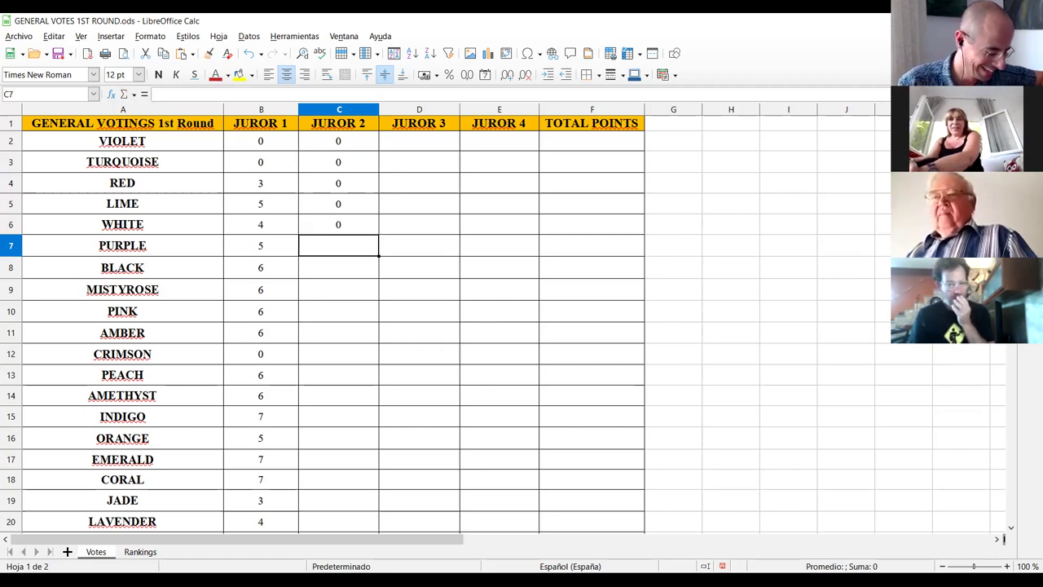
Enter Juror 2's points for Purple 5, Black 6 and Mistyrose 0.
text(5)
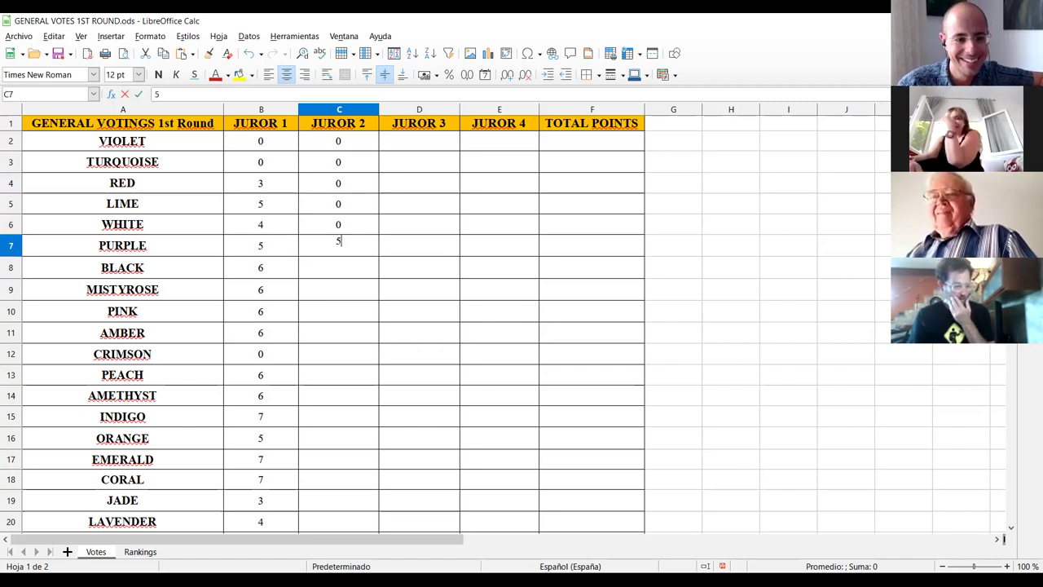
key(Return)
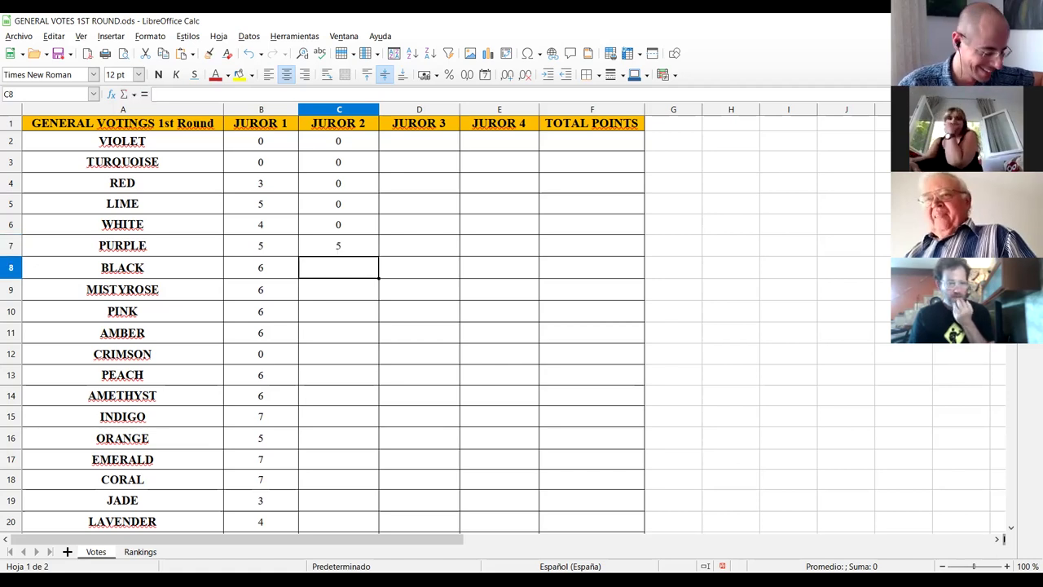
text(6)
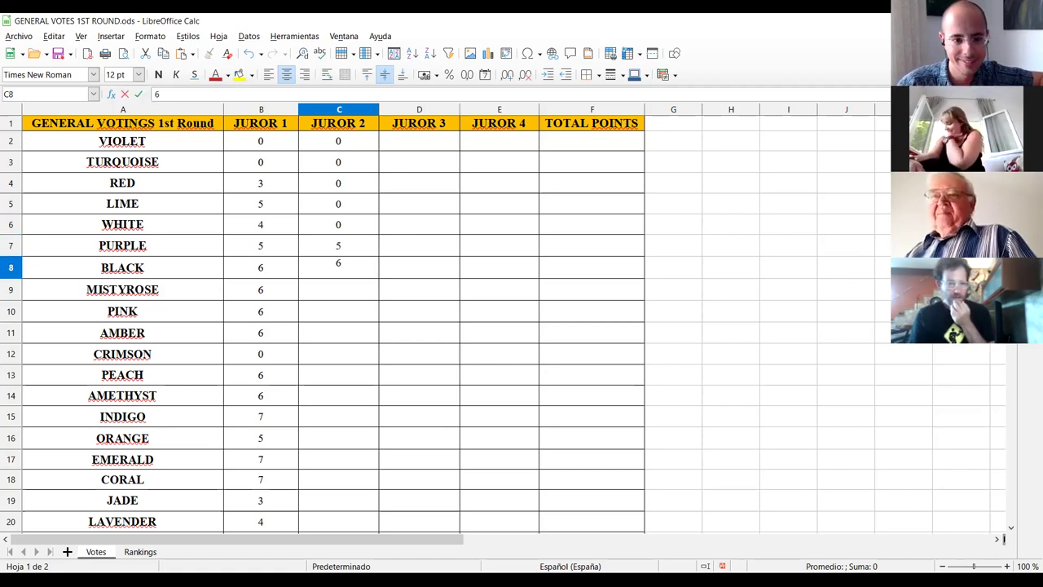
key(Return)
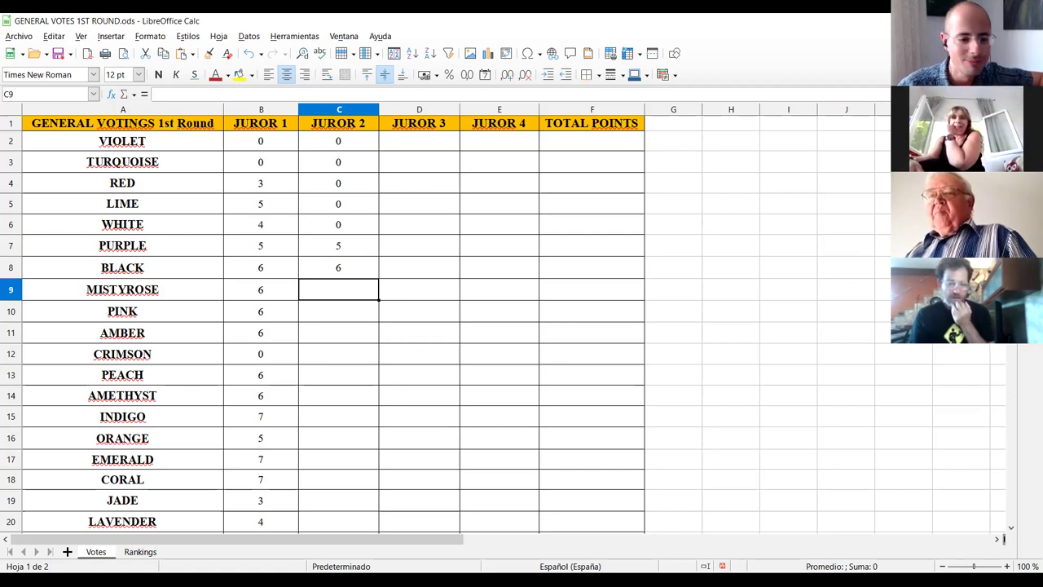
text(0)
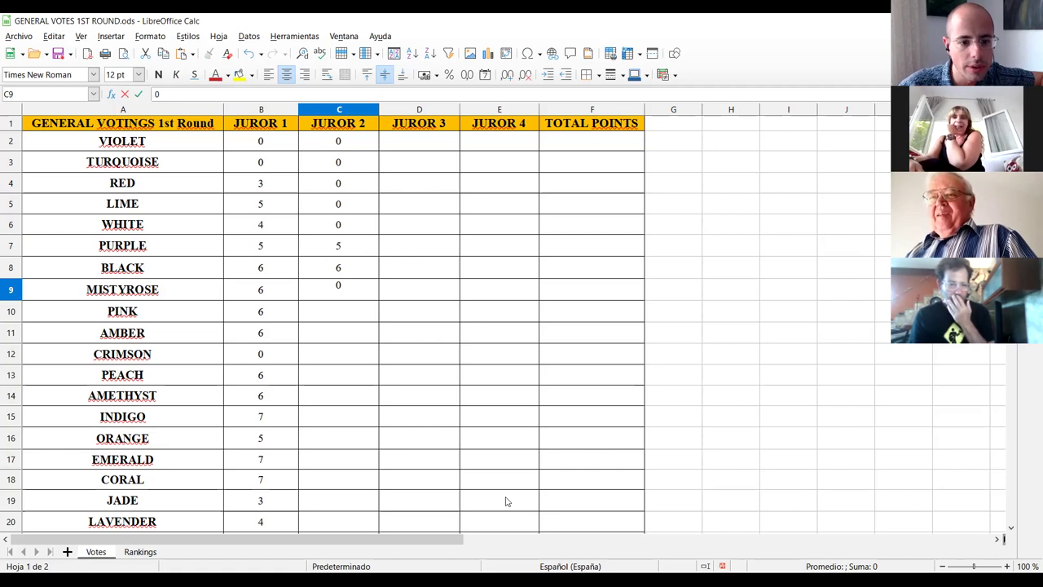
click(356, 247)
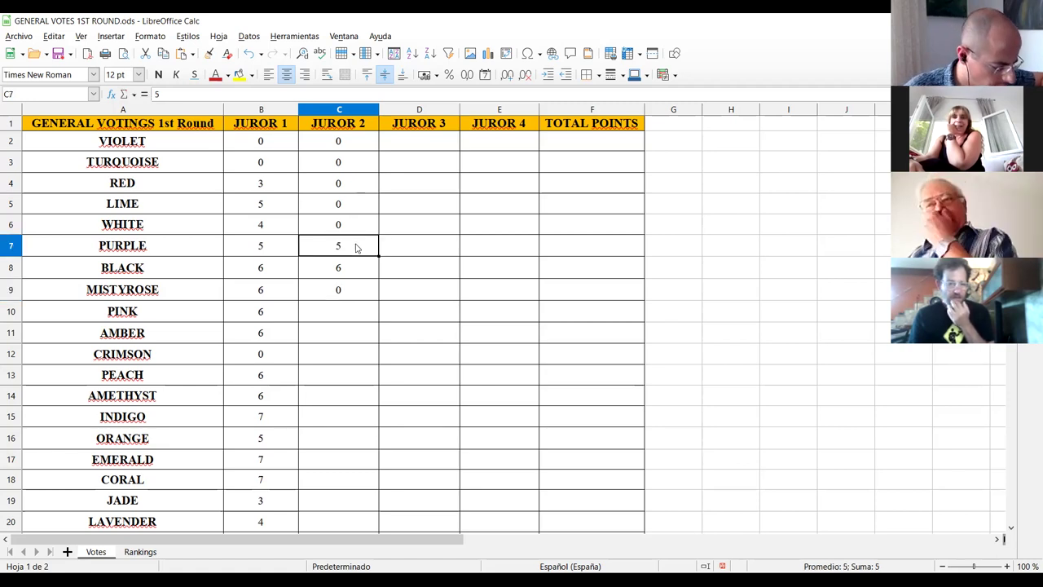
Correct Juror 2's points to 0 for Black and 5 for Mistyrose.
click(354, 269)
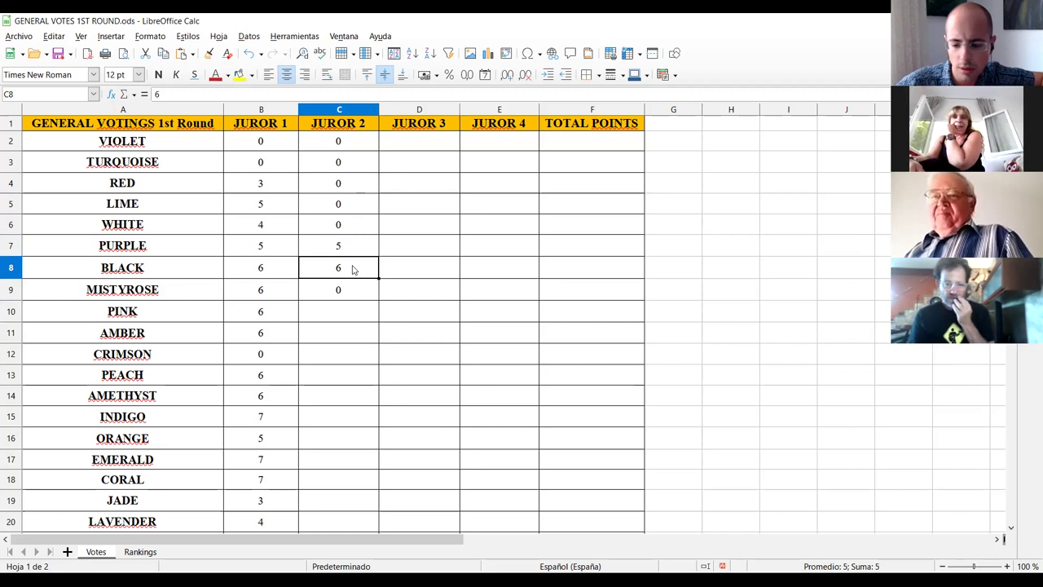
text(0)
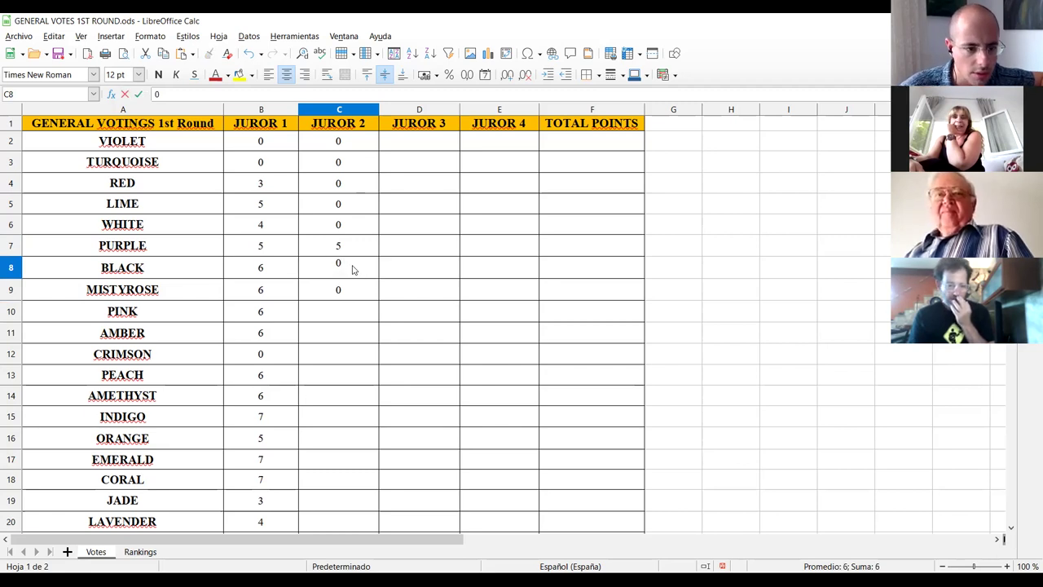
key(Return)
text(6)
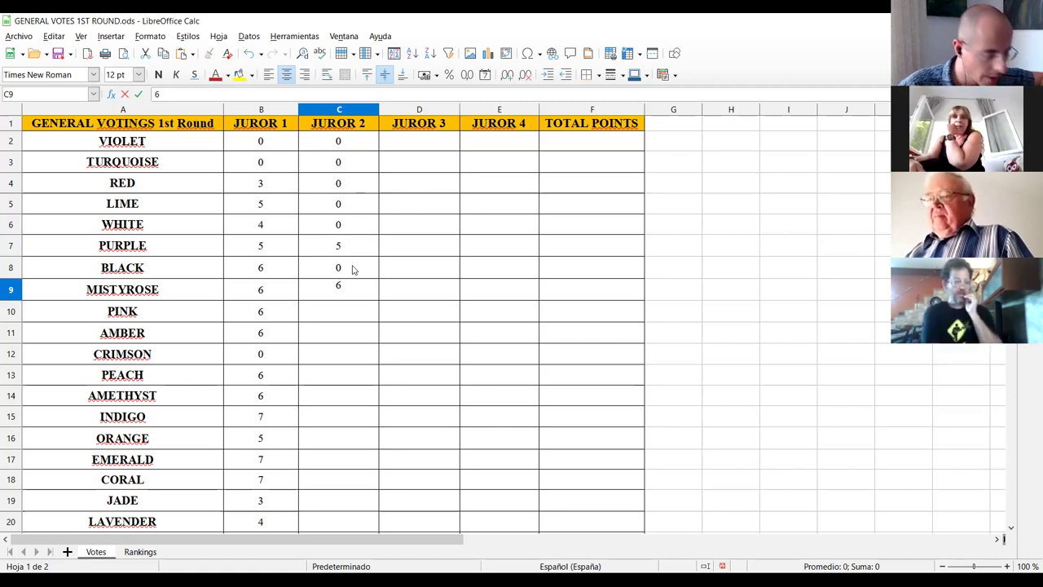
key(BackSpace)
text(5)
key(Return)
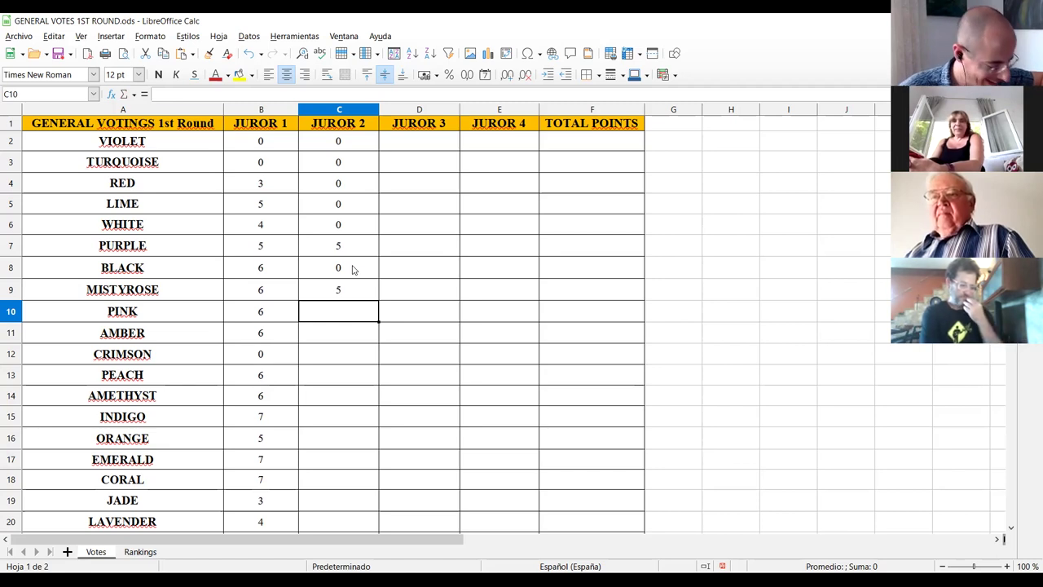
Enter Juror 2's points for Pink 6, Amber 0 and Crimson 0.
text(6)
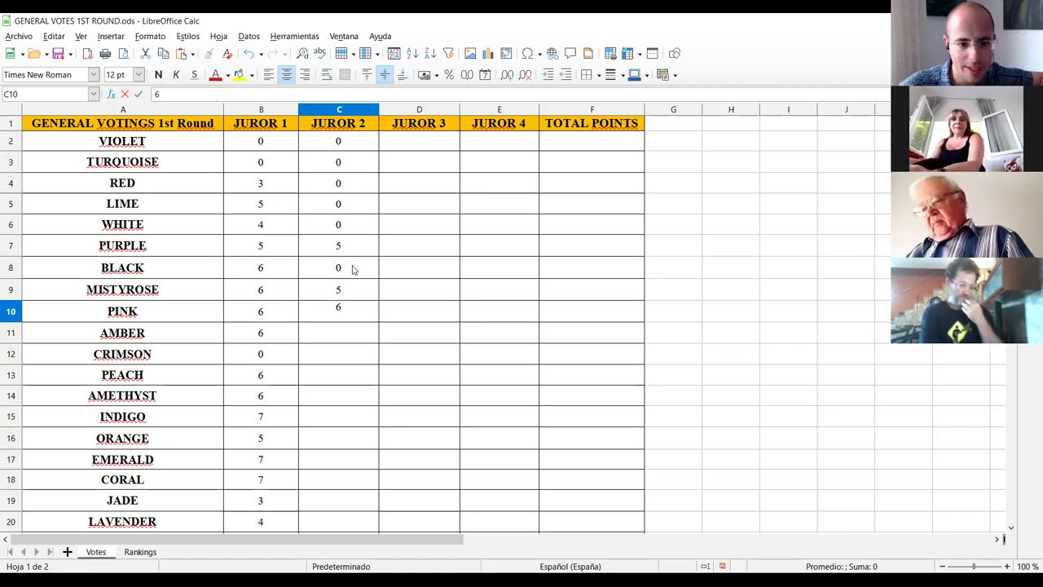
key(Return)
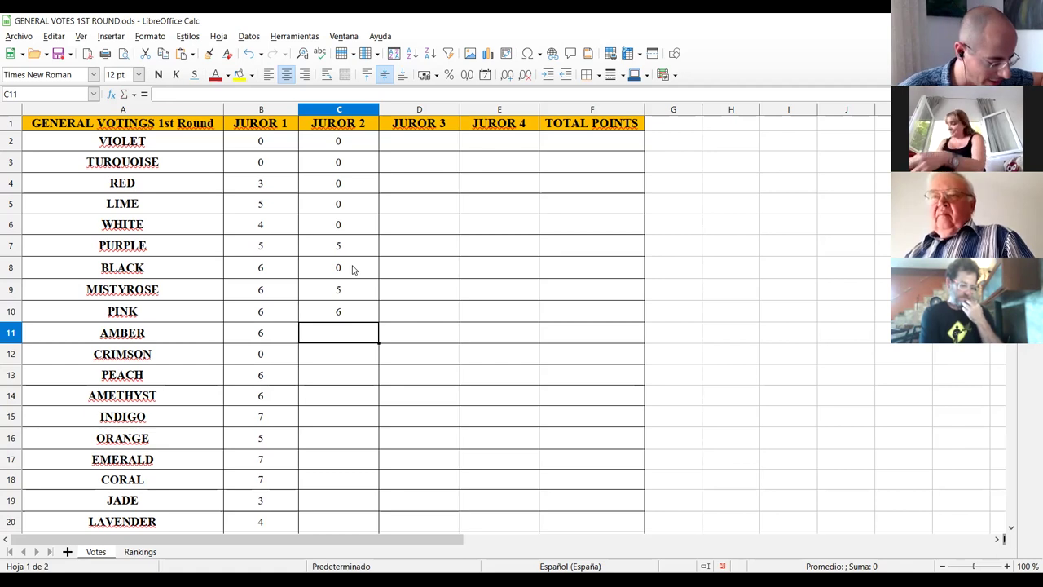
text(0)
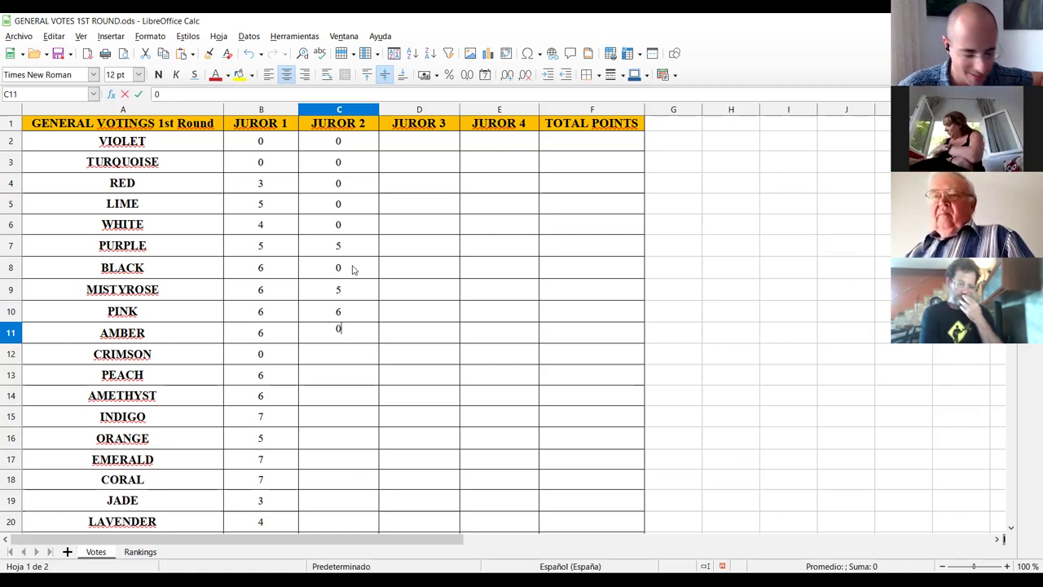
key(Return)
text(0)
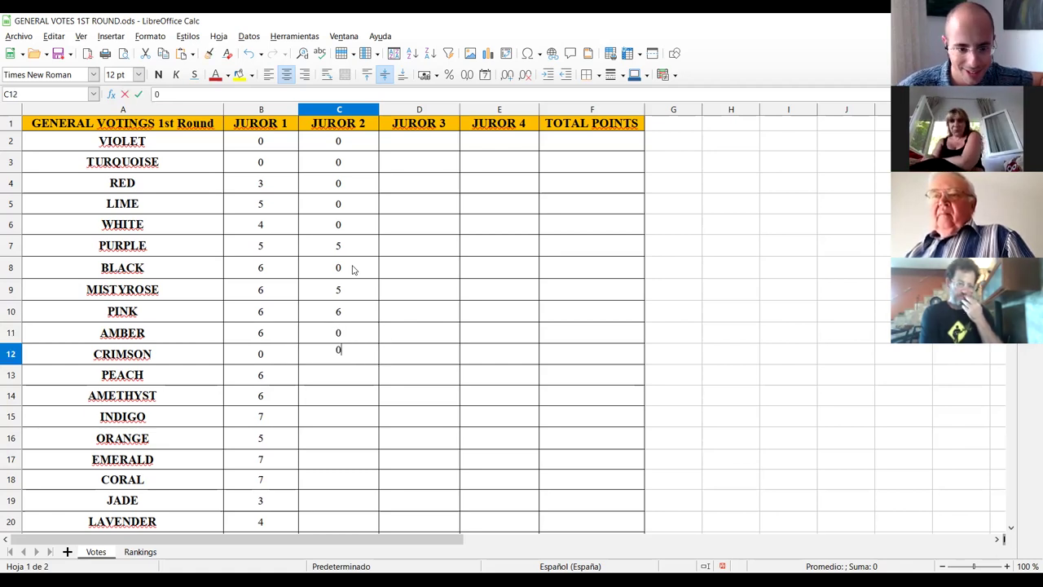
key(Return)
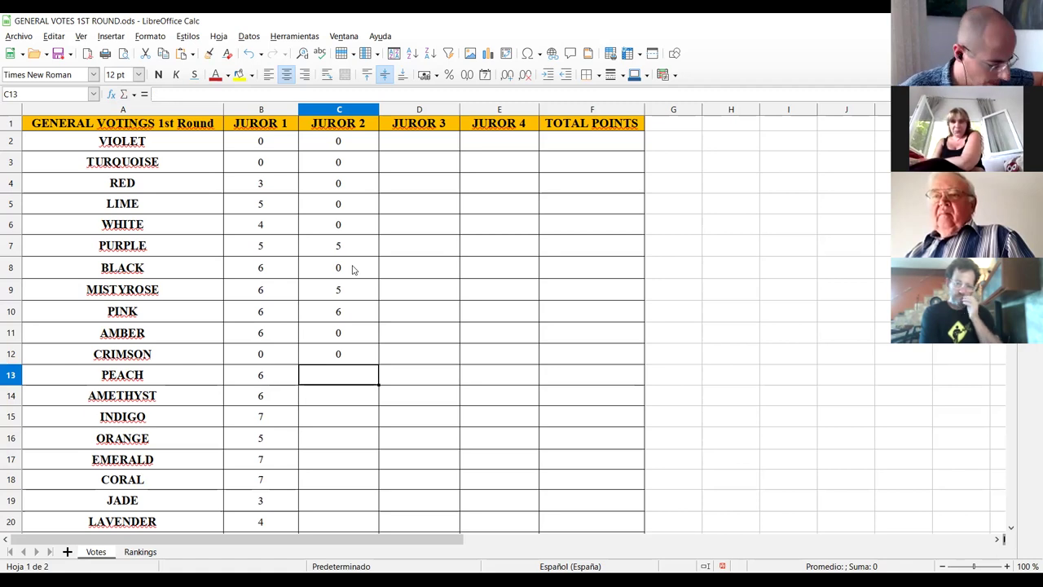
Enter Juror 2's points for Peach 6, Amethyst 0, Indigo 5 and Orange 5.
text(6)
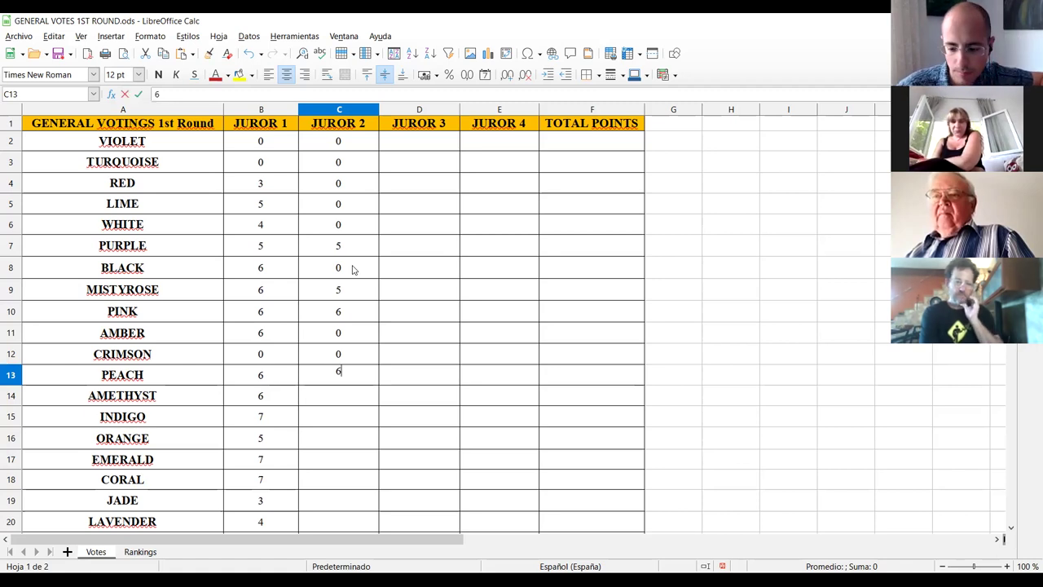
key(Return)
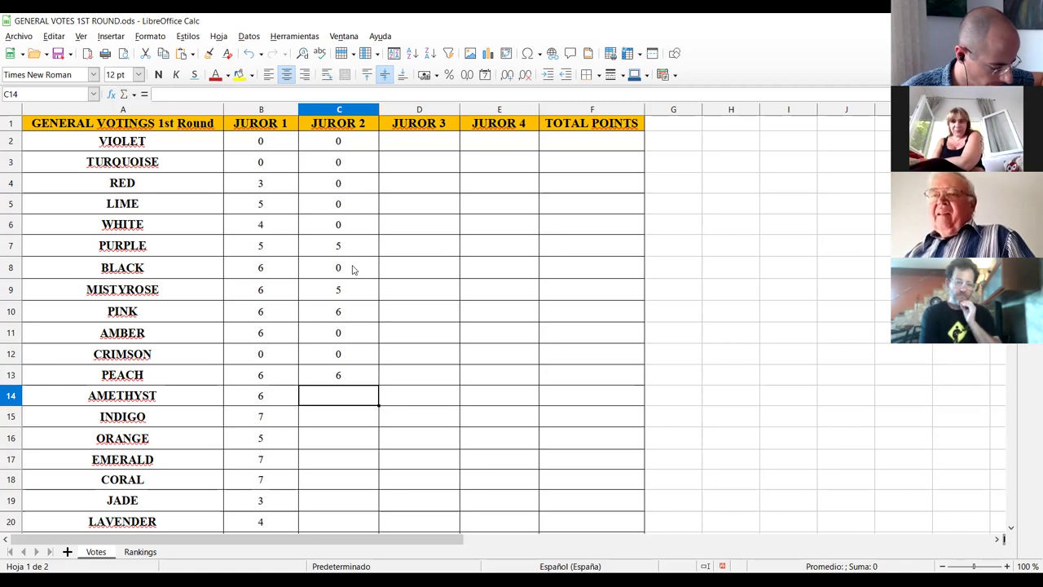
text(0)
key(Return)
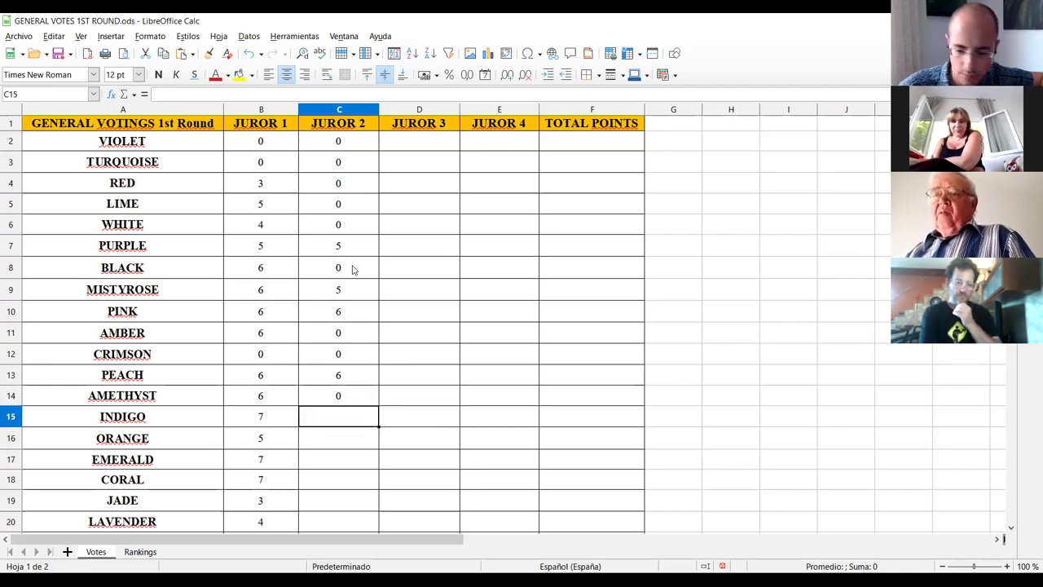
text(5)
key(Return)
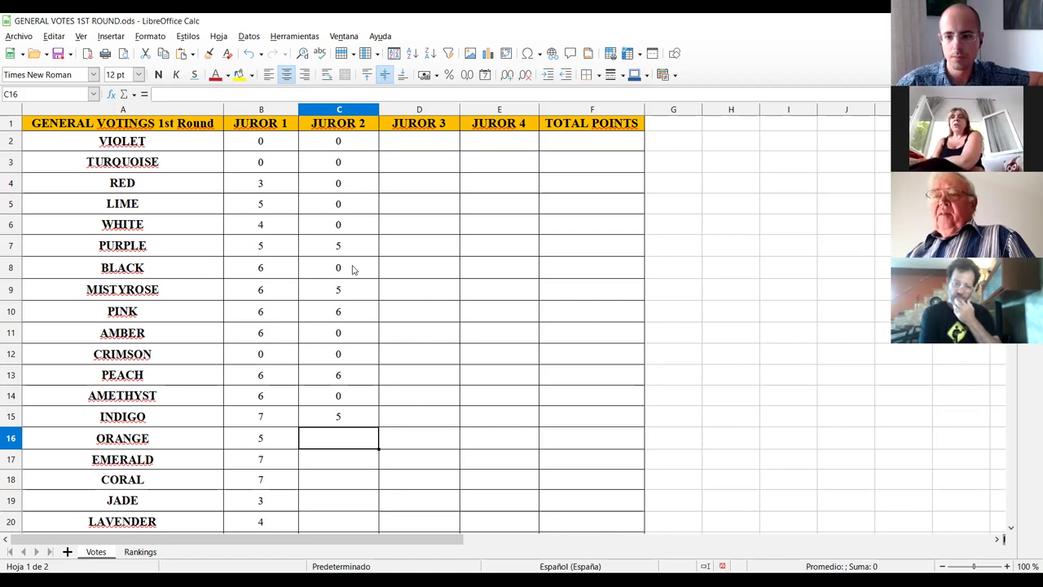
text(5)
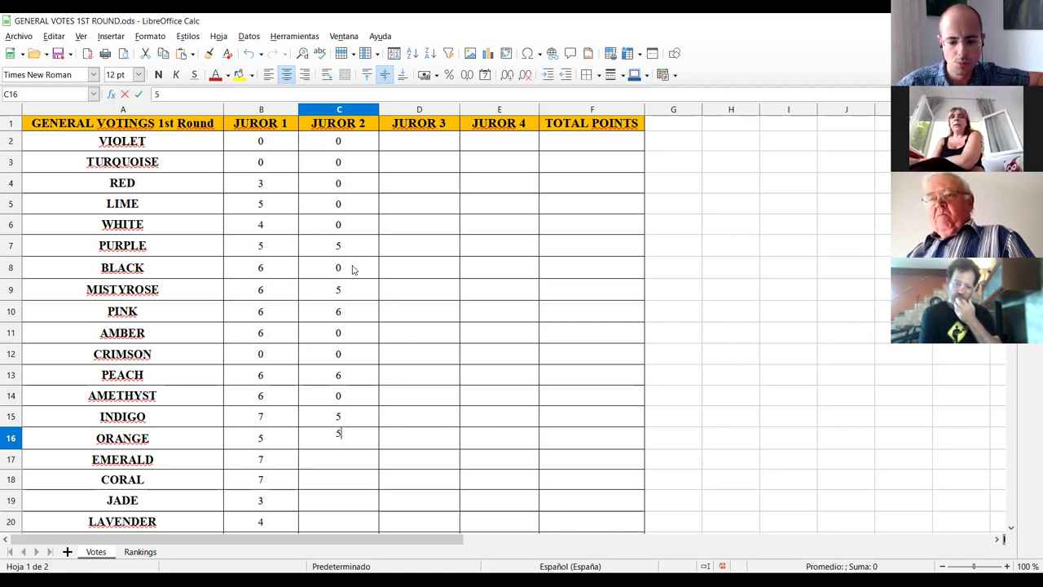
key(Return)
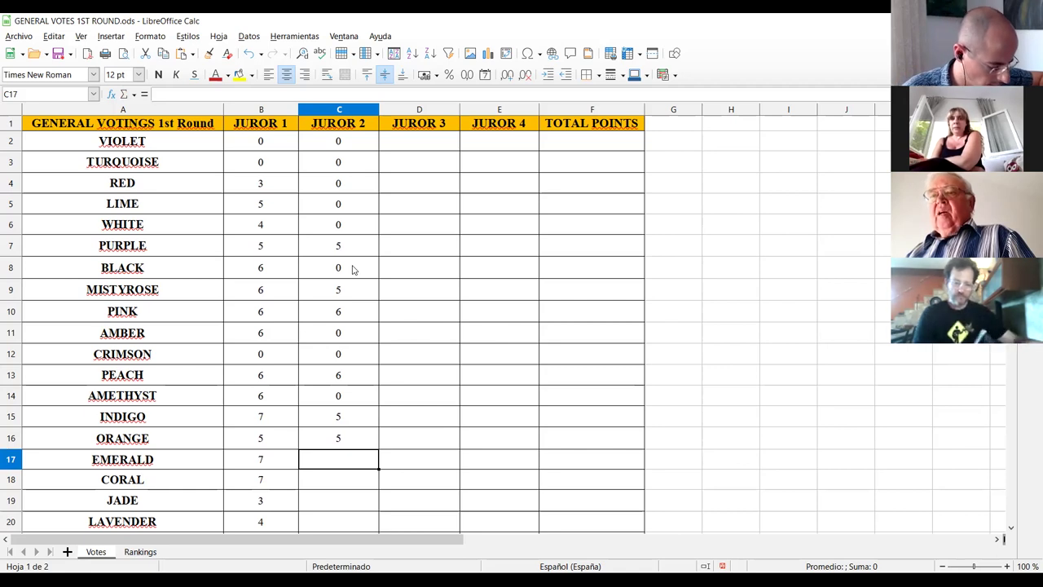
Enter 0 points from Juror 2 for each of Emerald, Coral and Jade.
text(0)
key(Return)
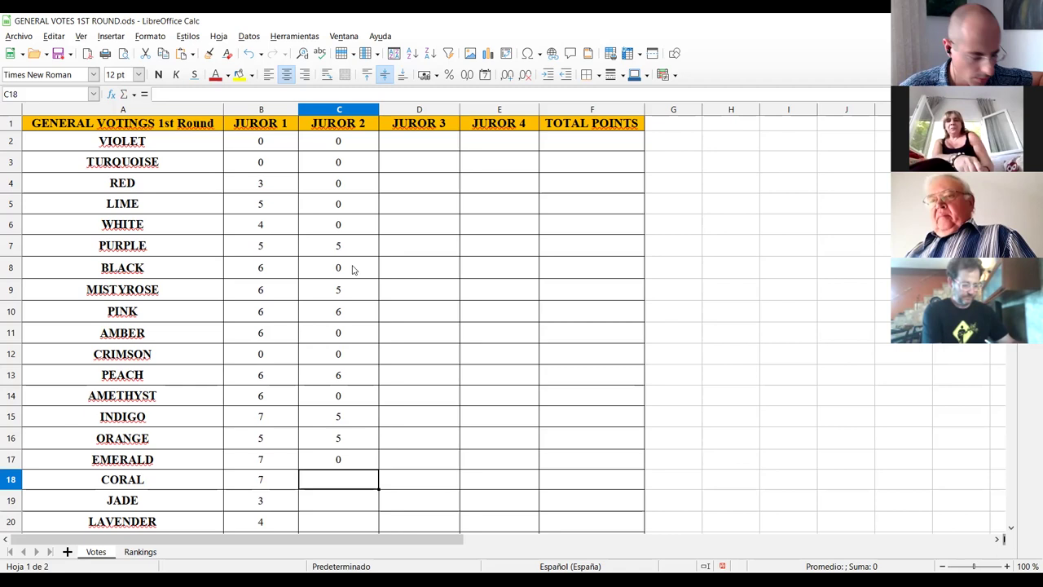
text(0)
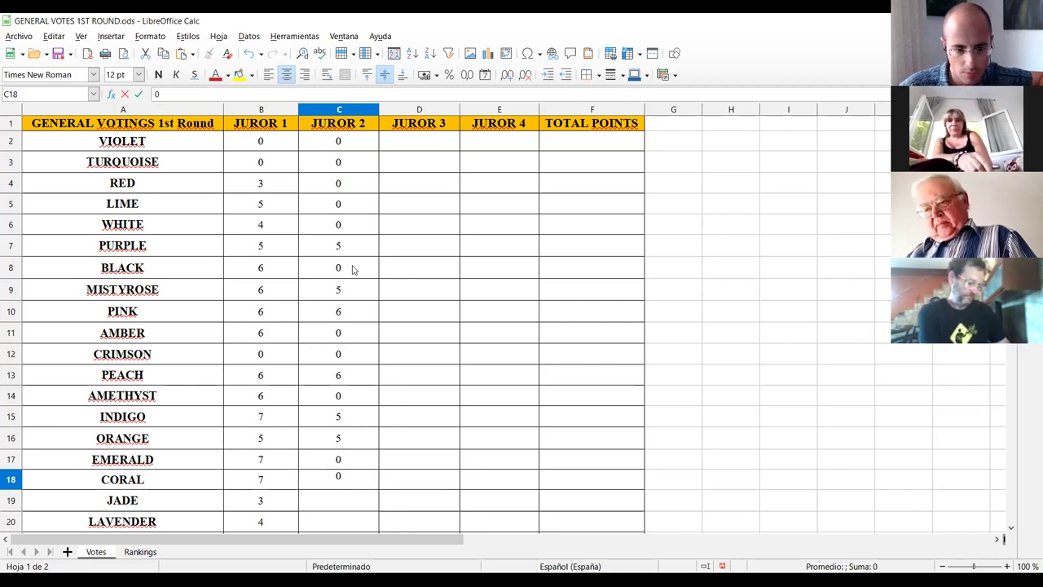
key(Return)
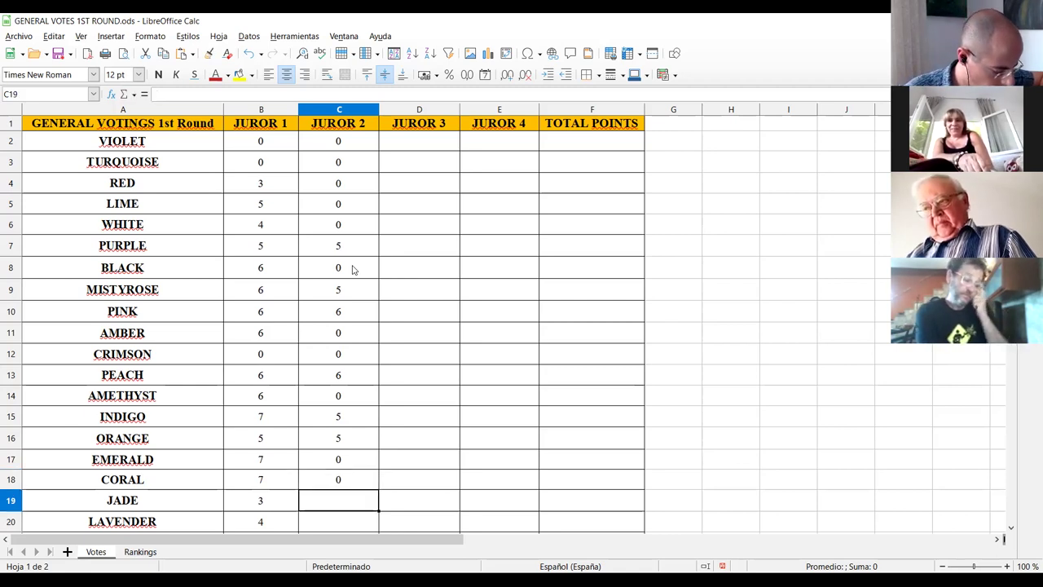
text(0)
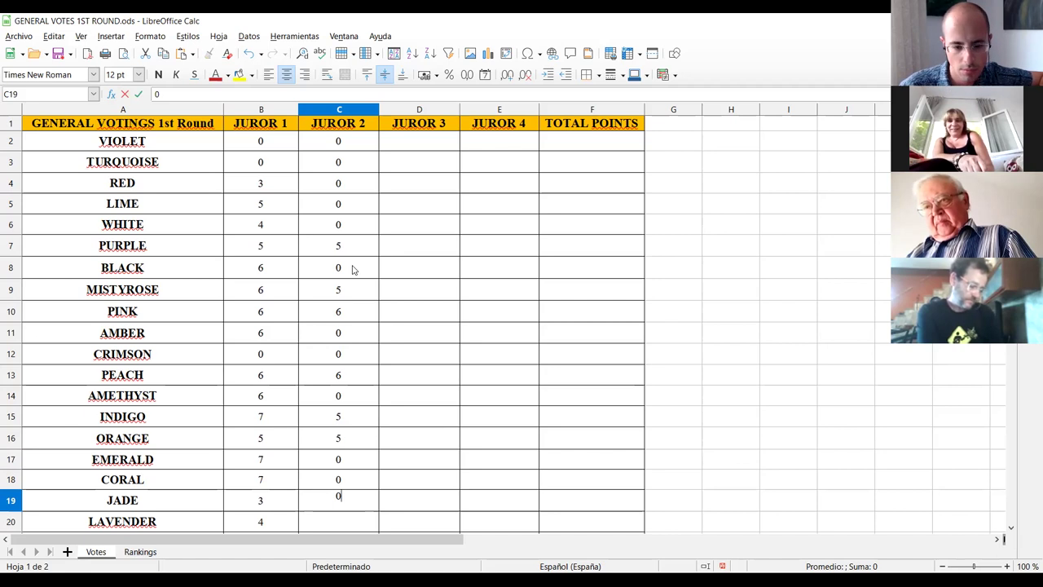
key(Return)
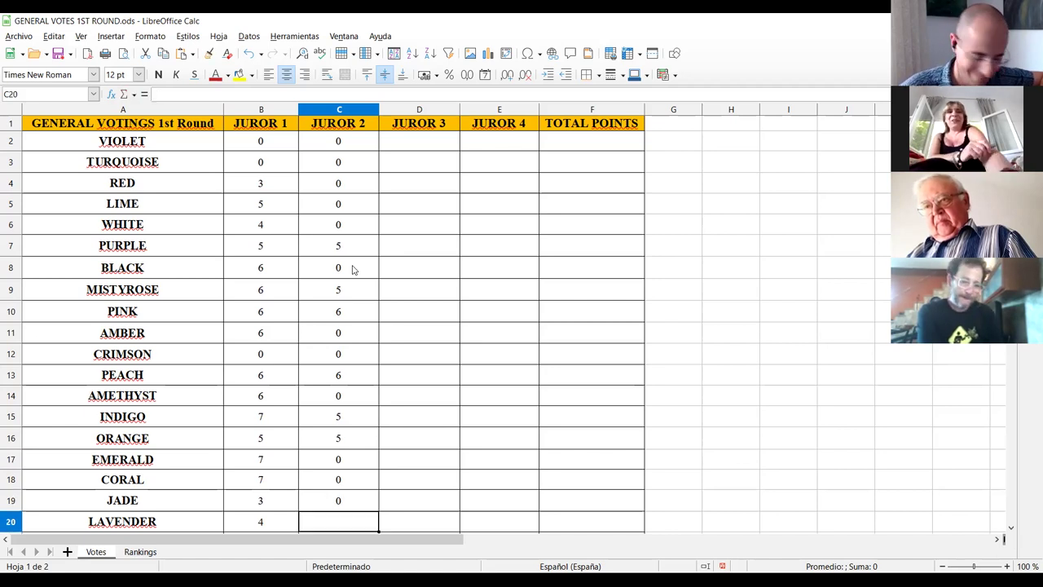
Enter Juror 2's points for Lavender 6, Blue 6 and Gold 0.
text(6)
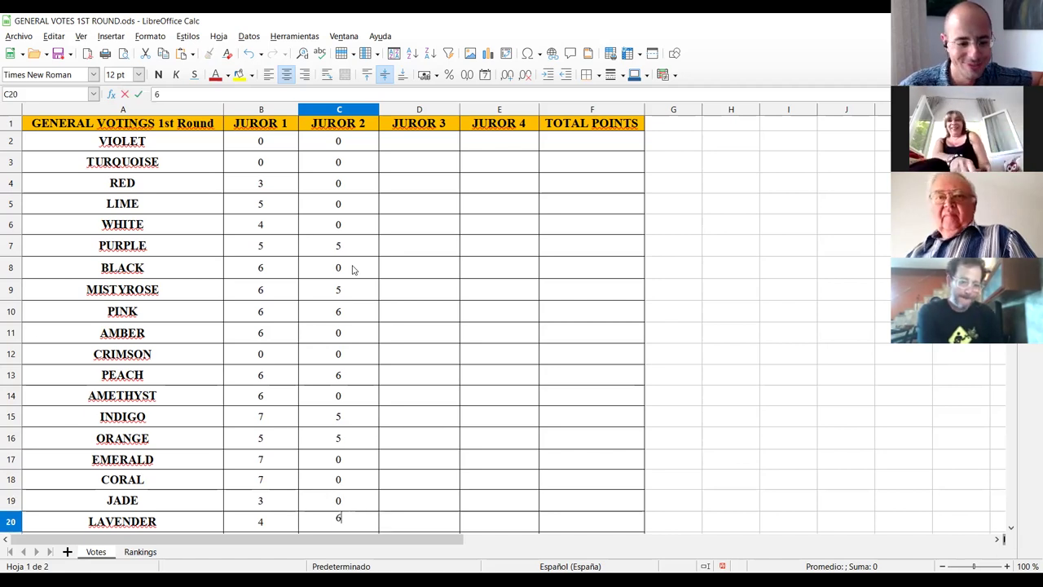
key(Return)
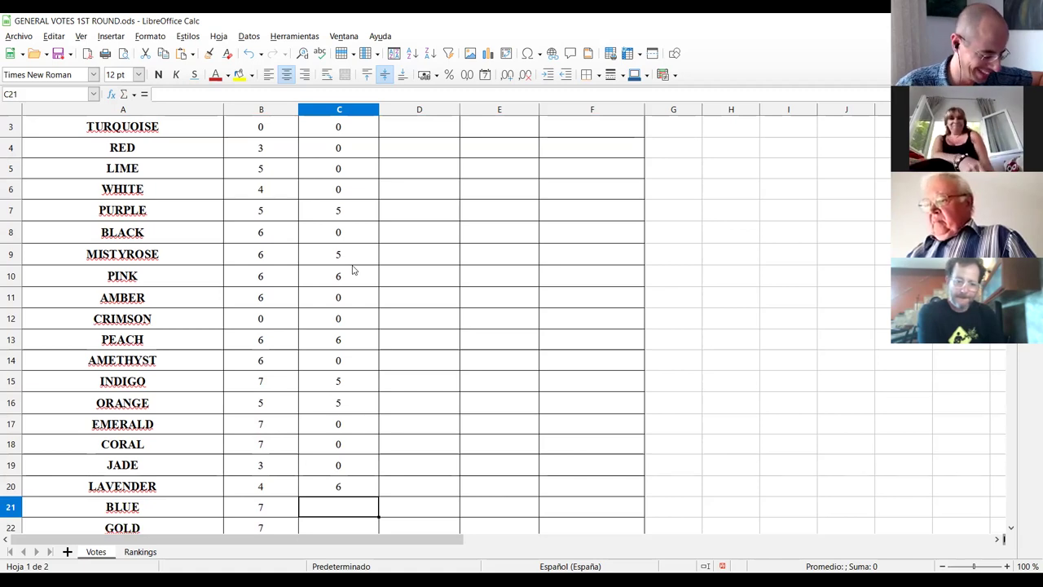
text(6)
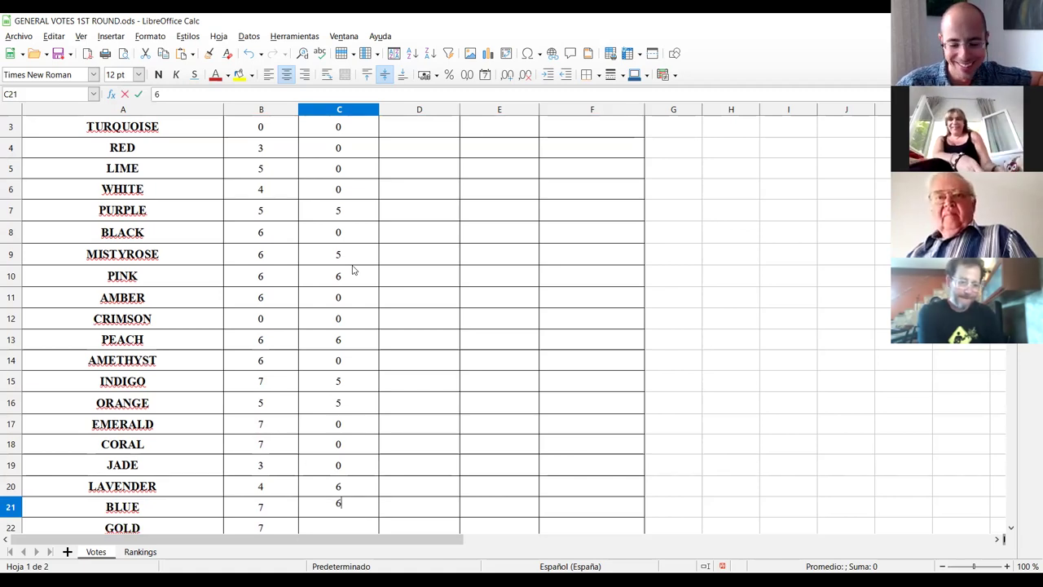
key(Return)
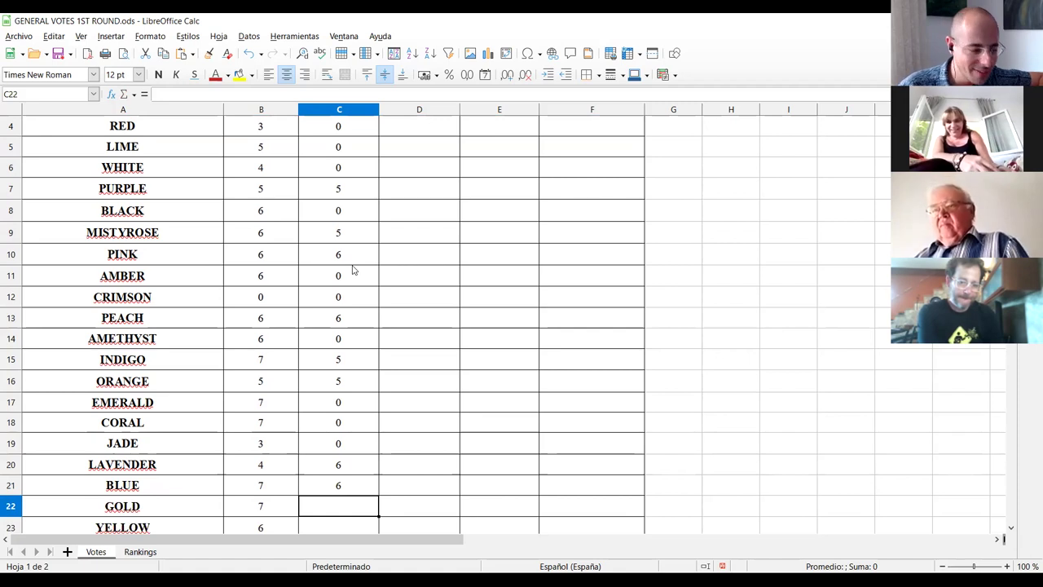
text(0)
key(Return)
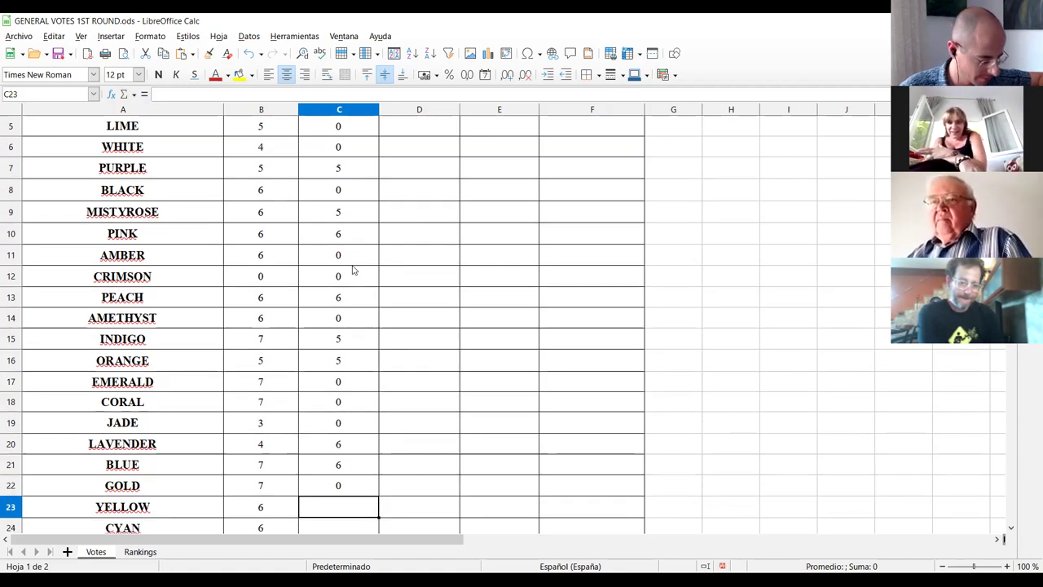
Enter Juror 2's points for Yellow 0, Cyan 0 and Ultramarine 6.
text(0)
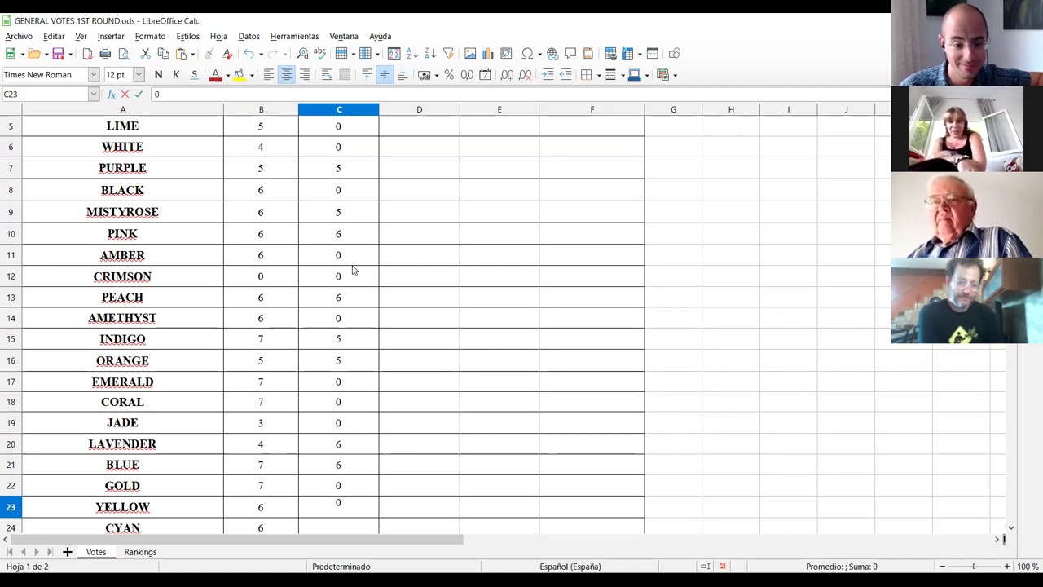
key(Return)
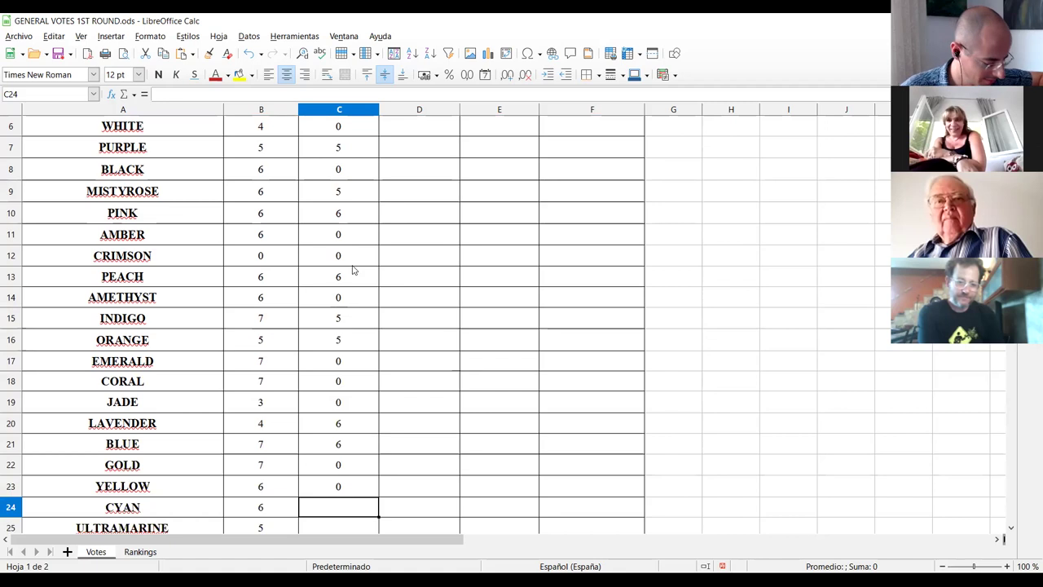
text(0)
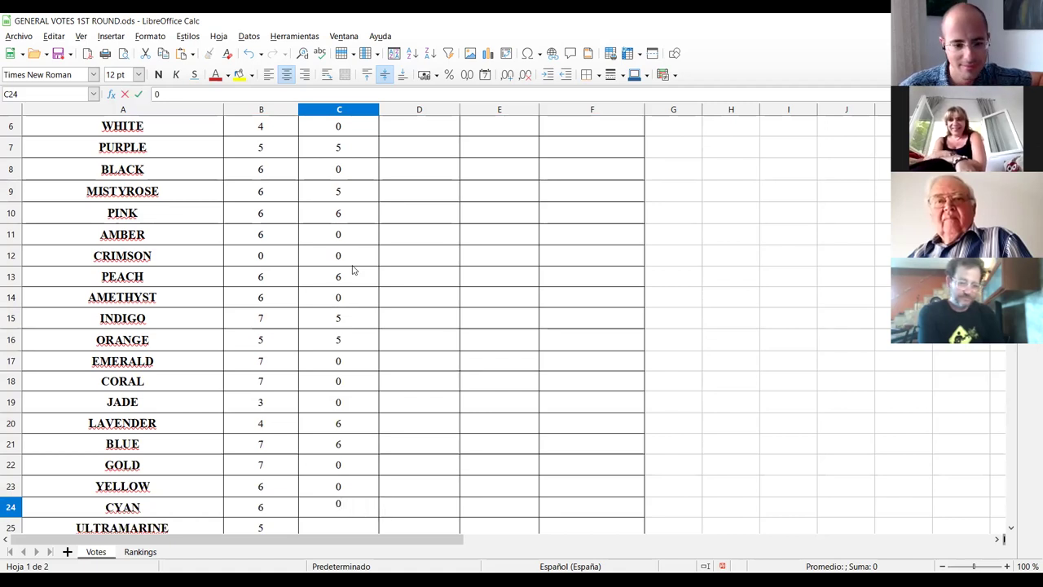
key(Return)
text(6)
key(Return)
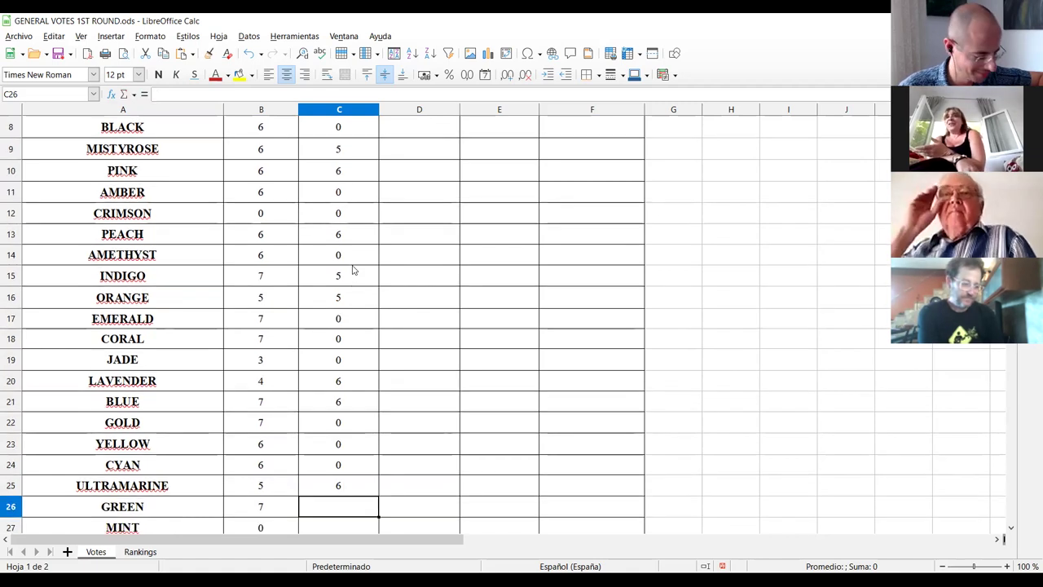
Enter Juror 2's points for Green 6, Mint 0, Aquamarine 0 and Gray 0.
text(6)
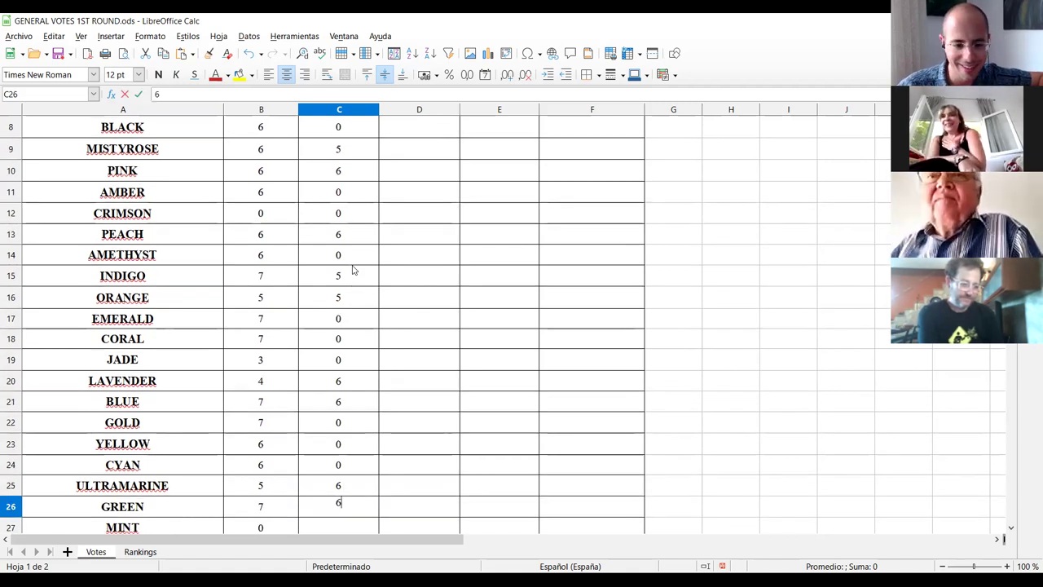
key(Return)
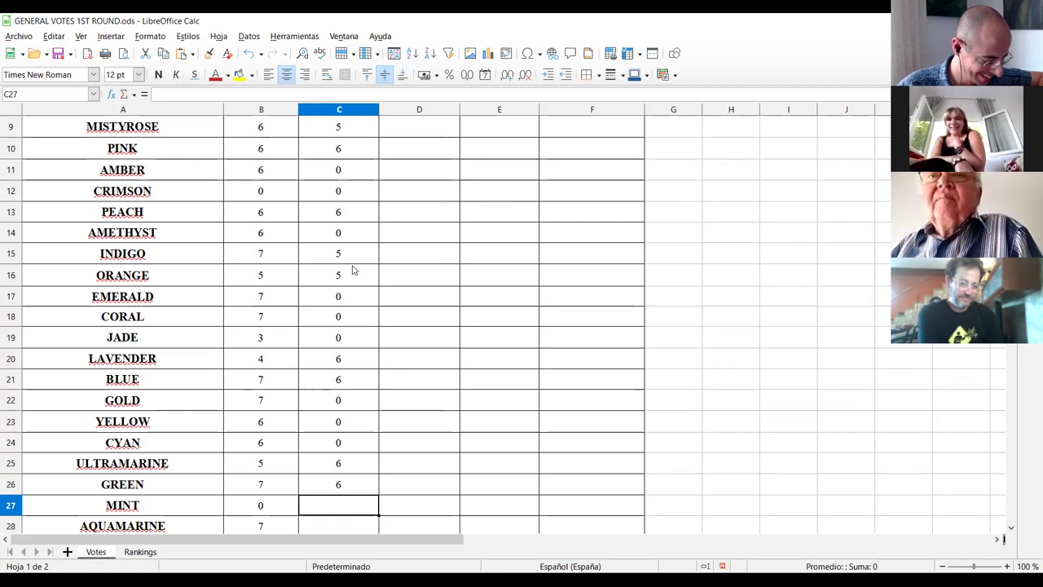
text(0)
key(Return)
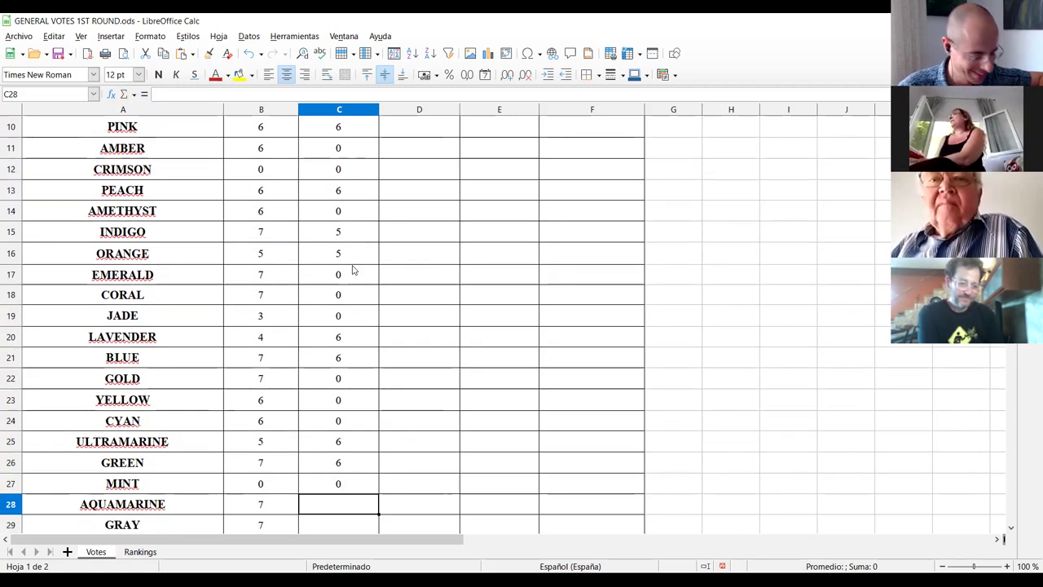
text(0)
key(Return)
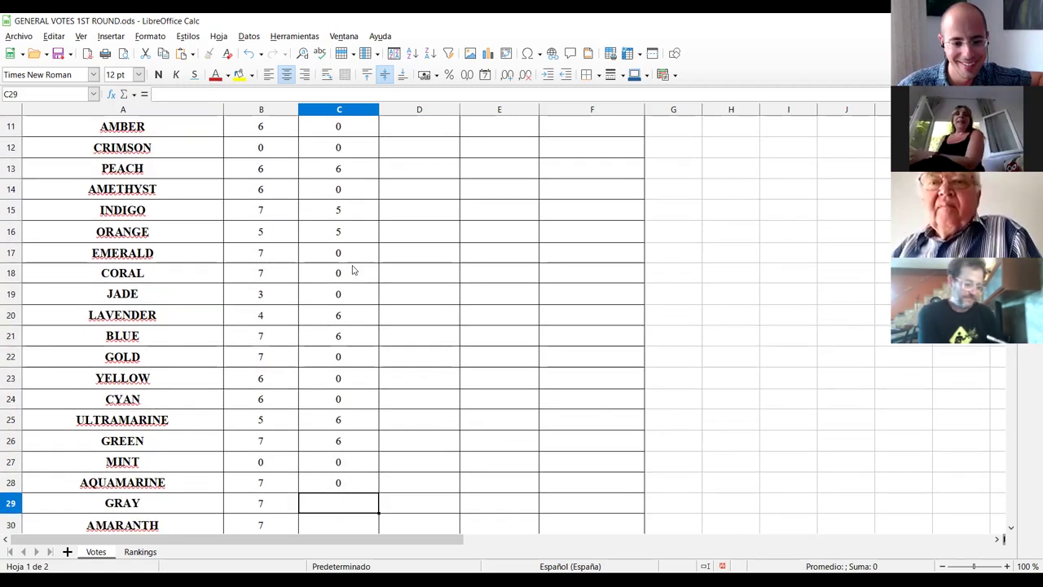
text(0)
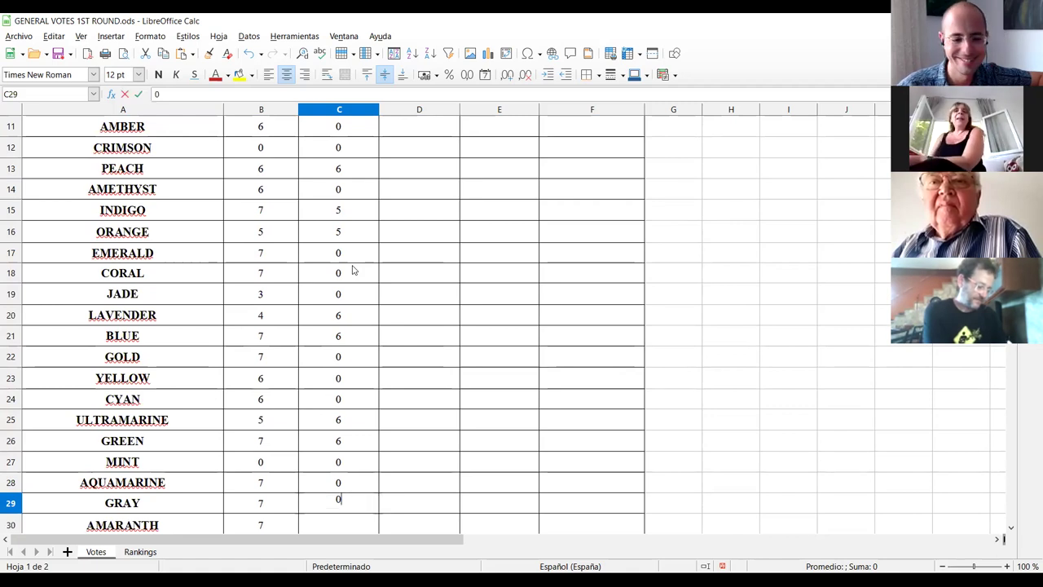
key(Return)
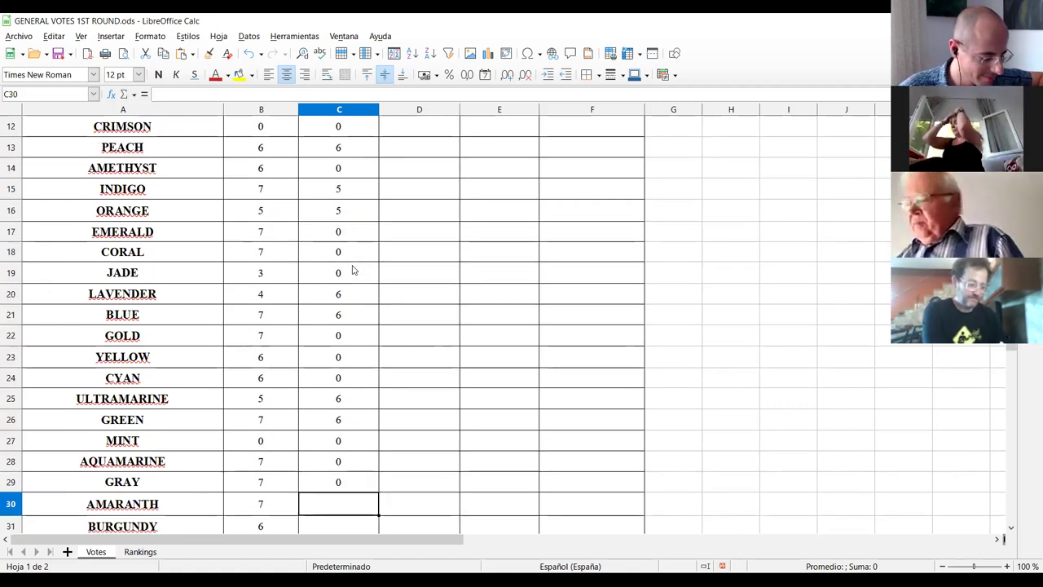
Enter Juror 2's points for Amaranth 6, Burgundy 5 and Sapphire 6.
text(6)
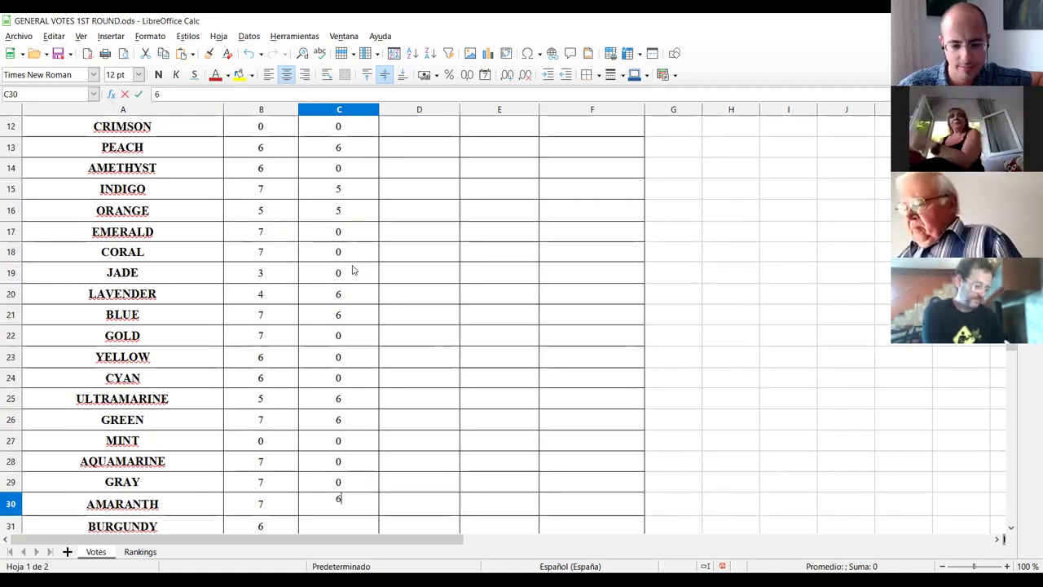
key(Return)
text(5)
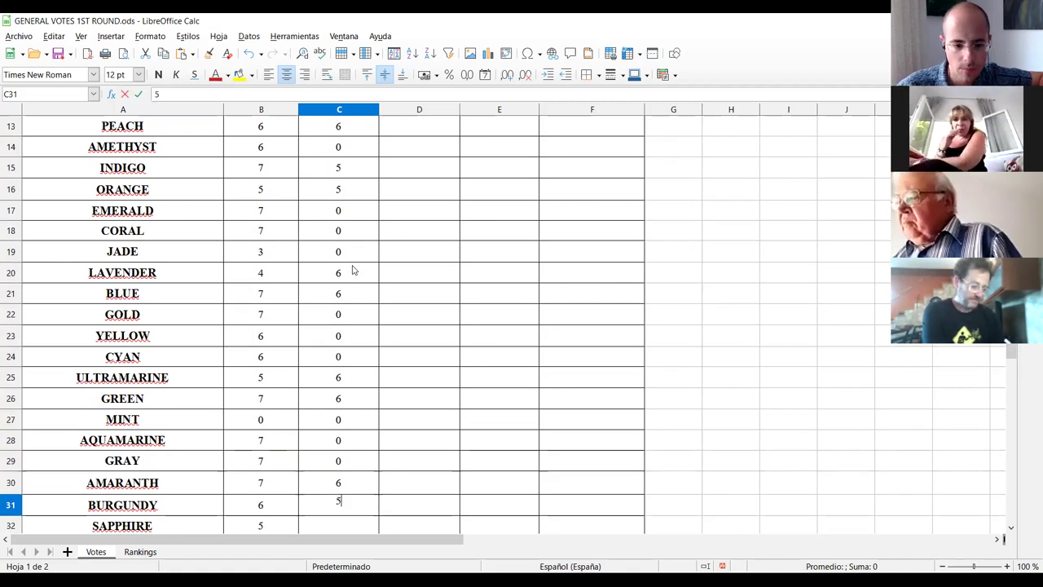
key(Return)
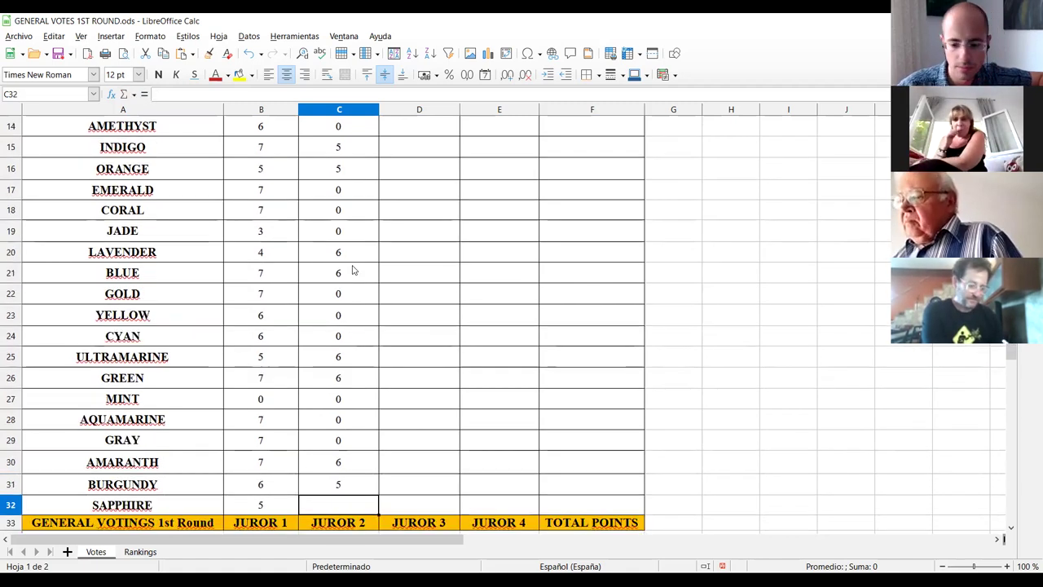
text(6)
key(Tab)
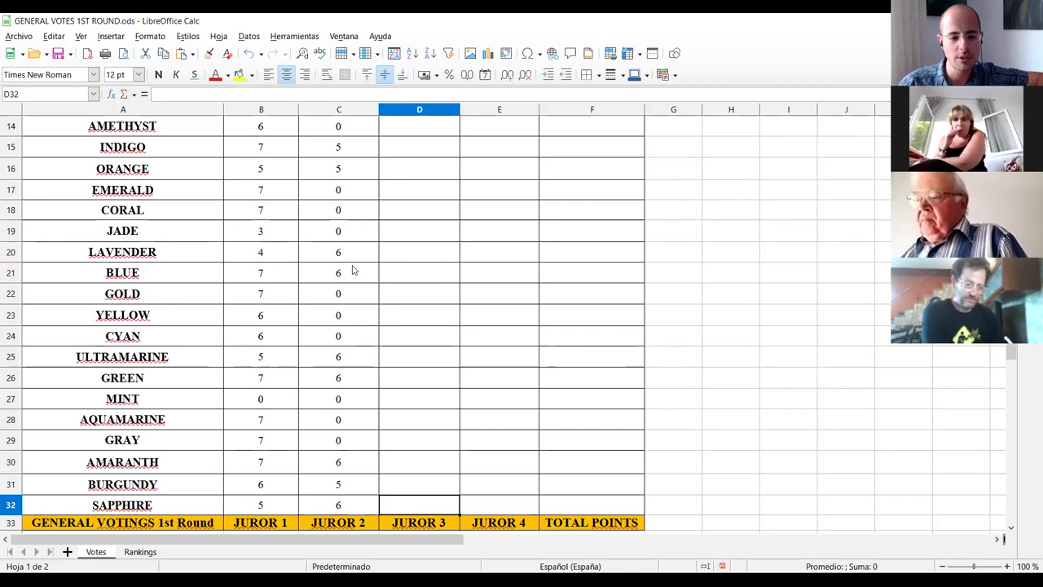
Start Juror 3's column at the first colour with Violet 5, Turquoise 0 and Red 0.
key(Up)
key(Up)
key(Up)
key(Up)
key(Up)
key(Up)
key(Up)
key(Up)
key(Up)
key(Up)
key(Up)
key(Up)
key(Up)
key(Up)
key(Up)
key(Up)
key(Up)
key(Up)
key(Up)
key(Up)
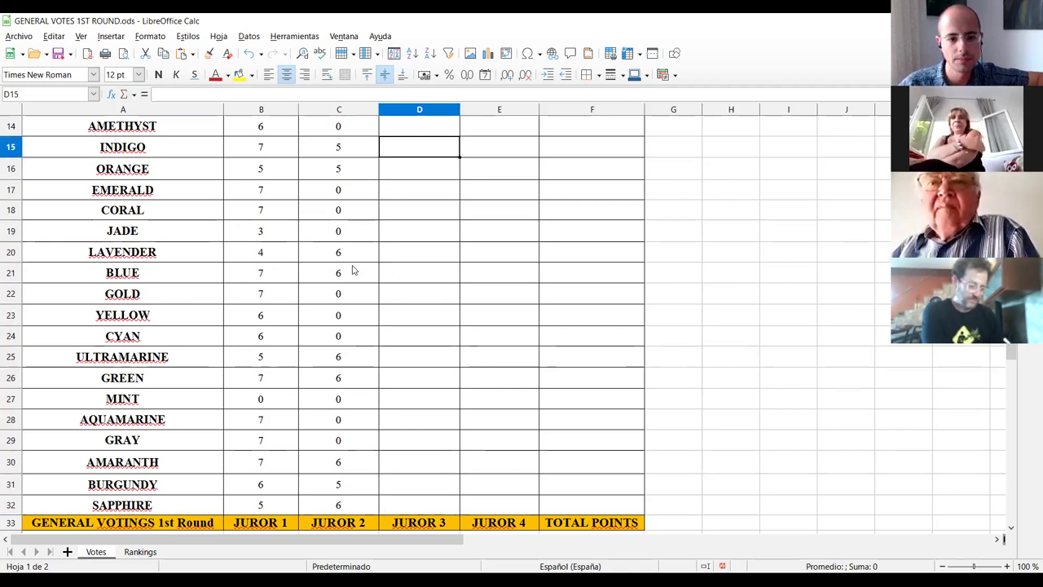
key(Down)
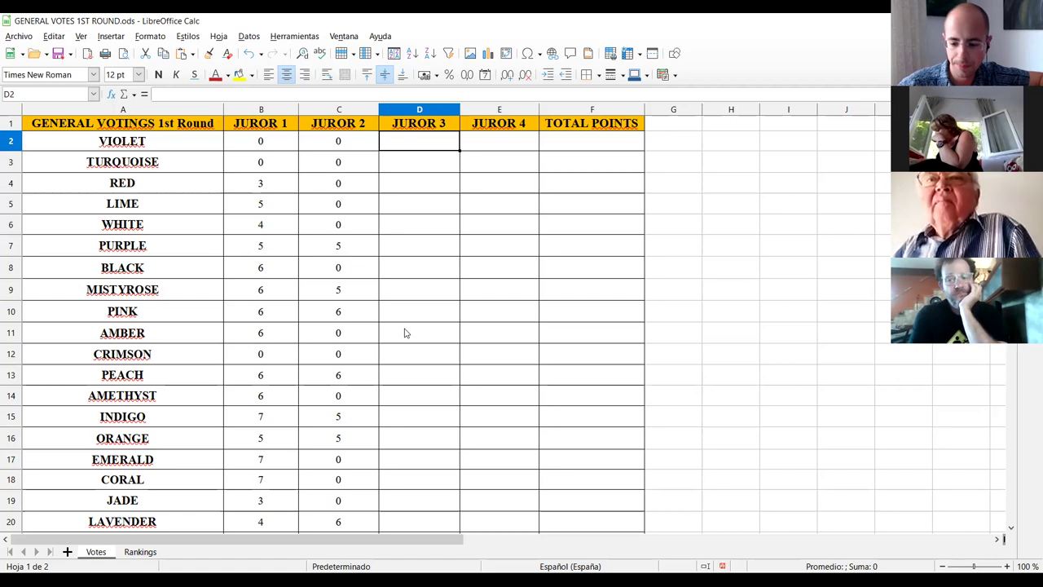
text(5)
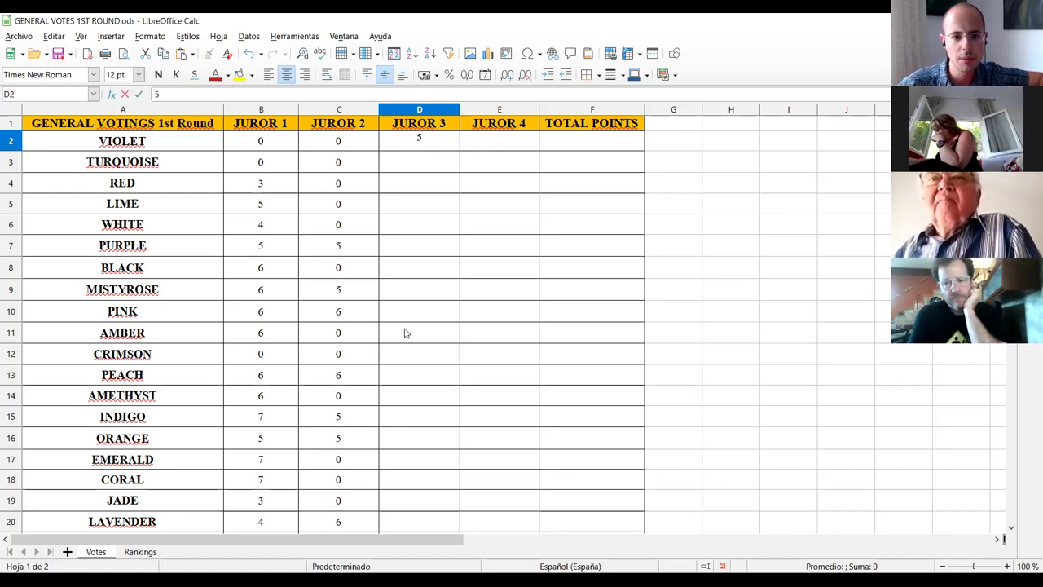
key(Return)
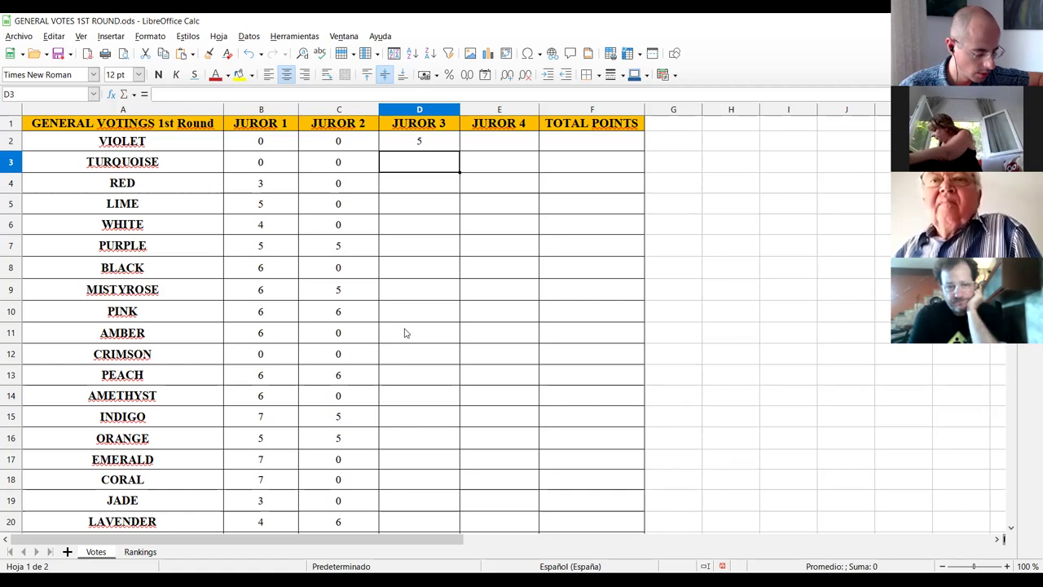
text(0)
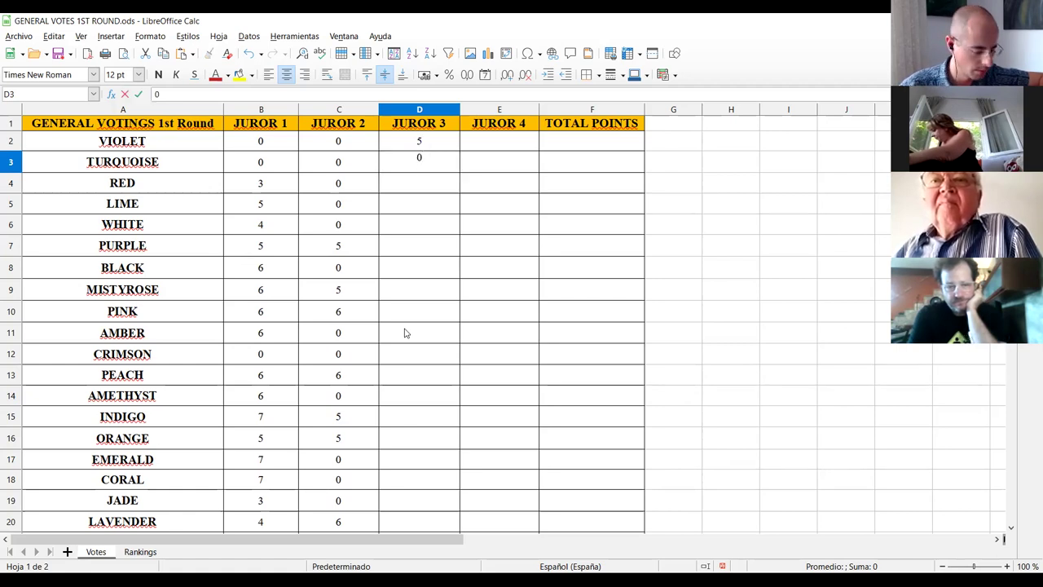
key(Return)
text(0)
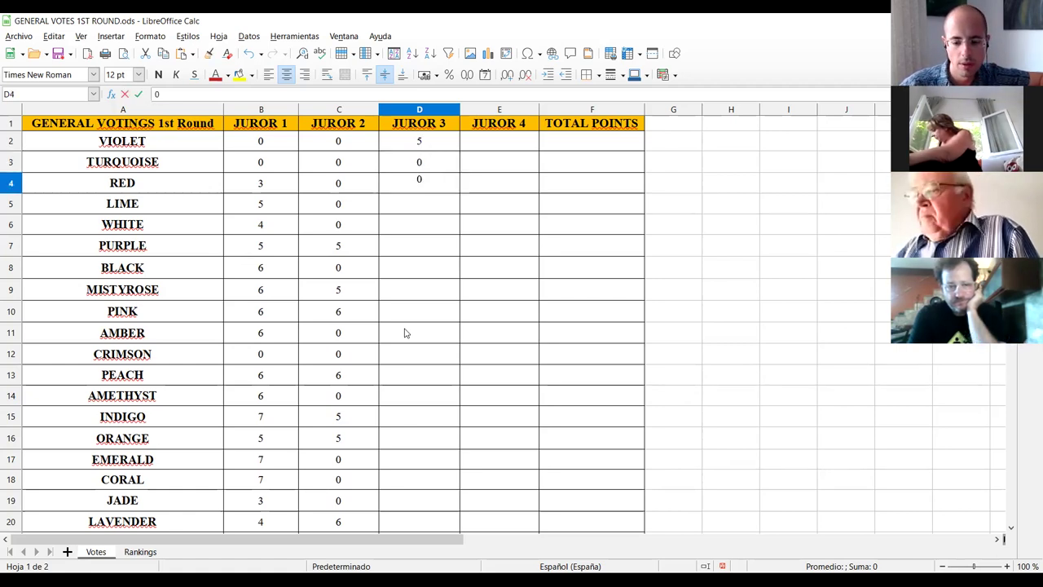
key(Return)
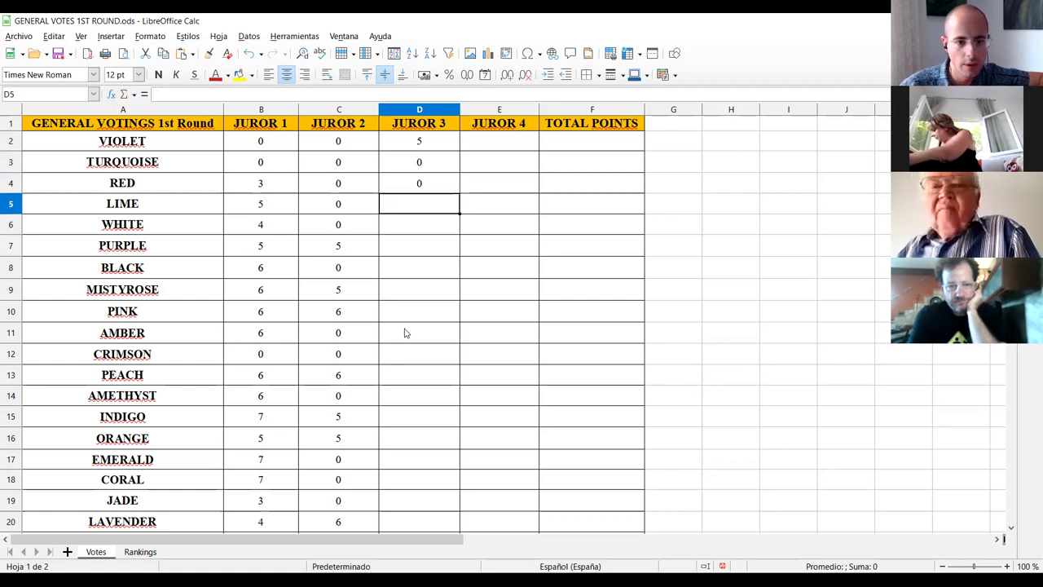
Enter Juror 3's points for Lime 7, White 4 and Purple 5.
text(7)
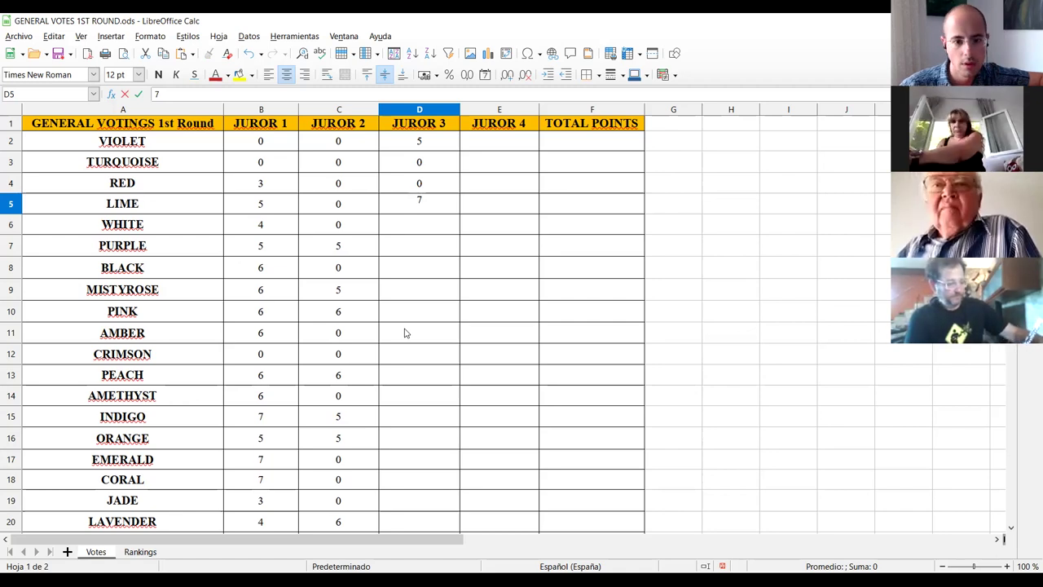
key(Return)
text(4)
key(Return)
text(5)
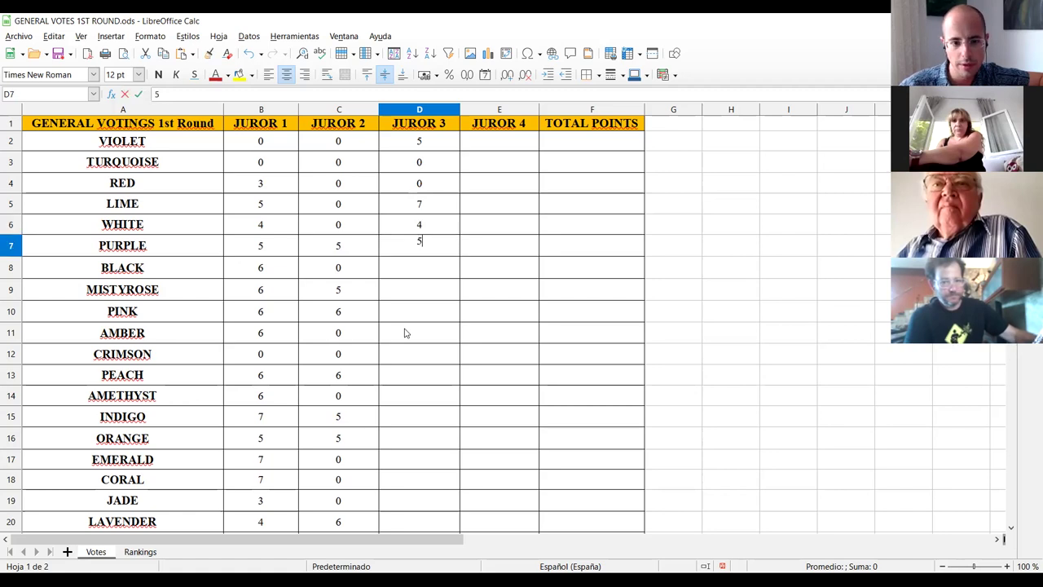
key(Return)
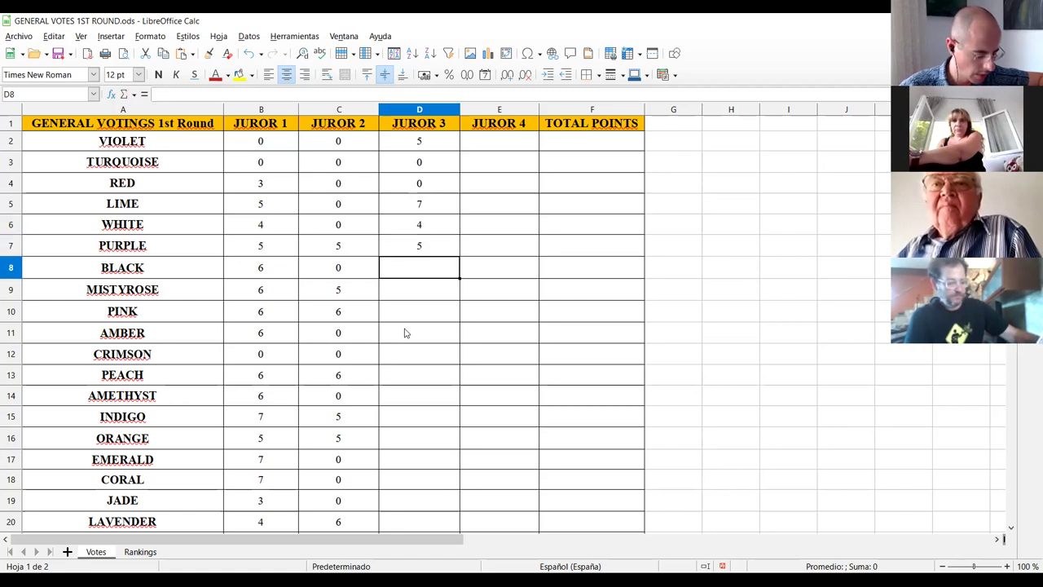
Enter Juror 3's points for Black 7, Mistyrose 5 and Pink 6.
text(7)
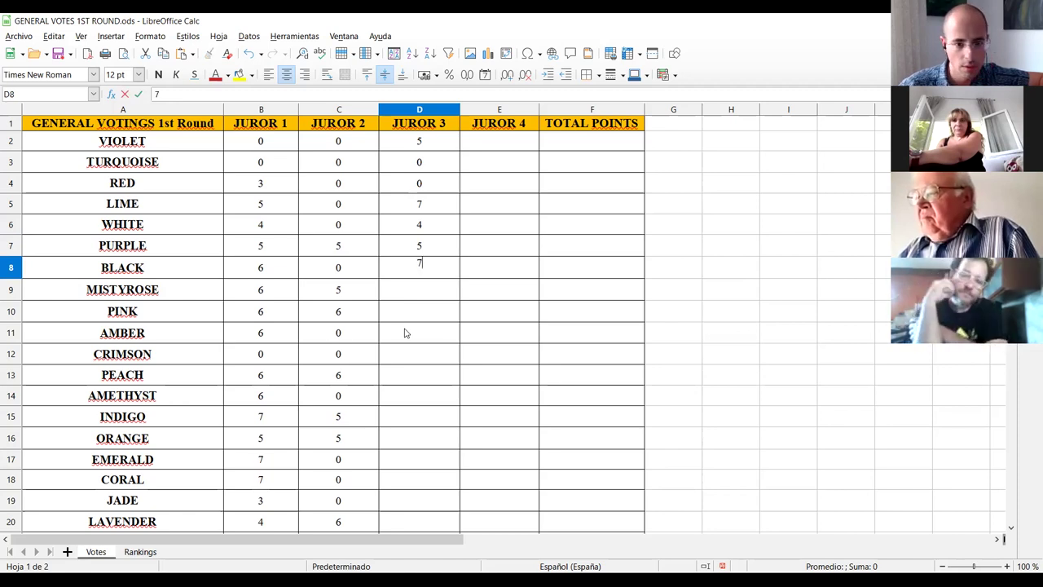
key(Return)
text(5)
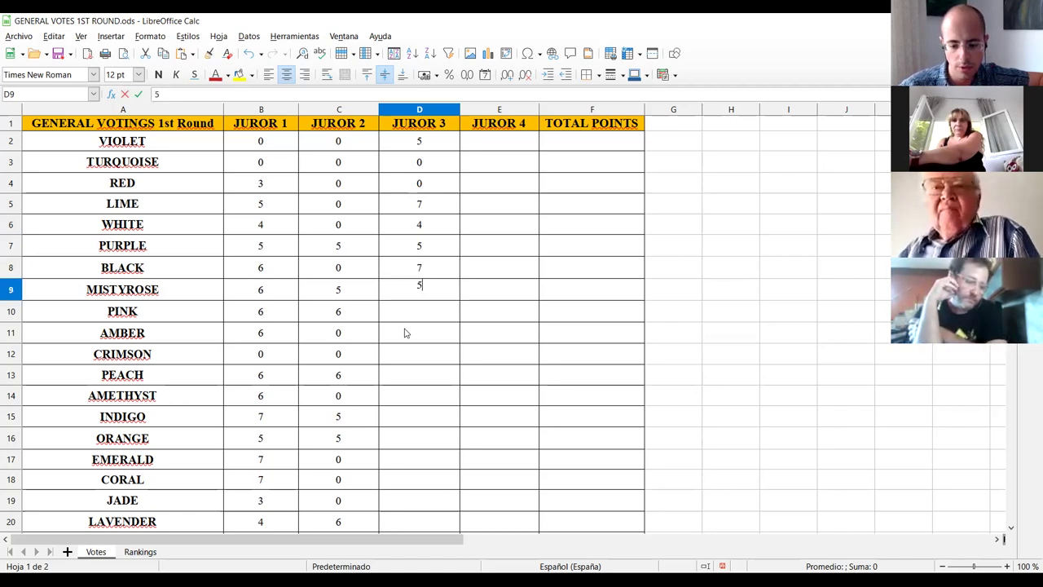
key(Return)
text(6)
key(Return)
Enter 6 points from Juror 3 for each of Amber, Crimson and Peach.
text(6)
key(Return)
text(6)
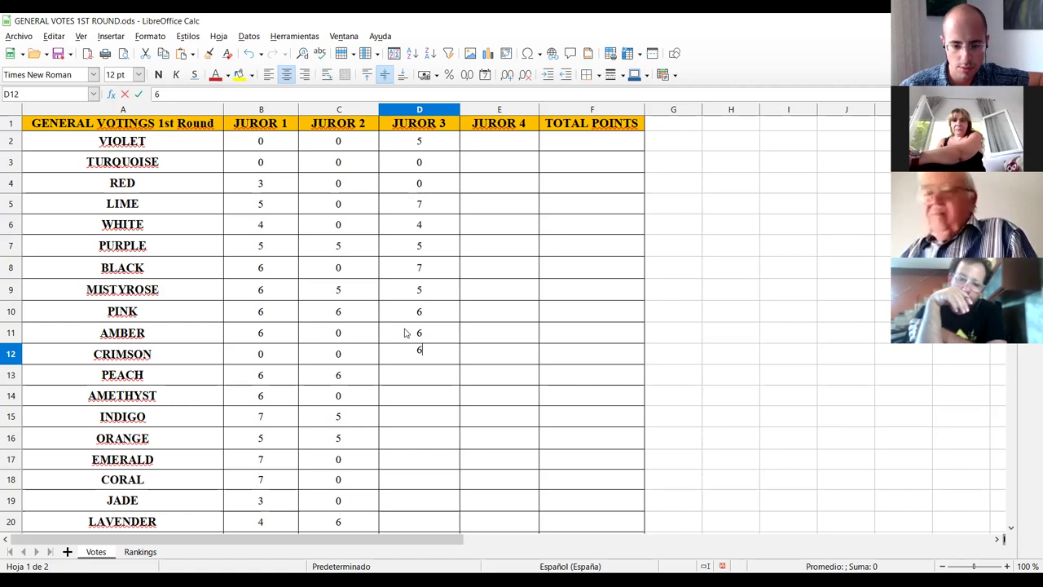
key(Return)
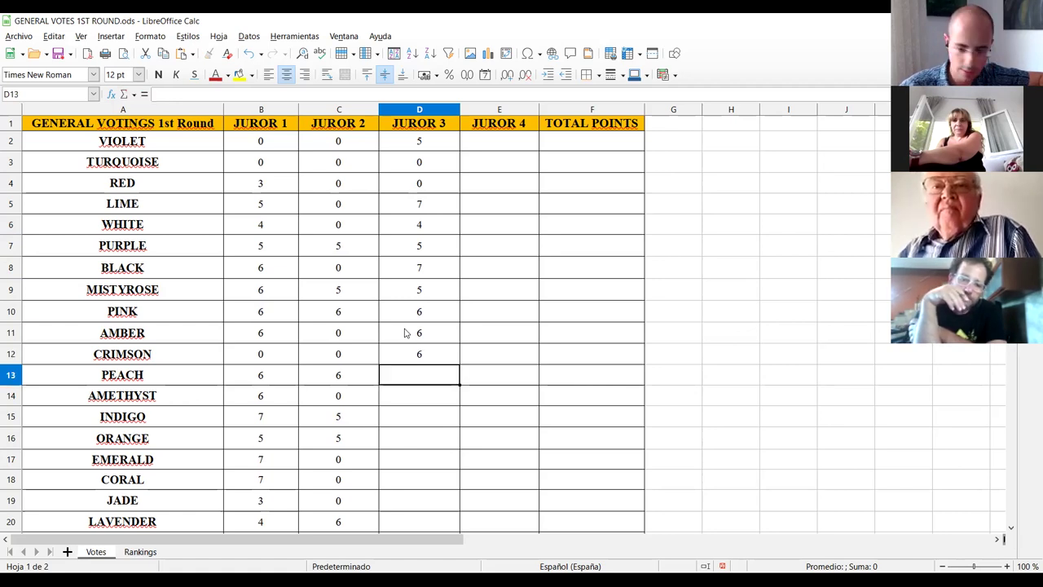
text(6)
key(Return)
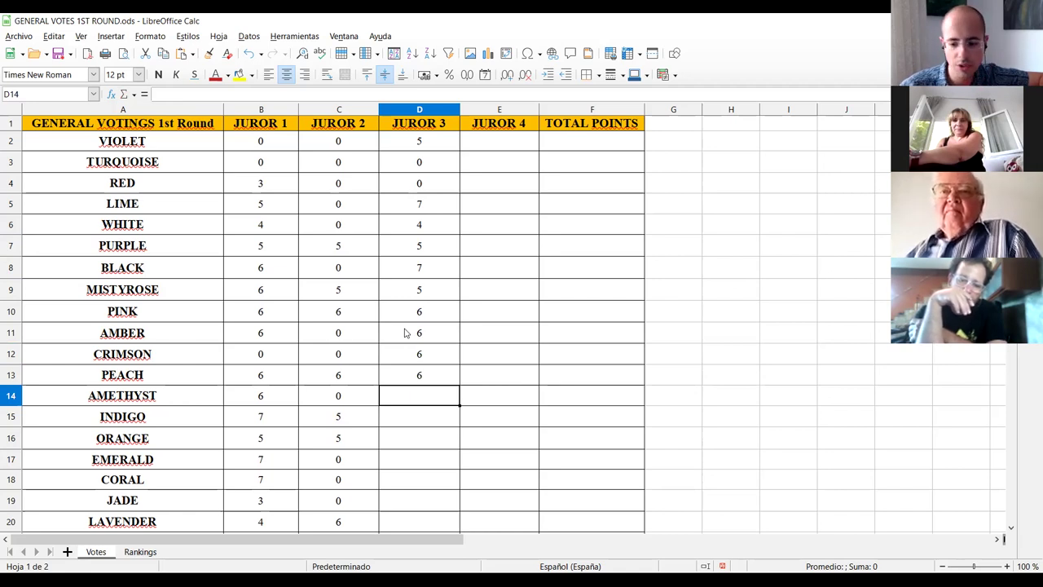
Enter Juror 3's points for Amethyst 5, Indigo 6 and Orange 4.
text(5)
key(Return)
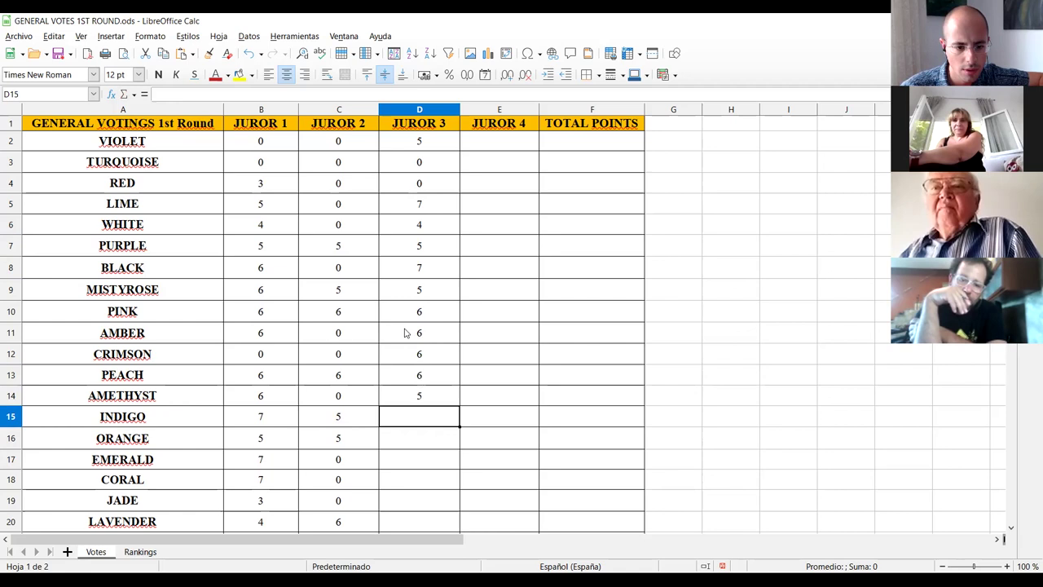
text(6)
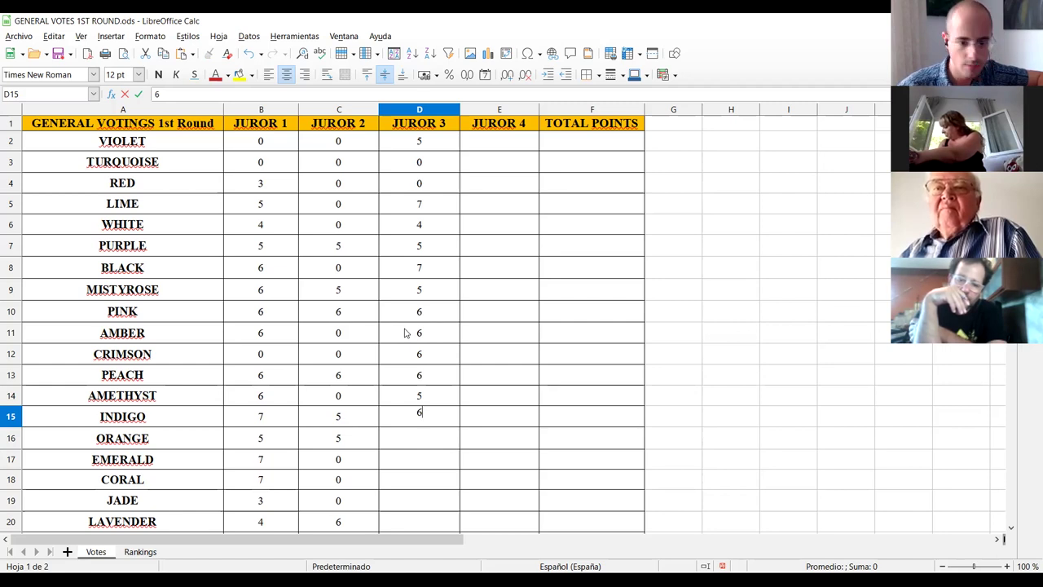
key(Return)
text(4)
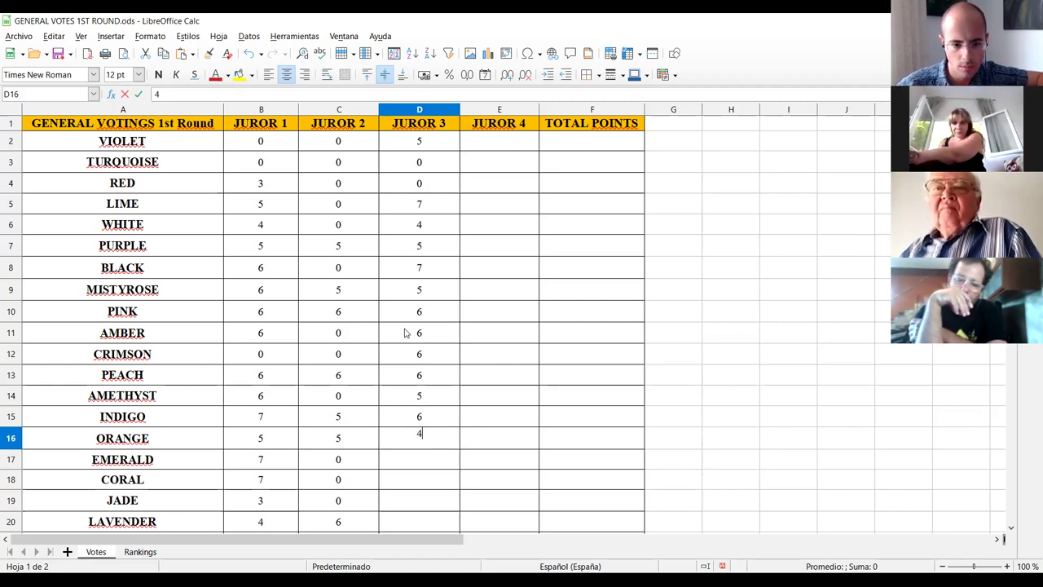
key(Return)
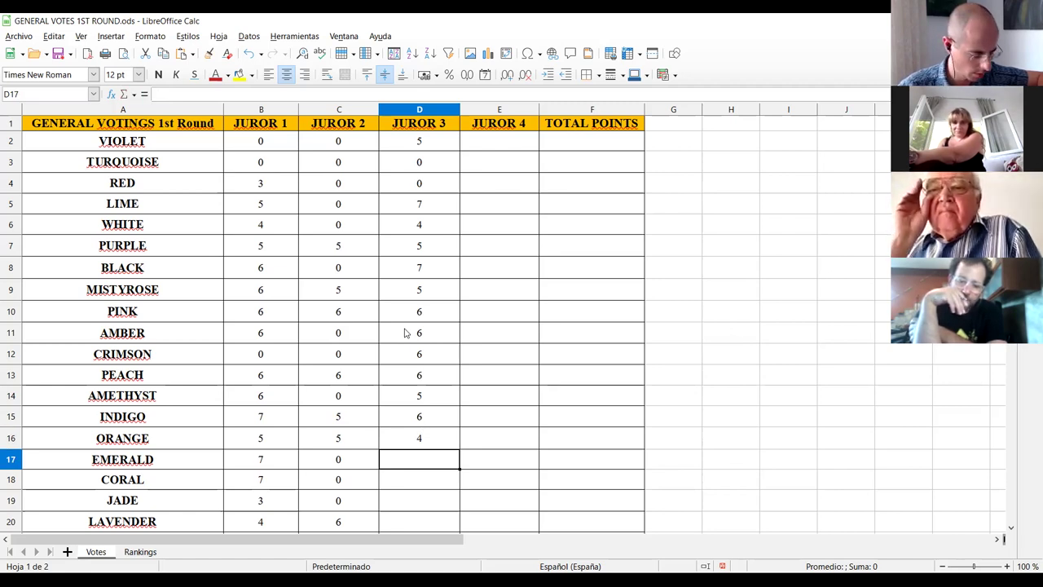
Enter Juror 3's points for Emerald 7, Coral 6 and Jade 3.
text(7)
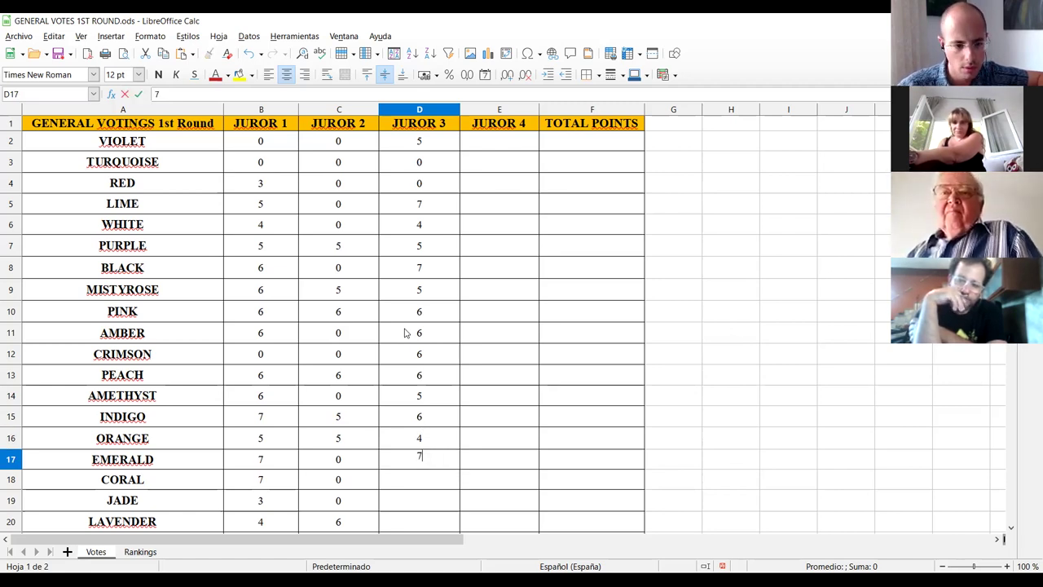
key(Return)
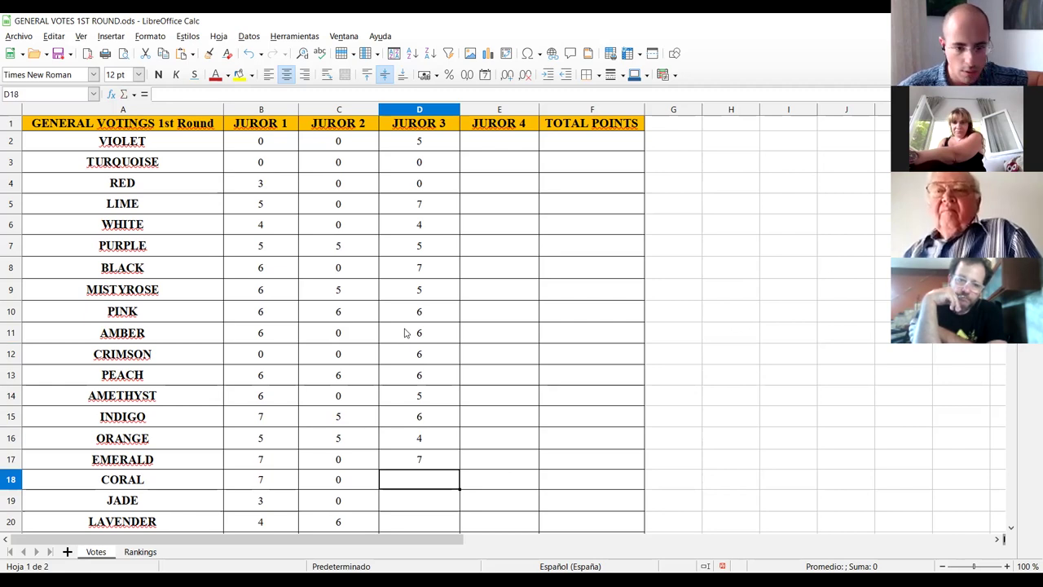
text(6)
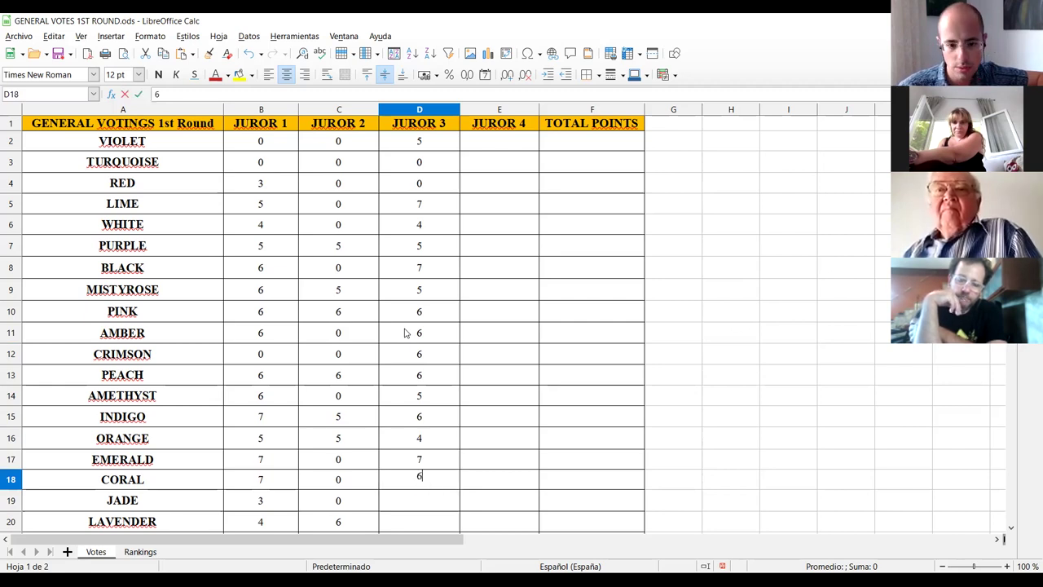
key(Return)
text(3)
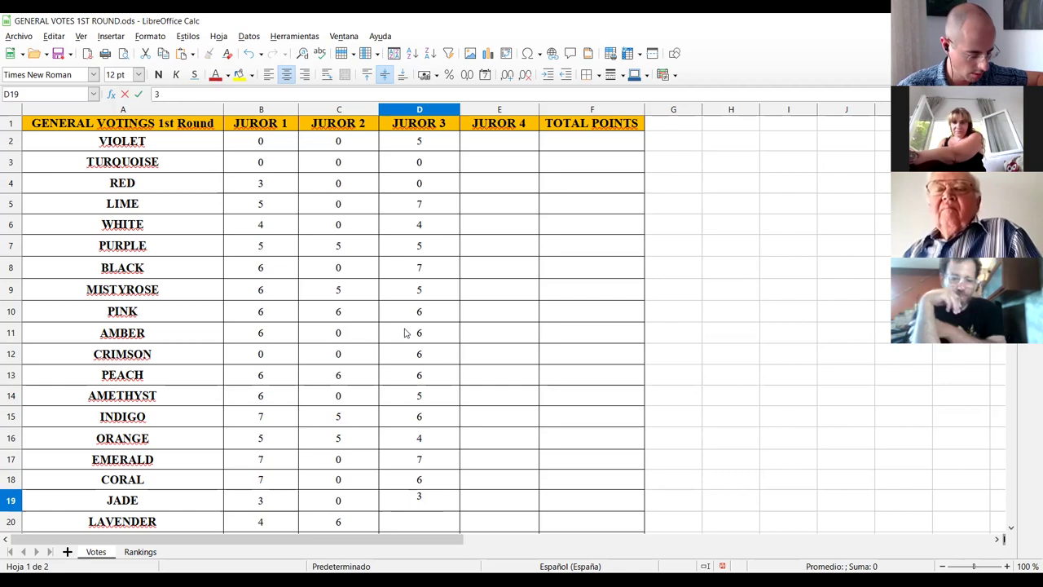
key(Return)
Enter Juror 3's points for Lavender 4, Blue 7 and Gold 7.
text(4)
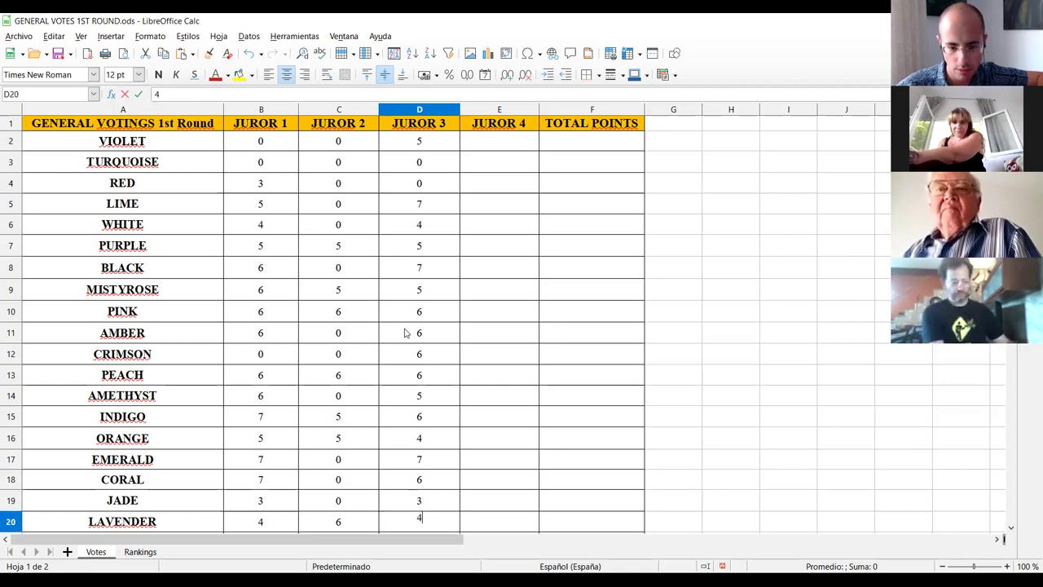
key(Return)
text(7)
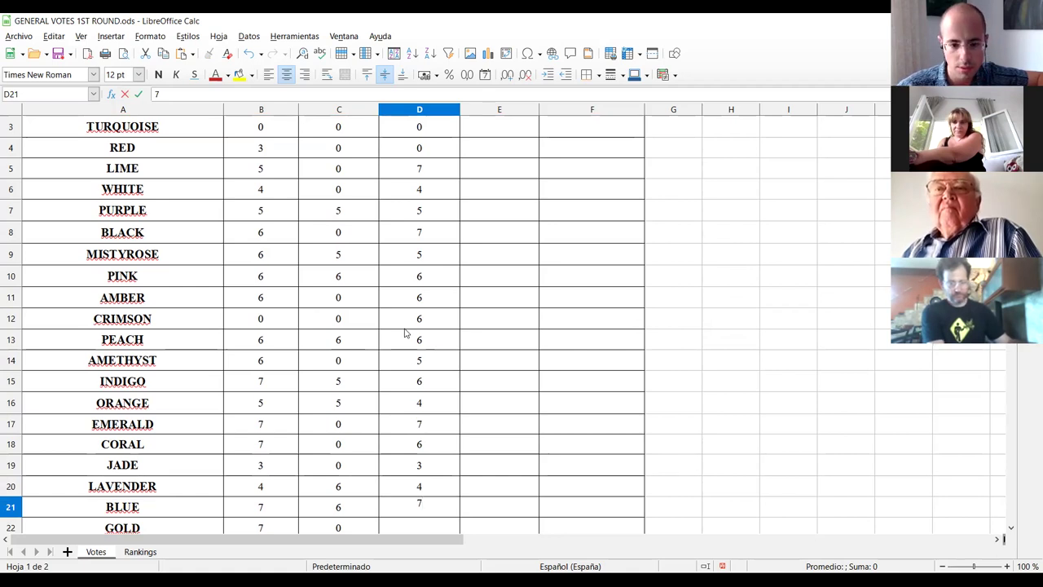
key(Return)
text(7)
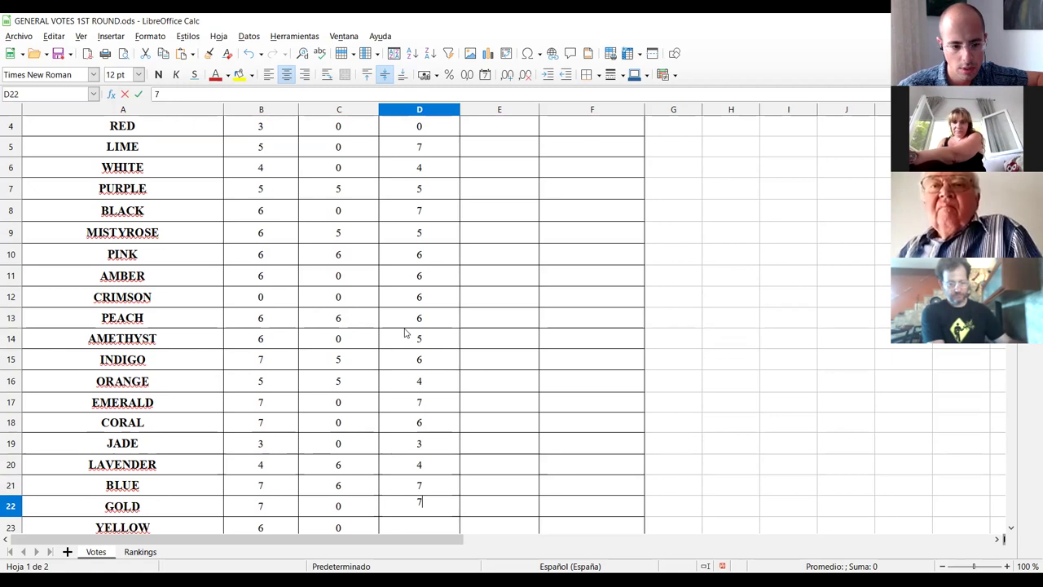
key(Return)
Enter Juror 3's points for Yellow 6, Cyan 6 and Ultramarine 7.
key(Down)
key(Down)
key(Down)
key(Down)
key(Down)
scroll(405, 333, down, 1)
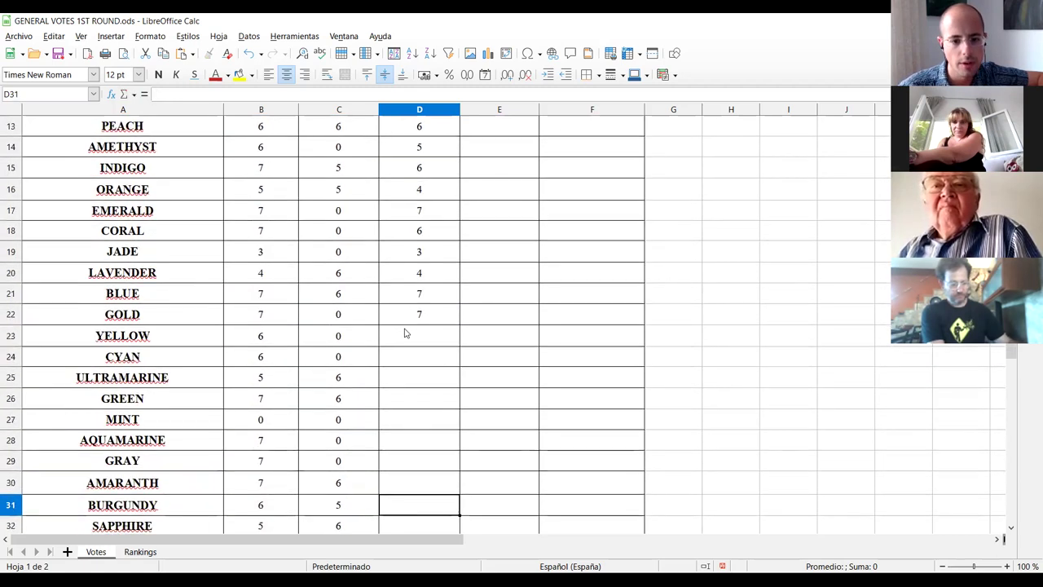
click(405, 333)
key(Up)
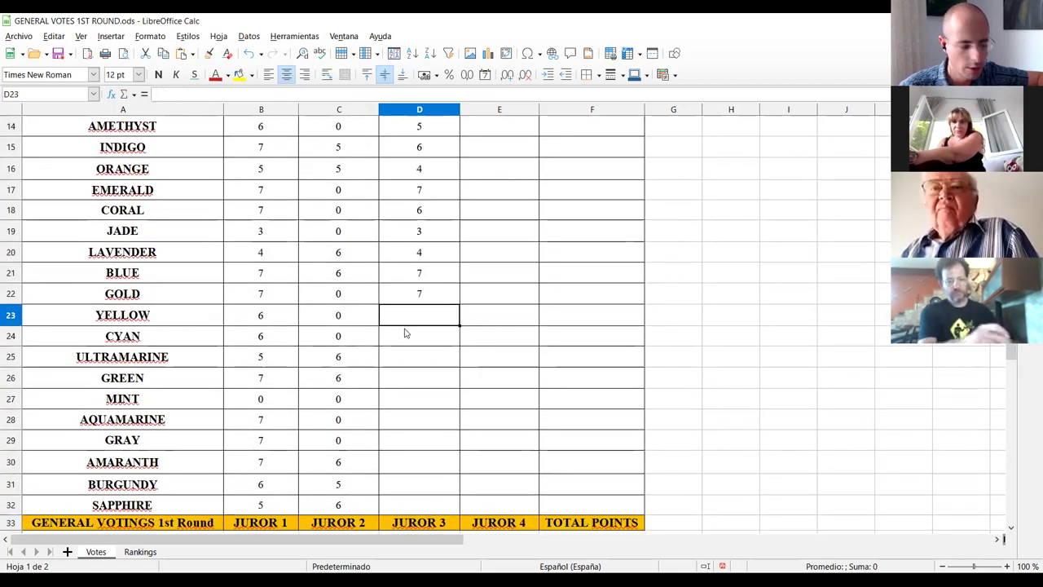
text(6)
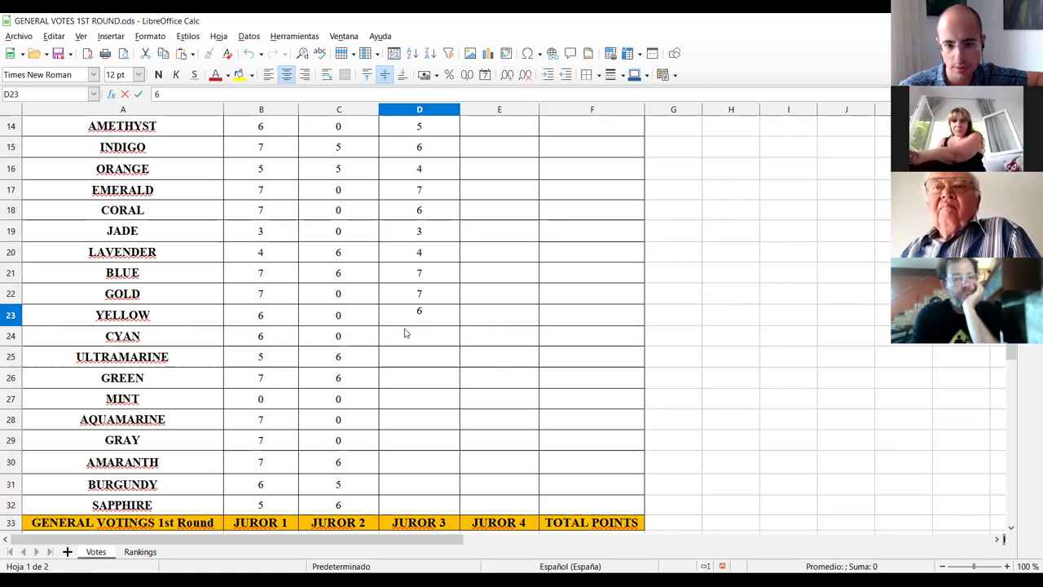
key(Return)
text(6)
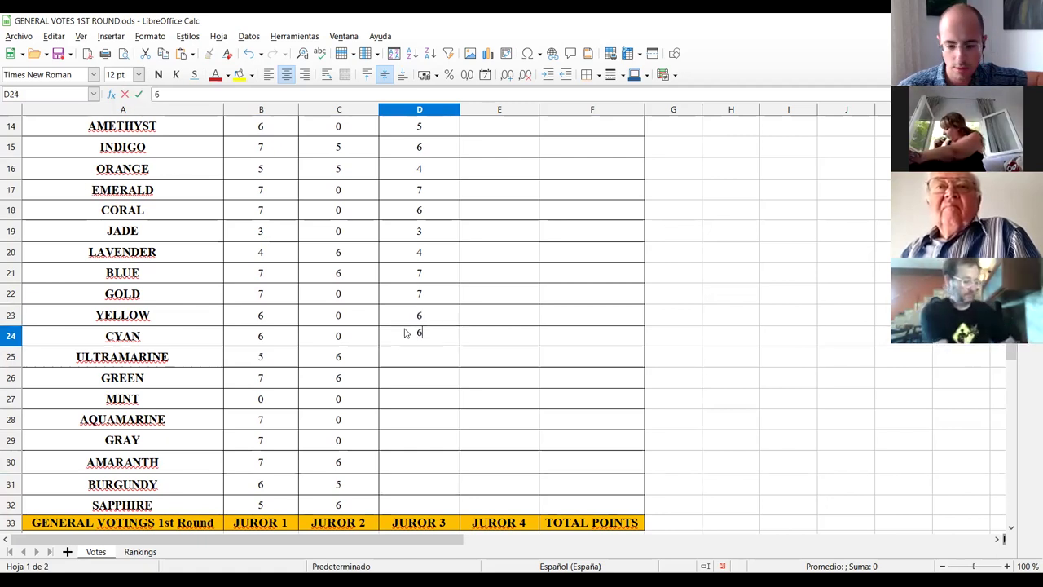
key(Return)
text(7)
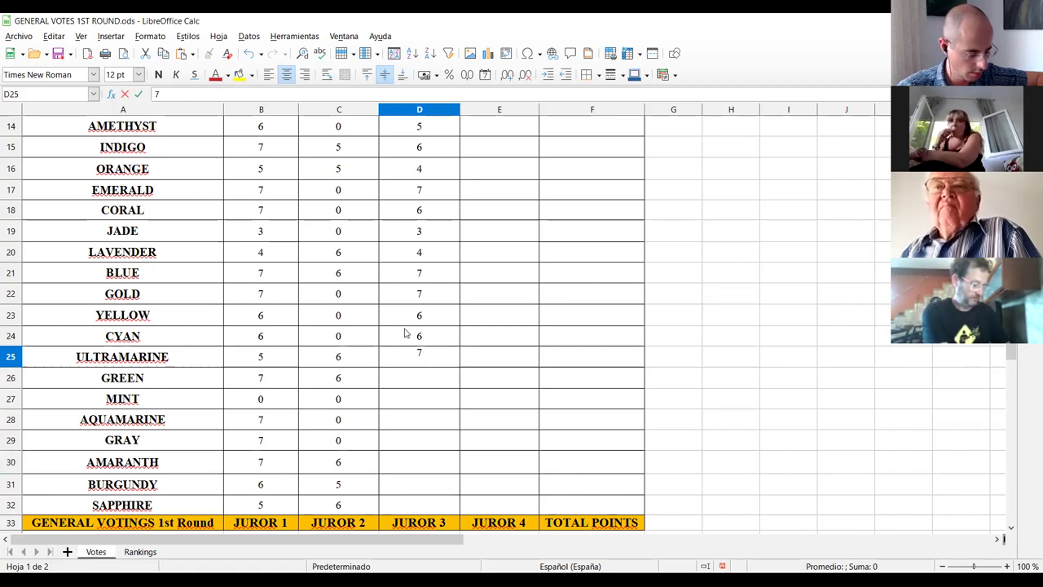
key(Return)
Enter Juror 3's points for Green 6, Mint 0 and Aquamarine 7.
text(6)
key(Return)
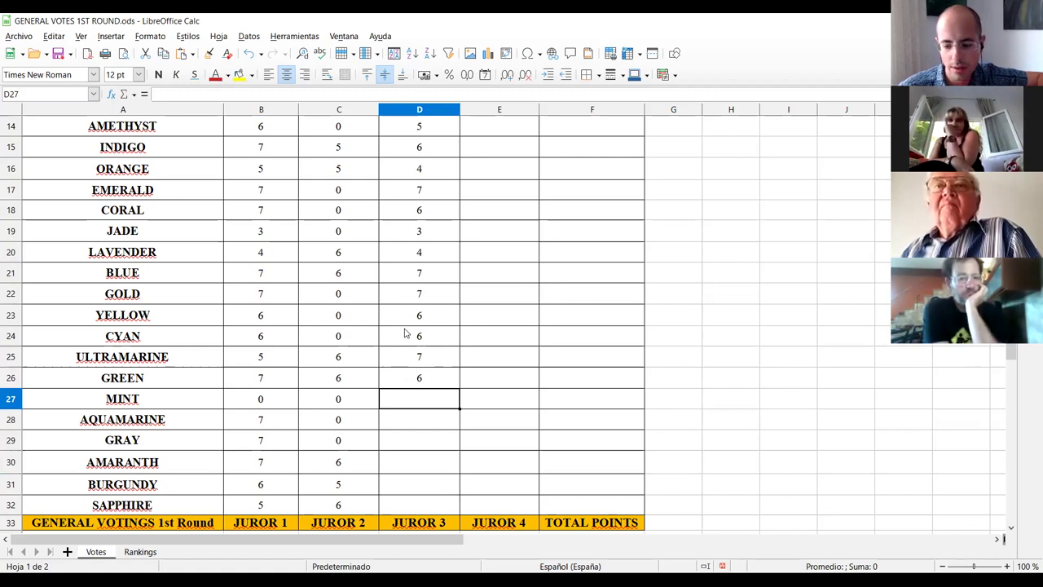
text(0)
key(Return)
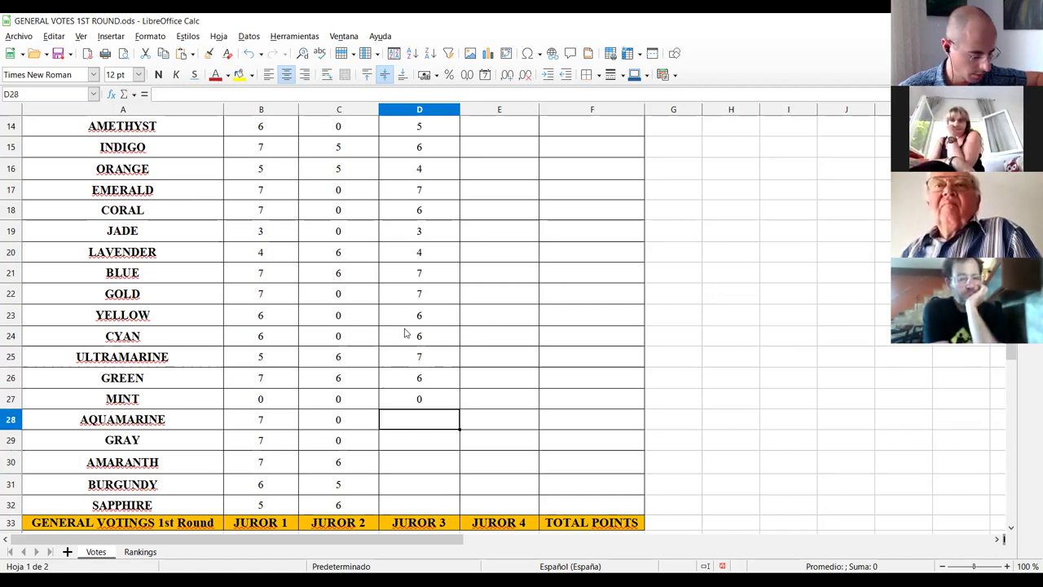
text(7)
key(Return)
Enter Juror 3's points for Gray 7, Amaranth 7, Burgundy 5 and Sapphire 7.
text(7)
key(Return)
text(7)
key(Return)
text(5)
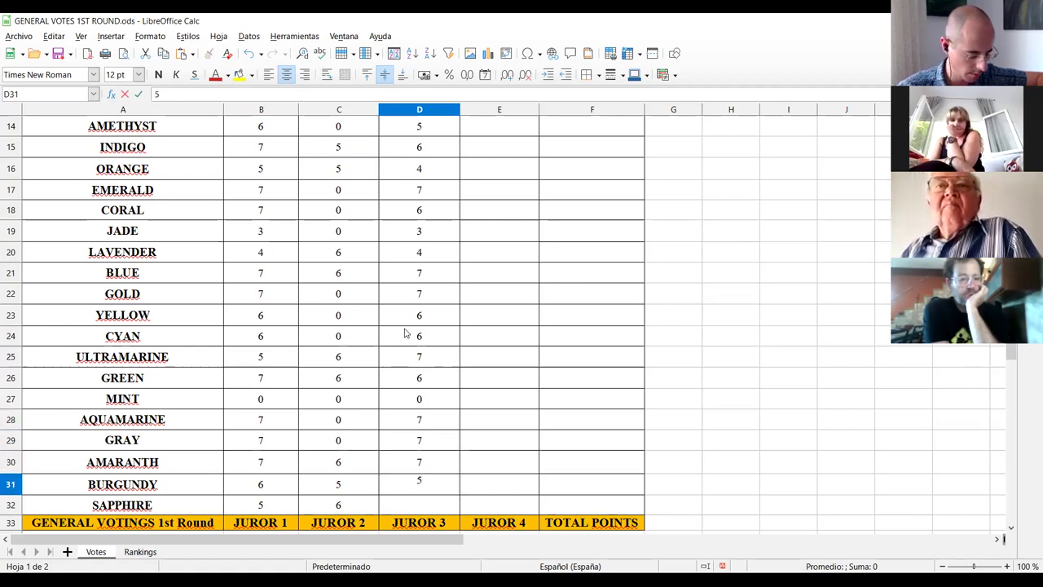
key(Return)
text(7)
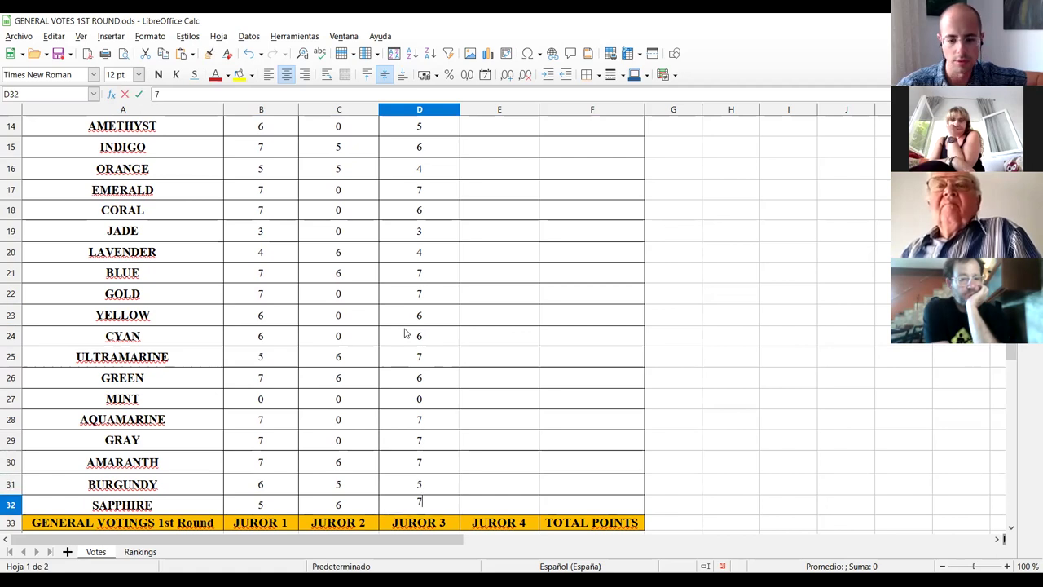
key(Tab)
Enter Juror 4's points for Violet 6, Turquoise 0 and Red 4.
key(Up)
key(Up)
key(Up)
key(Up)
key(Up)
key(Up)
key(Up)
key(Up)
key(Up)
key(Up)
key(Up)
key(Up)
key(Up)
key(Up)
key(Up)
key(Up)
key(Up)
key(Up)
key(Up)
key(Up)
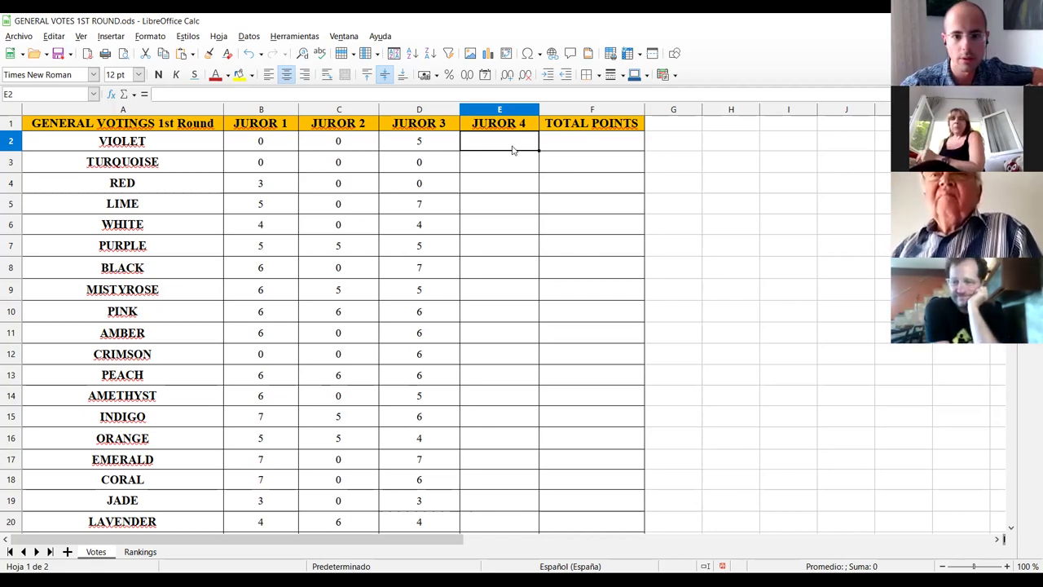
text(6)
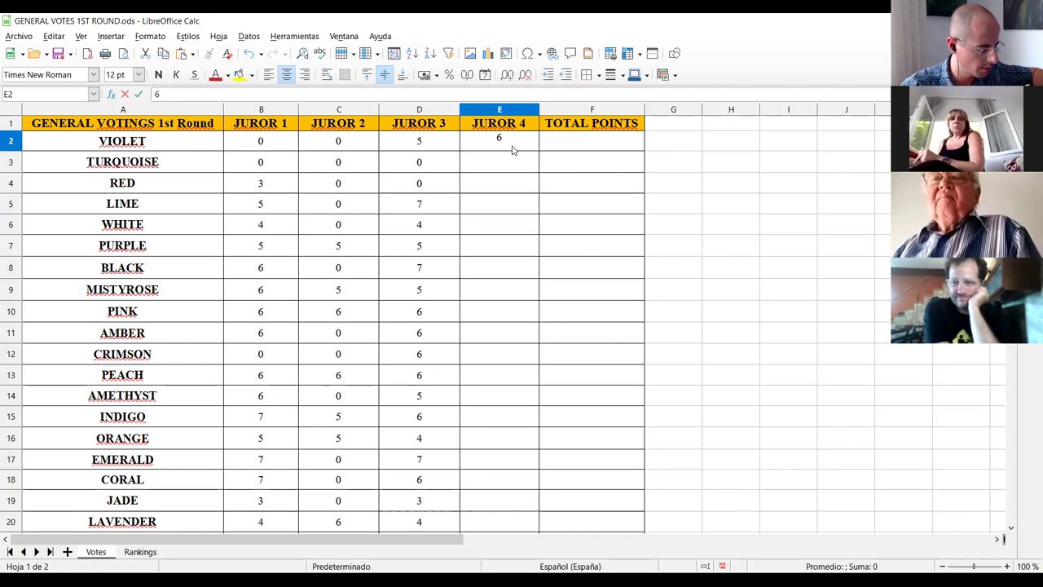
key(Return)
text(0)
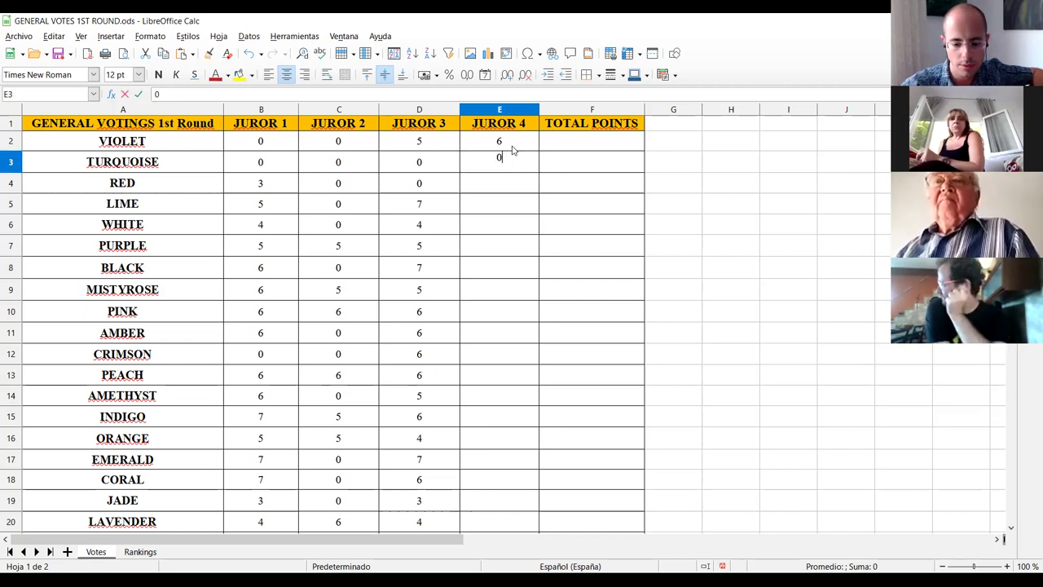
key(Return)
text(4)
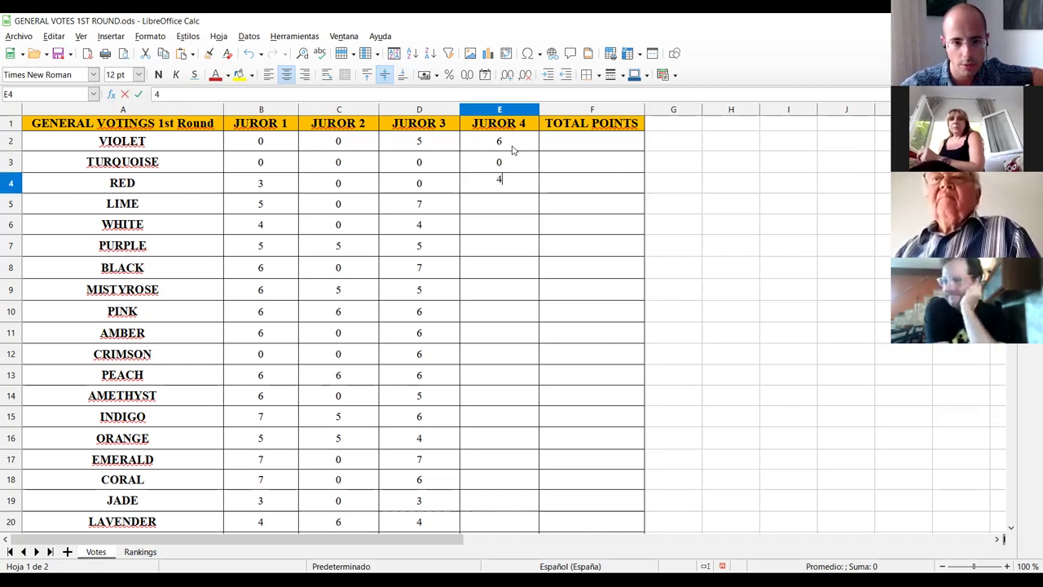
key(Return)
Enter Juror 4's points for Lime 6, White 0 and Purple 0.
text(6)
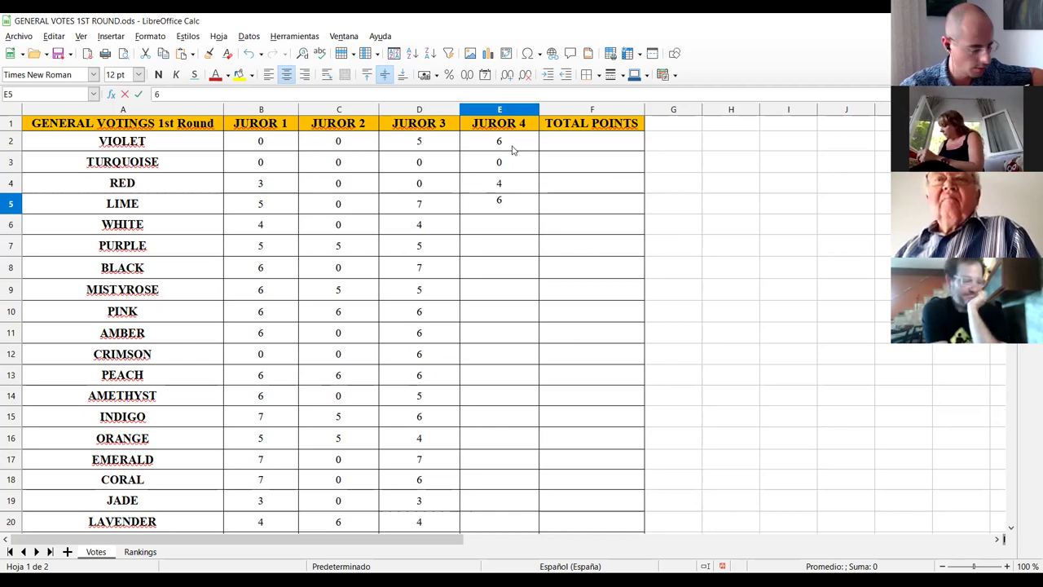
key(Return)
text(0)
key(Return)
text(0)
key(Return)
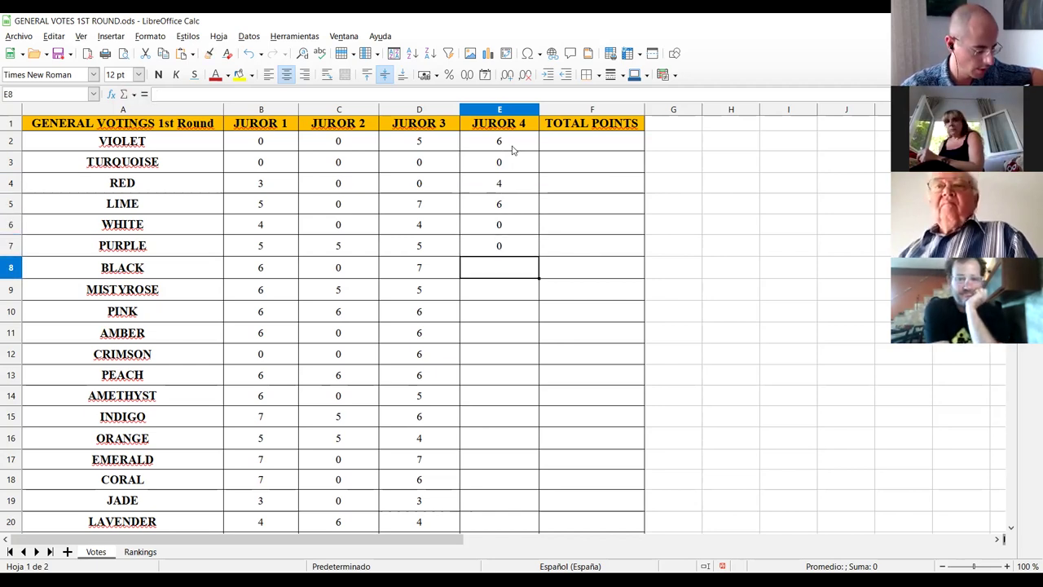
Enter Juror 4's points for Black 0, Mistyrose 0 and Pink 6.
text(0)
key(Return)
text(0)
key(Return)
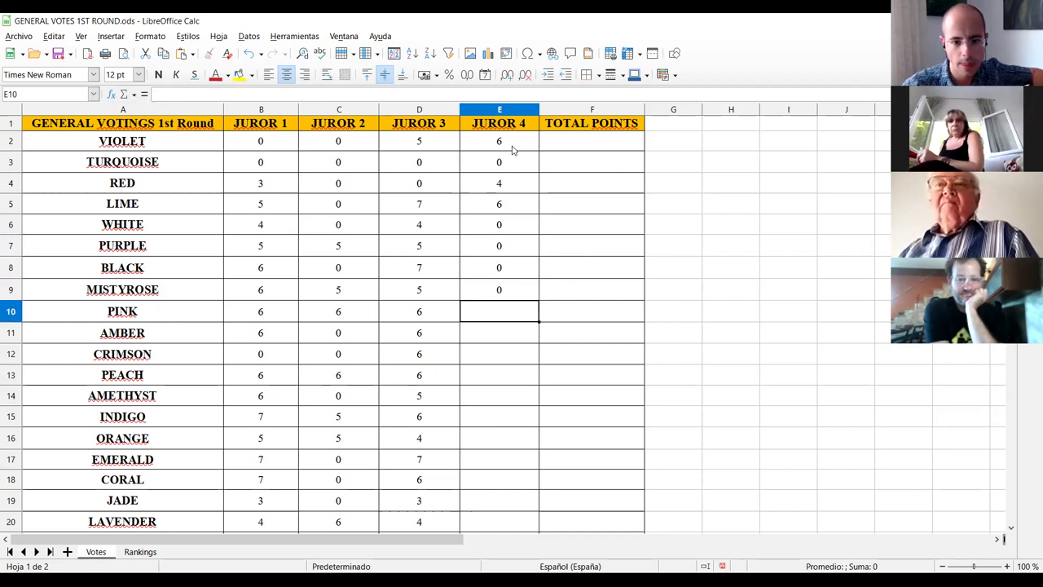
text(6)
key(Return)
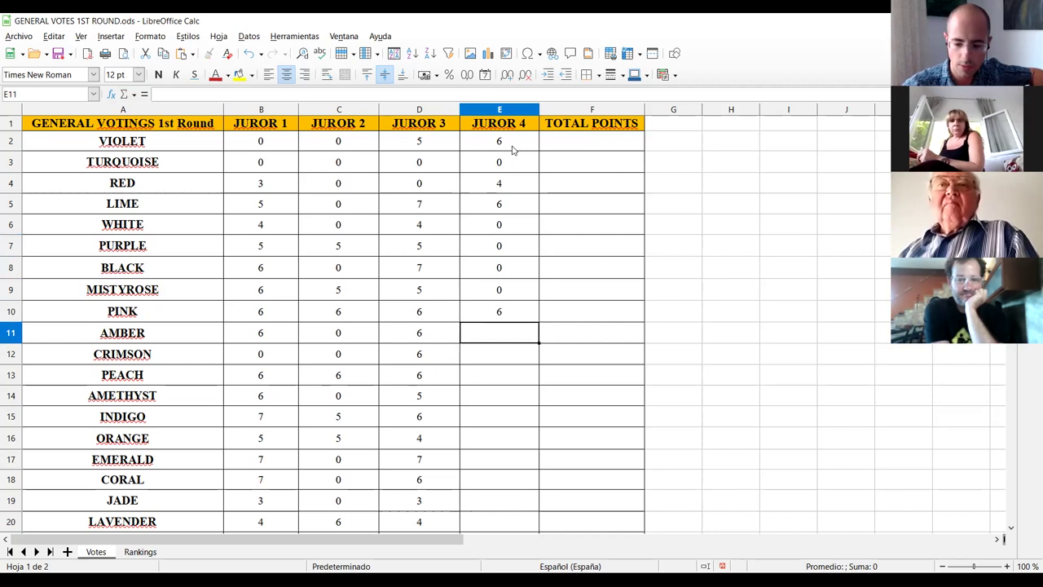
Enter Juror 4's points for Amber 3, Crimson 0 and Peach 6.
text(3)
key(Return)
text(0)
key(Return)
text(6)
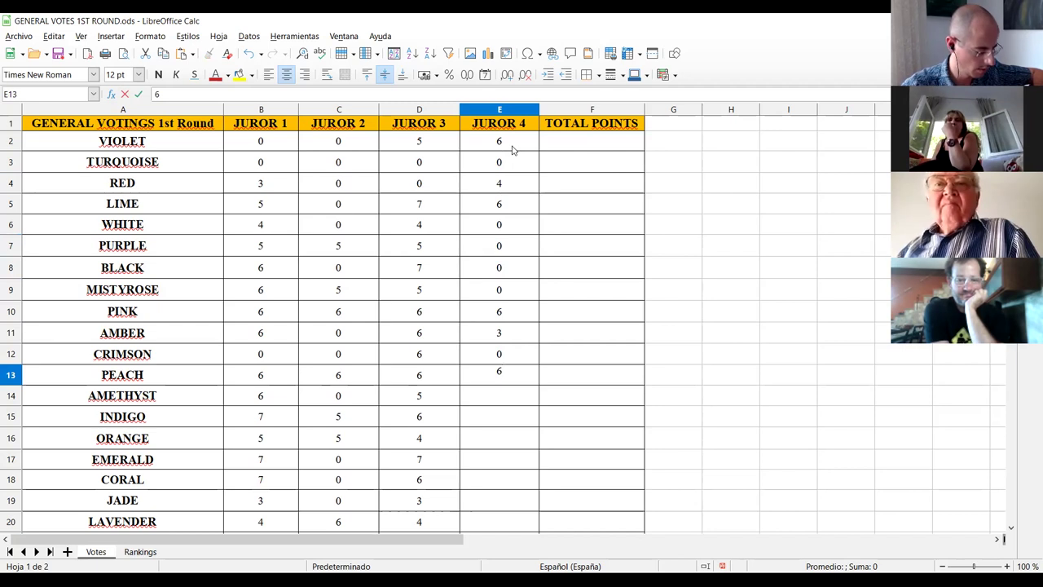
key(Return)
Enter Juror 4's points for Amethyst 0, Indigo 4 and Orange 6.
text(0)
key(Return)
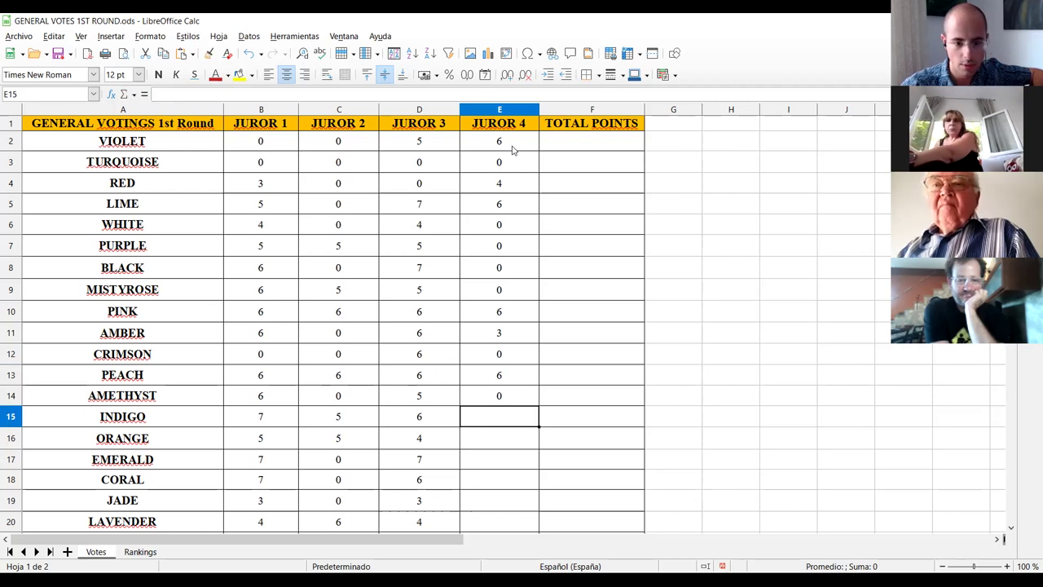
text(4)
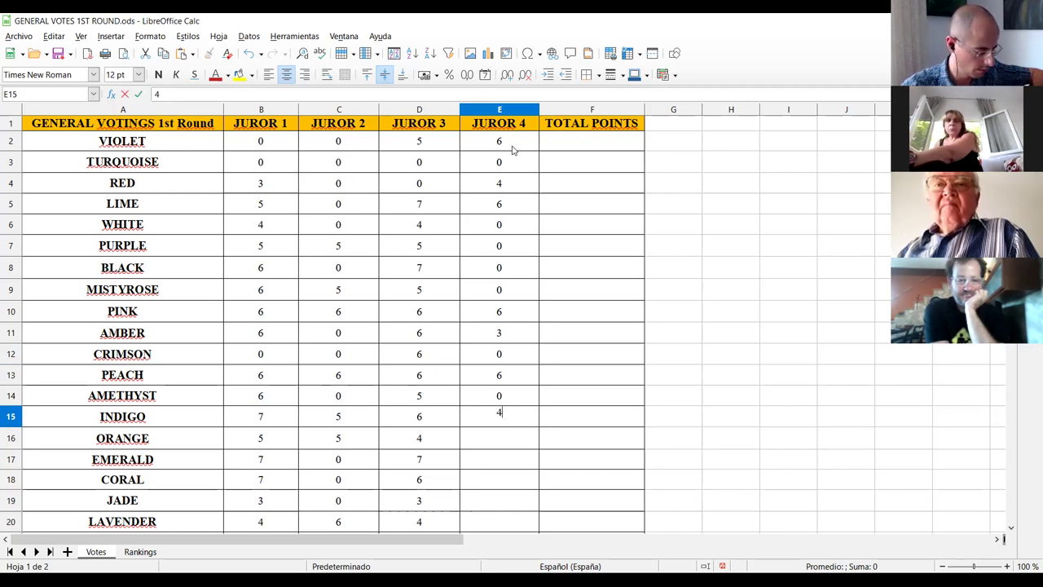
key(Return)
text(6)
key(Return)
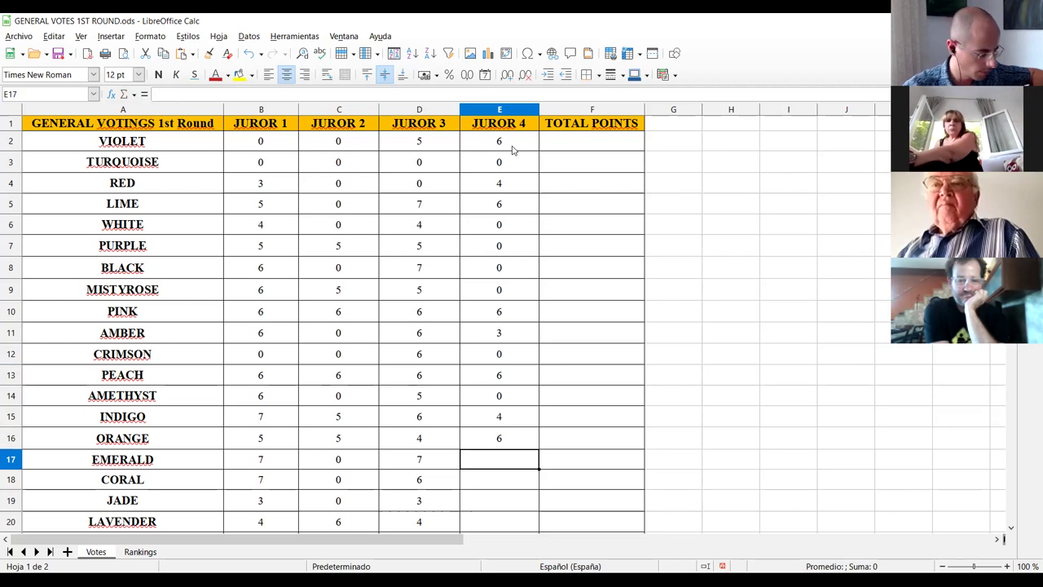
Enter Juror 4's points for Emerald 4, Coral 0 and Jade 0.
text(4)
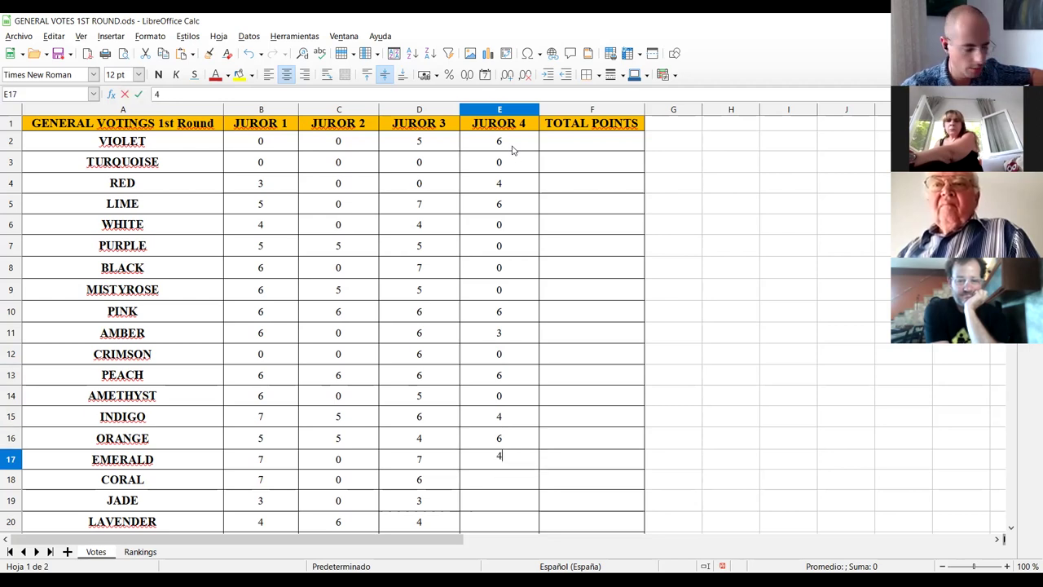
key(Return)
text(0)
key(Return)
text(0)
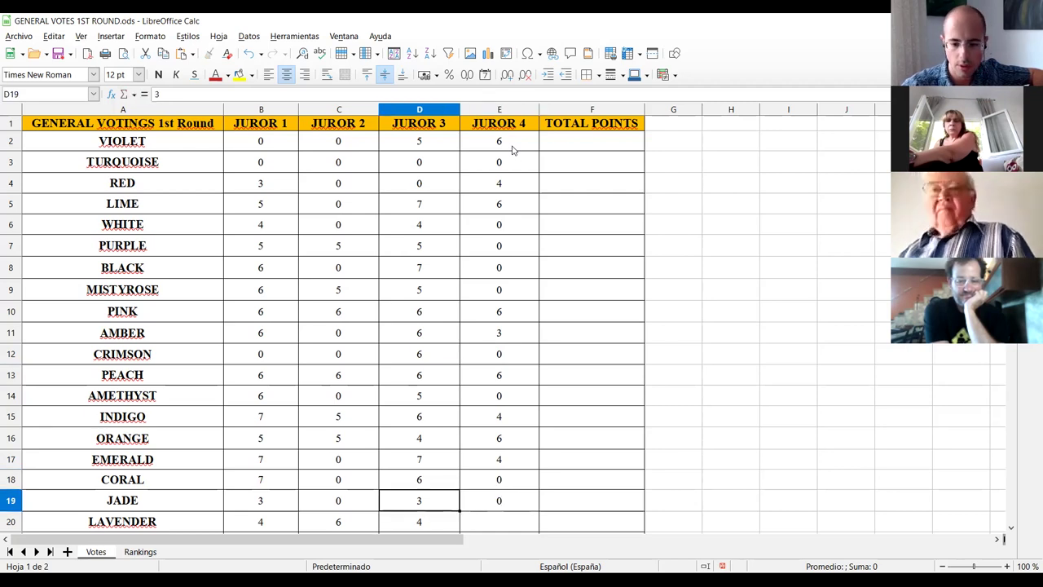
key(Return)
Enter Juror 4's points for Lavender 7 and Blue 6.
key(Down)
key(Down)
key(Down)
key(Up)
key(Up)
key(Up)
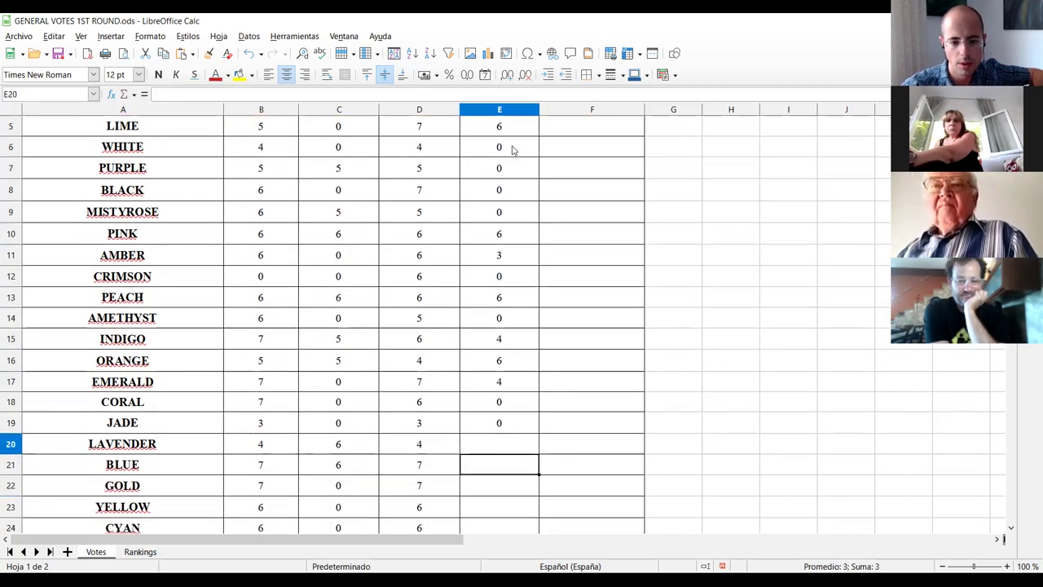
text(7)
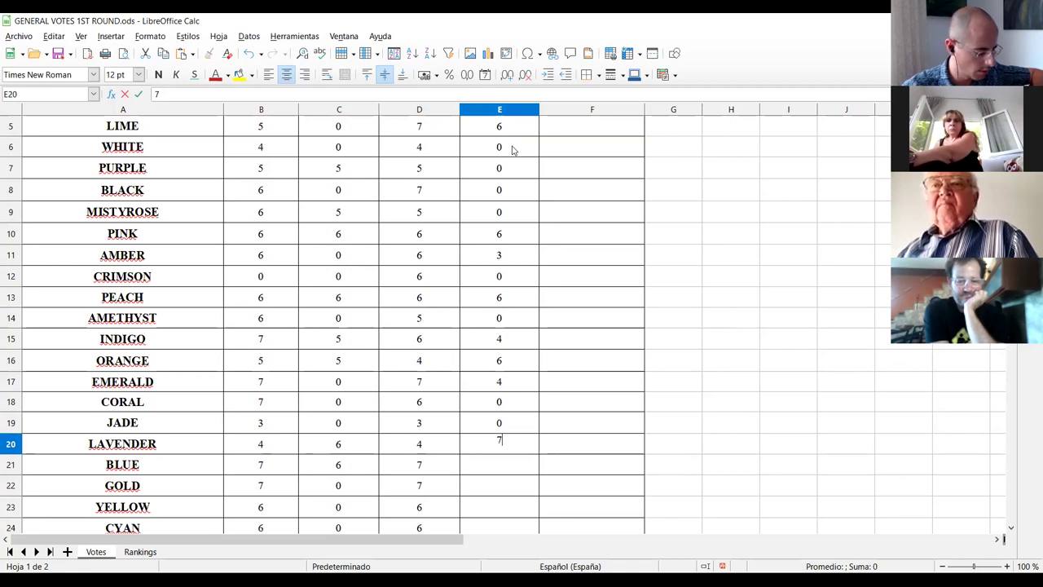
key(Return)
text(6)
key(Return)
Enter 0 points from Juror 4 for both Gold and Yellow.
key(Down)
key(Up)
text(0)
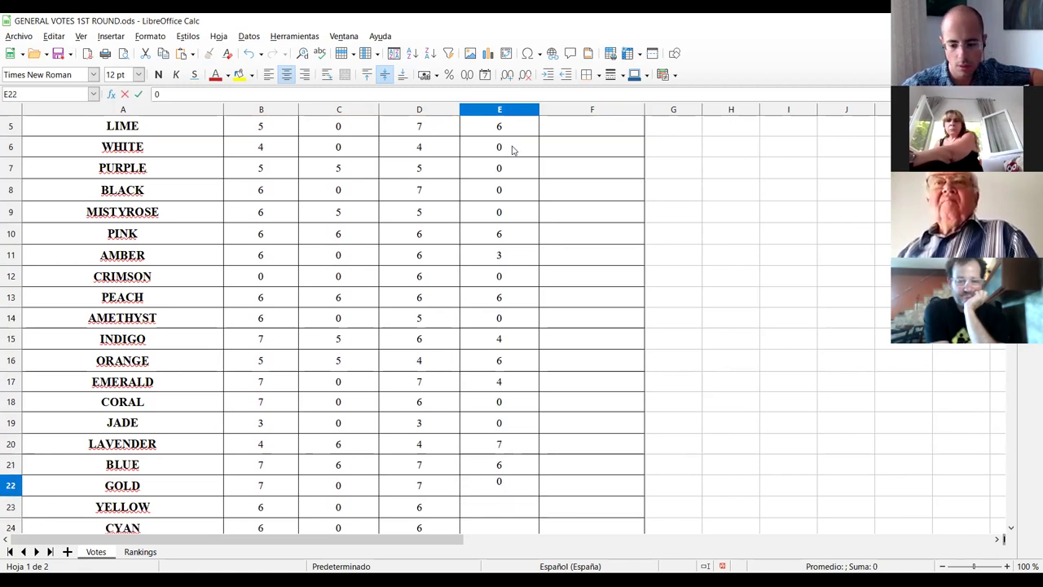
key(Return)
text(0)
key(Return)
Enter Juror 4's points for Cyan 0, Ultramarine 6 and Green 6.
key(Down)
key(Down)
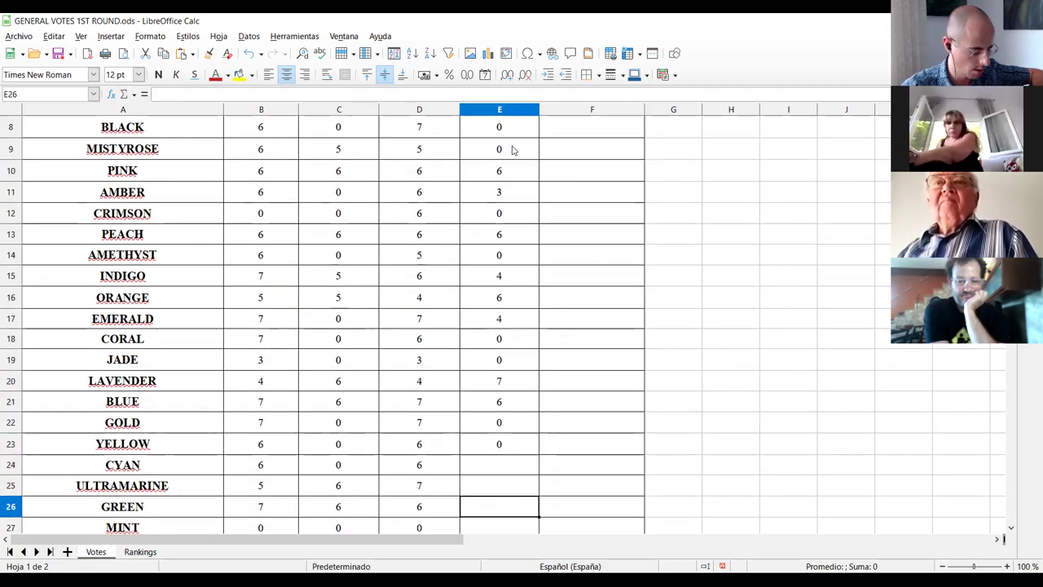
key(Up)
key(Up)
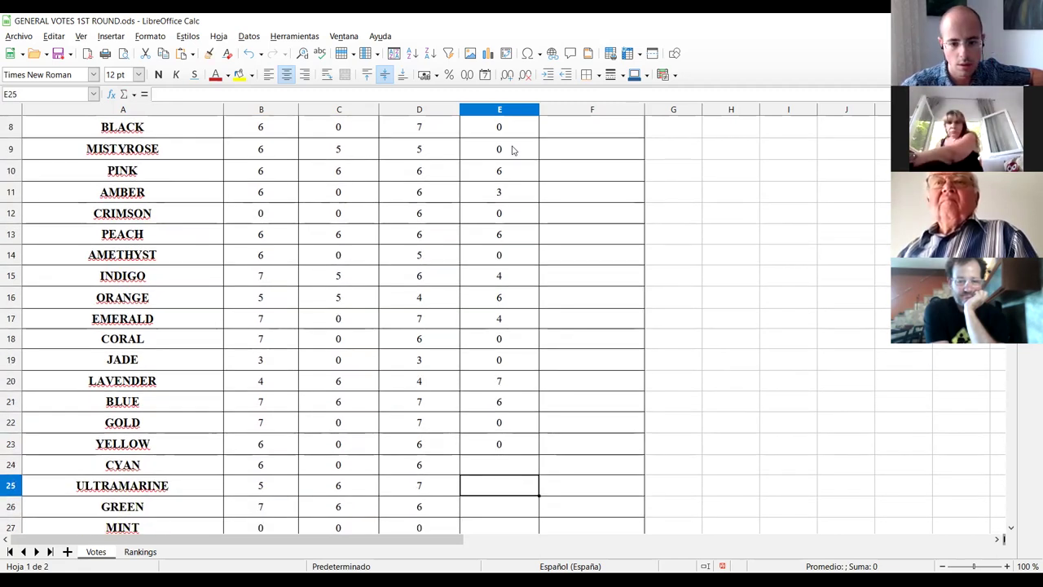
text(0)
key(Return)
text(6)
key(Return)
text(6)
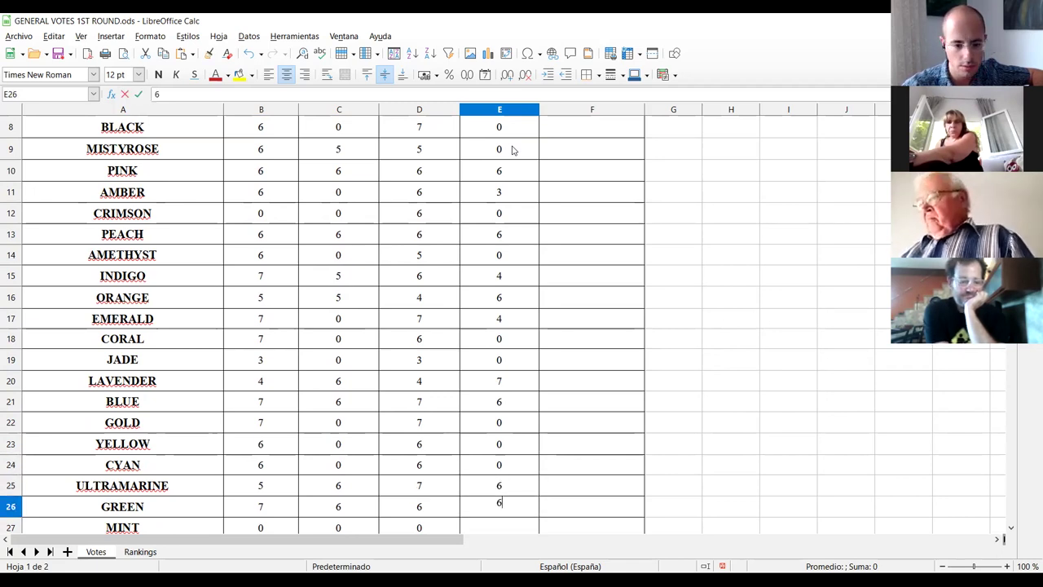
key(Return)
Enter 0 points from Juror 4 for each of Mint, Aquamarine and Gray.
text(0)
key(Return)
text(0)
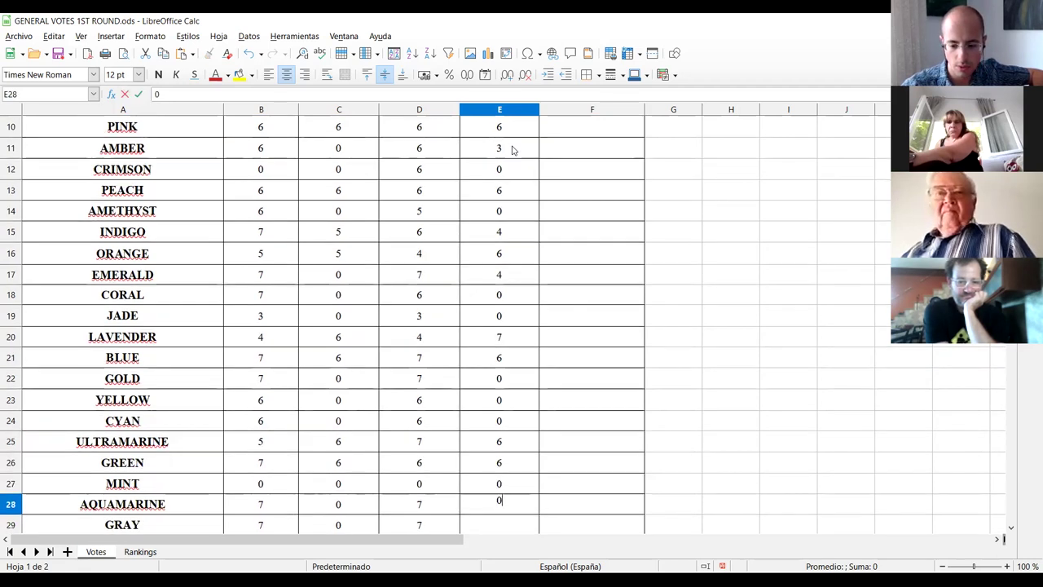
key(Return)
text(0)
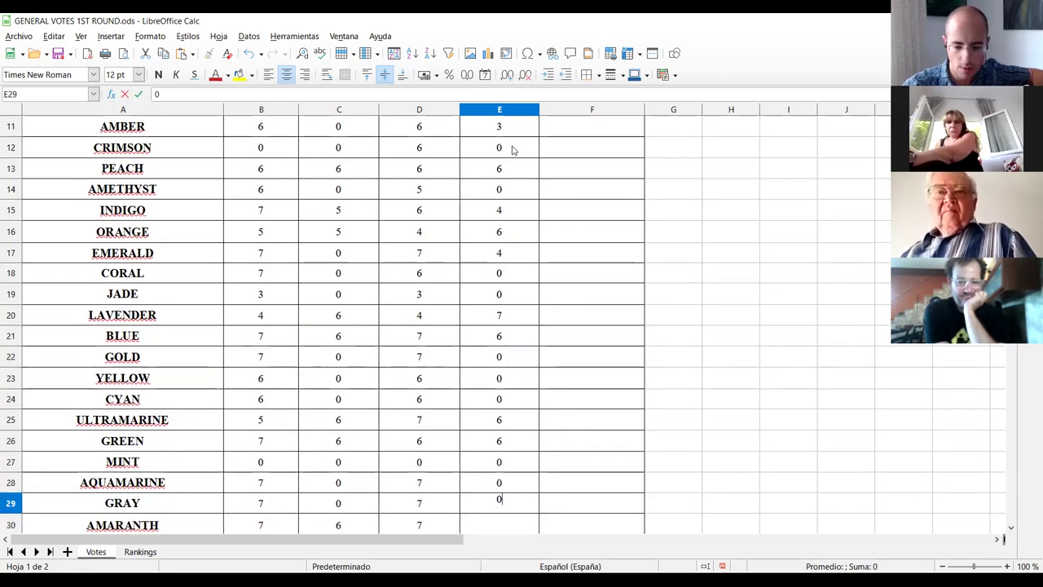
key(Return)
Enter Juror 4's points for Amaranth 6, Burgundy 0 and Sapphire 4.
text(6)
key(Return)
text(0)
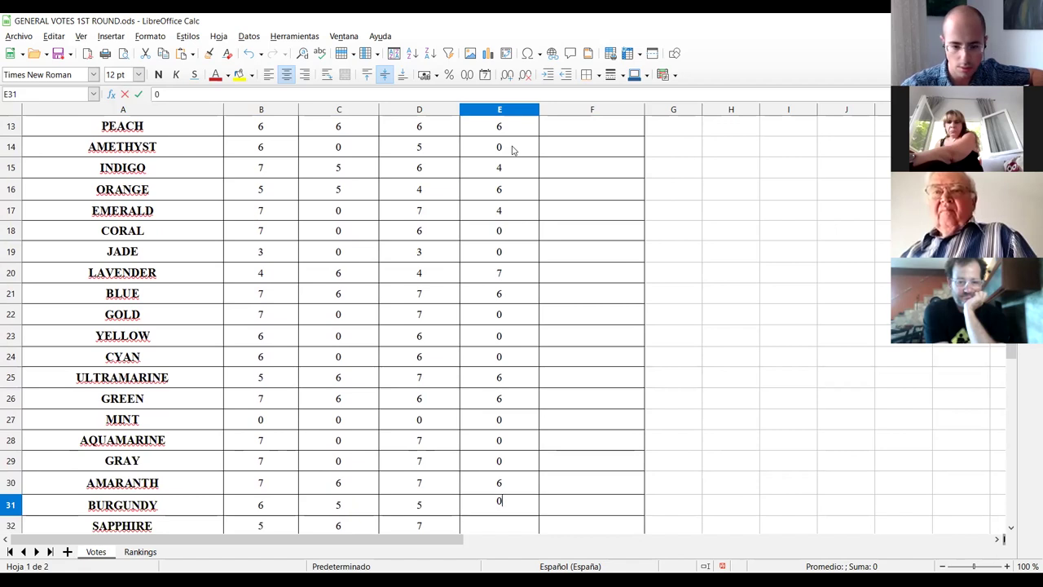
key(Return)
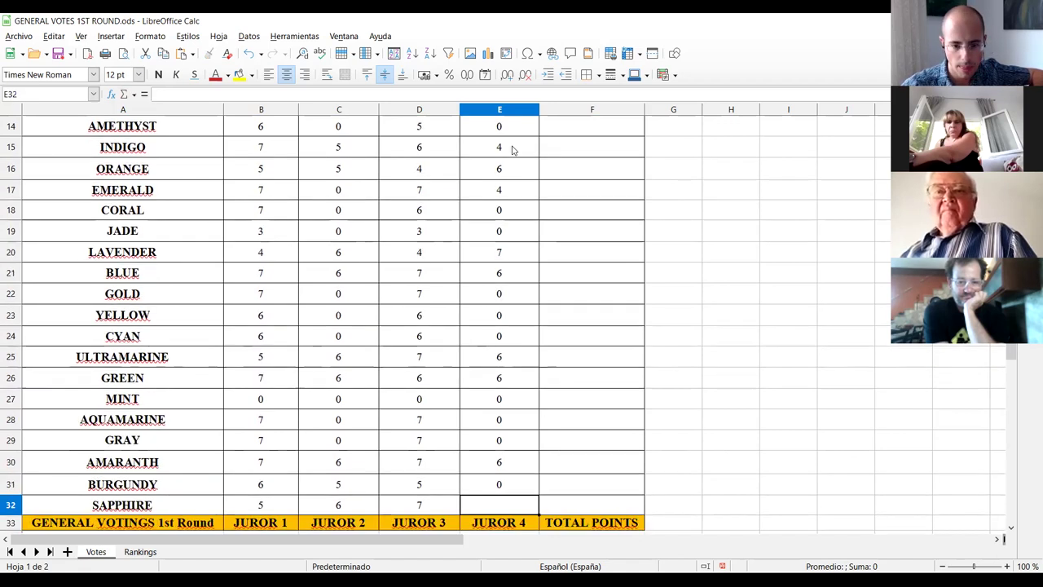
text(4)
key(Tab)
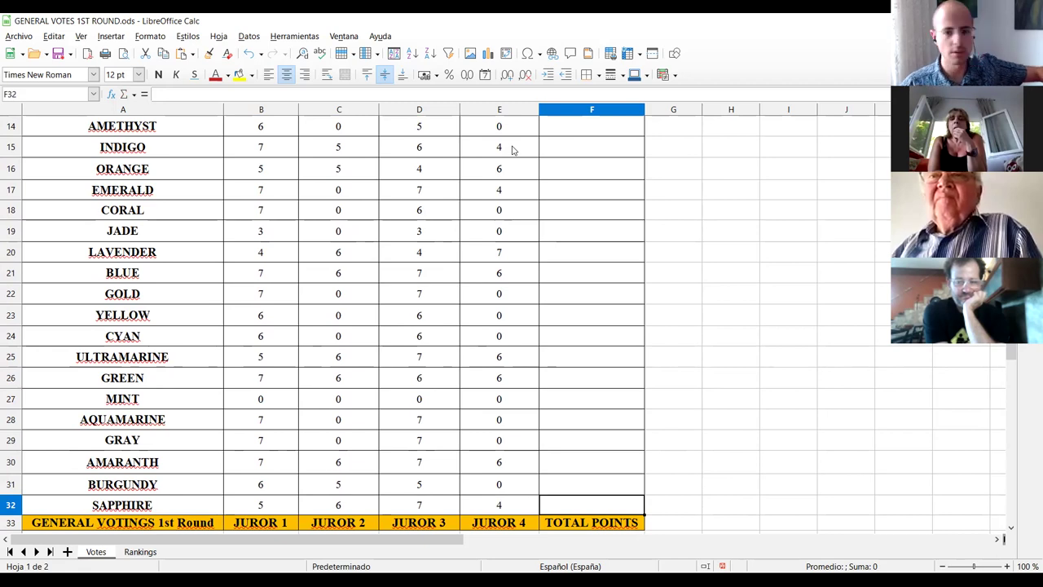
Enter the total points for the first three colours: Violet 11, Turquoise 0 and Red 7.
key(Up)
key(Up)
key(Up)
key(Up)
key(Up)
key(Up)
key(Up)
key(Up)
key(Up)
key(Up)
key(Up)
key(Up)
key(Up)
key(Up)
key(Up)
key(Up)
key(Up)
key(Up)
key(Up)
key(Up)
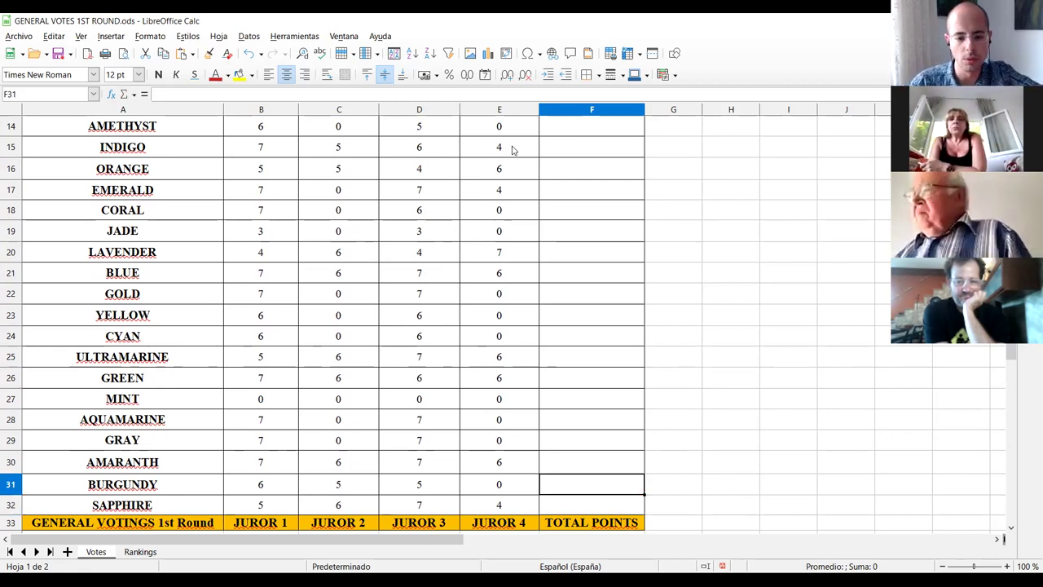
key(Down)
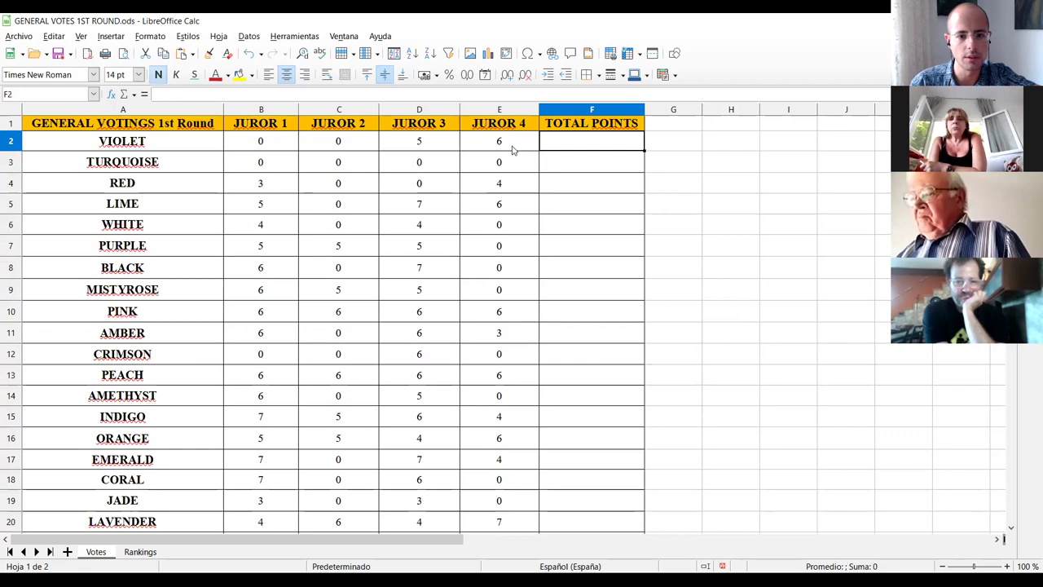
key(Left)
key(Left)
key(Right)
key(Right)
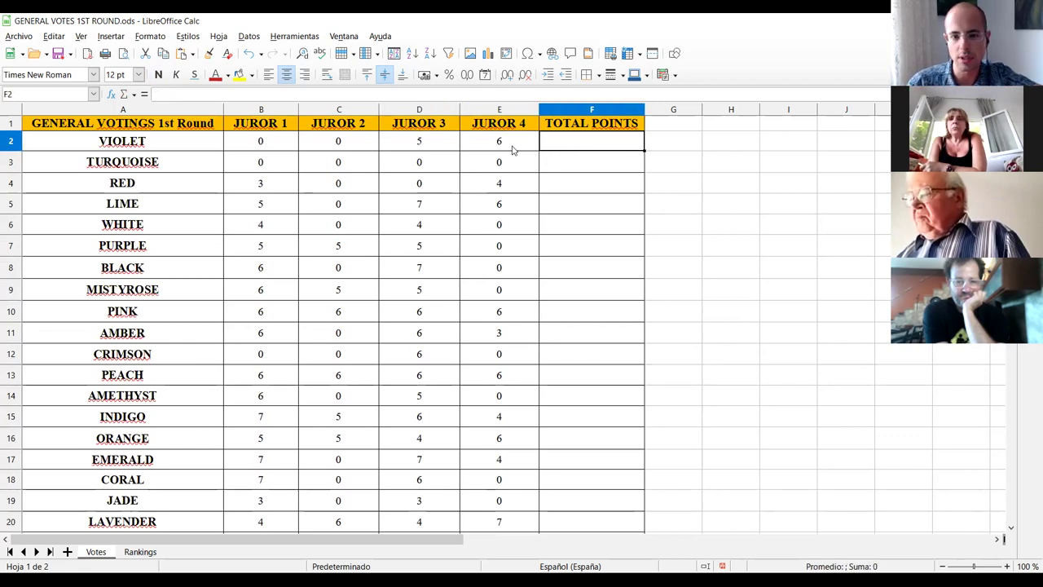
text(11)
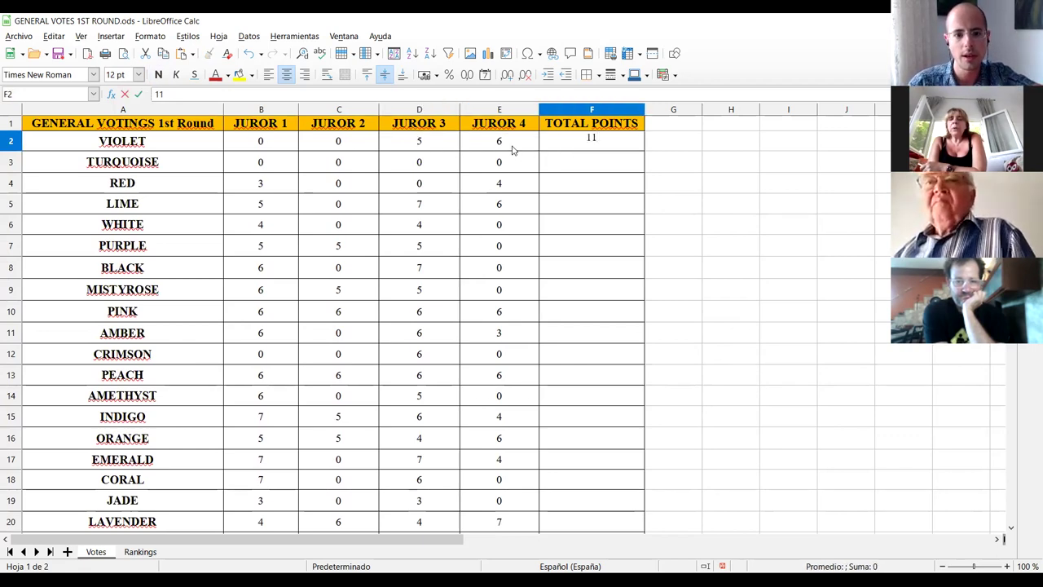
key(Return)
text(0)
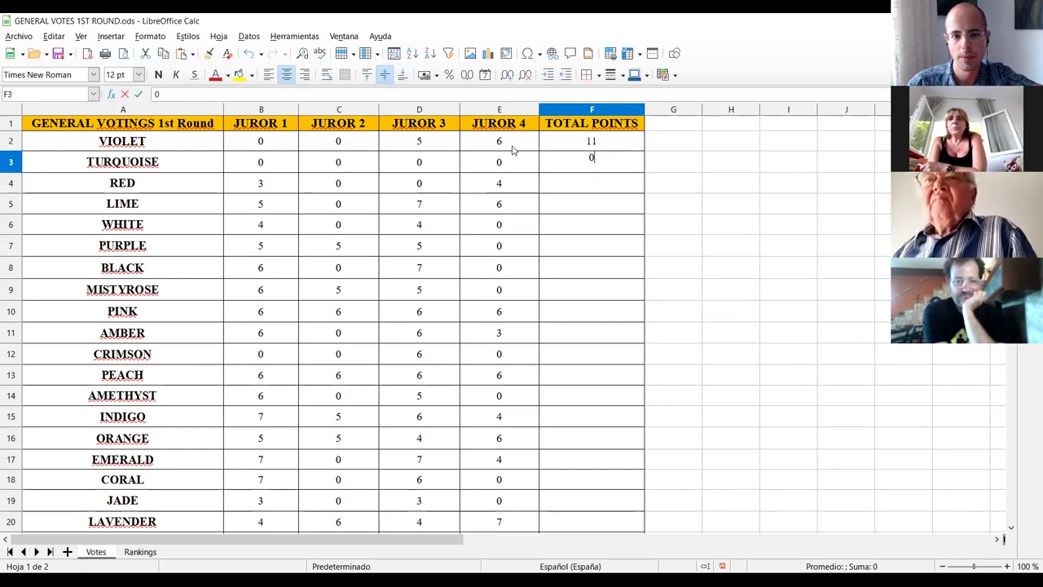
key(Return)
text(7)
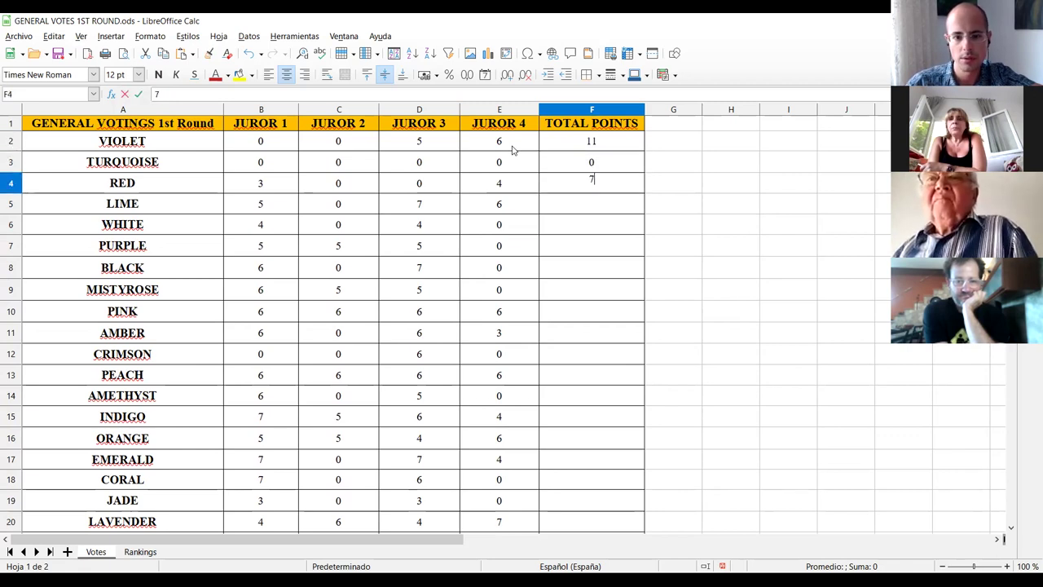
key(Return)
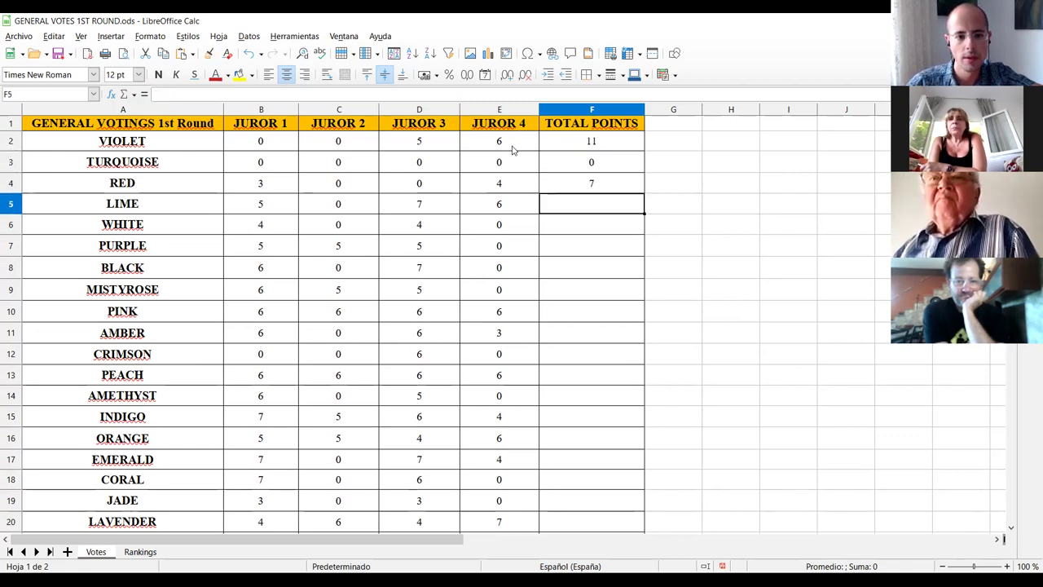
Enter the total points for Lime 18, White 8 and Purple 15.
text(18)
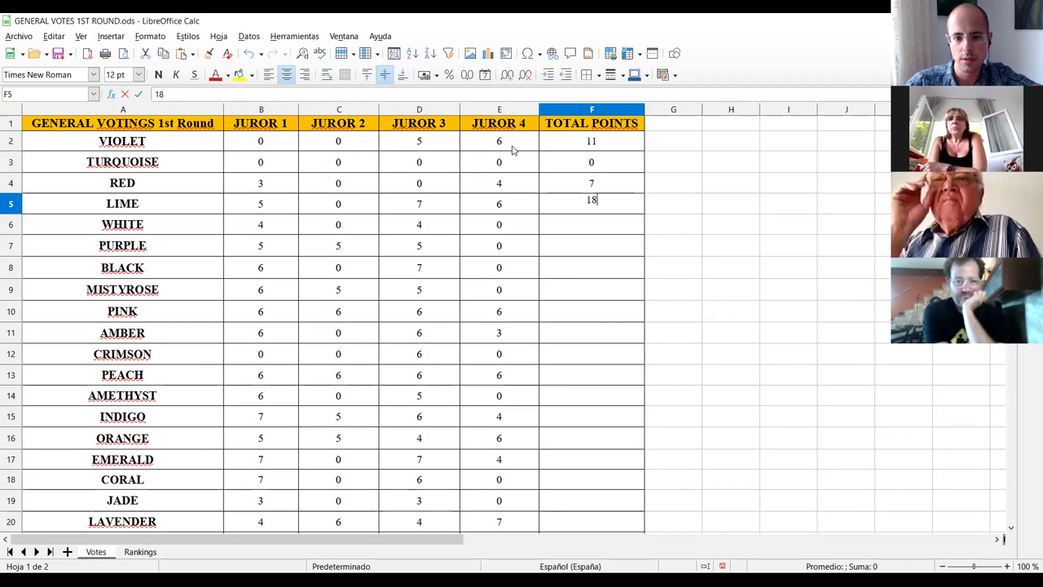
key(Return)
text(8)
key(Return)
text(15)
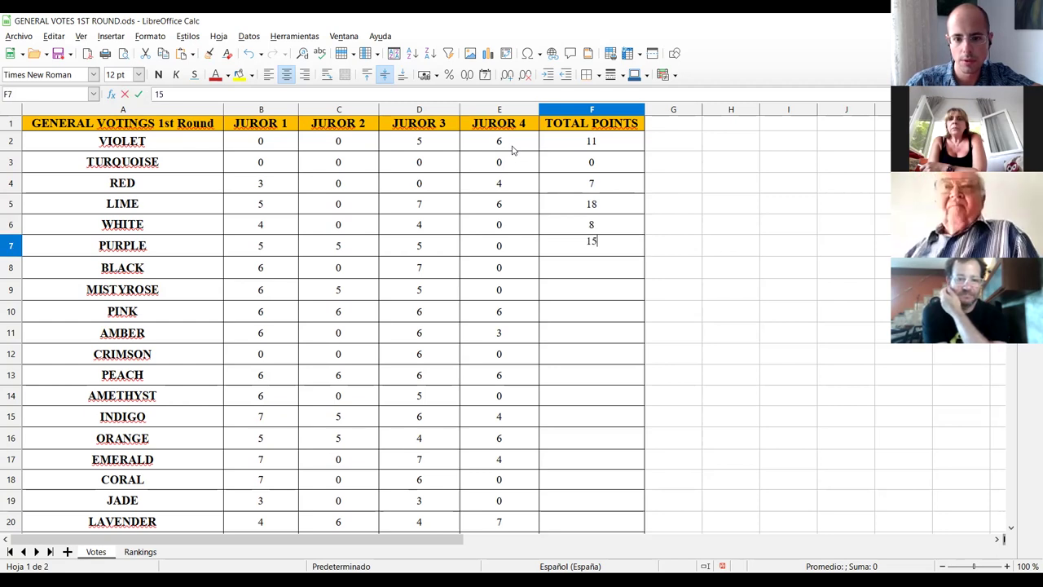
key(Return)
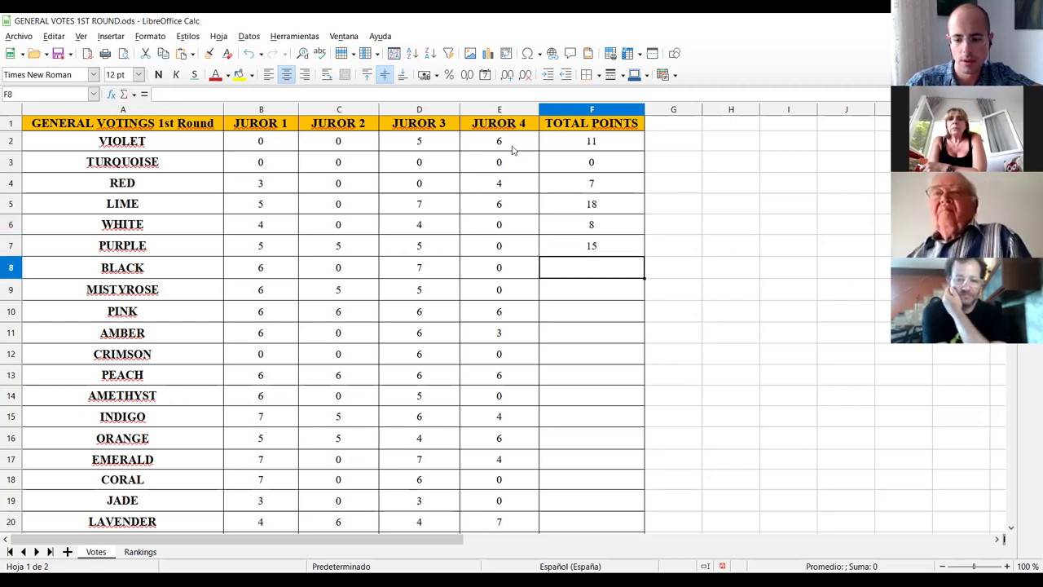
Enter the total points for Black 13, Mistyrose 16 and Pink 24.
text(13)
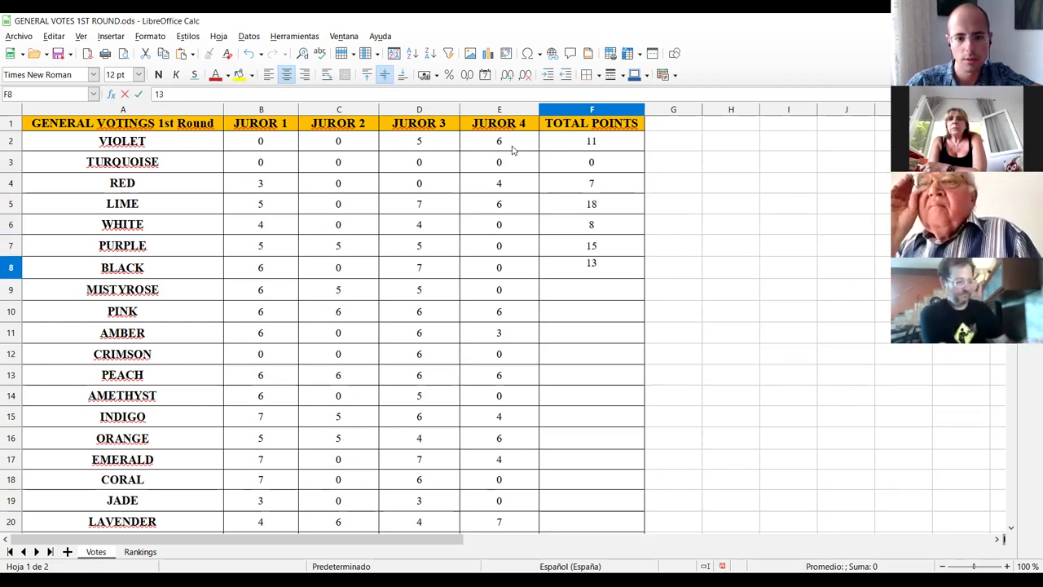
key(Return)
text(16)
key(Return)
text(24)
key(Return)
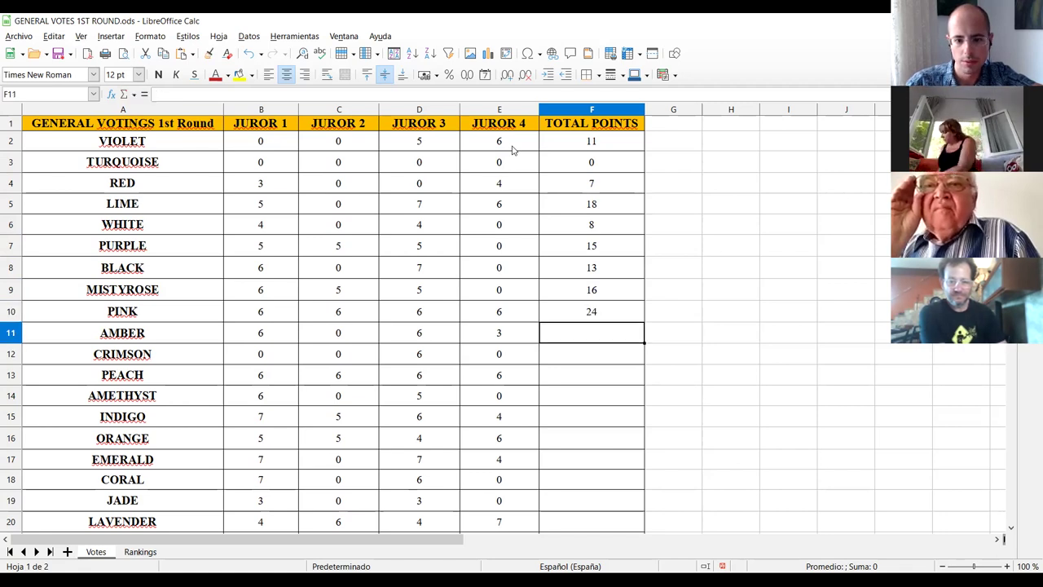
Enter the total points for Amber 15, Crimson 6, Peach 24 and Amethyst 11.
text(15)
key(Return)
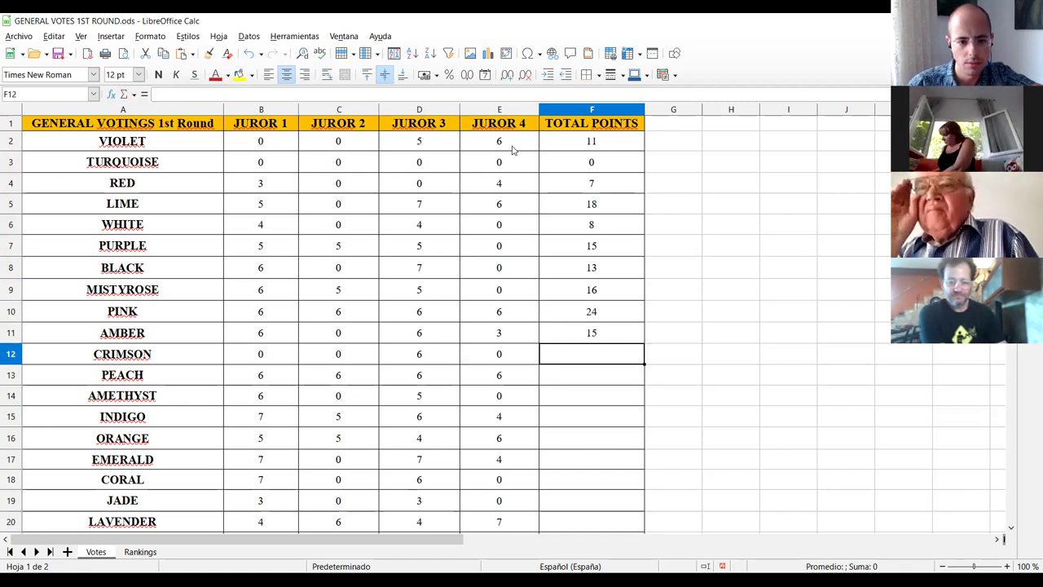
text(6)
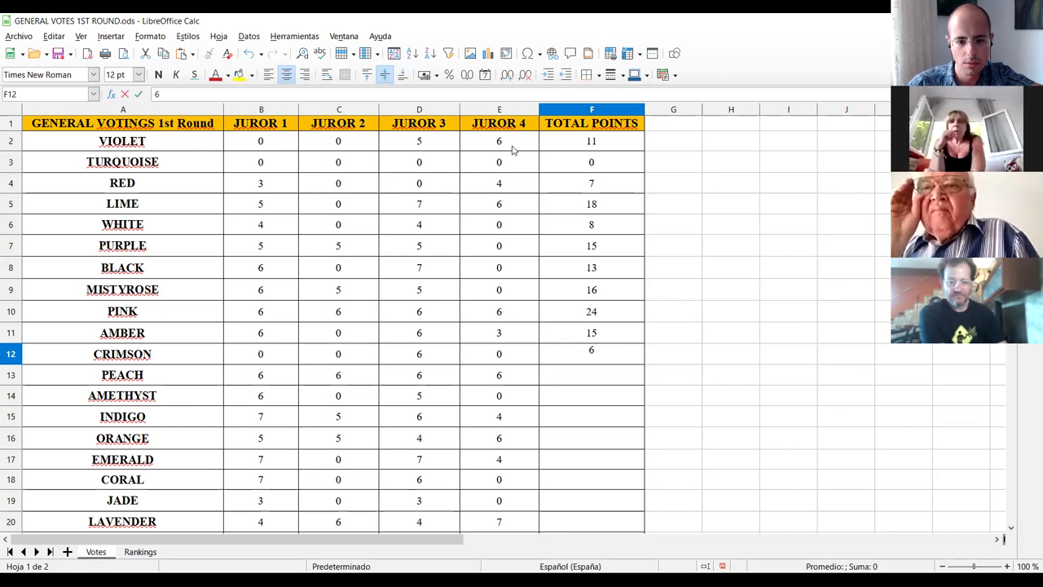
key(Return)
text(24)
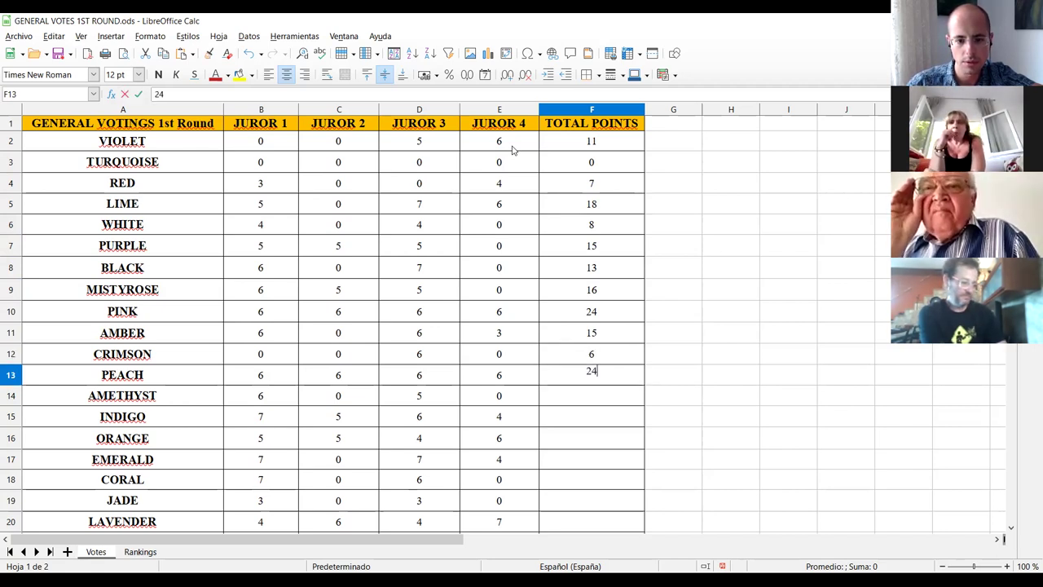
key(Return)
text(11)
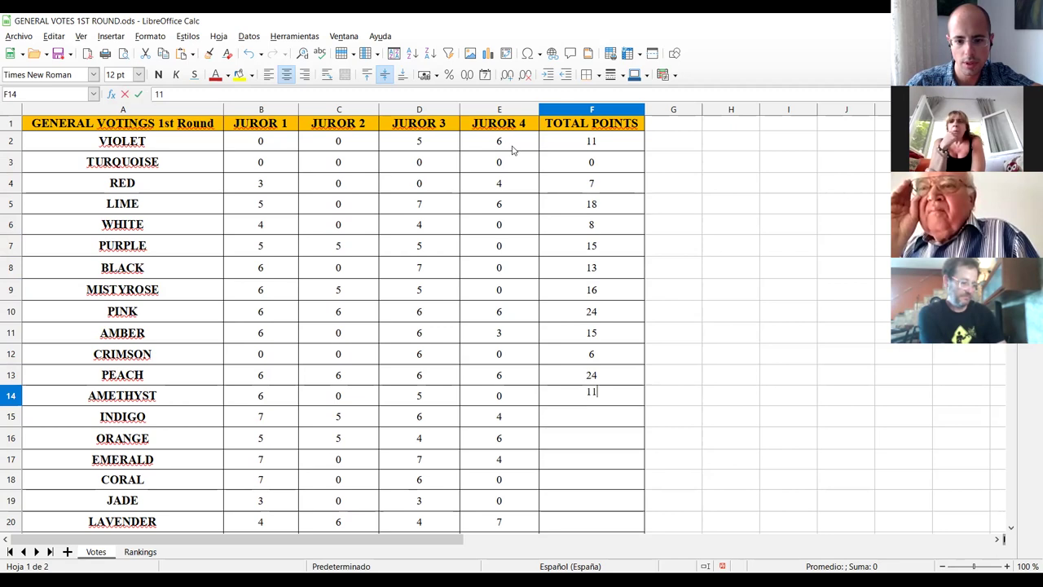
key(Return)
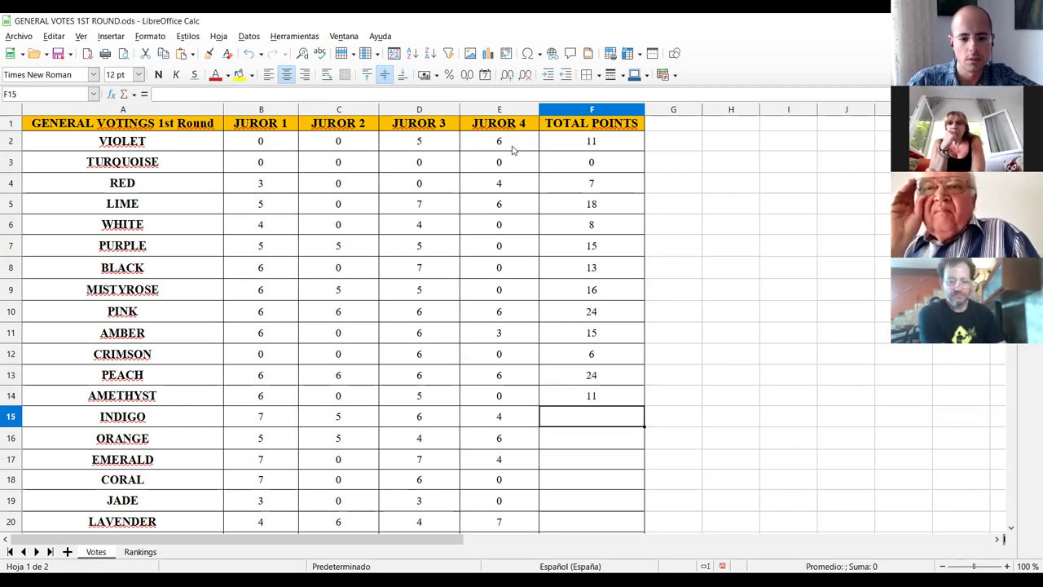
Enter the total points for Indigo 22, Orange 20 and Emerald 18.
text(22)
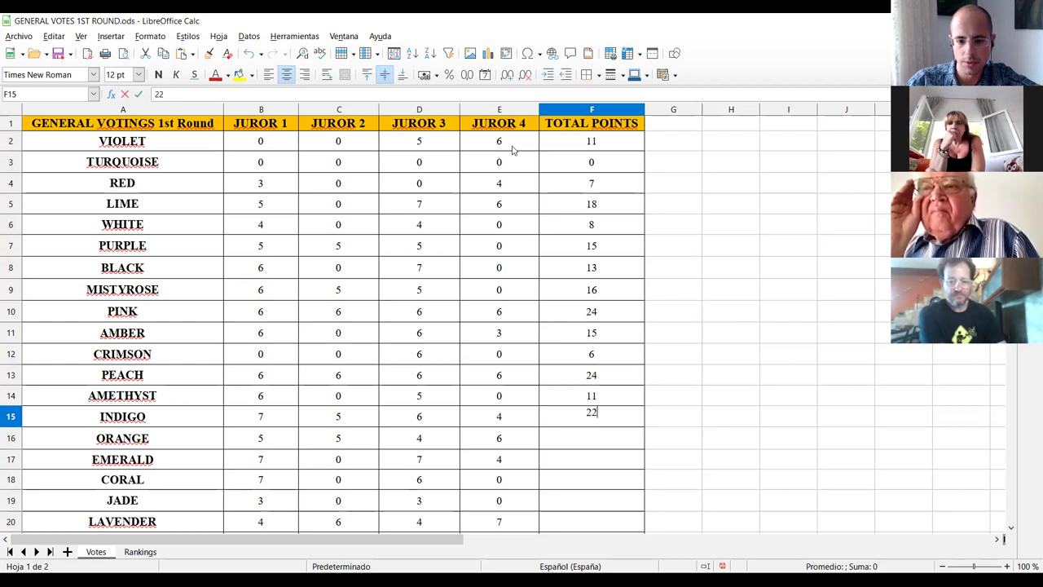
key(Return)
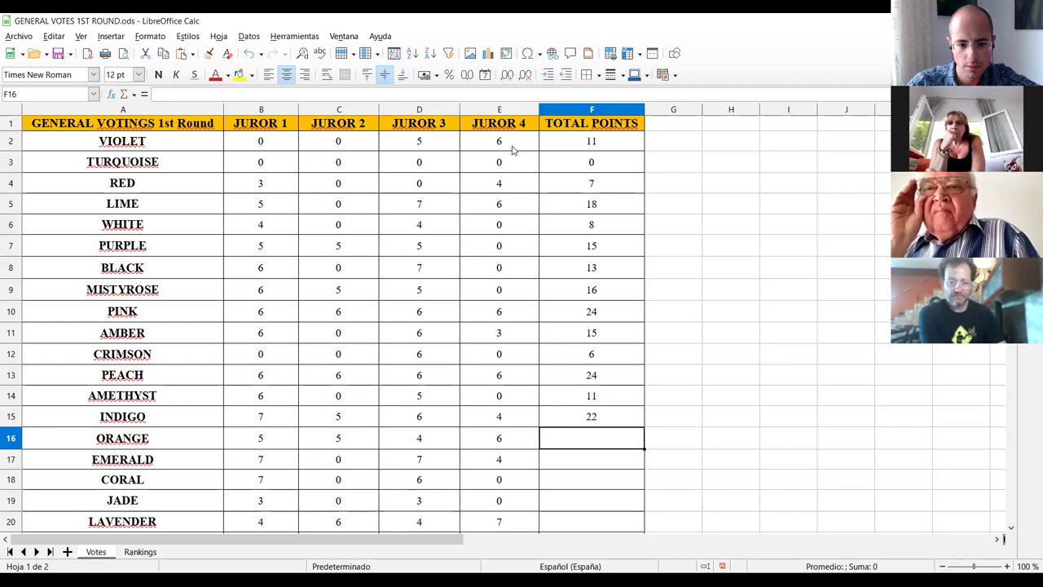
text(20)
key(Return)
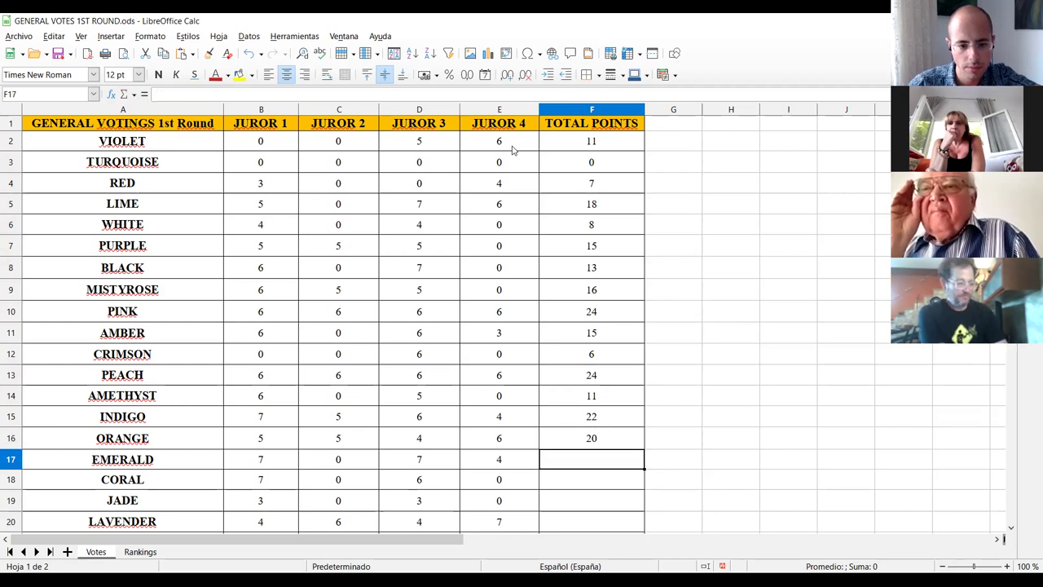
text(18)
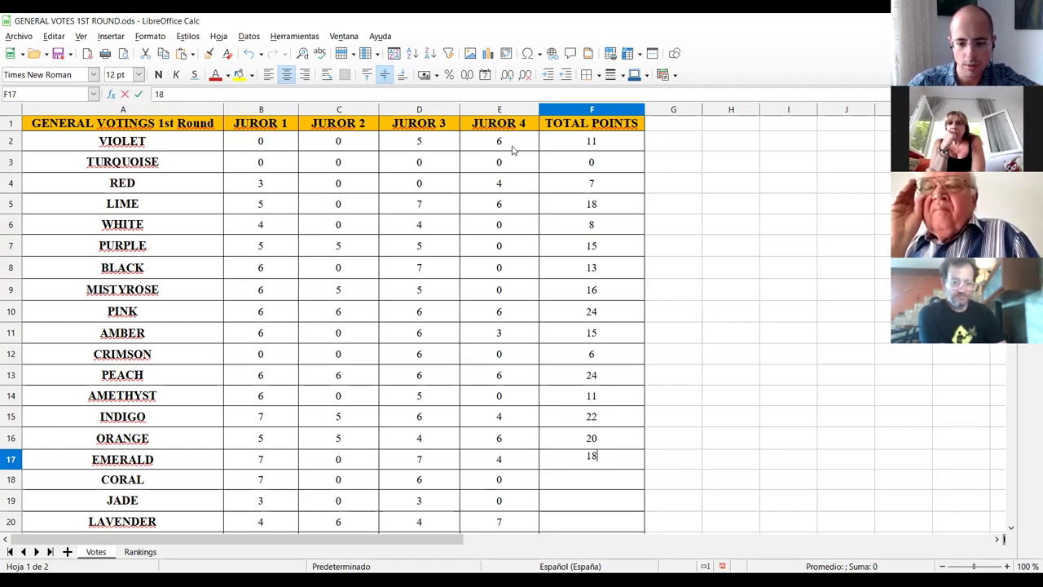
key(Return)
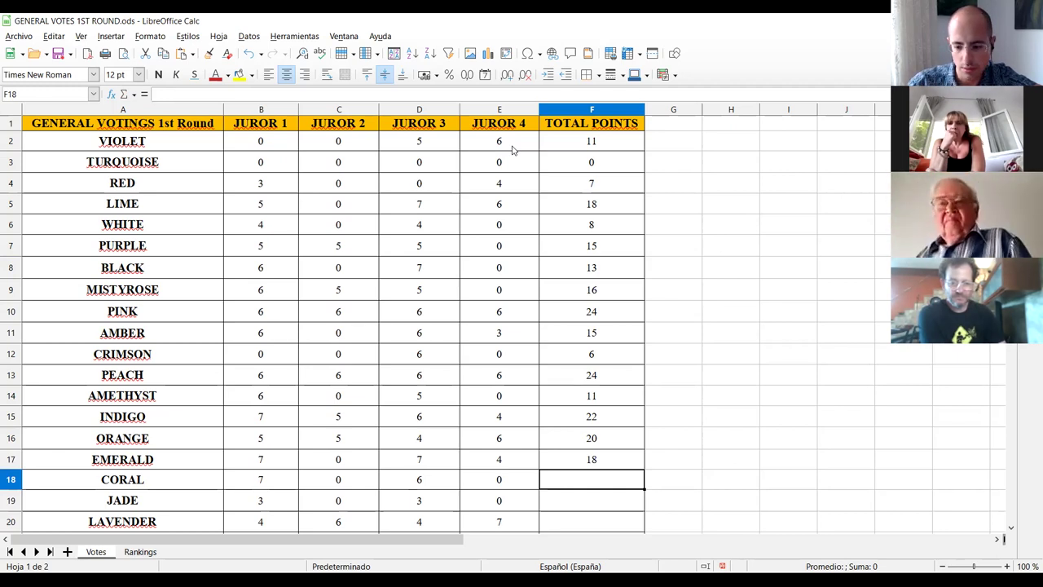
Enter the total points for Coral 13, Jade 6 and Lavender 21.
text(13)
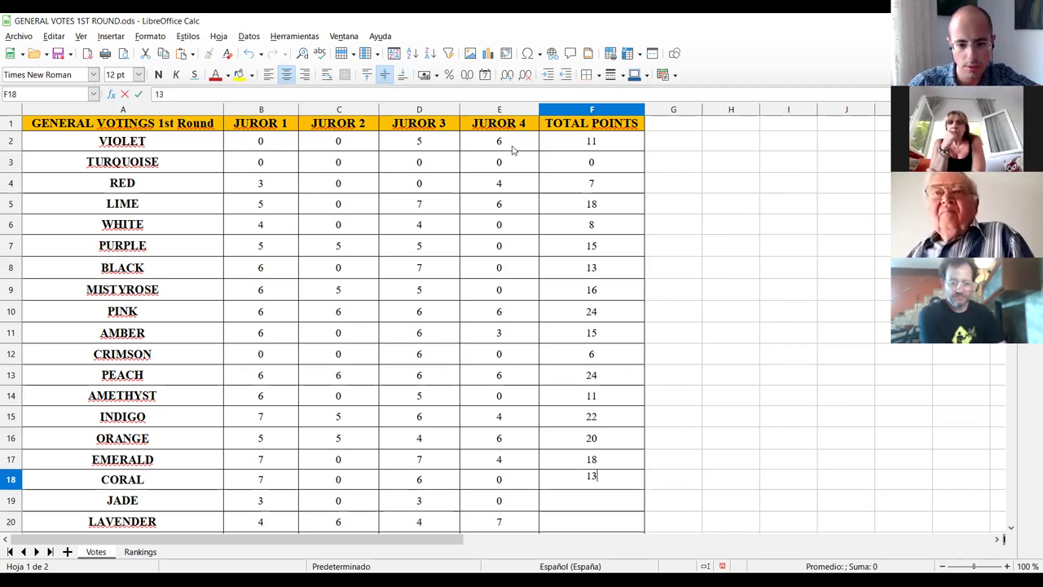
key(Return)
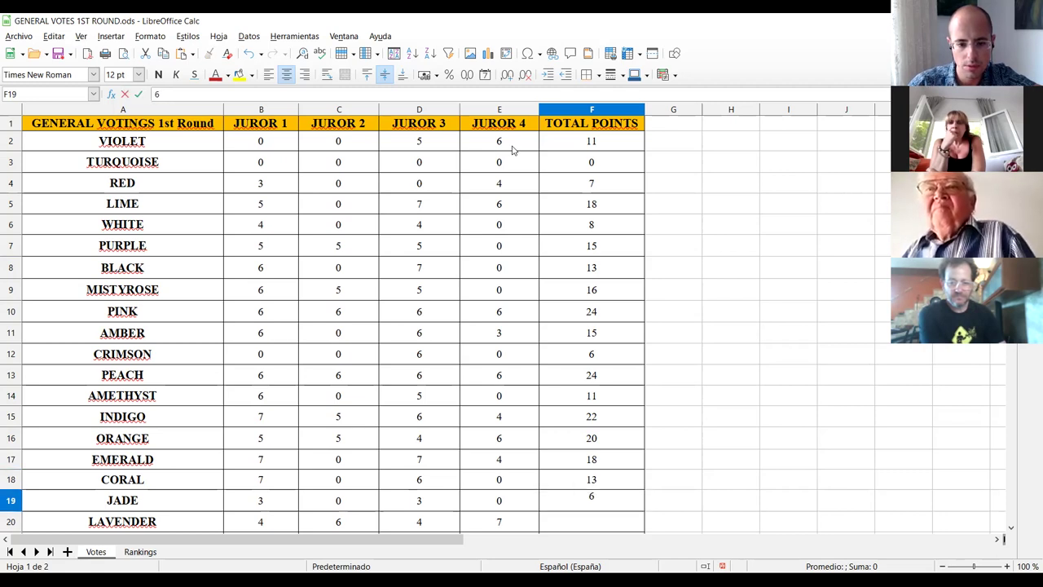
key(Return)
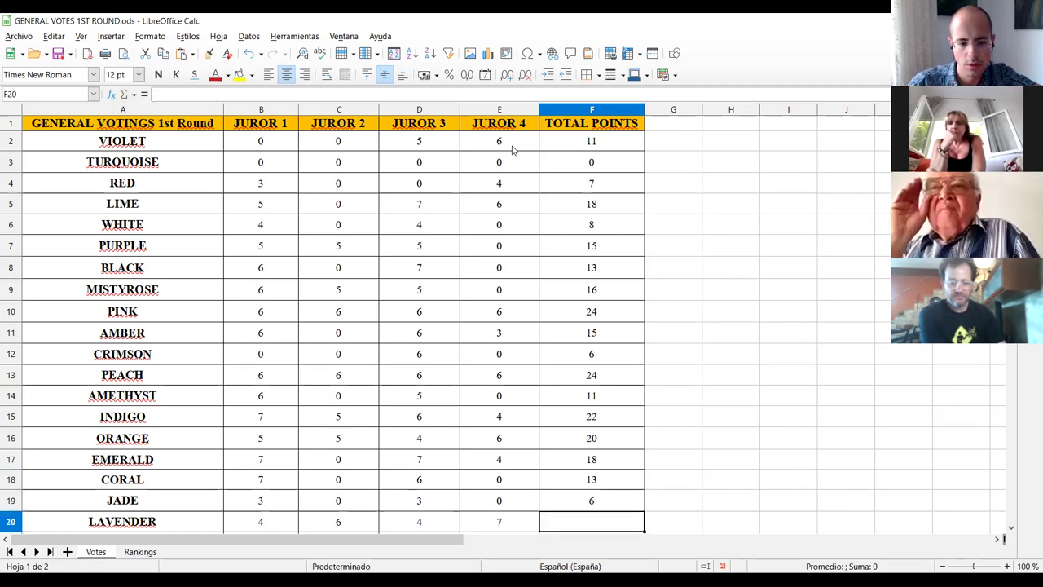
text(21)
key(Return)
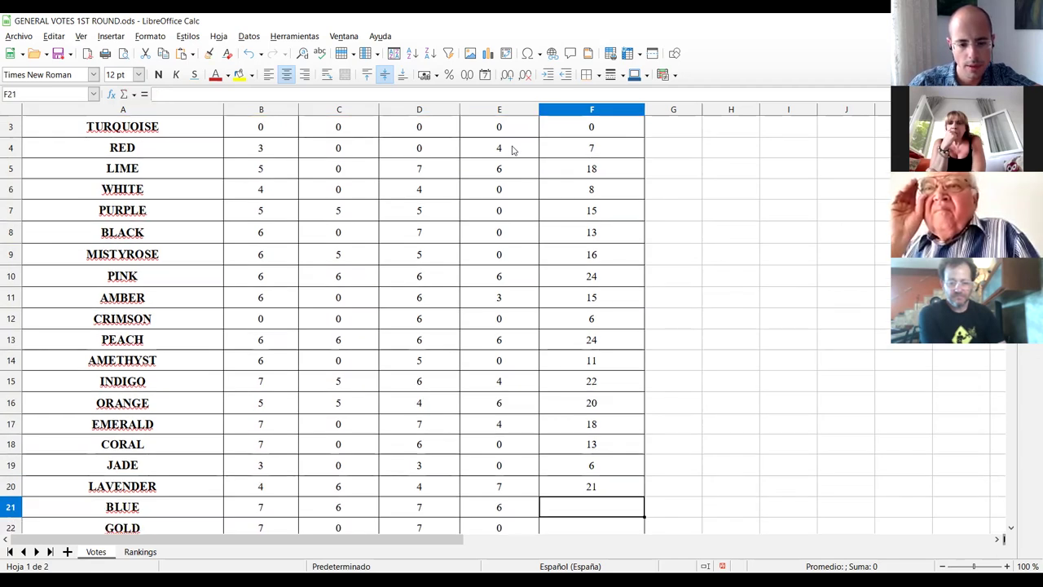
Enter the total points for Blue 26, Gold 14 and Yellow 12.
text(26)
key(Return)
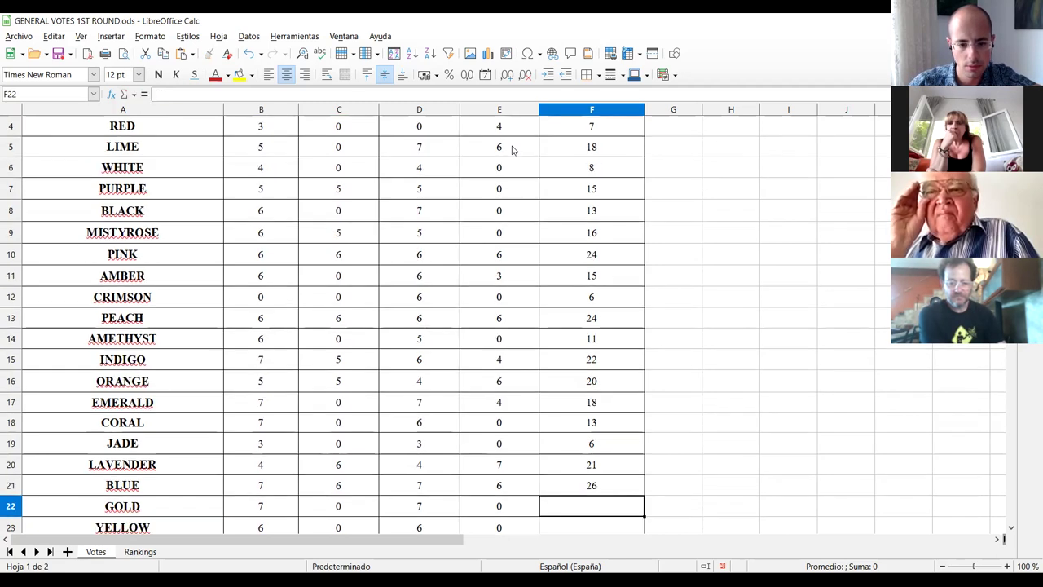
text(14)
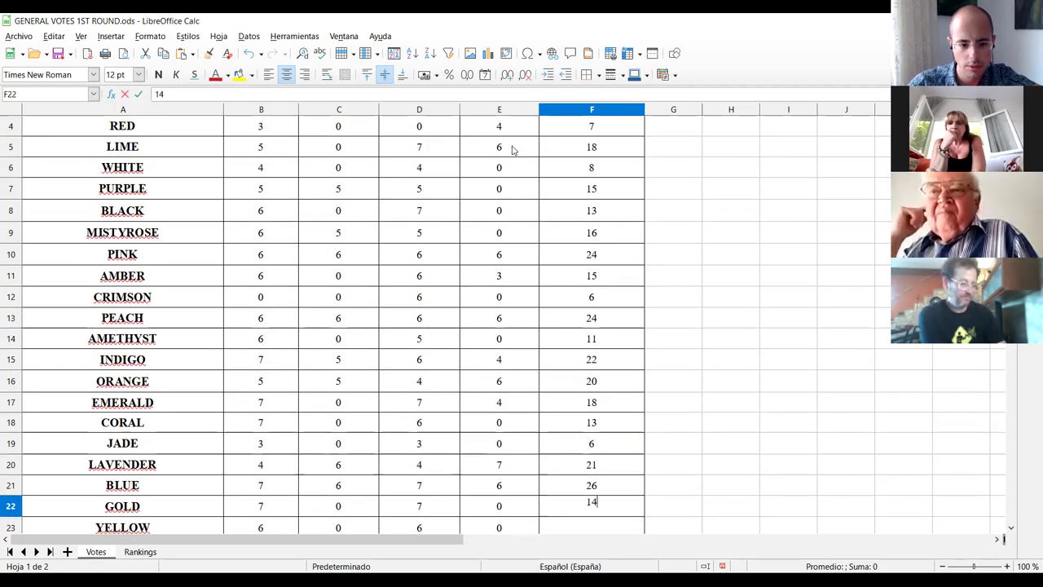
key(Return)
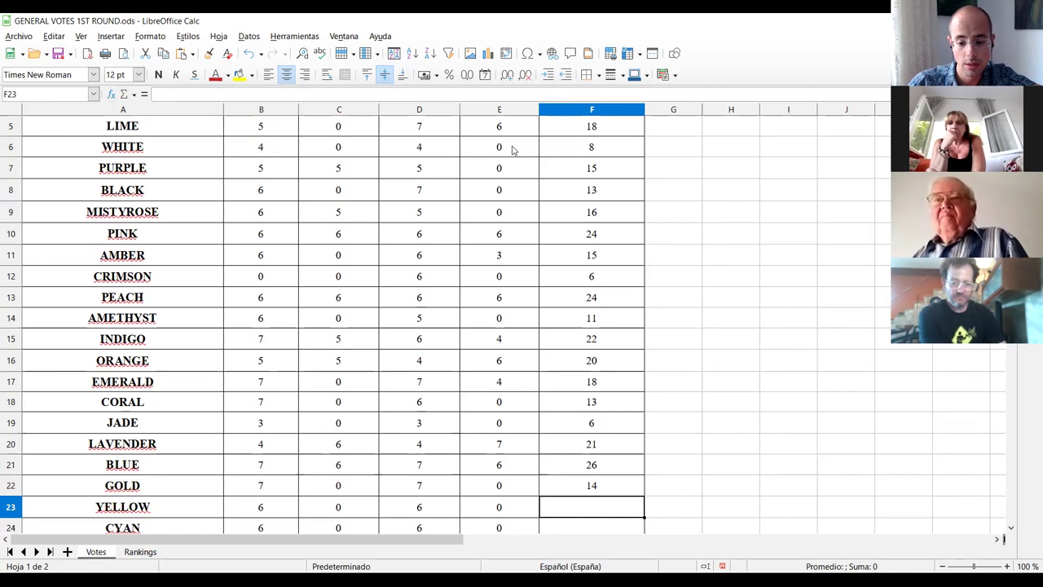
text(12)
key(Return)
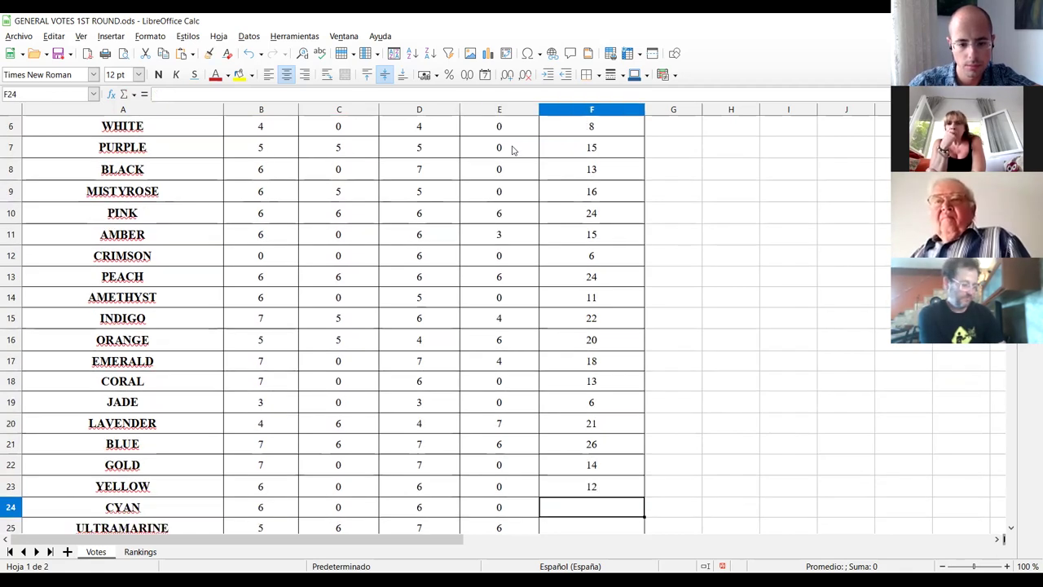
Enter the total points for Cyan 12 and Ultramarine 24.
text(12)
key(Return)
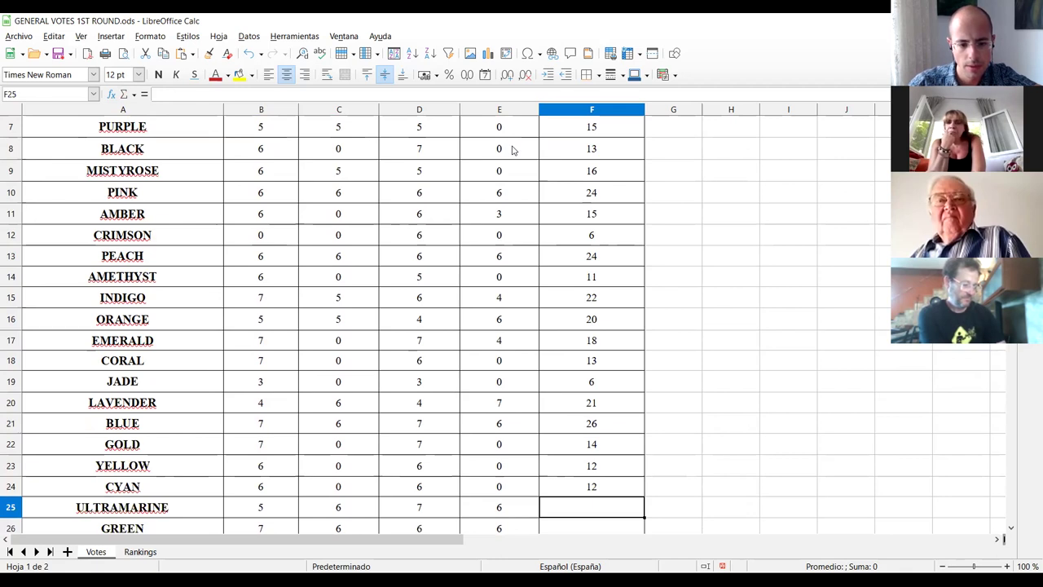
text(24)
key(Return)
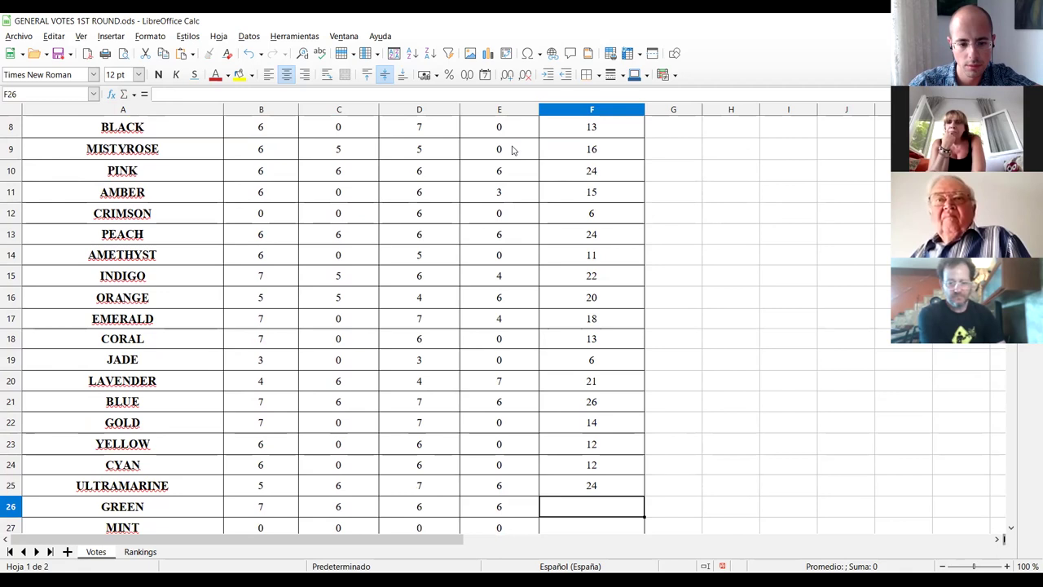
Enter the total points for Green 25, Mint 0 and Aquamarine 14.
text(25)
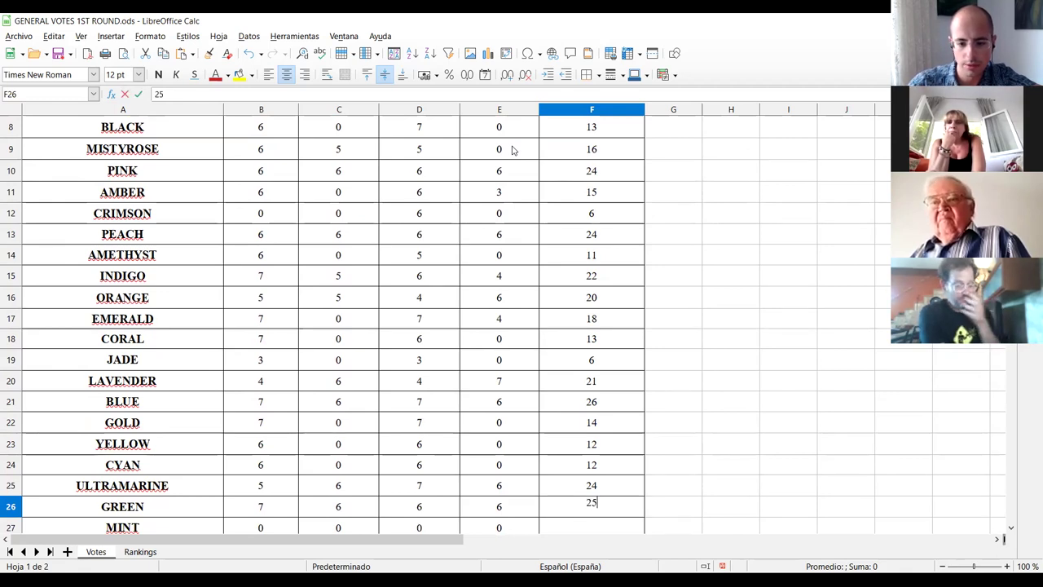
key(Return)
text(0)
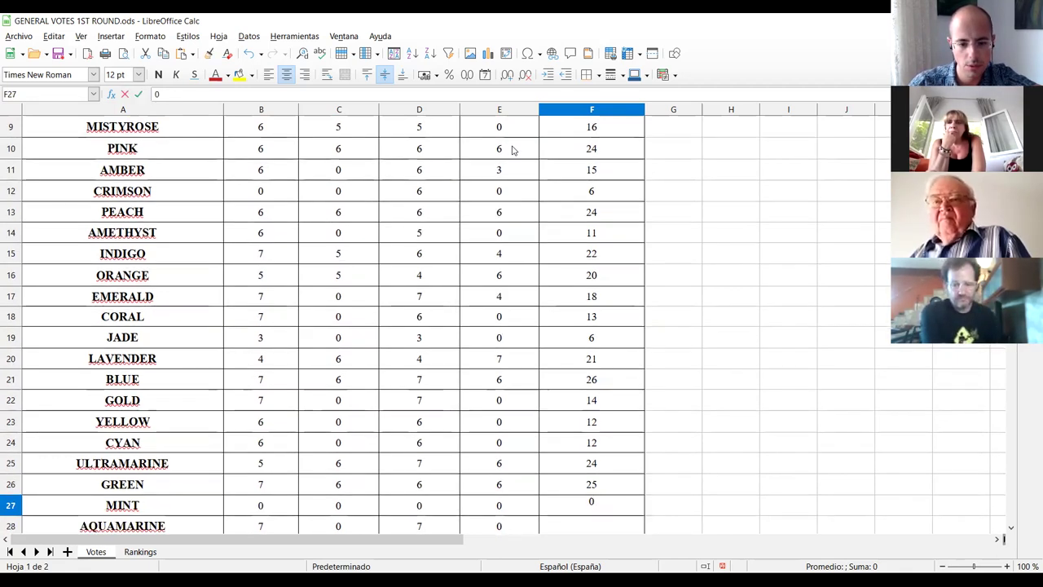
key(Return)
text(14)
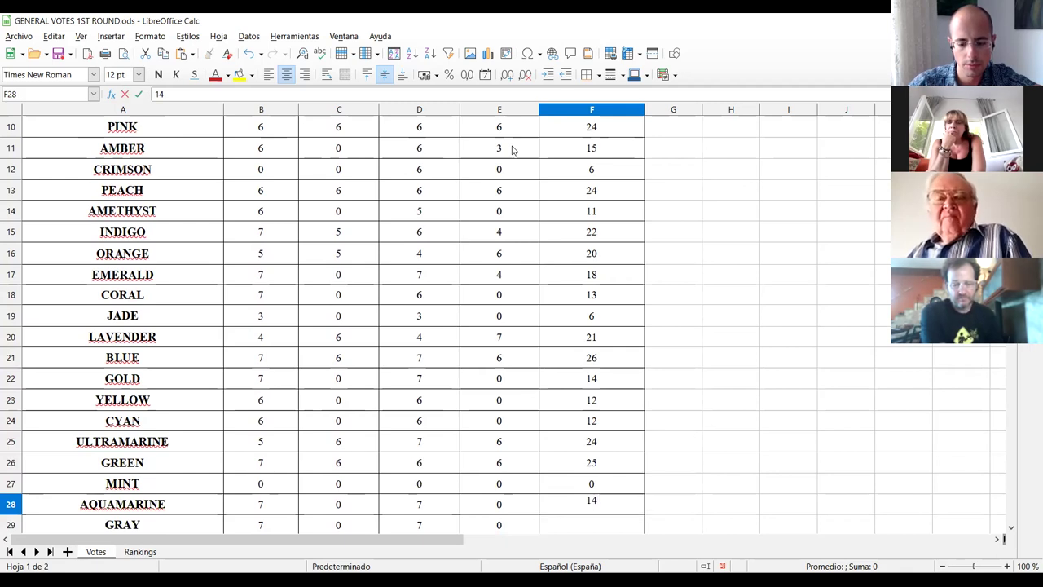
key(Return)
Enter the total points for Gray 14 and Amaranth 26.
text(14)
key(Return)
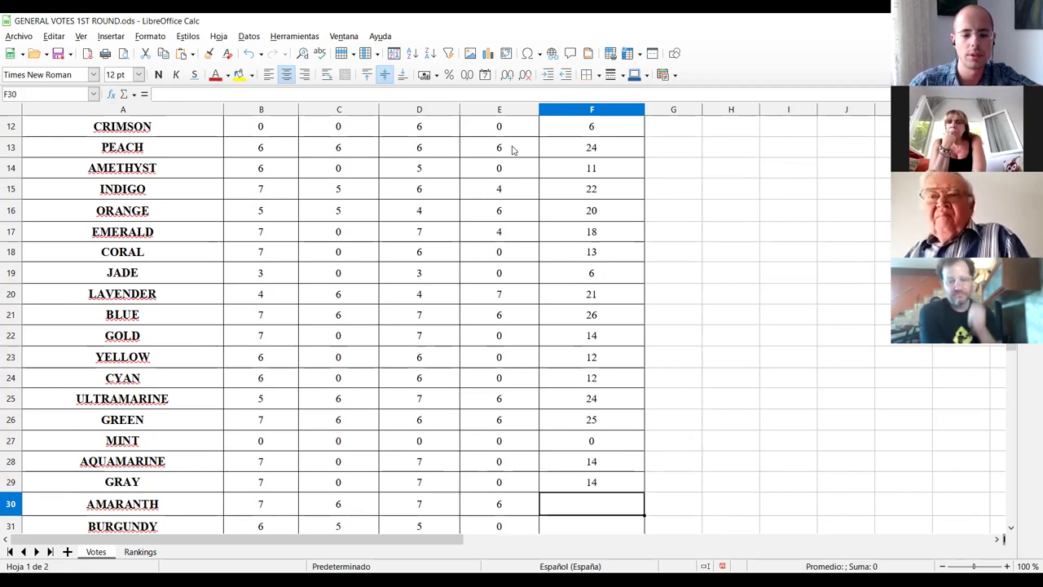
text(26)
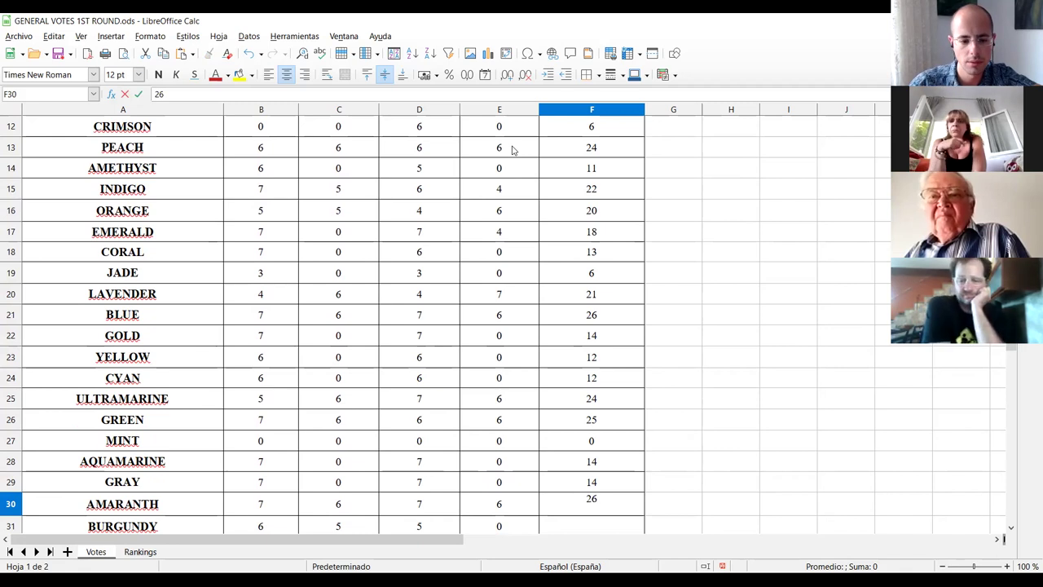
key(Return)
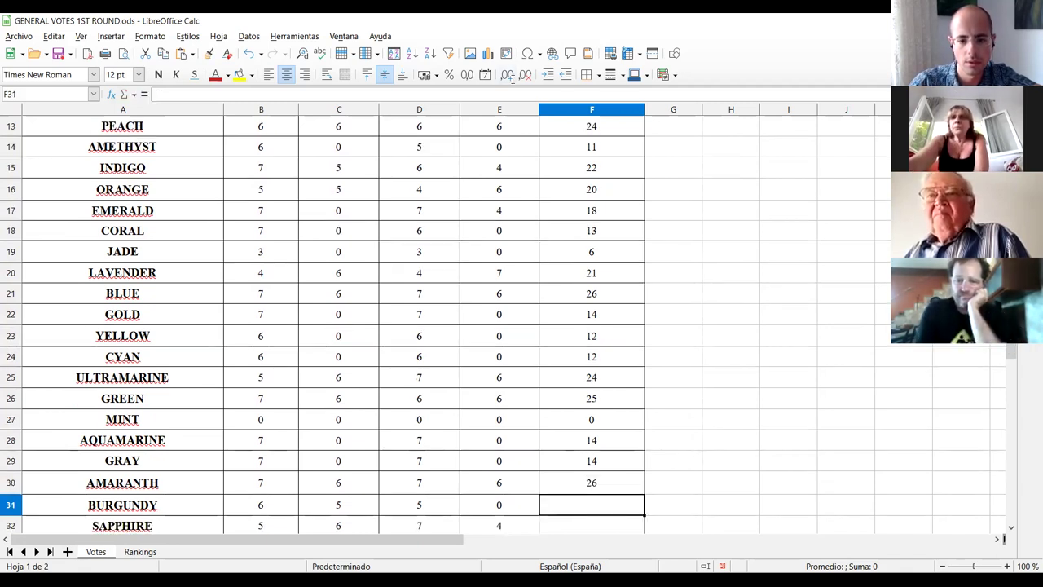
Enter the total points for Burgundy 16 and Sapphire 22.
text(16)
key(Return)
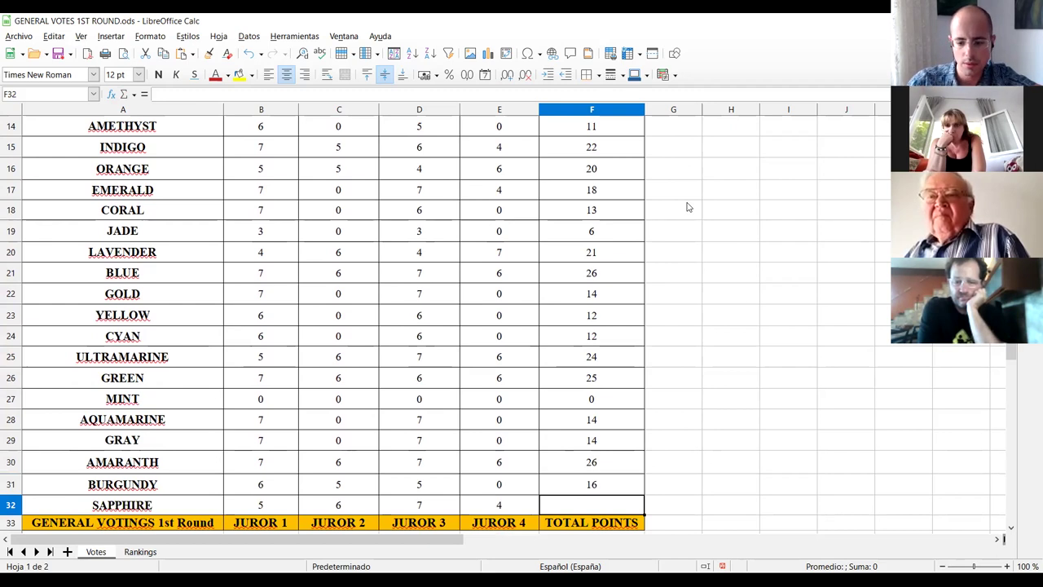
text(22)
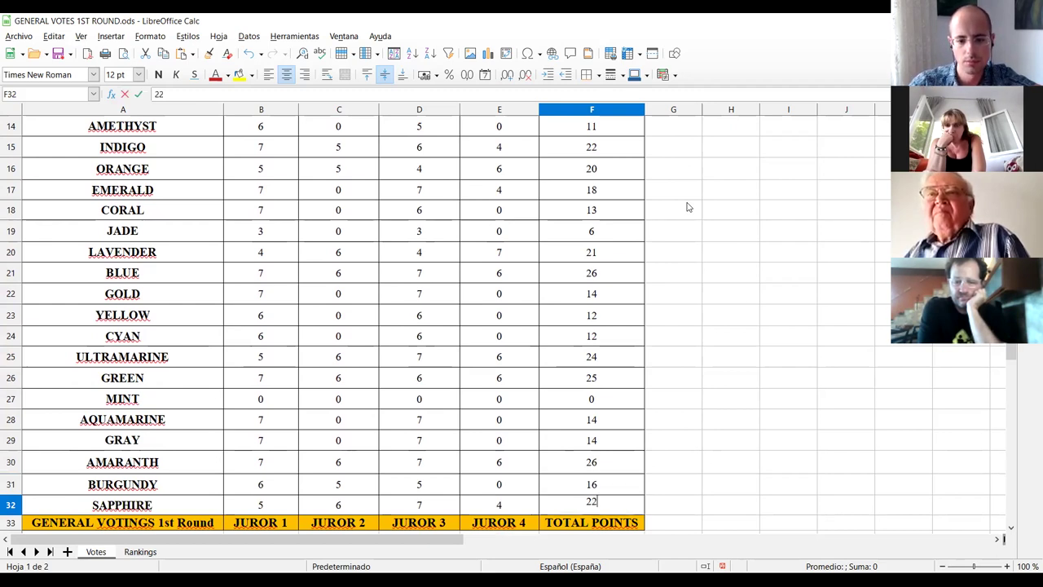
key(Up)
key(Down)
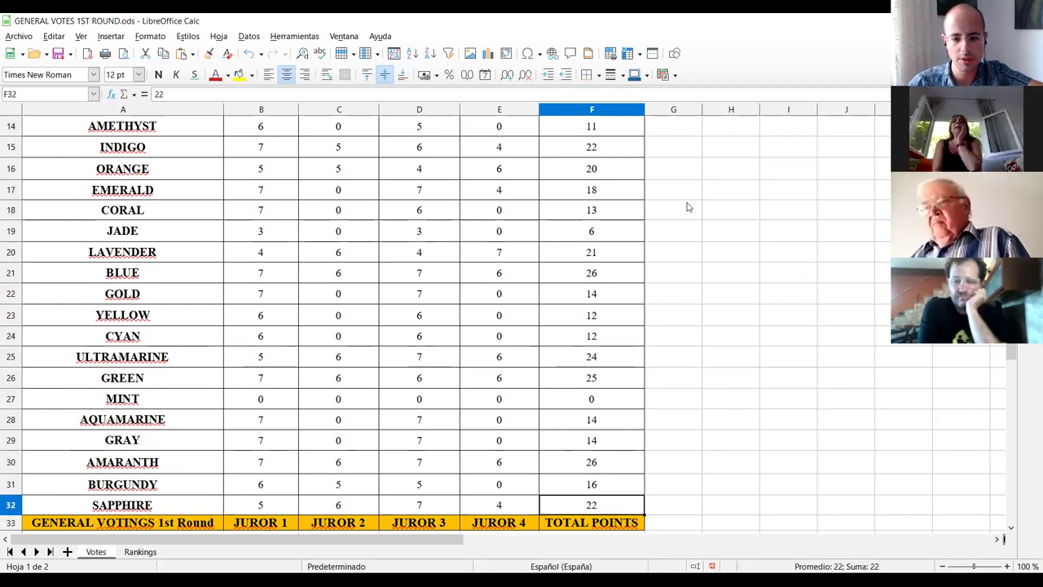
Sort all the colour rows, A2:F32, by total points in descending order.
key(shift+Left)
key(shift+Left)
key(shift+Left)
key(shift+Left)
key(shift+Left)
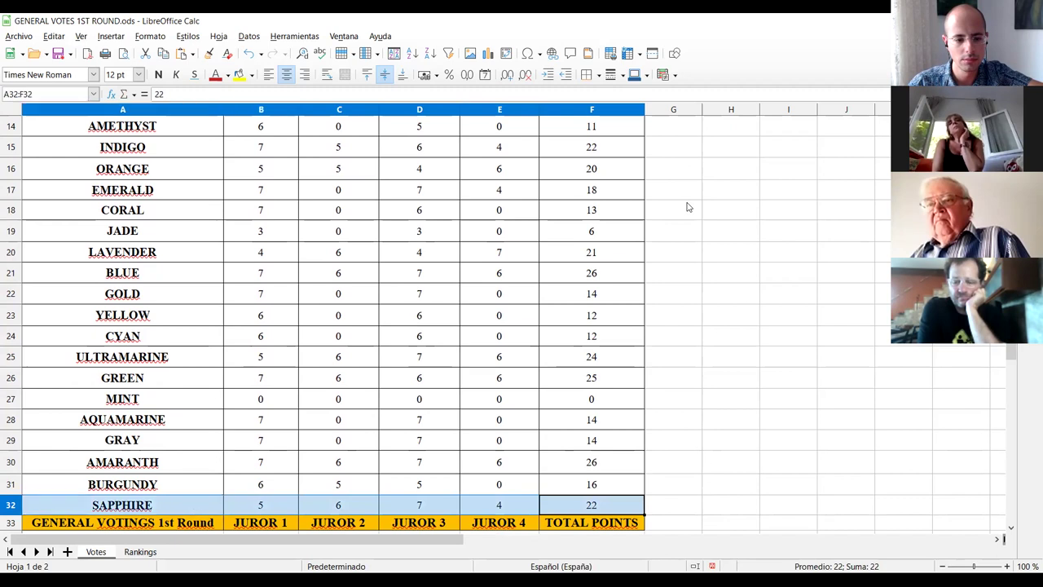
key(shift+Up)
key(shift+Up)
key(shift+Up)
key(shift+Up)
key(shift+Up)
key(shift+Up)
key(shift+Up)
key(shift+Up)
key(shift+Up)
key(shift+Up)
key(shift+Up)
key(shift+Up)
key(shift+Up)
key(shift+Up)
key(shift+Up)
key(shift+Up)
key(shift+Up)
key(shift+Up)
key(shift+Up)
key(shift+Up)
key(shift+Up)
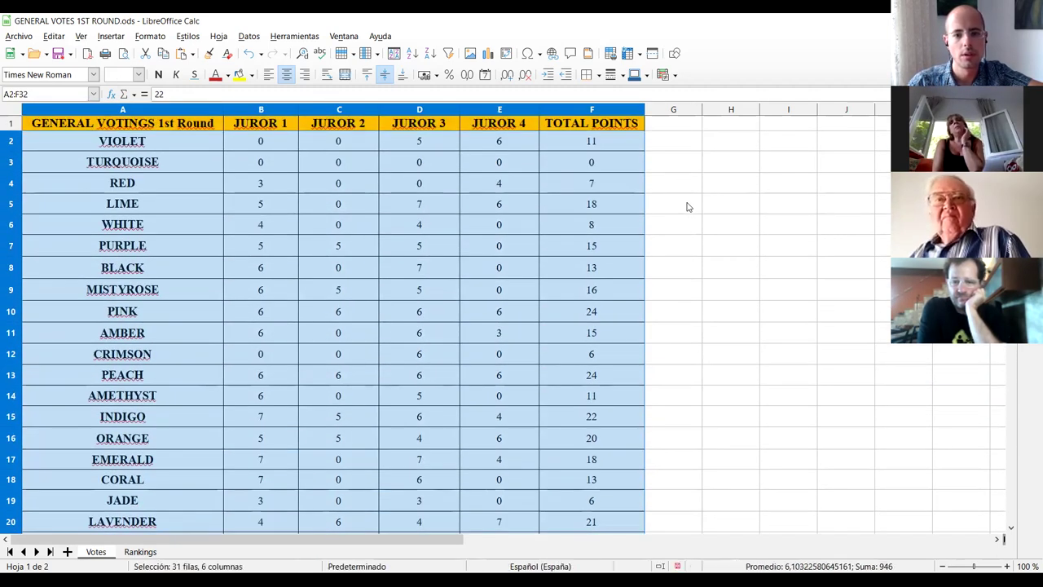
click(320, 55)
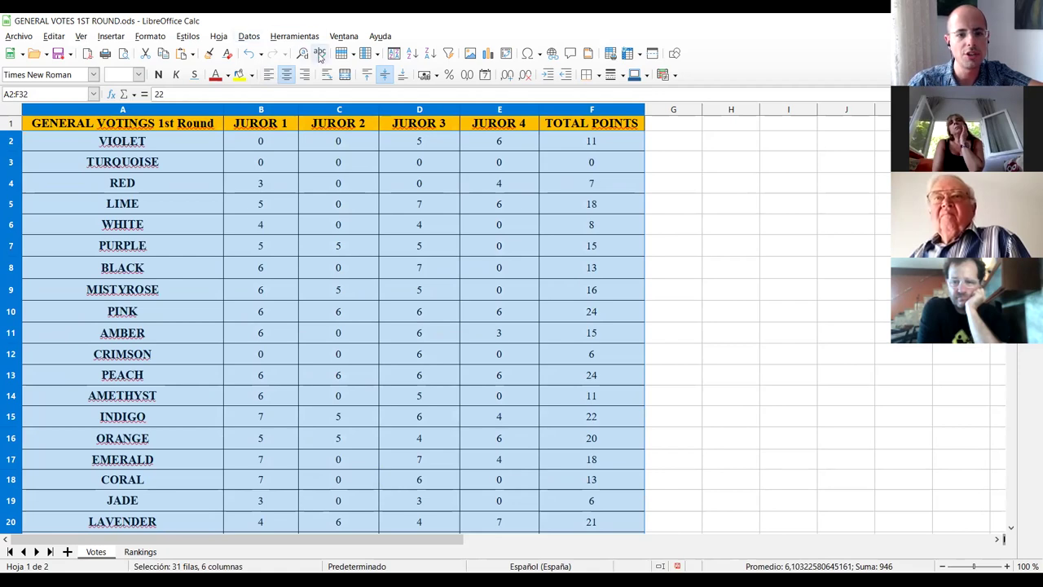
click(431, 54)
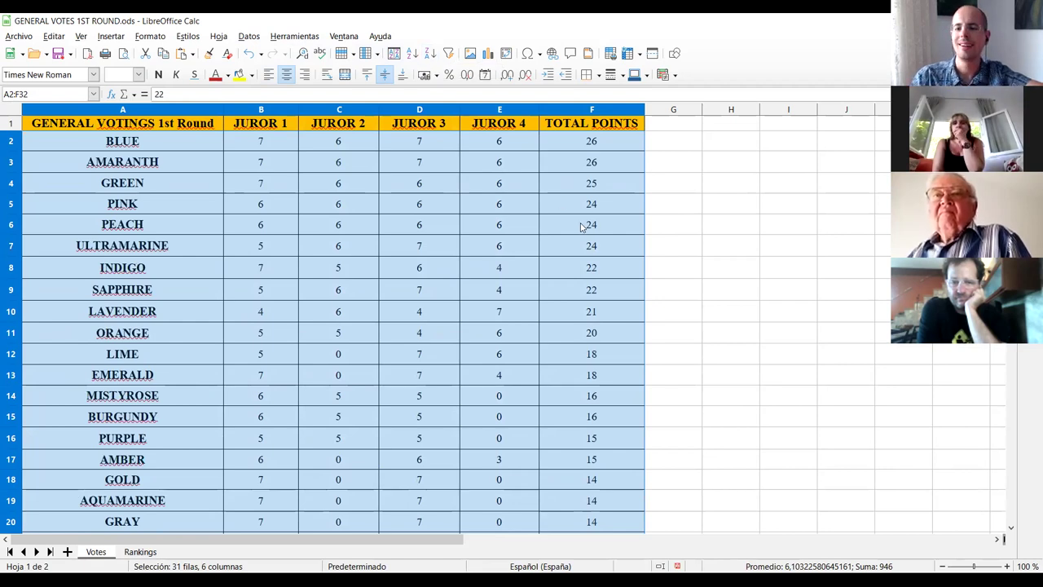
Go through the total points of the highest-ranked colours from Blue down to Lavender and back.
click(603, 148)
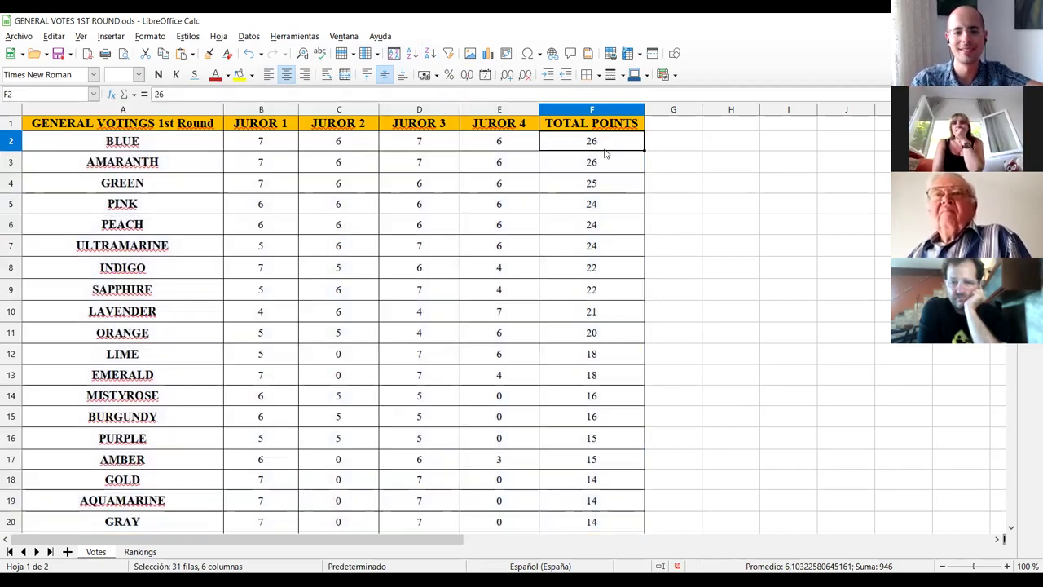
key(Down)
key(Down)
key(Down)
key(Down)
key(Down)
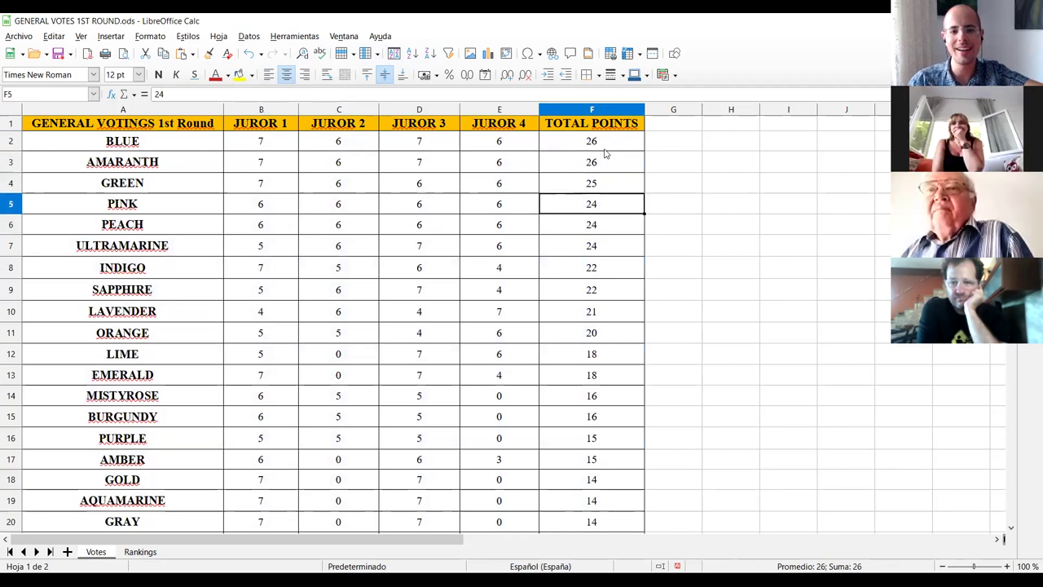
key(Down)
key(Down)
key(Down)
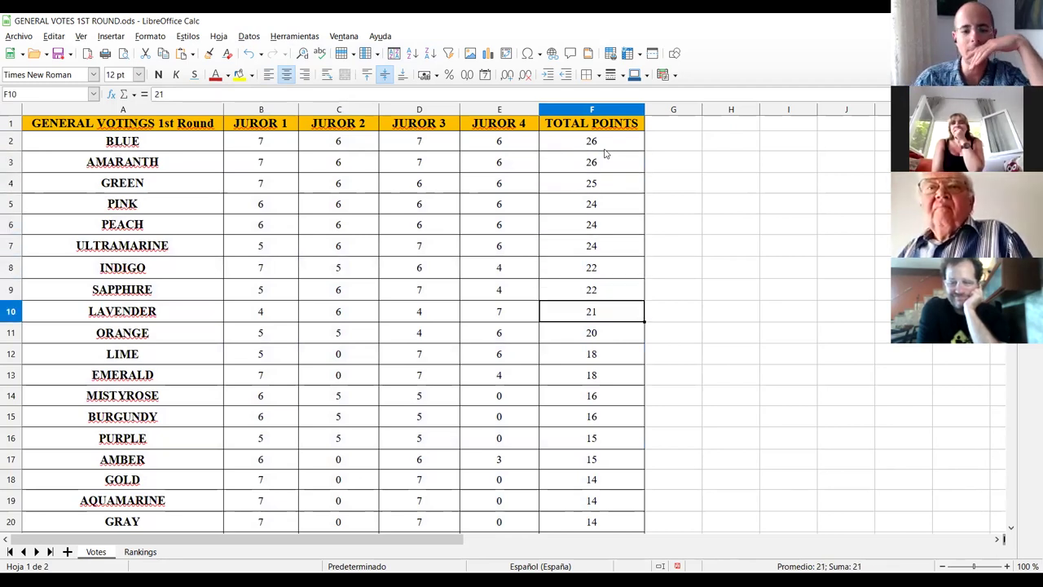
key(Up)
key(Up)
key(Up)
key(Up)
key(Up)
key(Up)
key(Up)
key(Up)
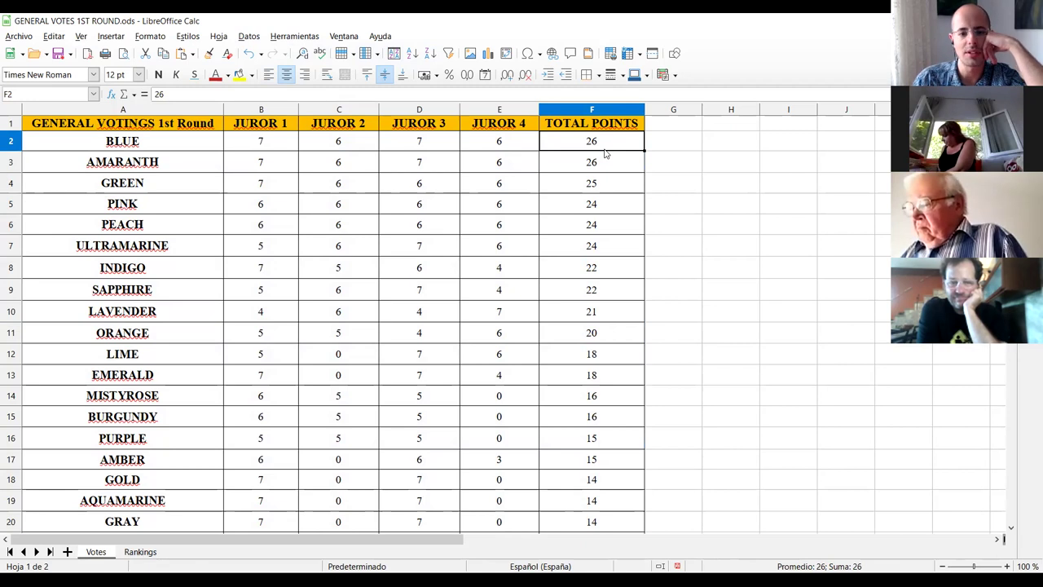
Check Amaranth's individual juror points against Blue's in the two top-ranked rows.
key(Down)
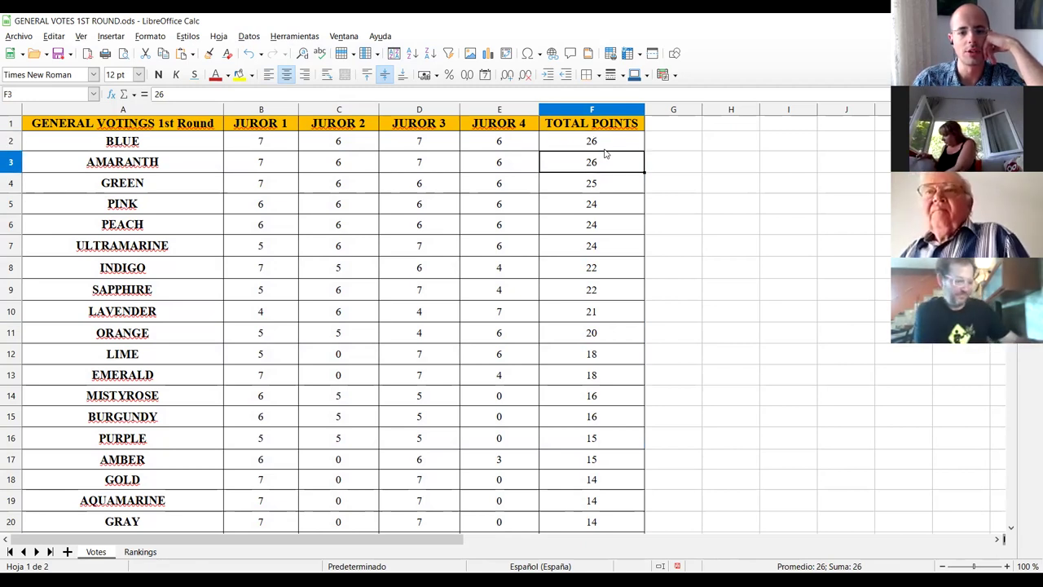
key(Left)
key(Left)
key(Left)
key(Left)
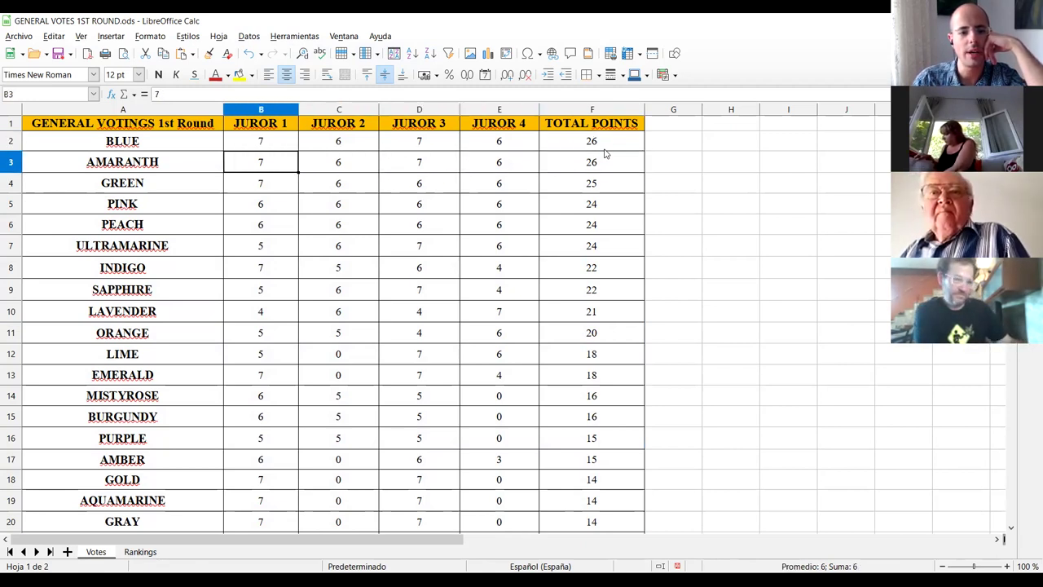
key(Left)
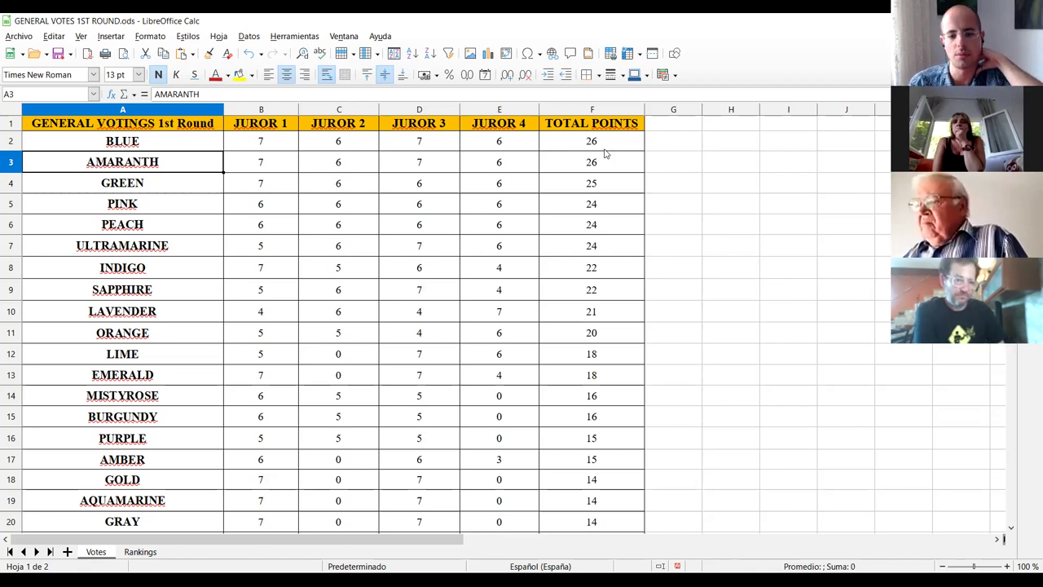
key(Right)
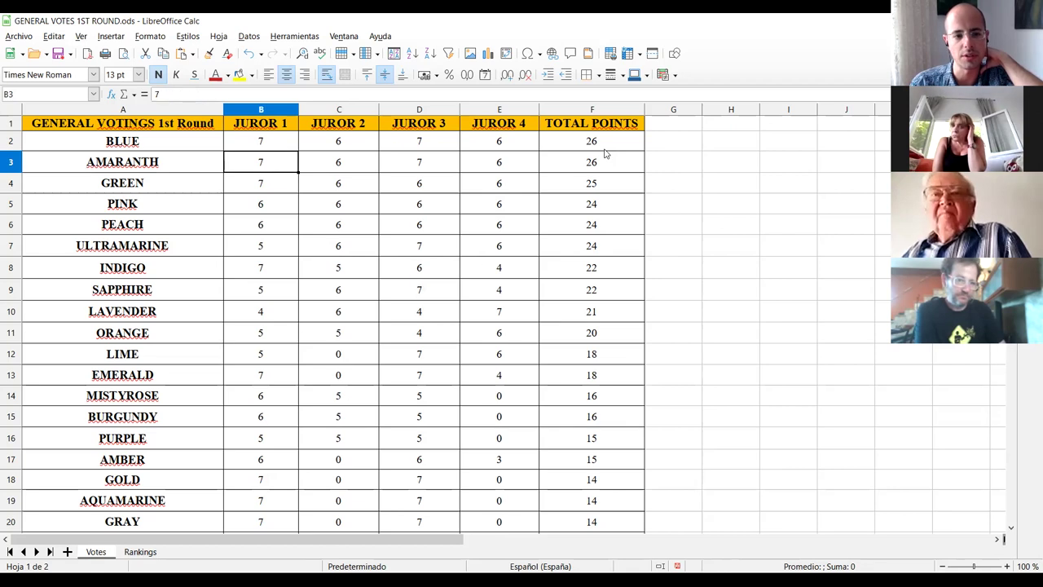
key(Up)
key(Right)
key(Right)
key(Right)
key(Right)
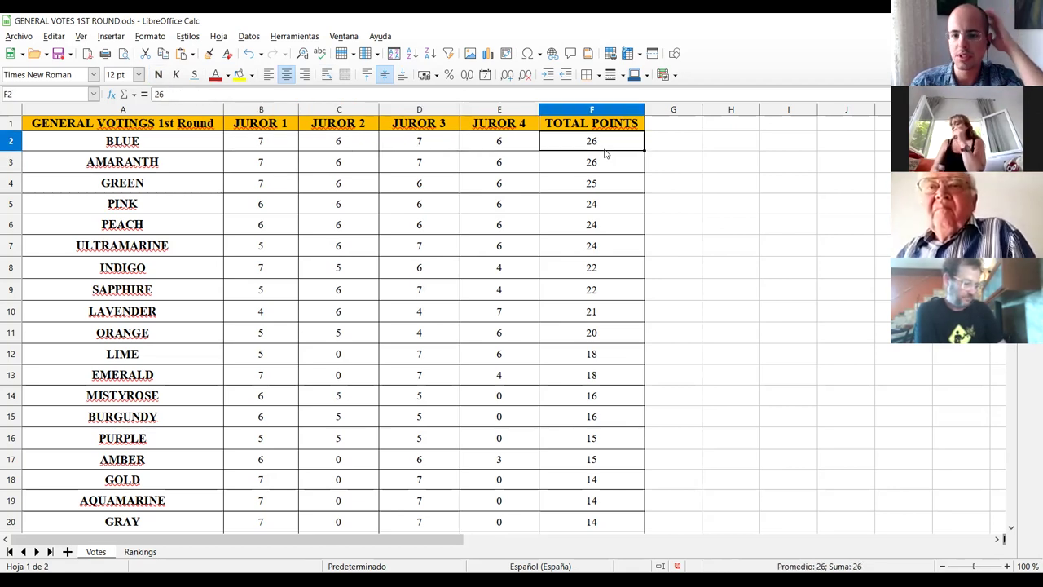
Review the totals from Blue to Lavender again, examining the Sapphire, Indigo and Ultramarine rows for ties.
key(Down)
key(Down)
key(Down)
key(Down)
key(Down)
key(Down)
key(Down)
key(Down)
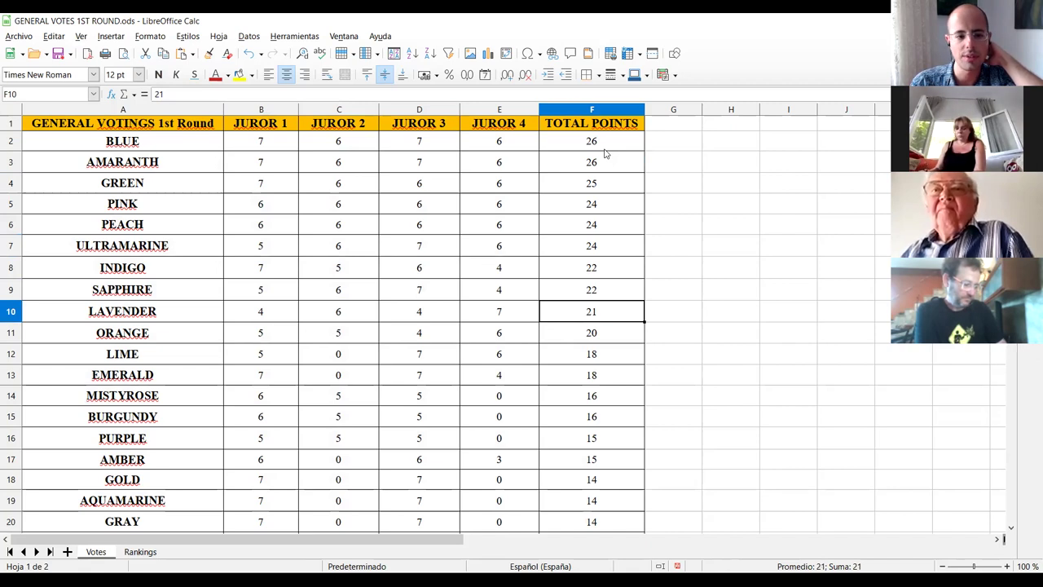
key(Up)
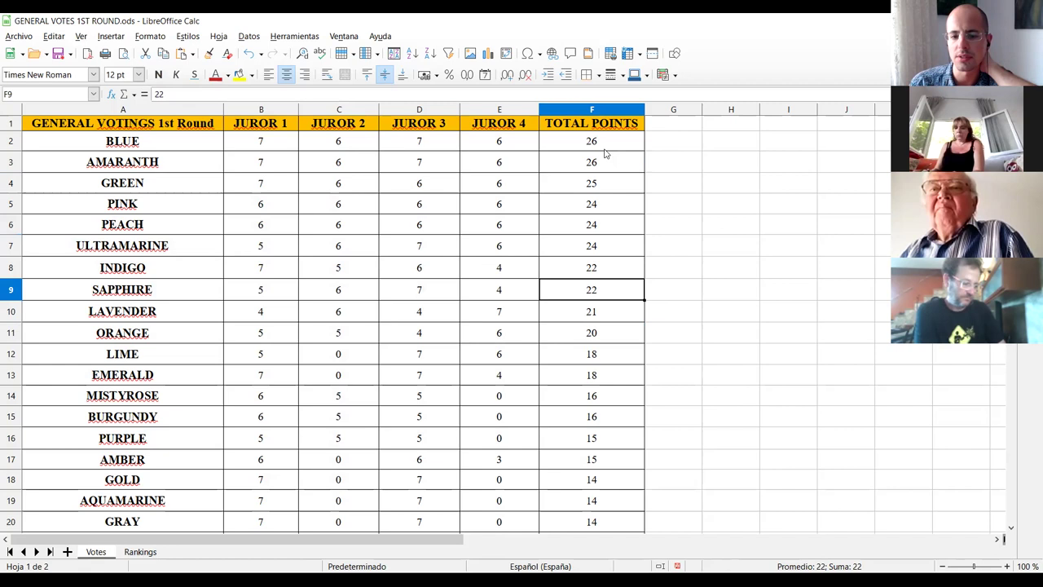
key(Up)
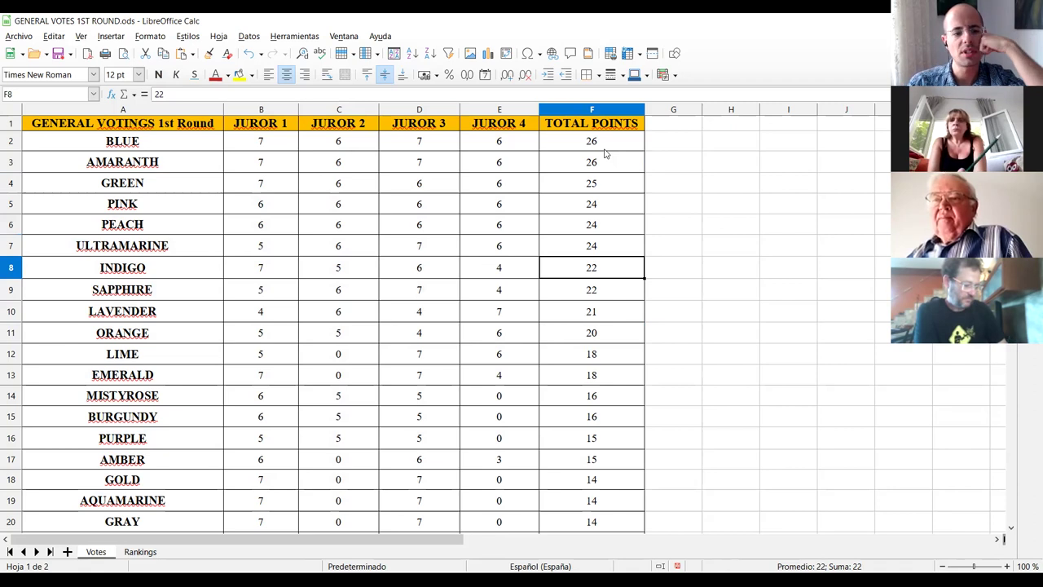
key(Down)
key(Up)
key(Up)
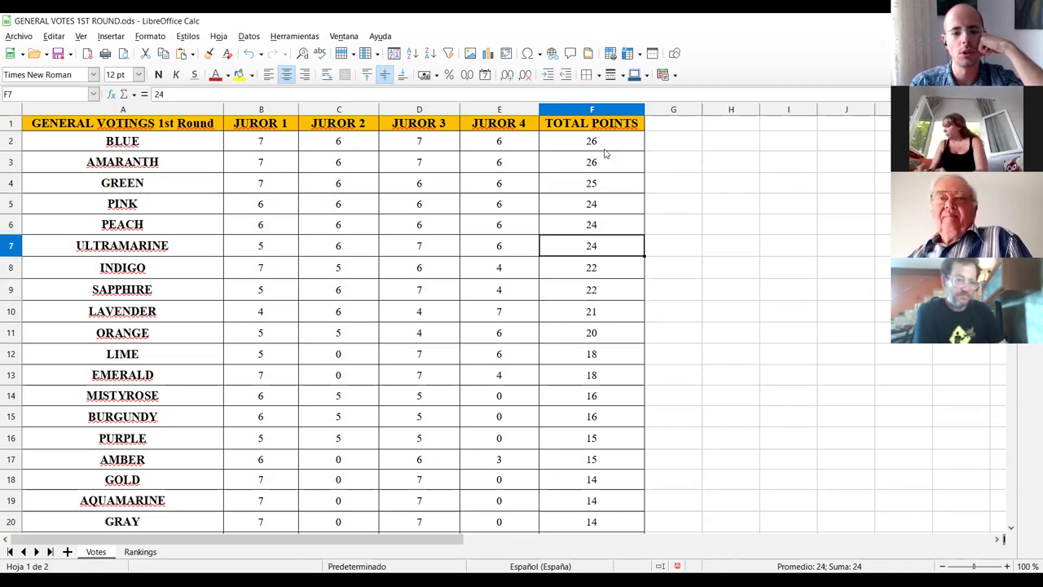
Compare the individual juror points of Peach and Ultramarine, ending at Indigo's Juror 1 points.
key(Left)
key(Left)
key(Left)
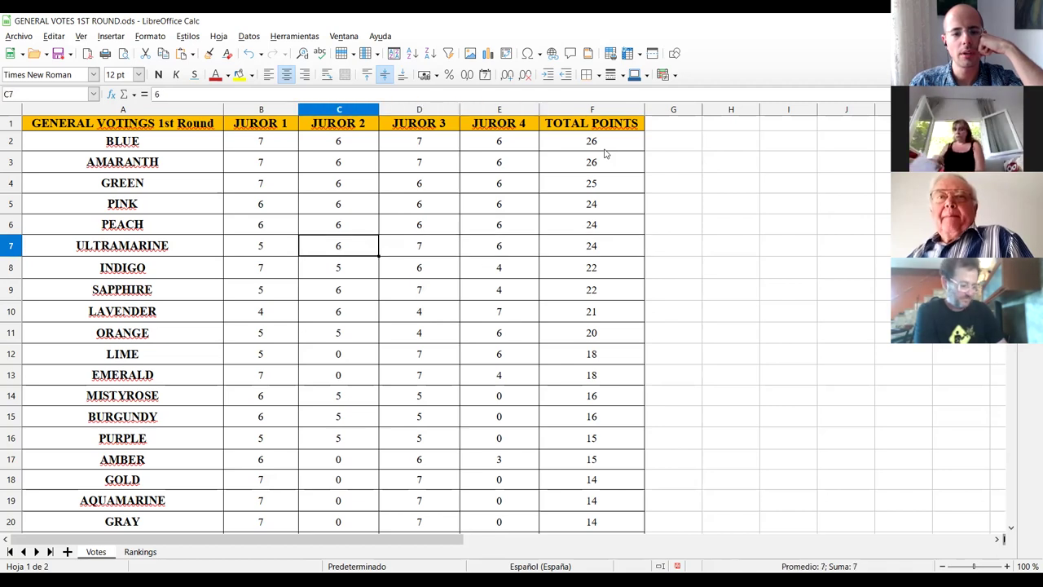
key(Right)
key(Up)
key(Left)
key(Left)
key(Left)
key(Right)
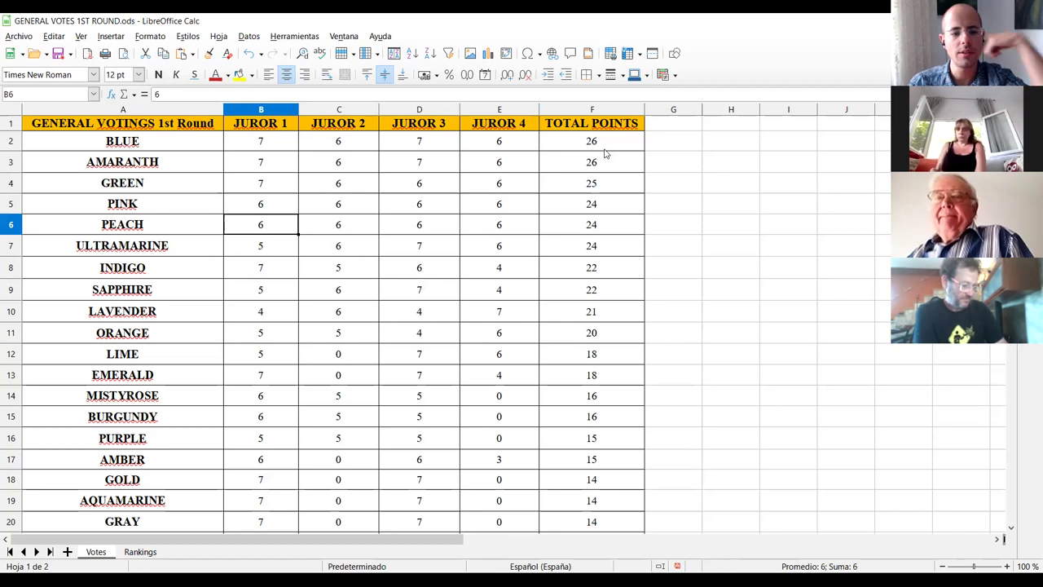
key(Left)
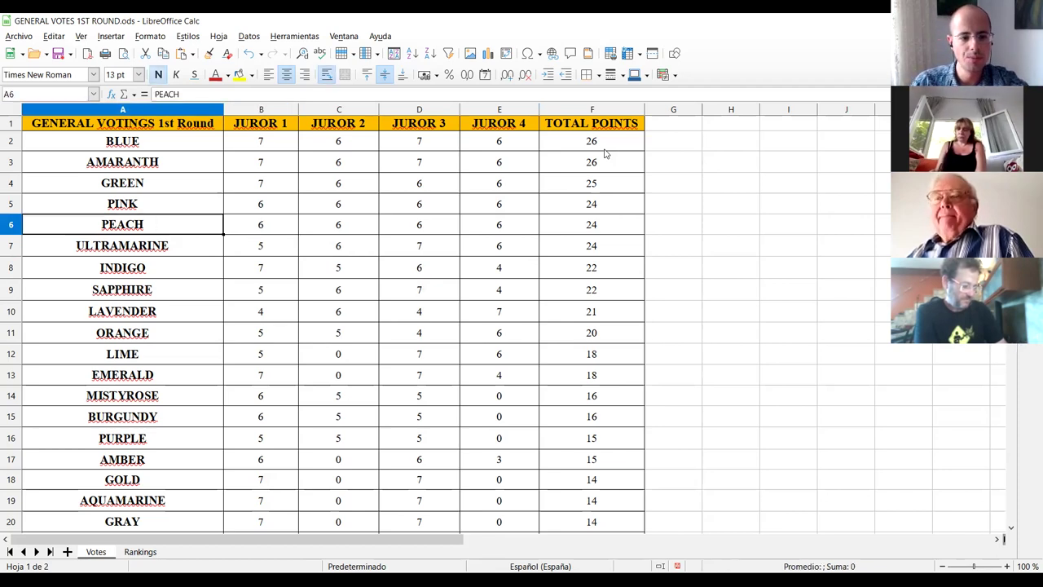
key(Right)
key(Right)
key(Right)
key(Right)
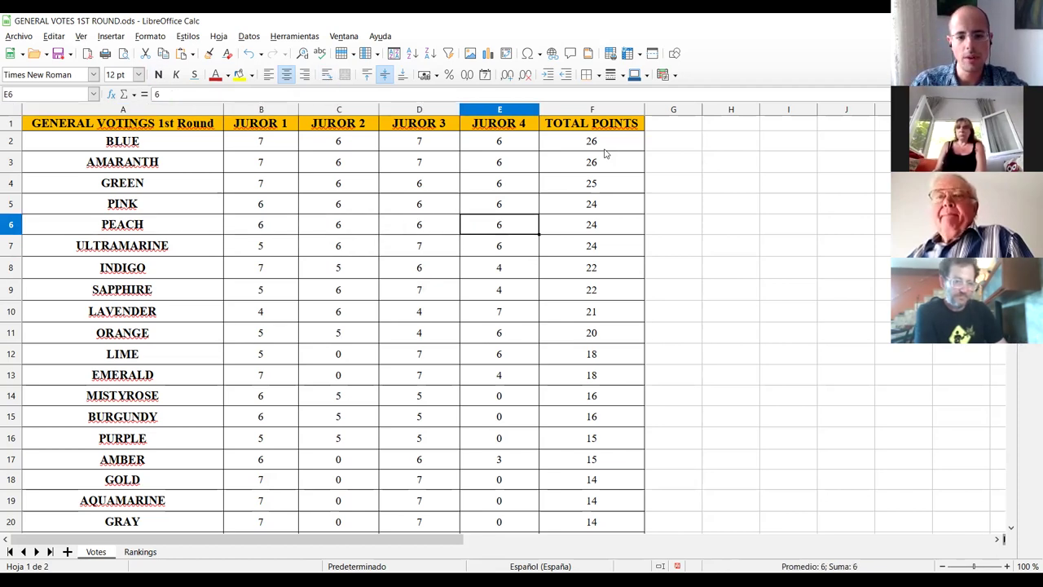
key(Left)
key(Left)
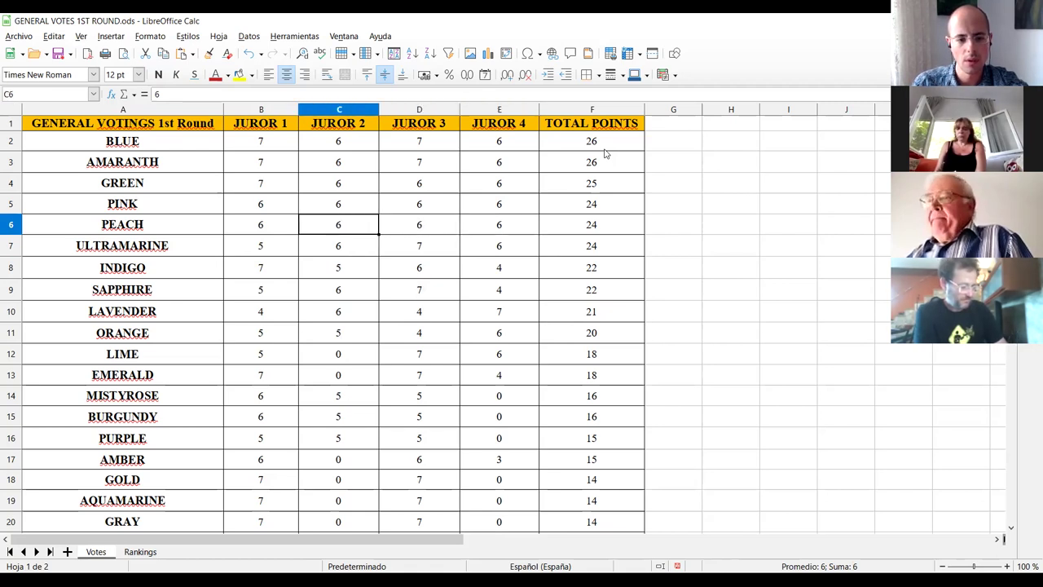
key(Down)
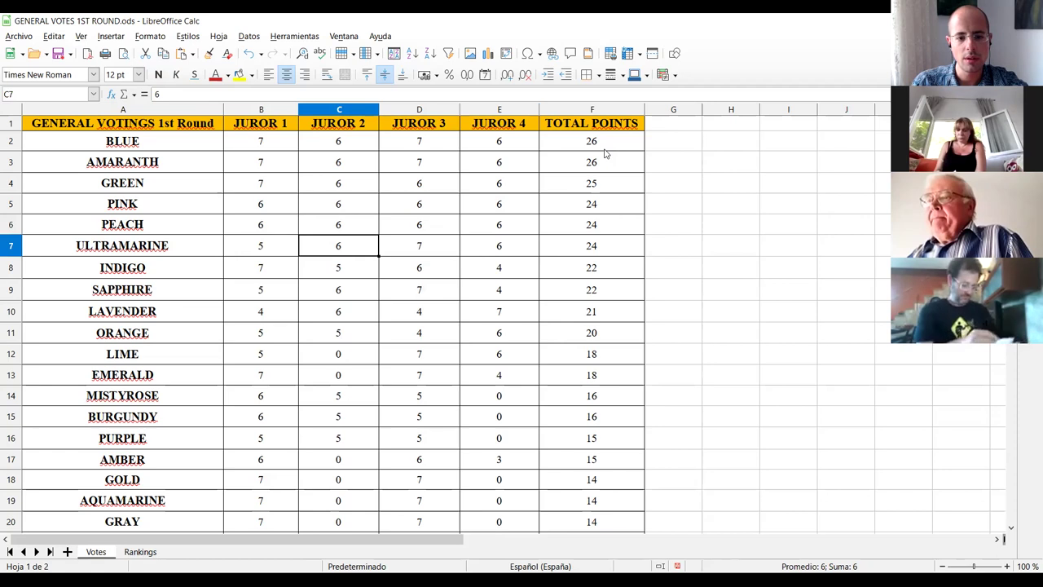
key(Right)
key(Right)
key(Left)
key(Left)
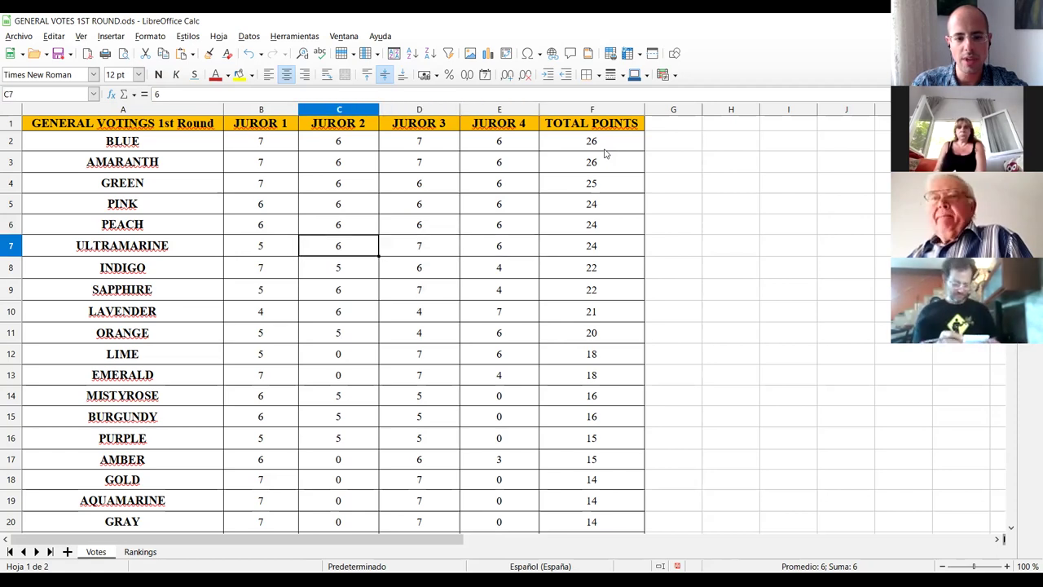
key(Left)
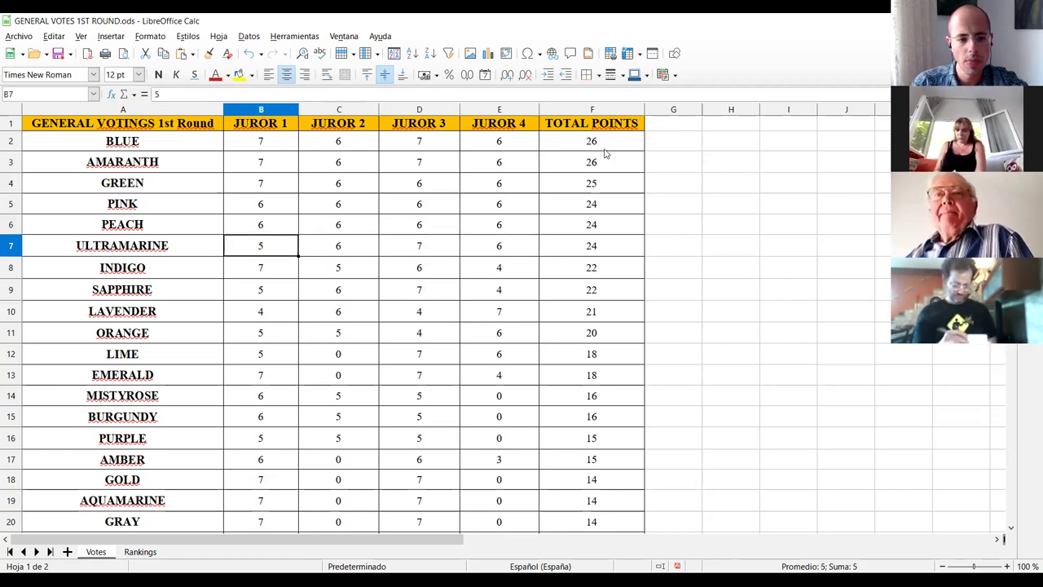
key(Down)
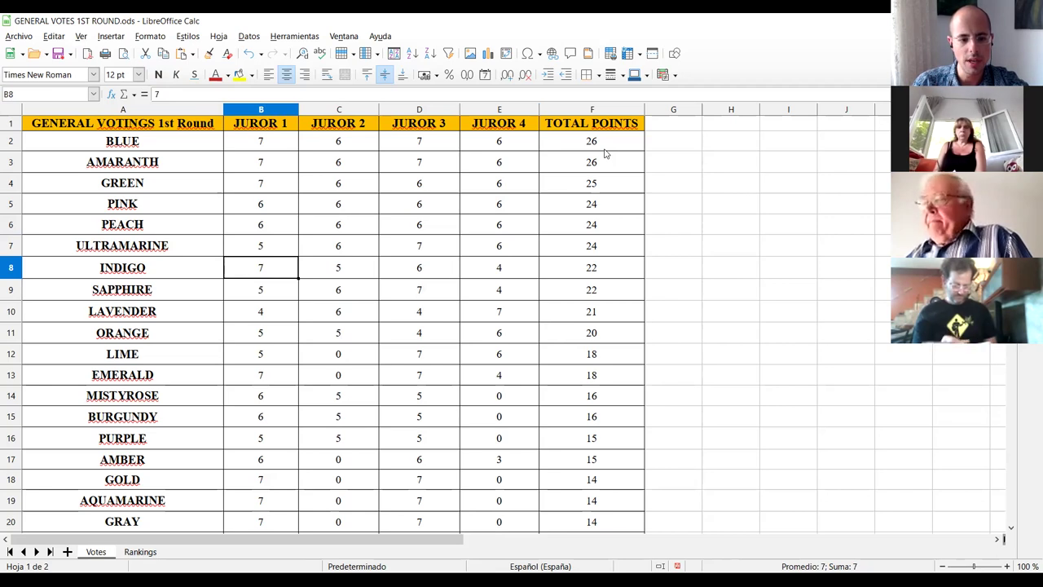
Compare the Juror 2 and Juror 3 points in the Indigo and Sapphire rows, ending at Lavender's Juror 2 points.
key(Right)
key(Right)
key(Left)
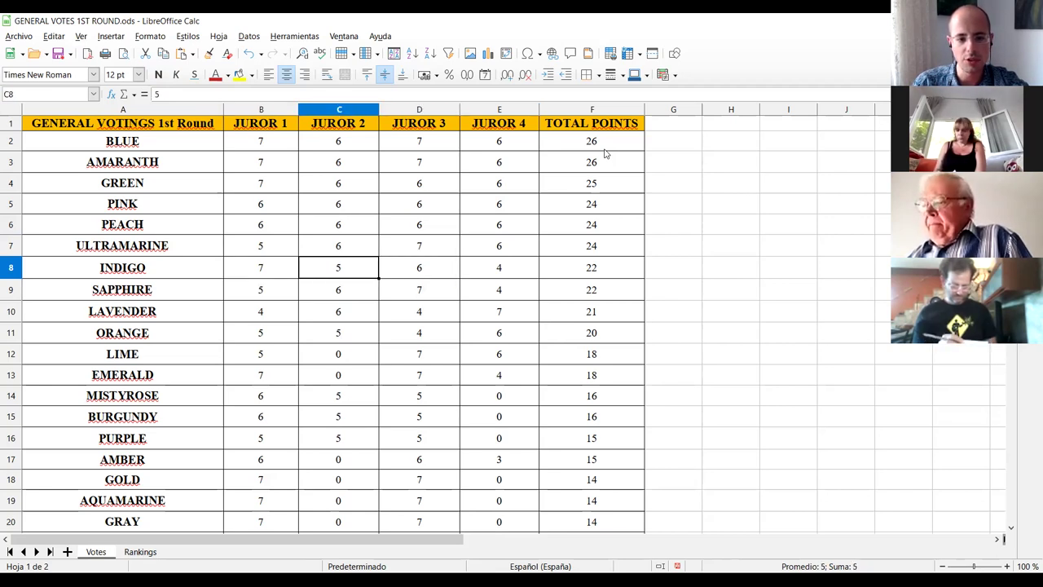
key(Down)
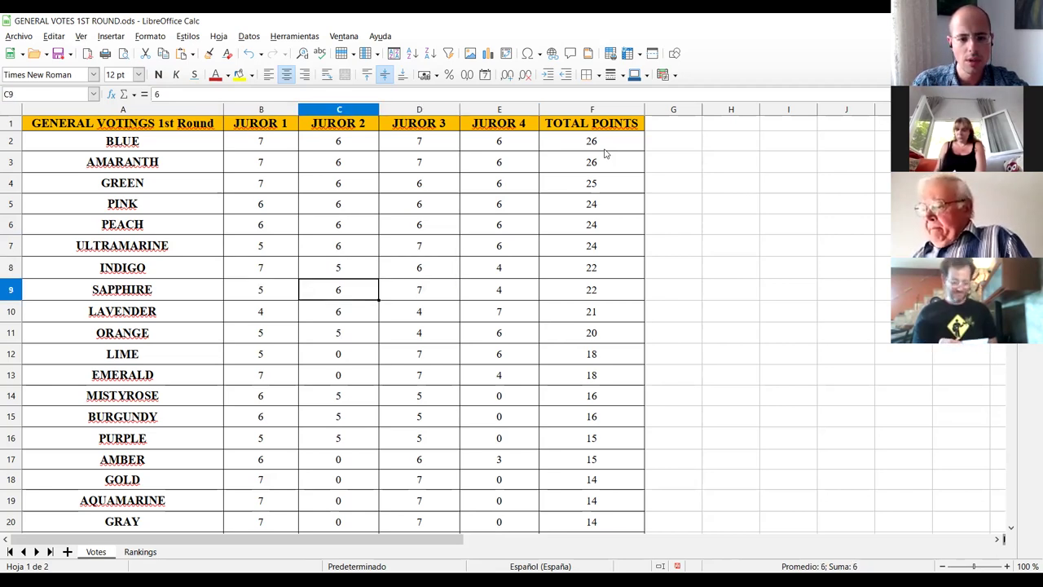
key(Right)
key(Left)
key(Down)
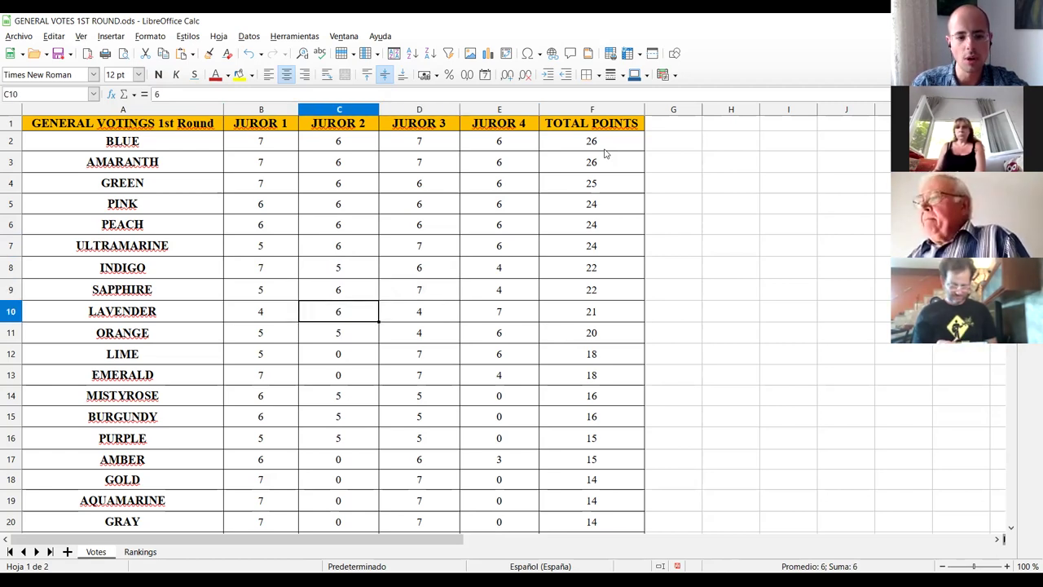
Review Peach's points from Juror 1 through to its total, and go through the totals from there up to Blue.
key(Up)
key(Up)
key(Up)
key(Up)
key(Left)
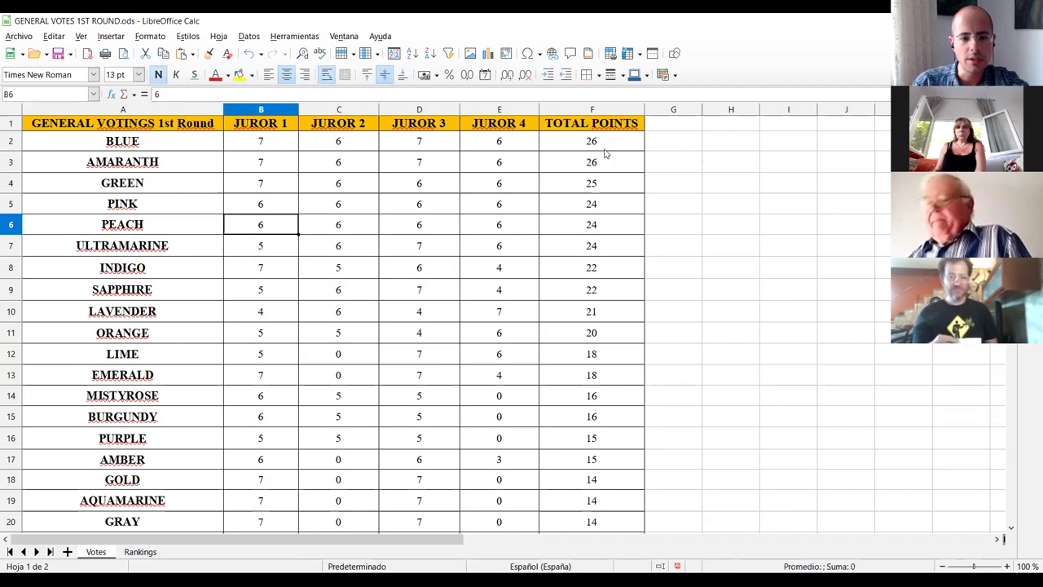
key(Right)
key(Right)
key(Right)
key(Right)
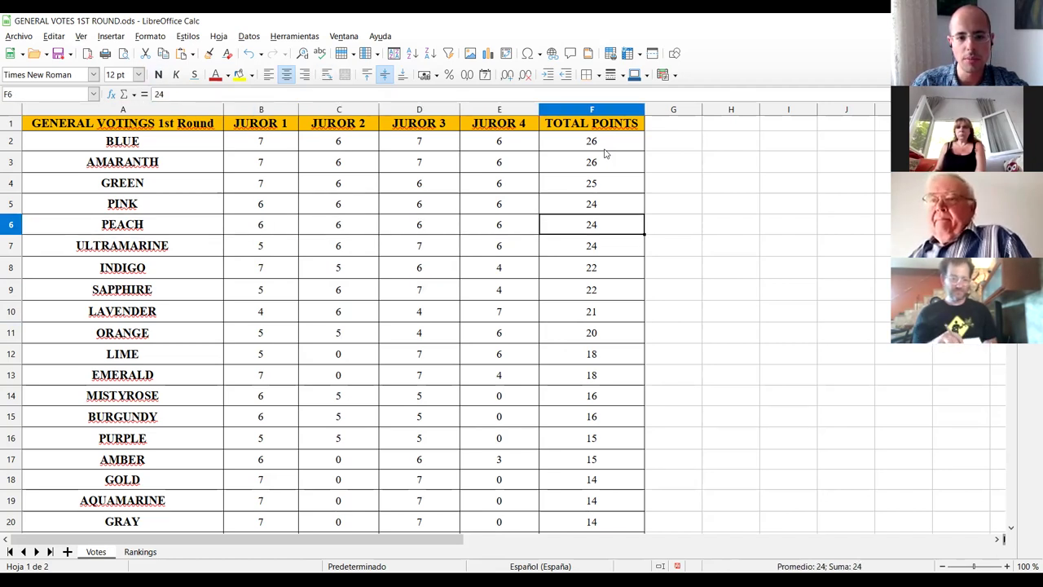
key(Up)
key(Up)
key(Up)
key(Up)
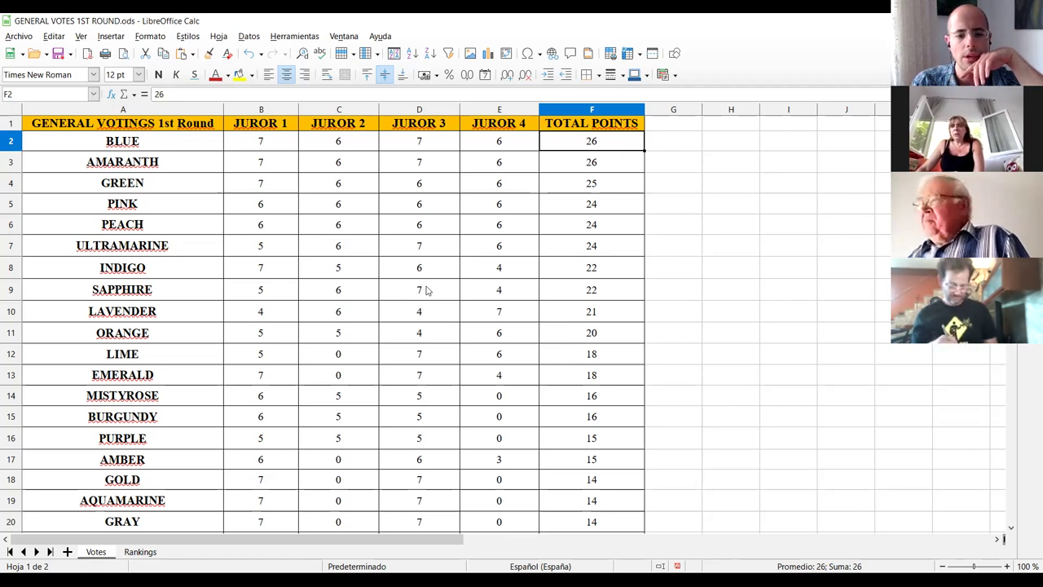
Check Ultramarine's Juror 1 points against Sapphire's Juror 1 and Juror 2 points, ending at the Sapphire name.
click(184, 249)
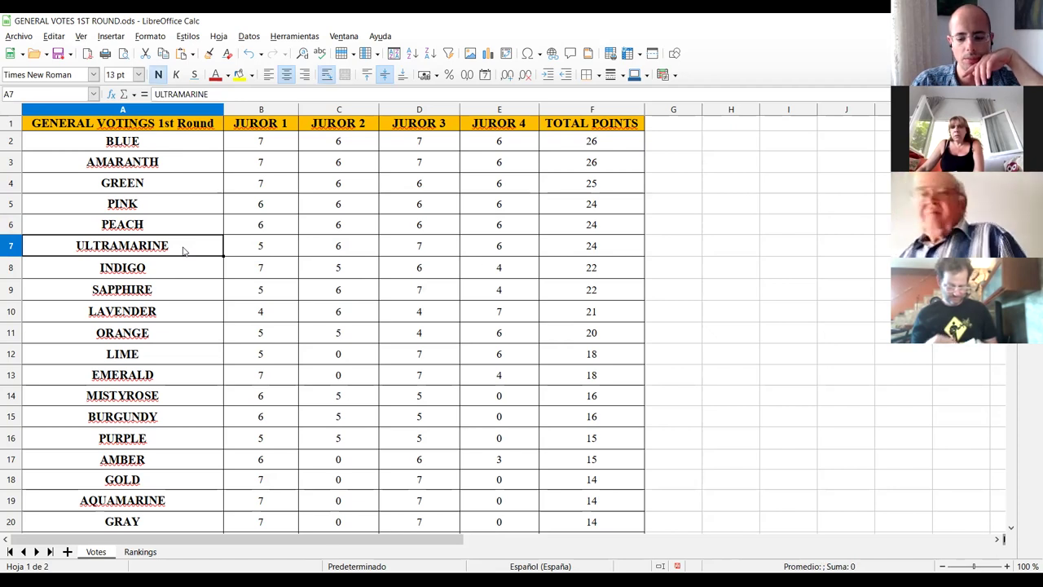
key(Right)
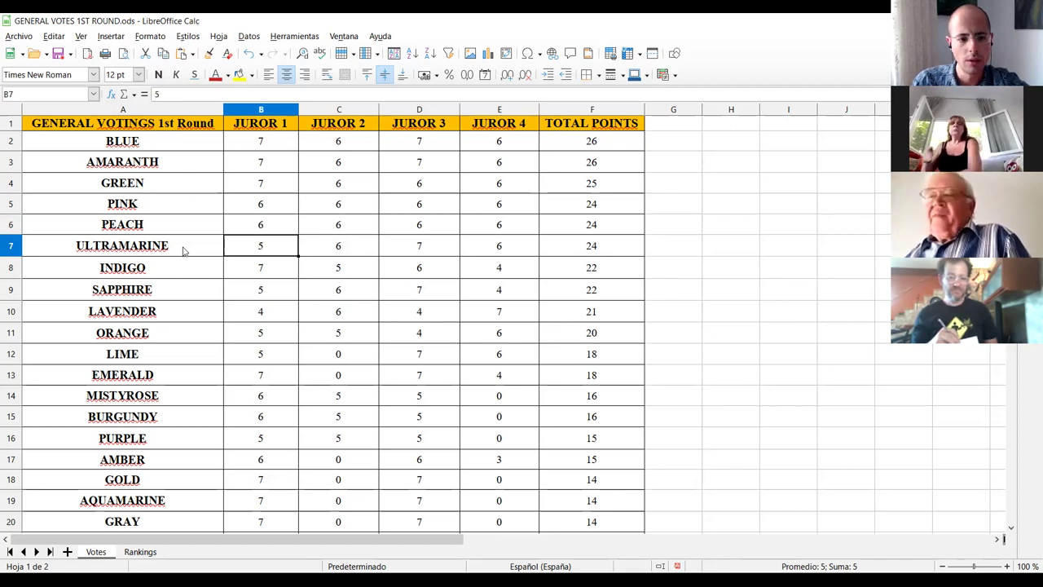
key(Down)
key(Down)
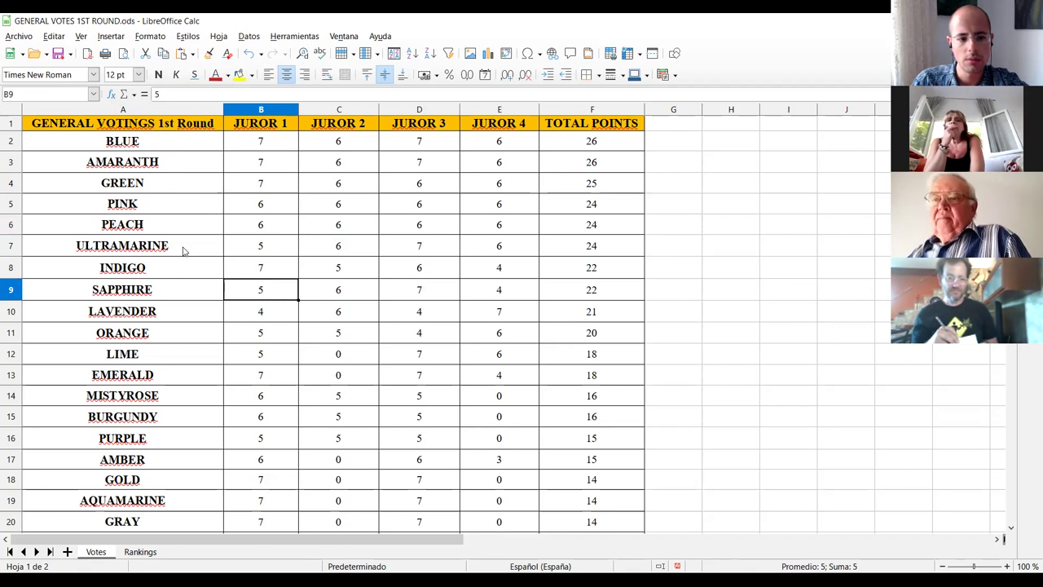
key(Right)
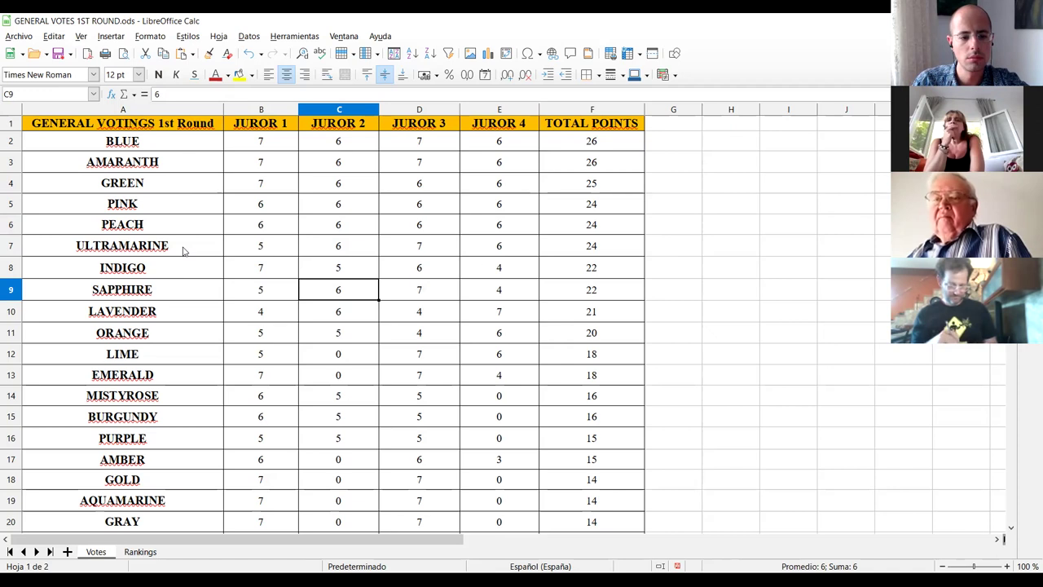
key(Left)
key(Left)
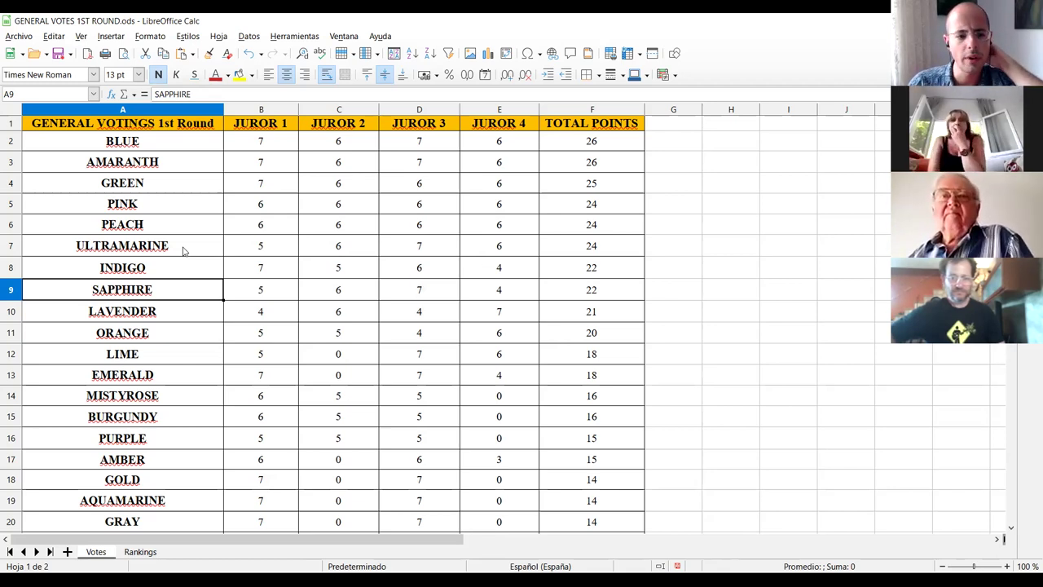
Look over the neighbouring Indigo, Sapphire and Lavender entries in the colour column, returning to Sapphire.
key(Up)
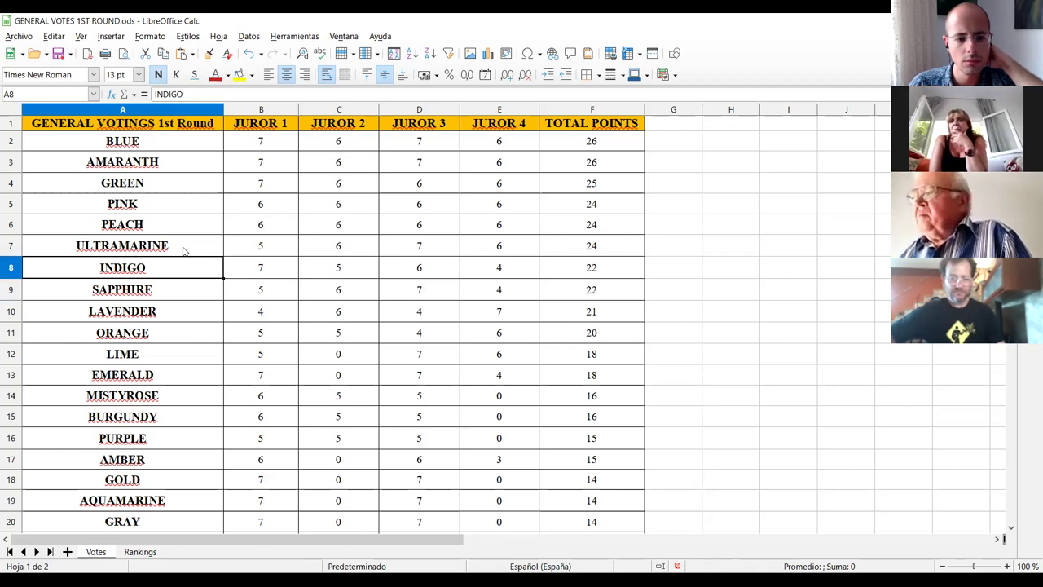
key(Down)
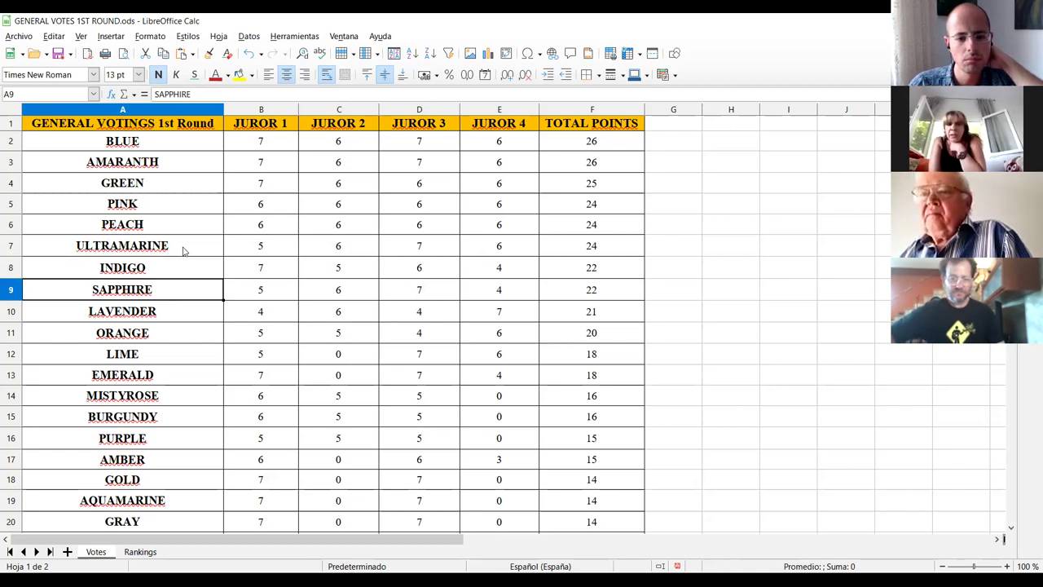
key(Down)
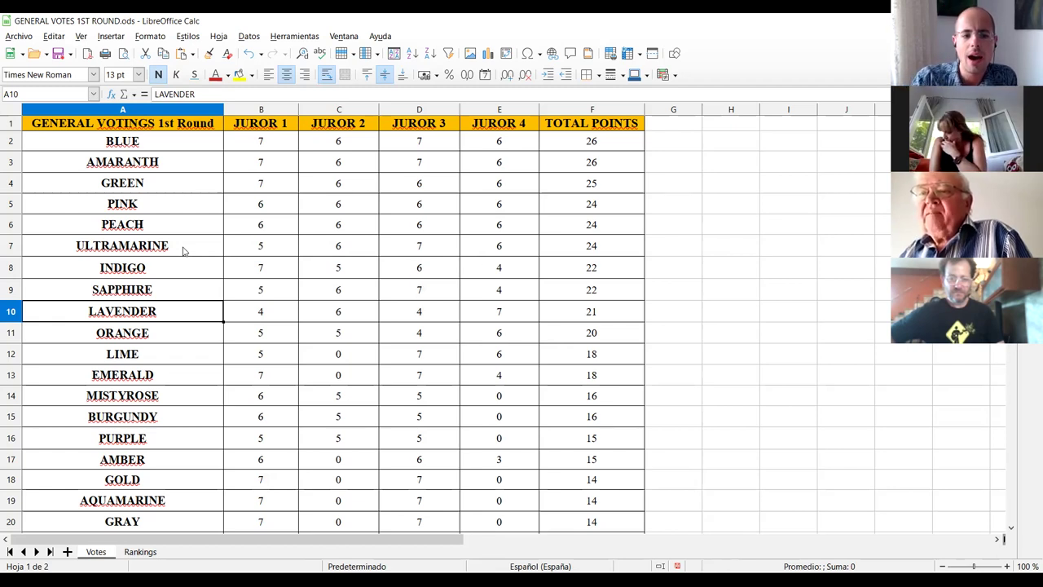
key(Up)
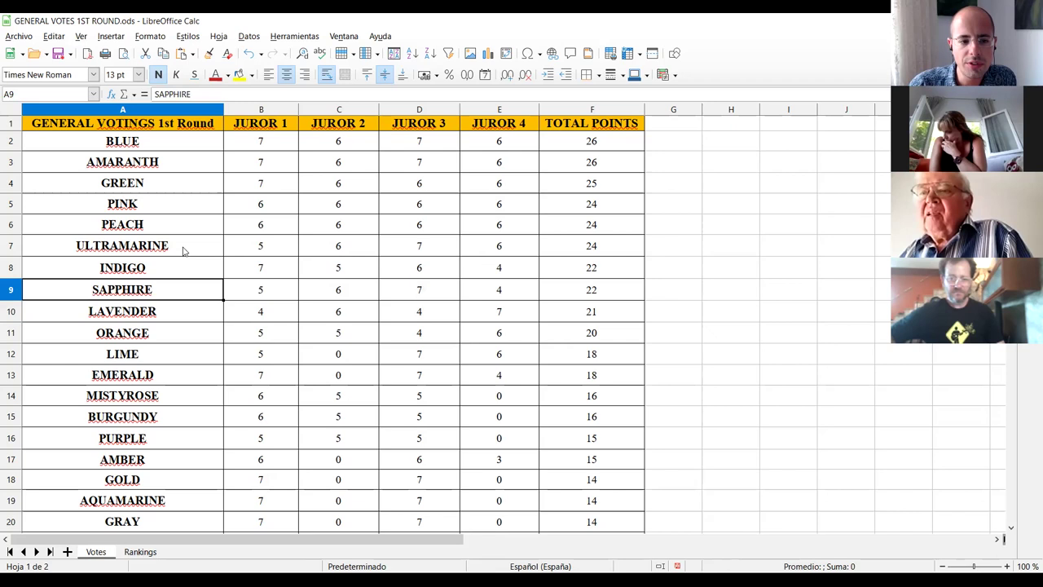
Examine Sapphire's points from Juror 1 to Juror 3 and return to its name.
key(Right)
key(Right)
key(Right)
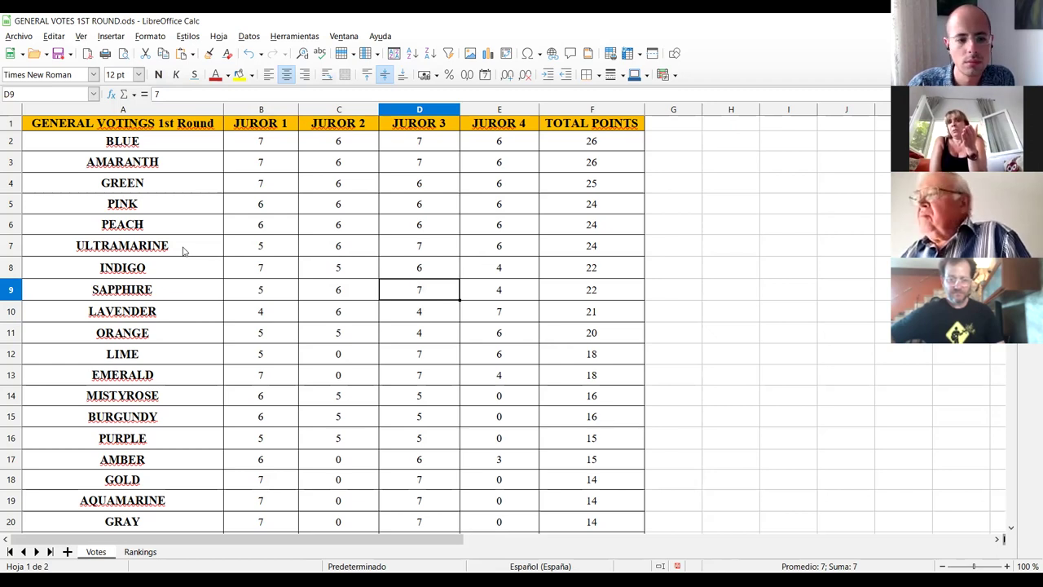
key(Left)
key(Left)
key(Left)
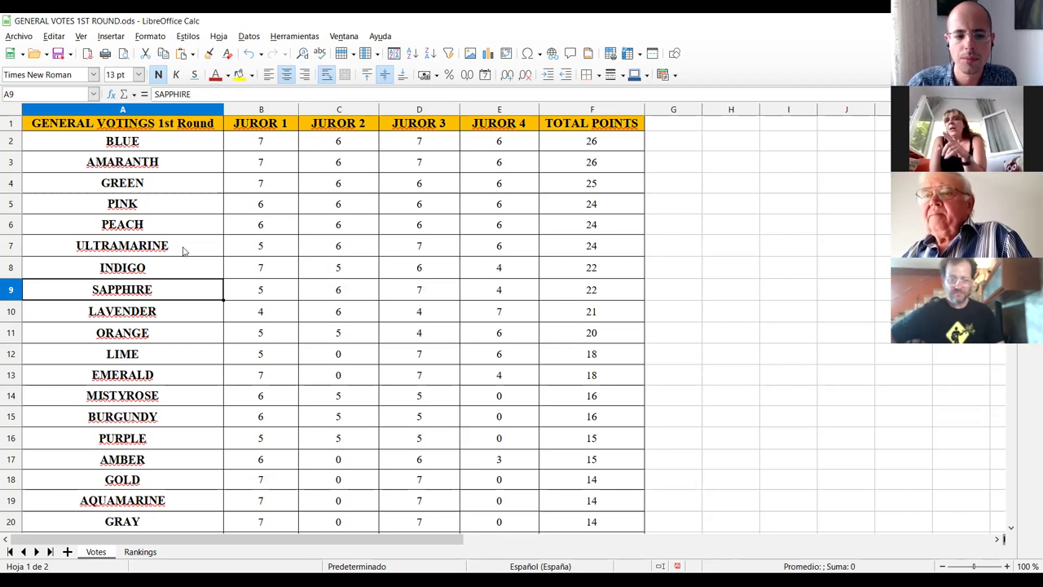
Go across Sapphire's row to its total points and compare that total with Indigo's.
key(Right)
key(Right)
key(Right)
key(Right)
key(Right)
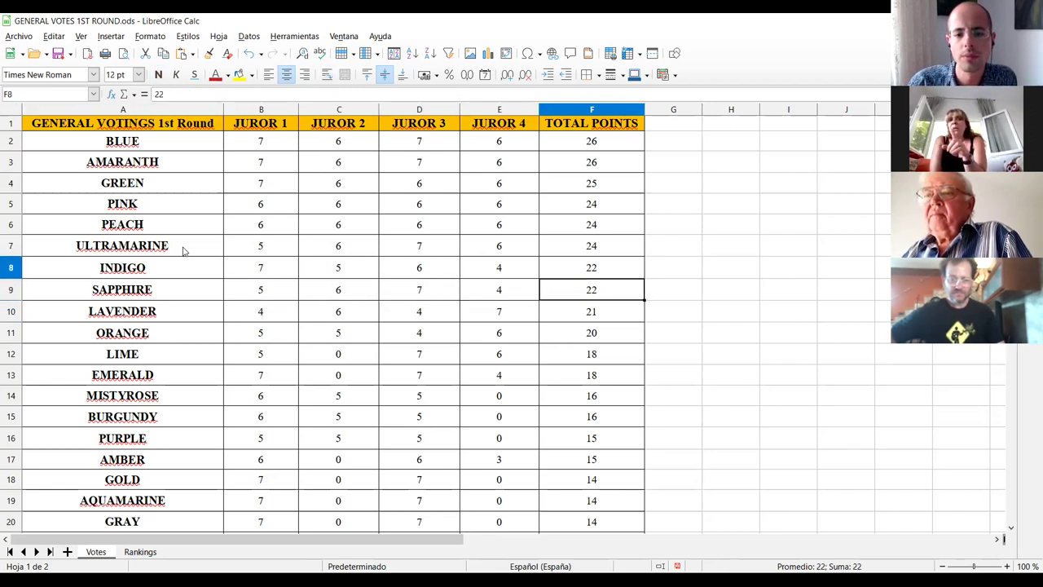
key(Up)
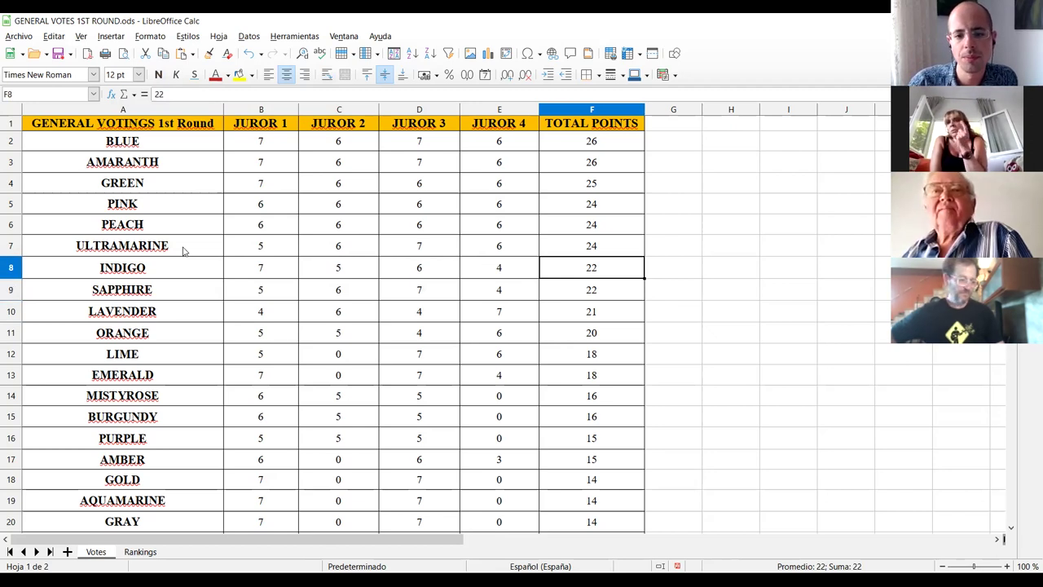
Compare the total points of INDIGO and SAPPHIRE in cells F8 and F9.
key(Down)
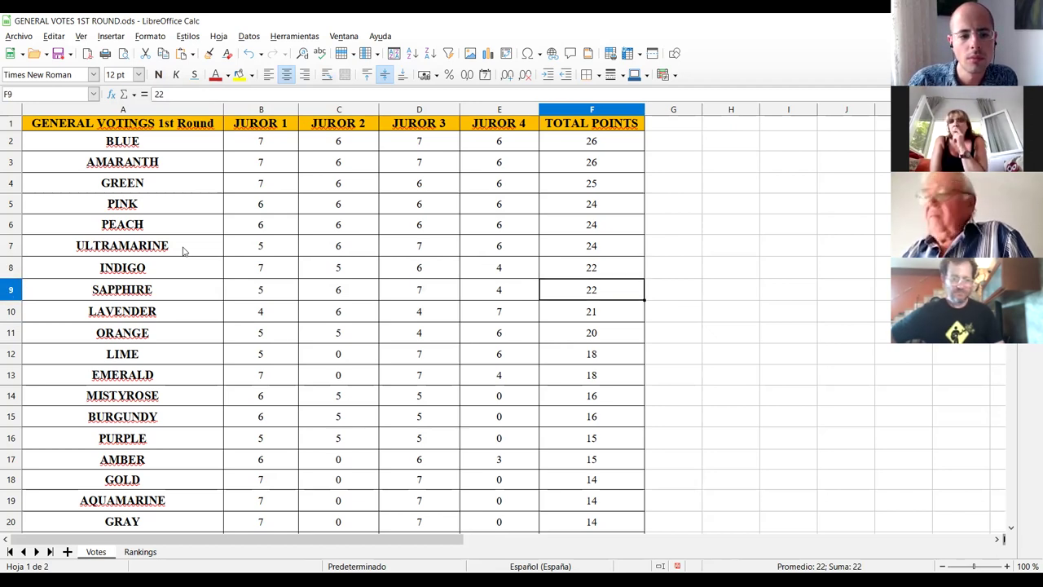
key(Up)
key(Down)
key(Up)
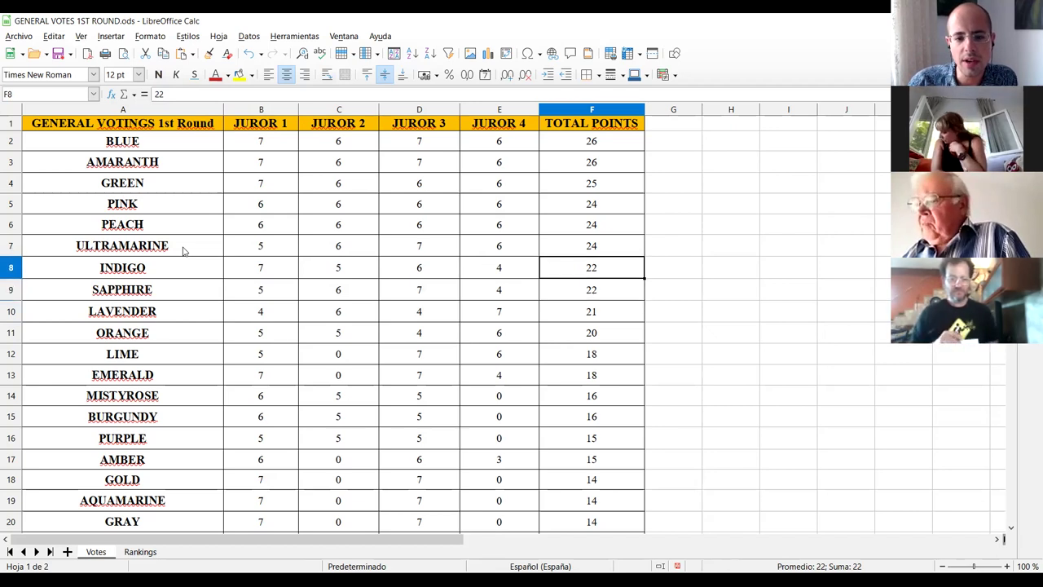
key(Down)
key(Up)
key(Down)
key(Up)
key(Down)
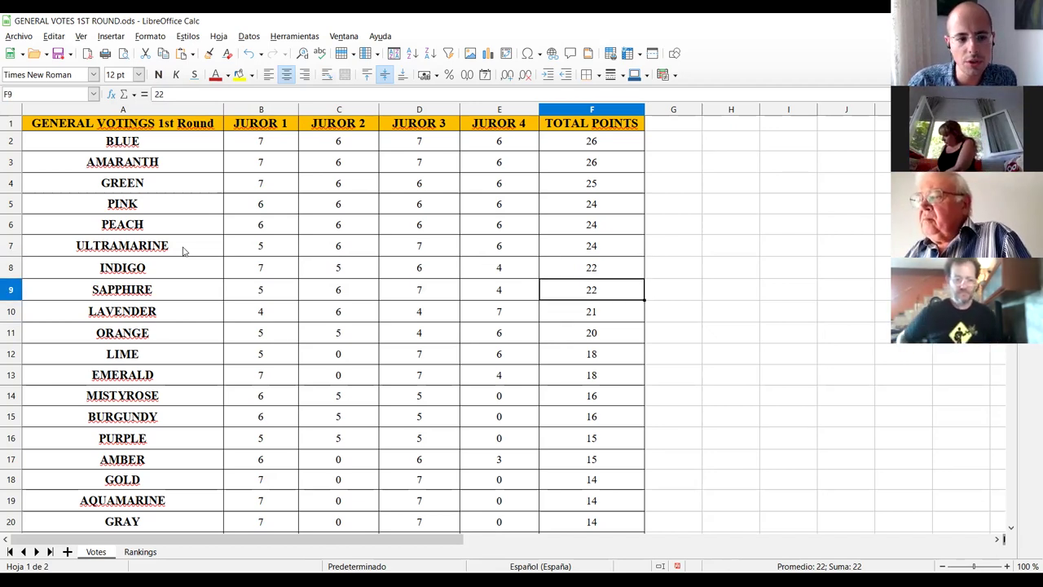
key(Up)
key(Down)
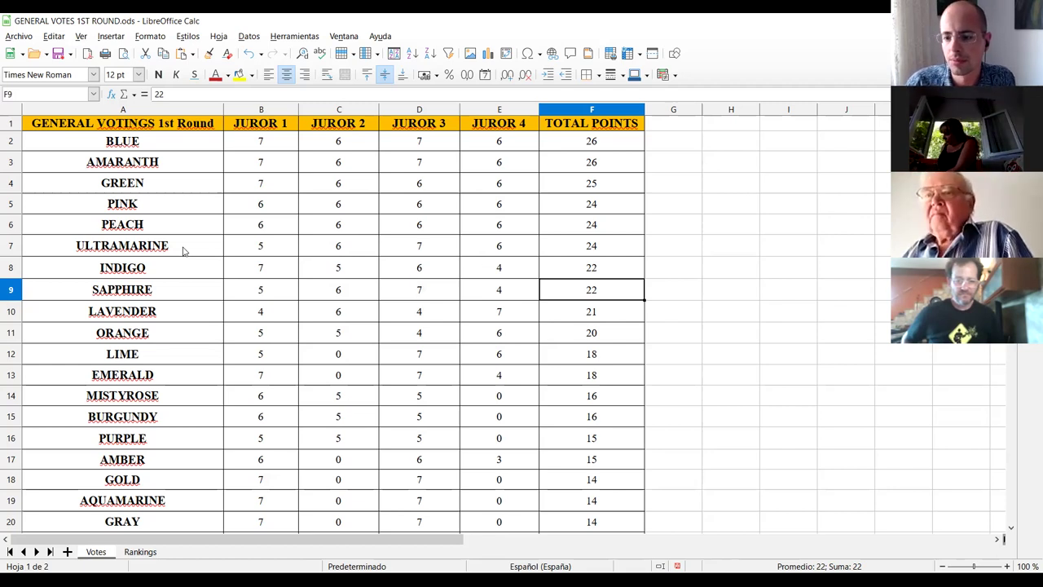
key(Down)
key(Up)
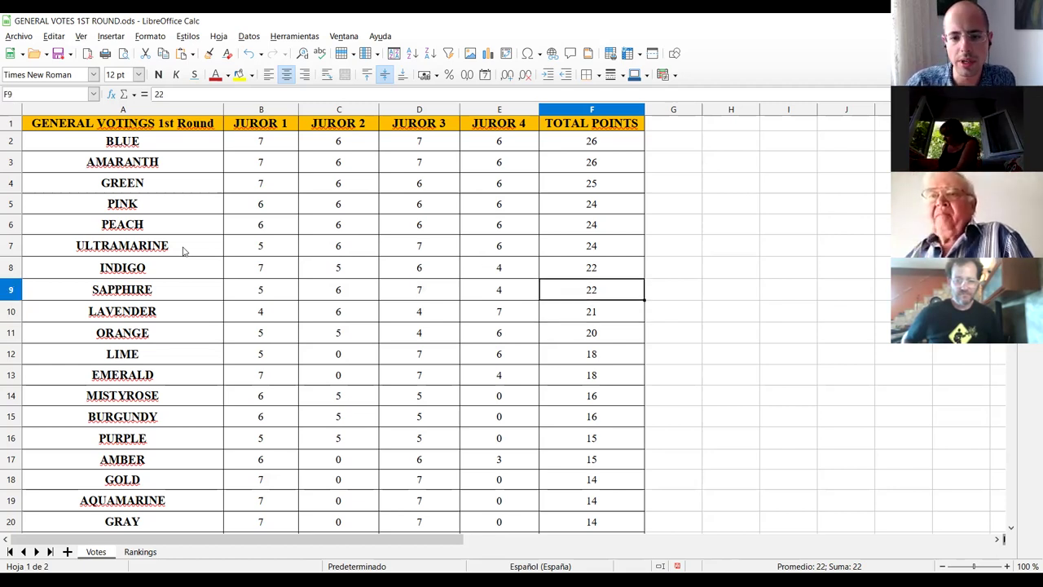
key(Up)
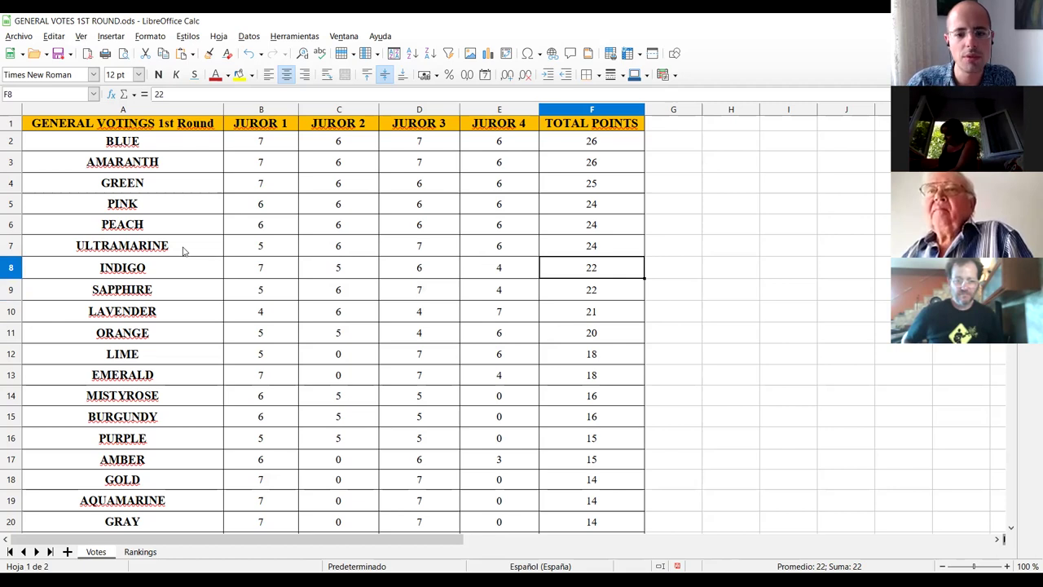
key(Down)
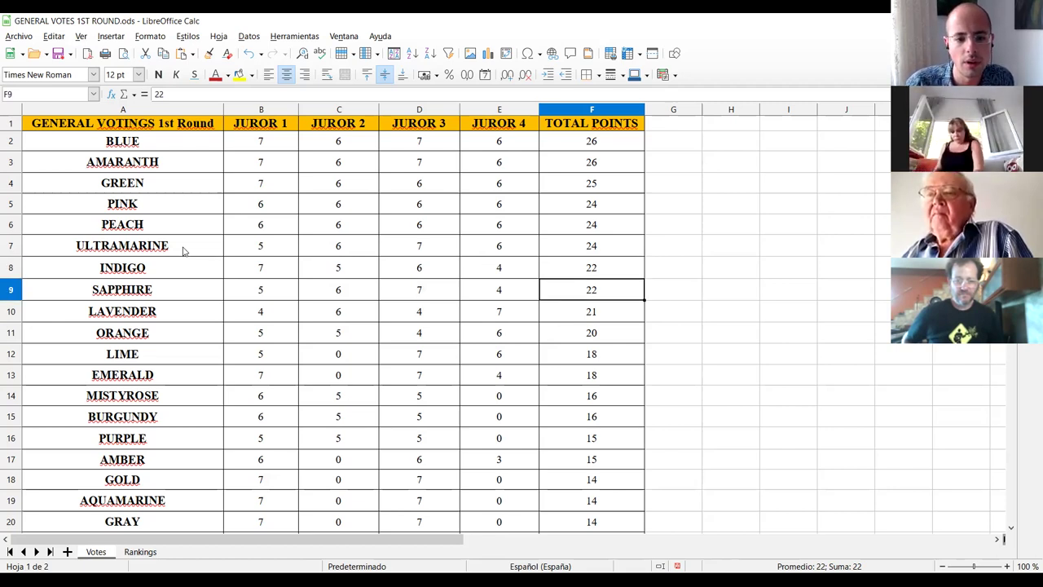
Compare the INDIGO and SAPPHIRE scores given by Juror 1, Juror 2 and Juror 3.
key(Left)
key(Left)
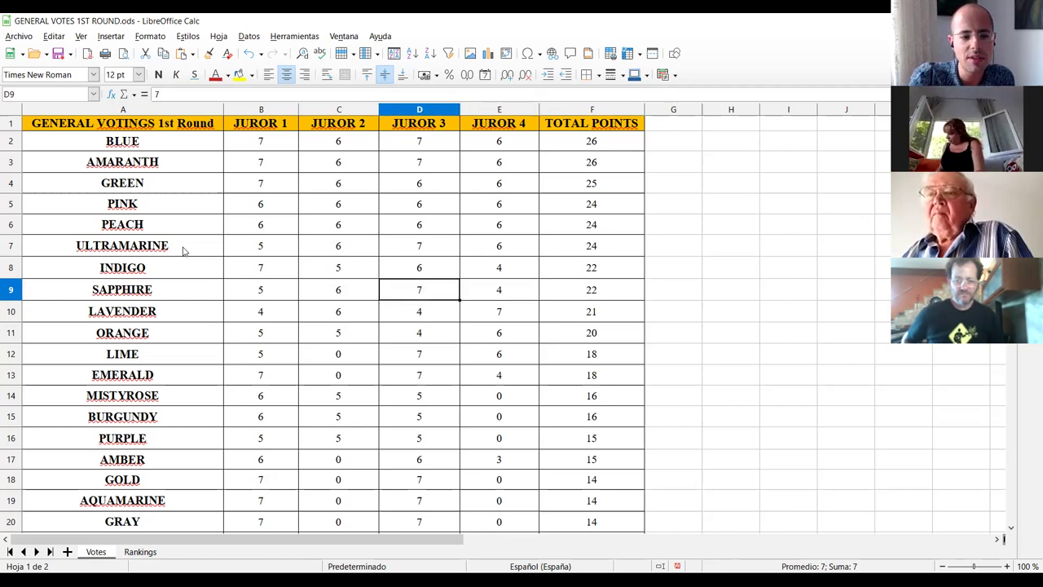
key(Up)
key(Left)
key(Left)
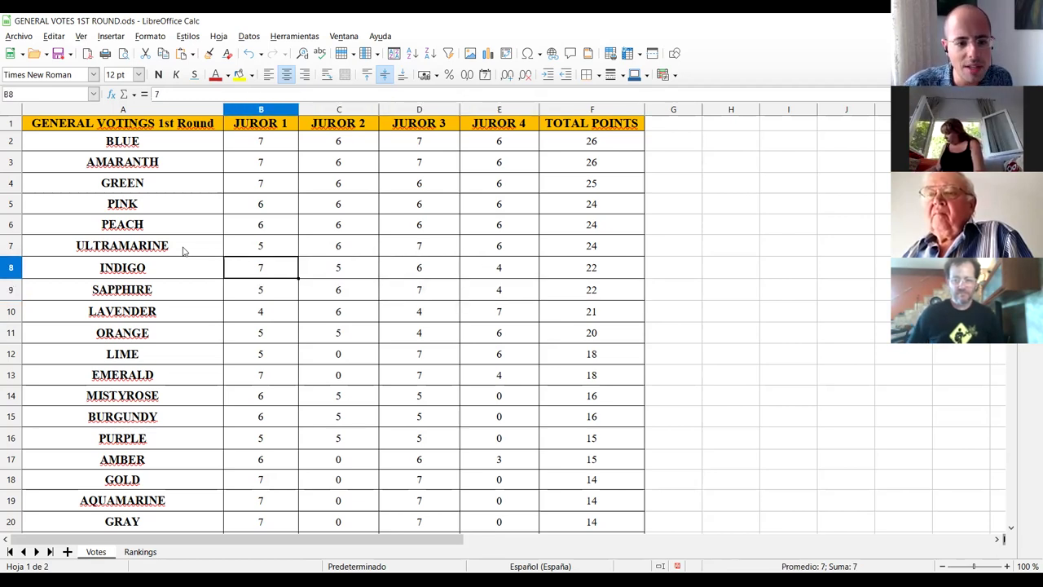
key(Right)
key(Right)
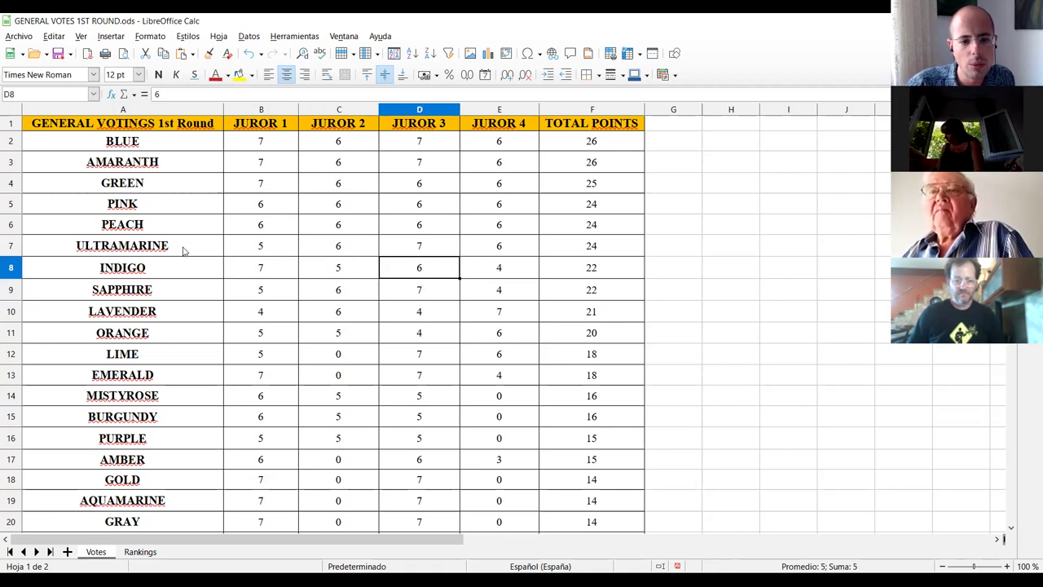
key(Left)
key(Down)
key(Left)
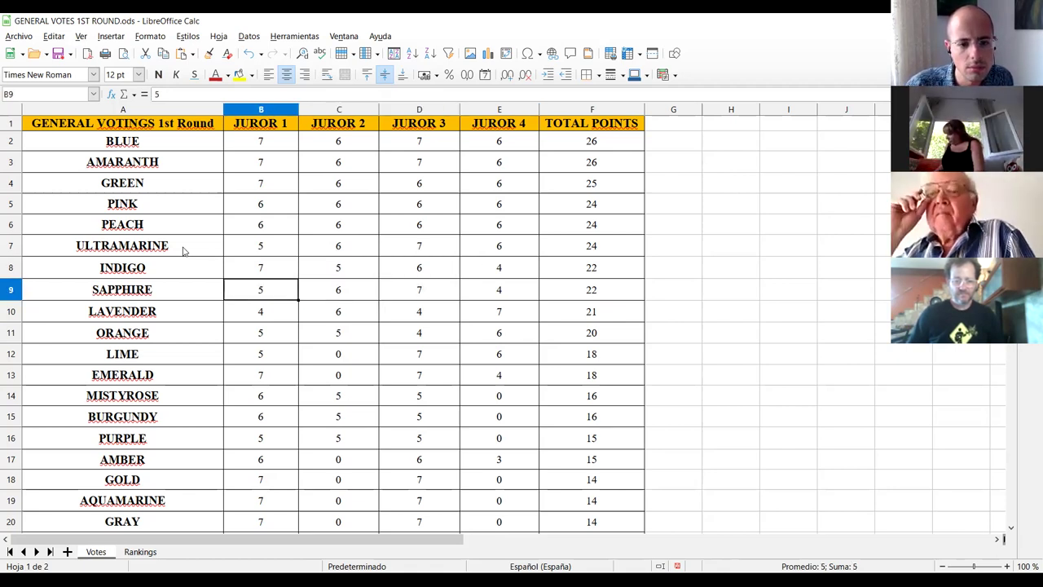
key(Right)
key(Right)
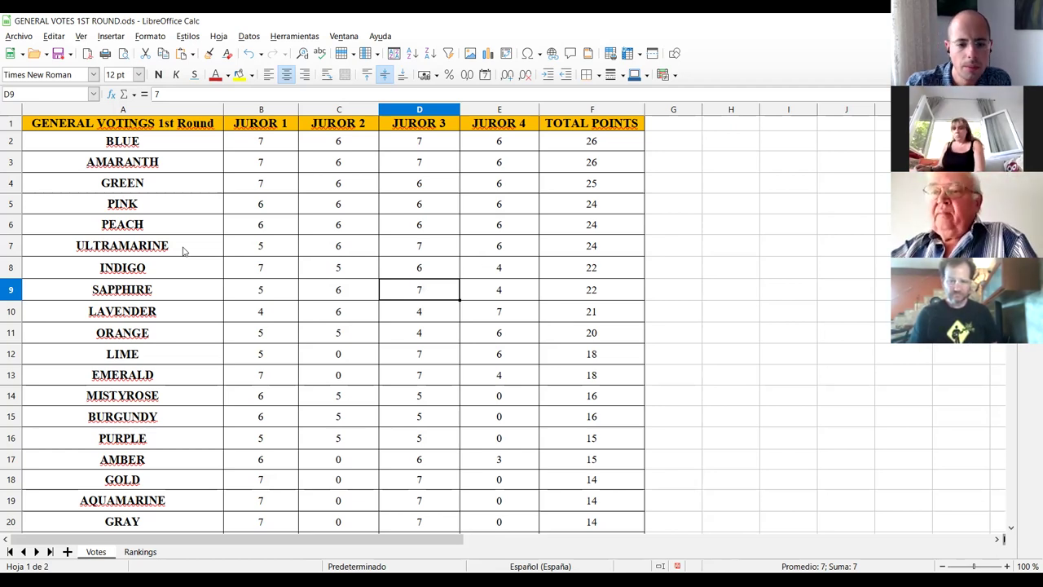
Compare the LAVENDER and ORANGE scores juror by juror, from Juror 1 to Juror 4.
click(68, 335)
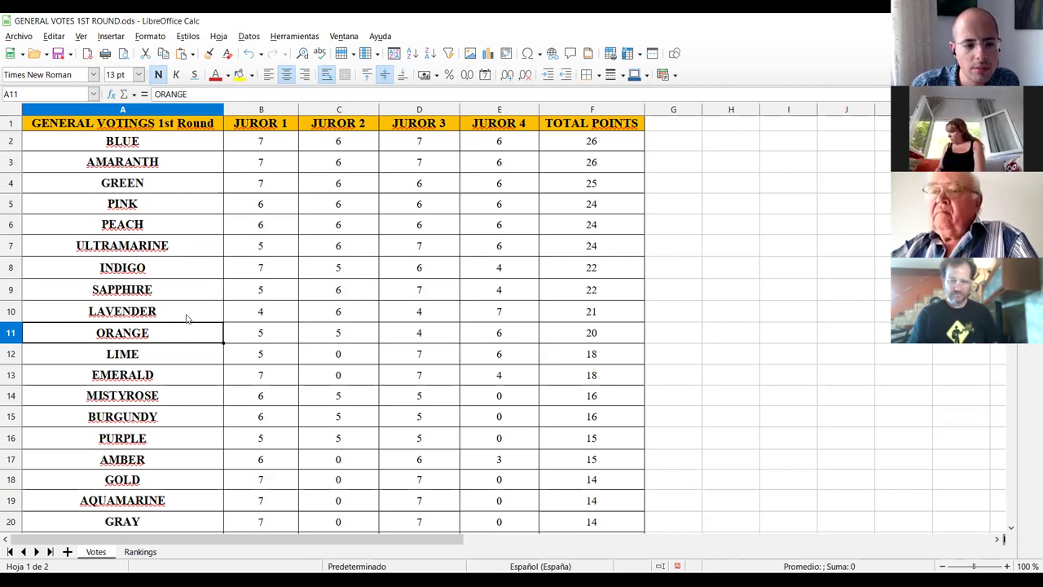
click(71, 317)
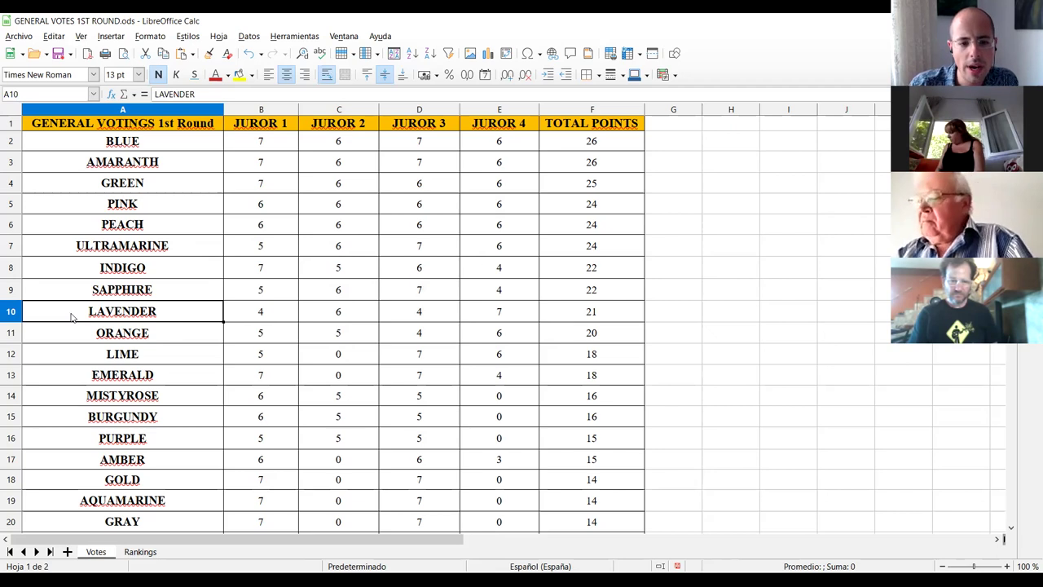
key(Right)
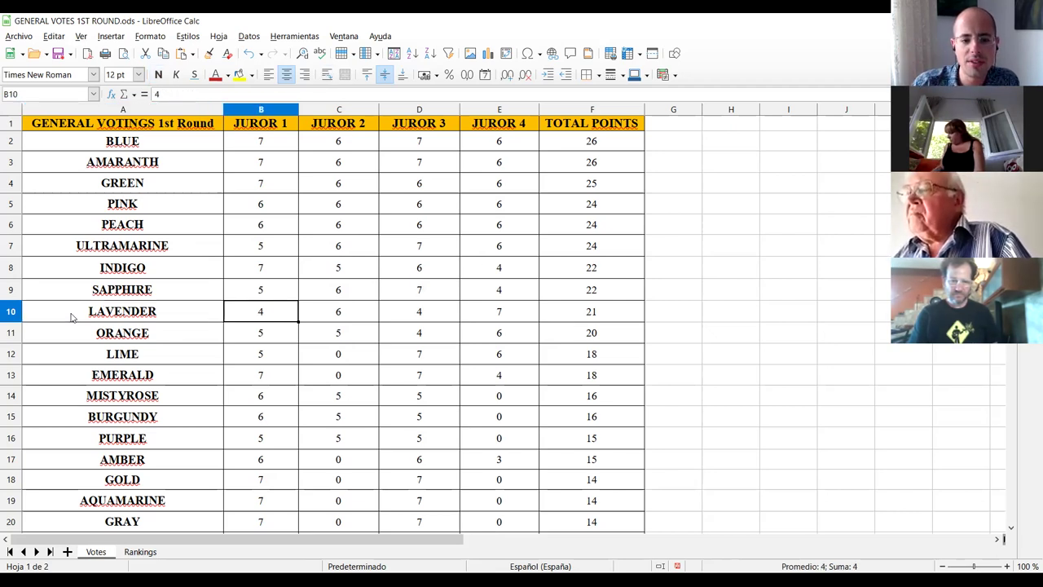
key(Right)
key(Right)
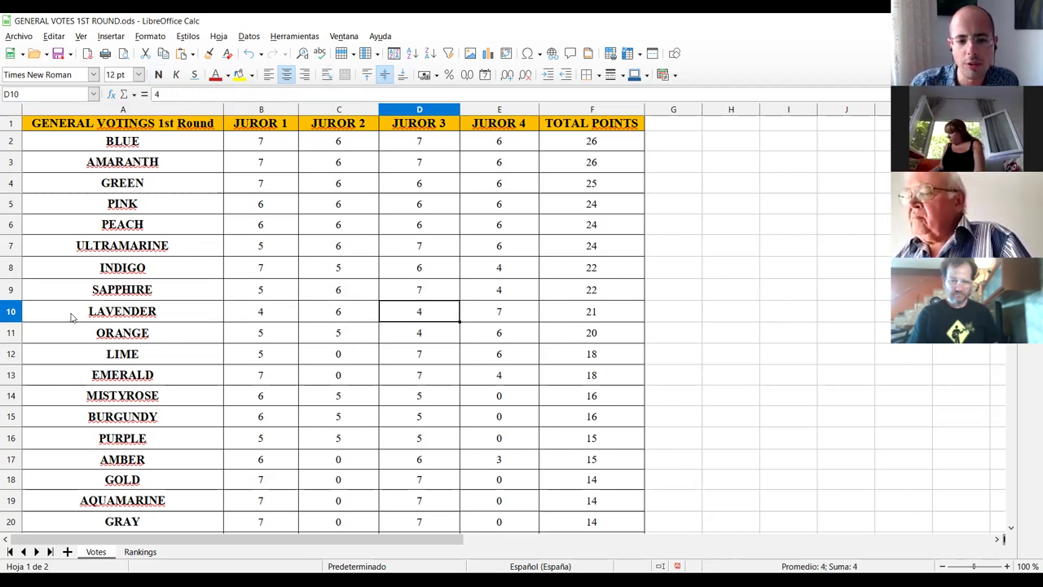
key(Down)
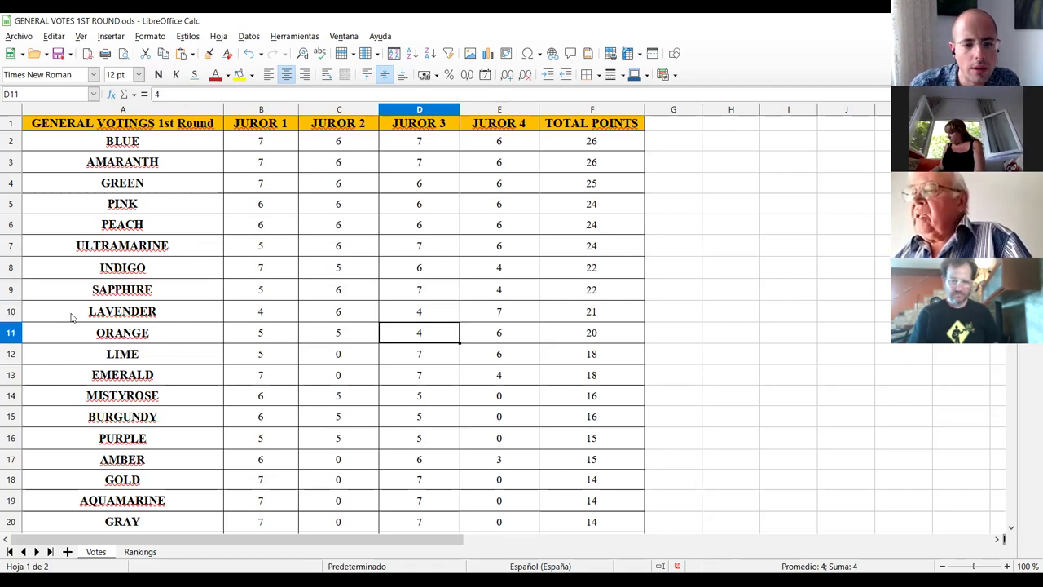
key(Left)
key(Left)
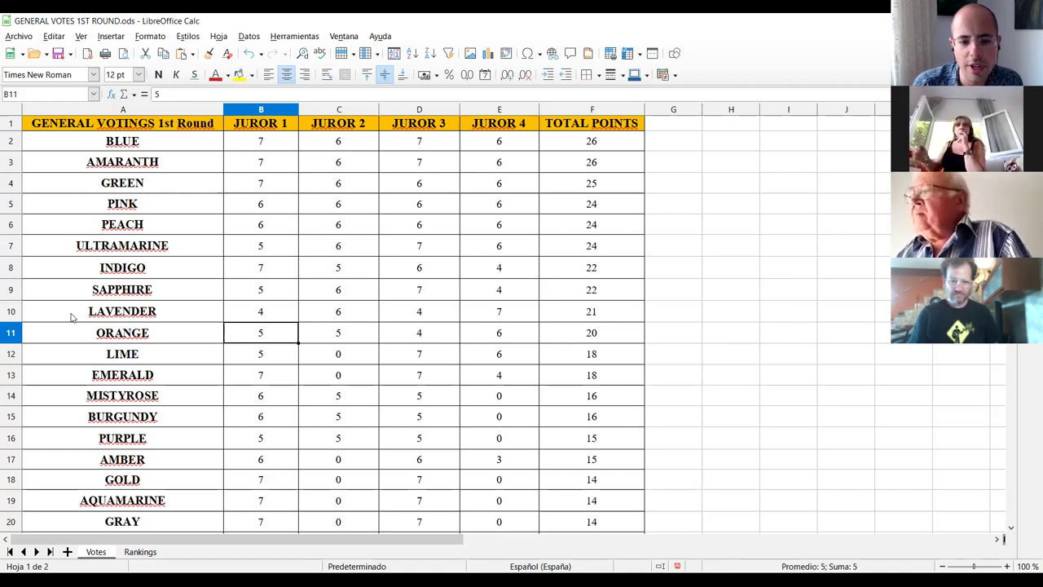
key(Right)
key(Right)
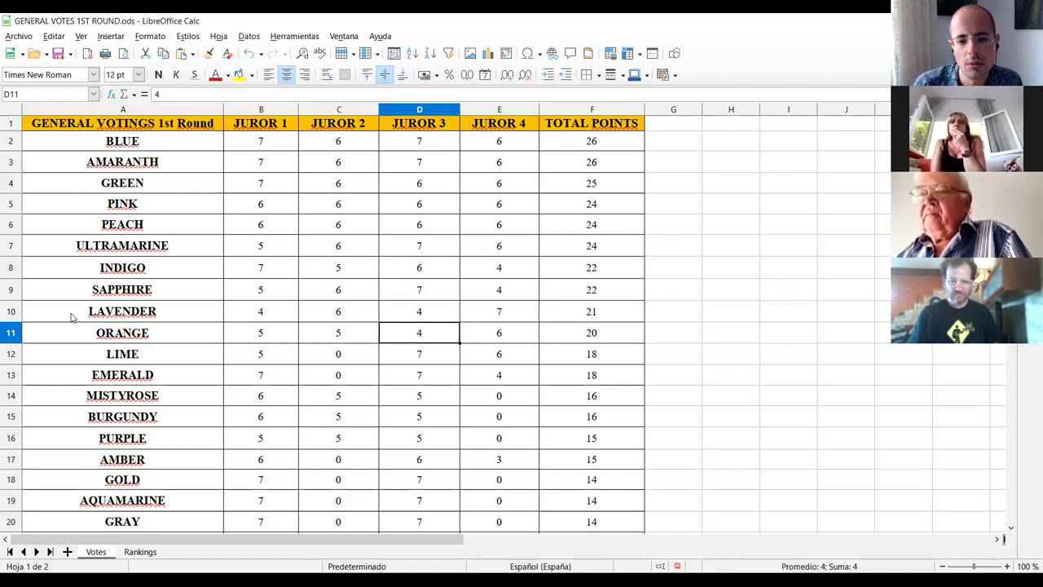
key(Right)
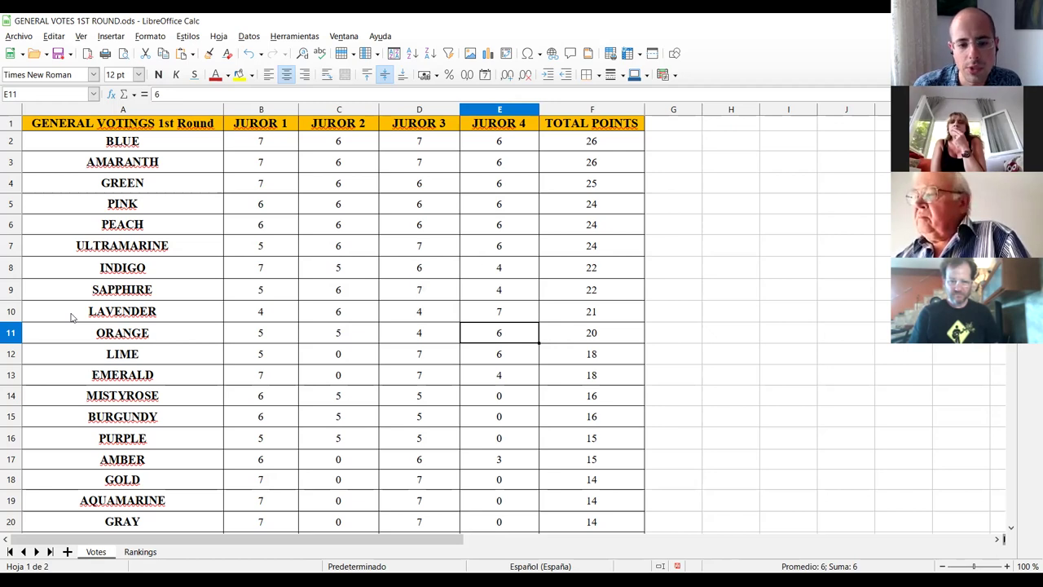
key(Up)
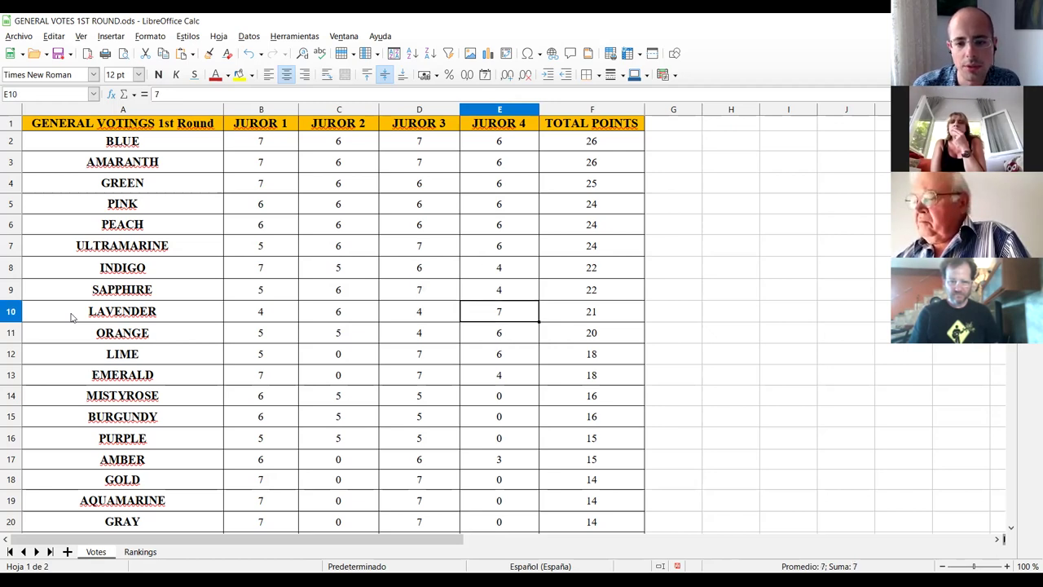
key(Left)
key(Left)
key(Left)
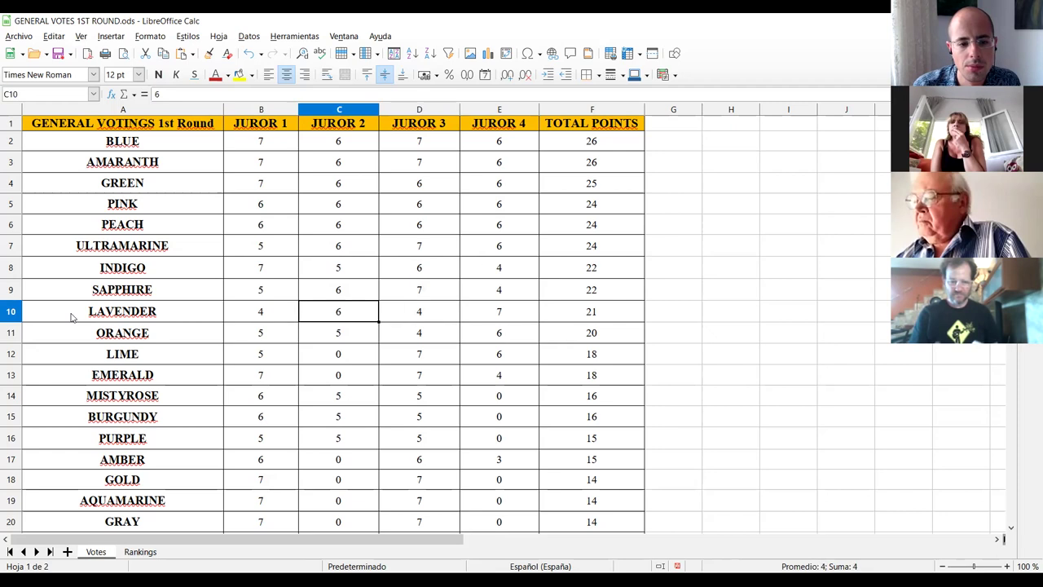
key(Down)
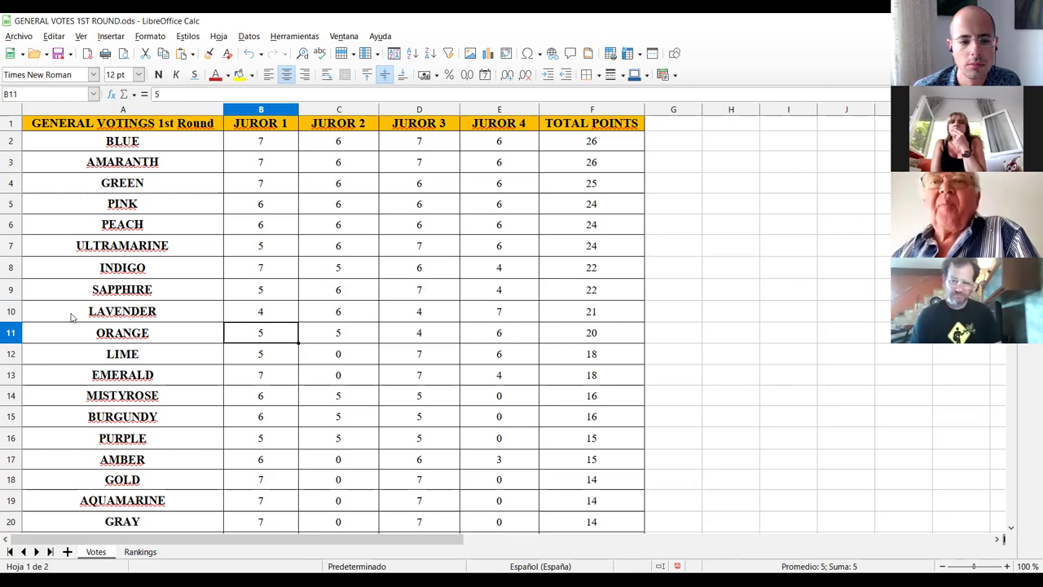
Read across the ORANGE row to its total points and compare it with LAVENDER's total.
key(Right)
key(Right)
key(Right)
key(Right)
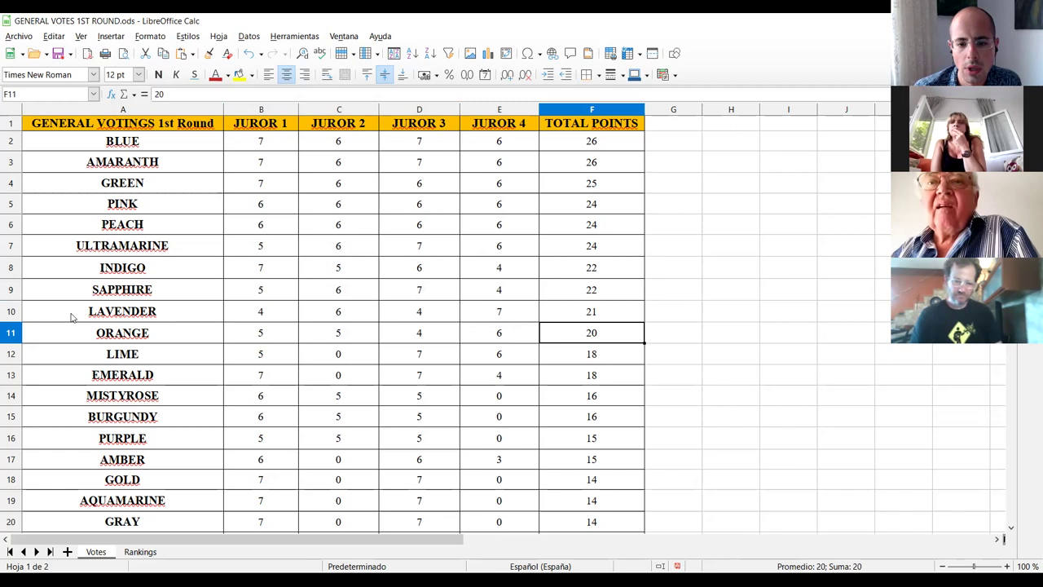
key(Up)
key(Down)
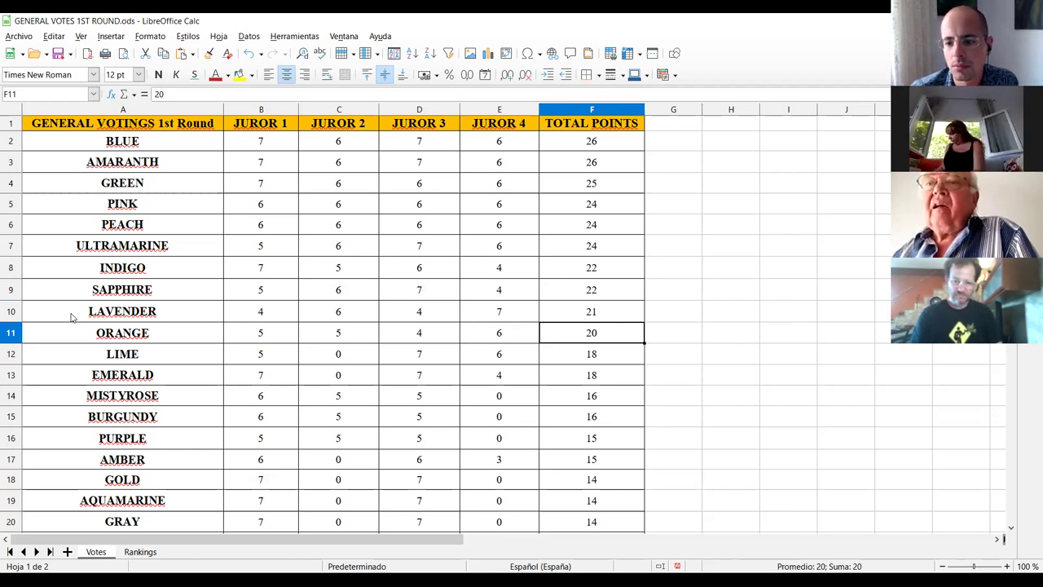
key(Right)
key(Up)
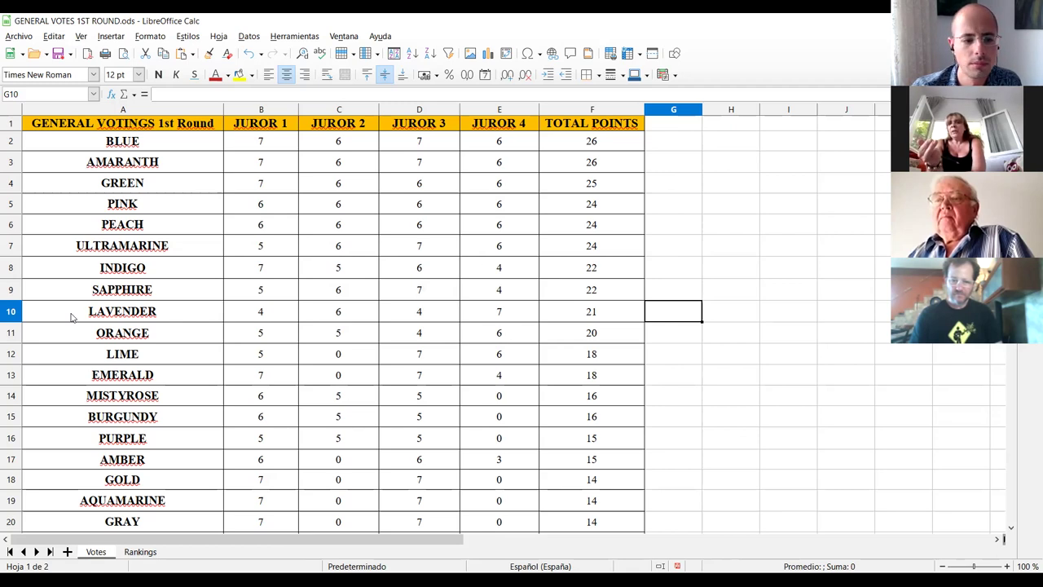
Review ORANGE's individual juror scores again, then check the ORANGE and LAVENDER totals.
key(Left)
key(Left)
key(Left)
key(Down)
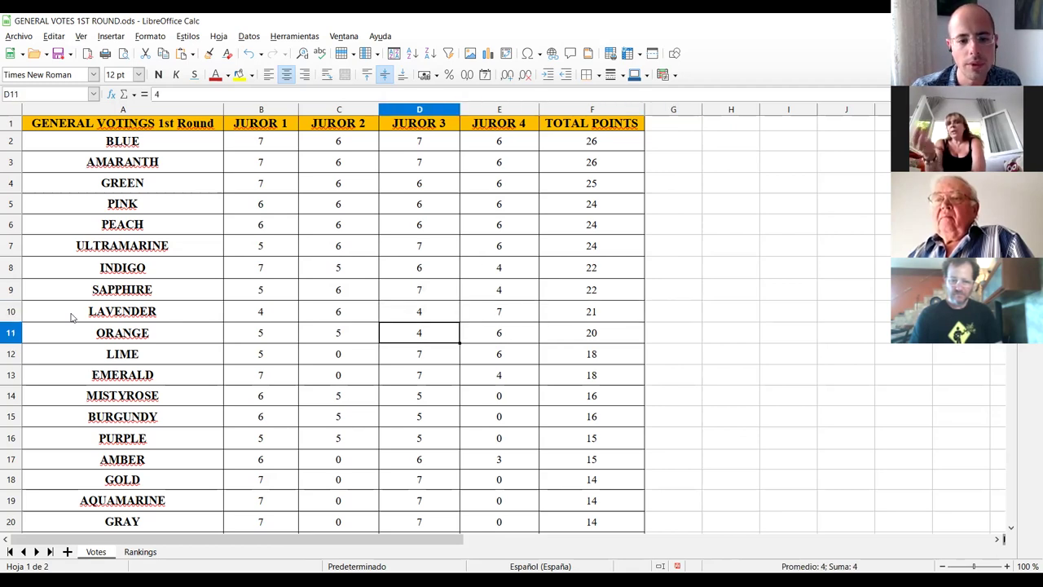
key(Left)
key(Left)
key(Right)
key(Right)
key(Right)
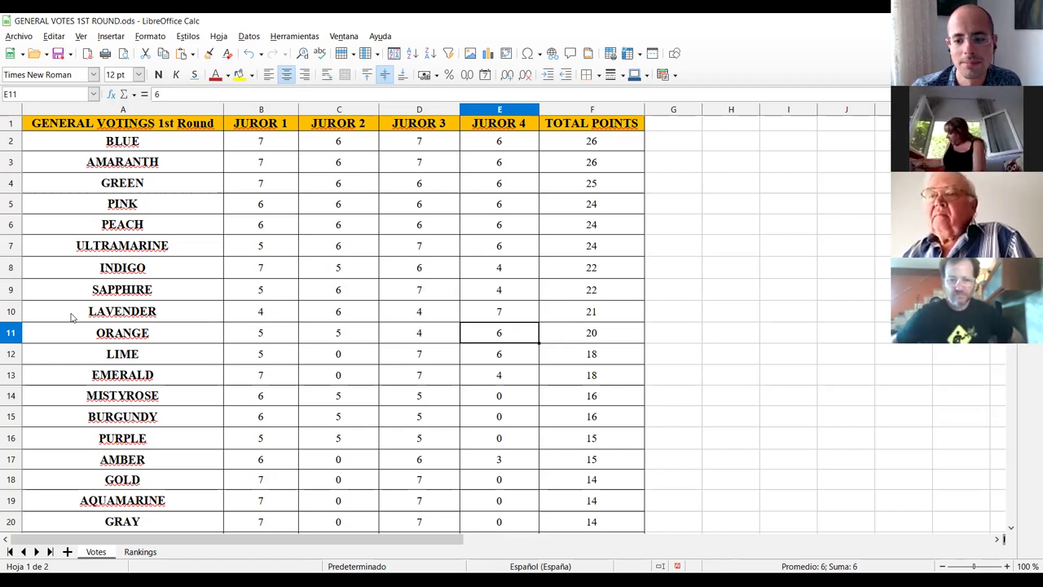
key(Right)
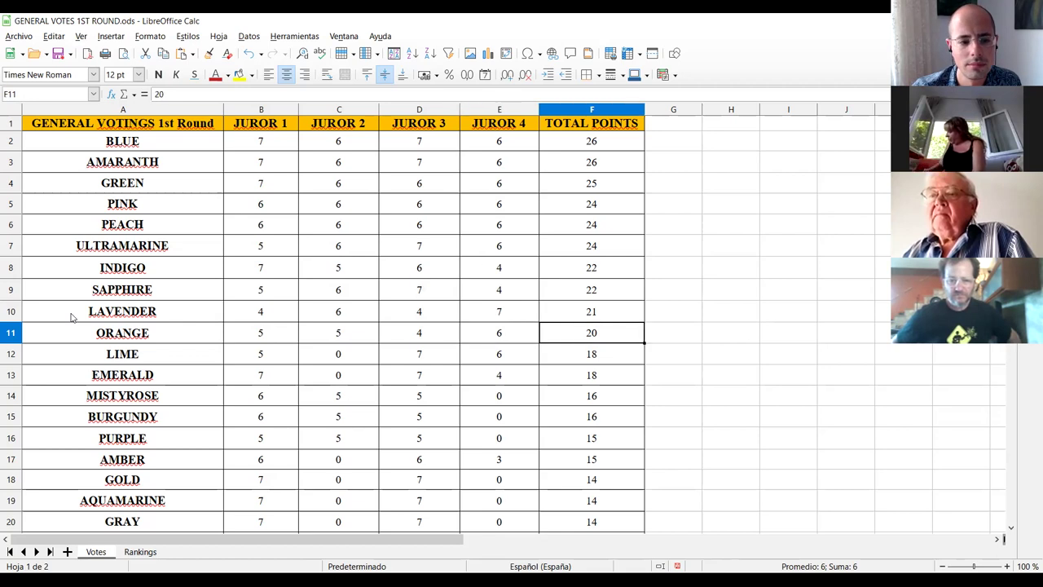
key(Up)
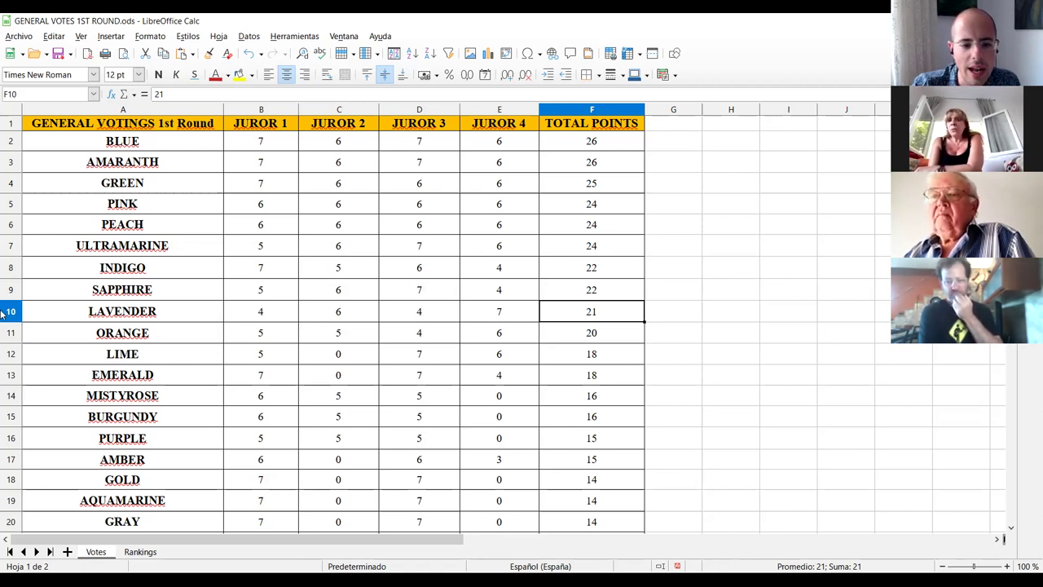
Examine LIME's scores from Jurors 2, 3 and 4, then compare the Juror 1 scores of LIME, ORANGE and LAVENDER.
click(339, 356)
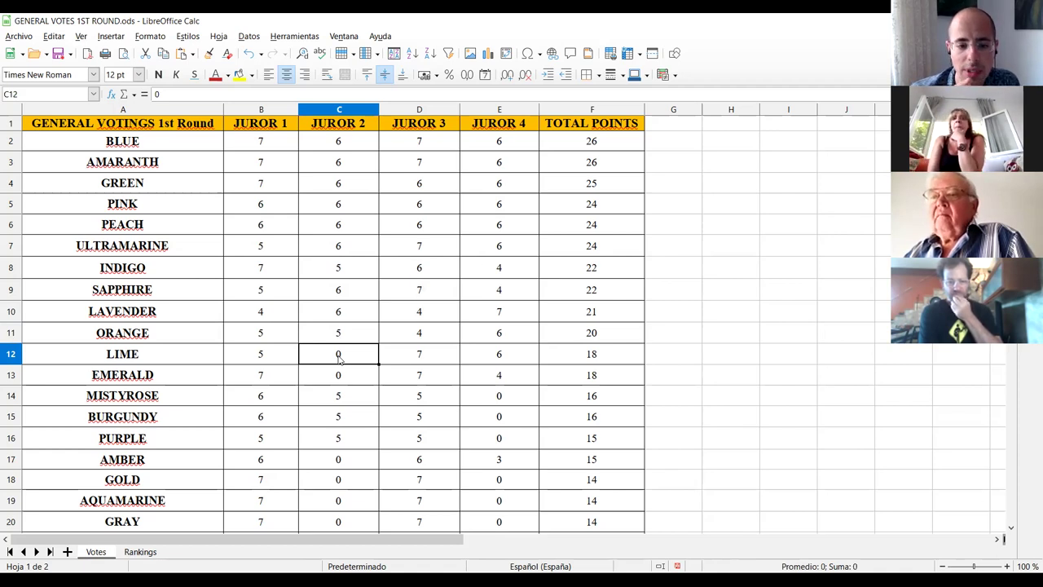
click(446, 357)
click(471, 355)
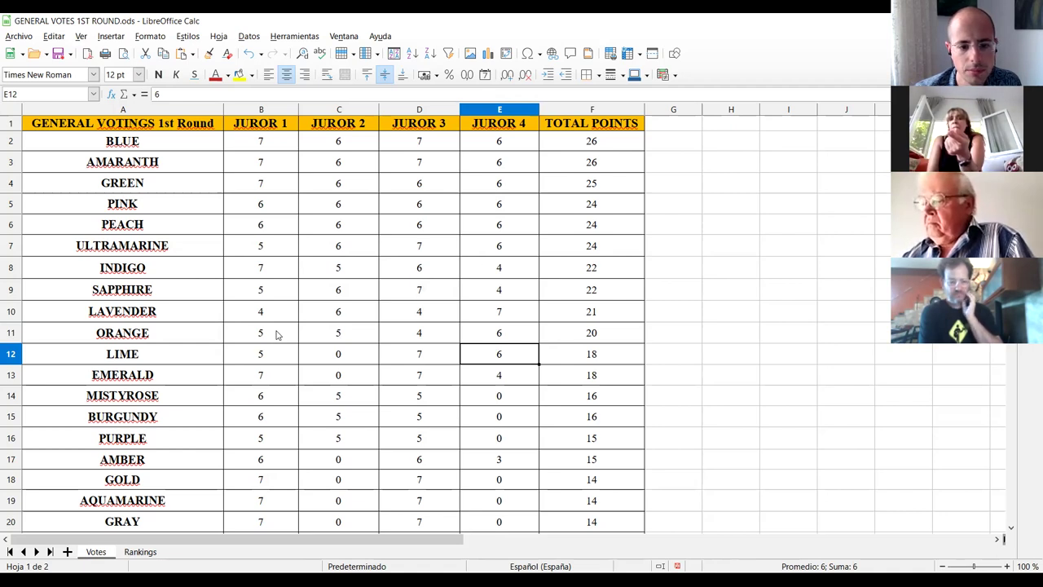
click(279, 375)
key(Up)
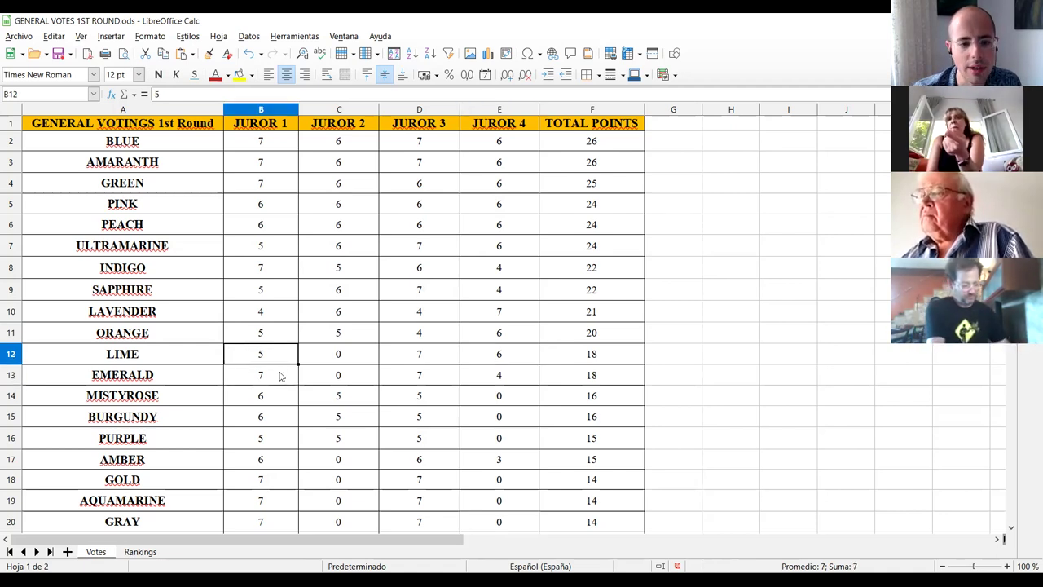
key(Up)
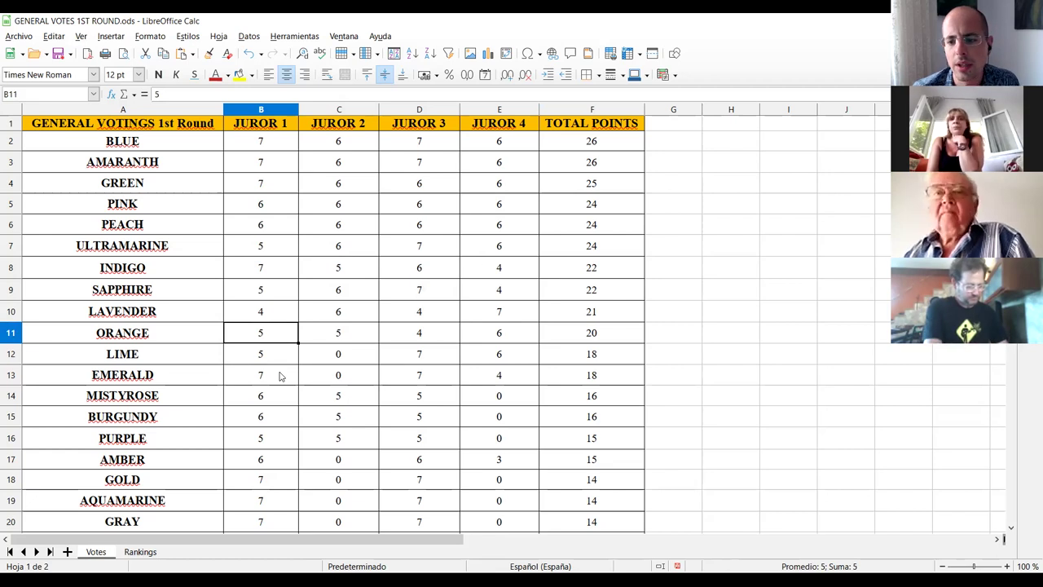
key(Up)
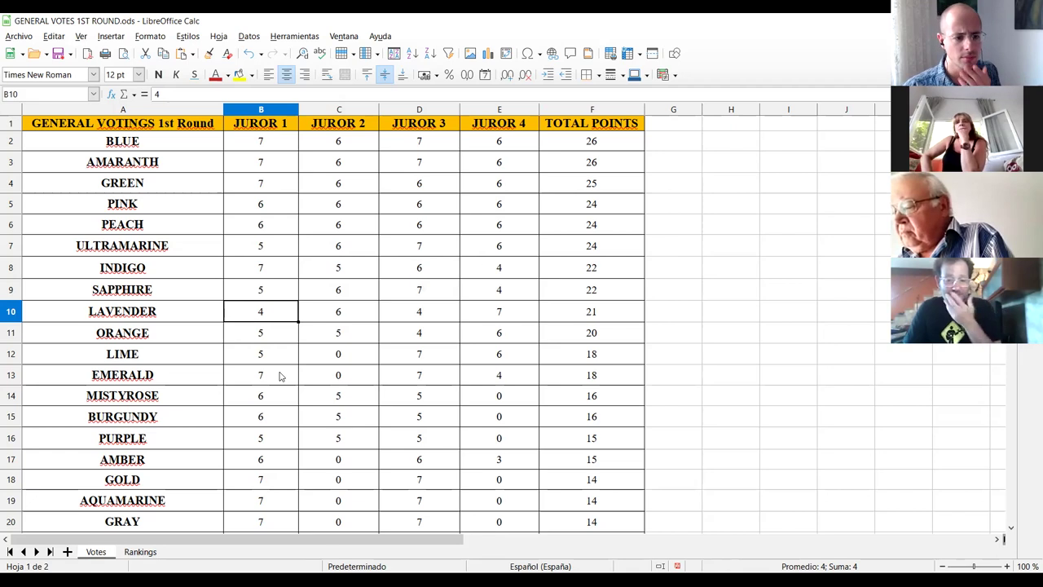
Read across the SAPPHIRE row from its Juror 1 score to its total points.
key(Up)
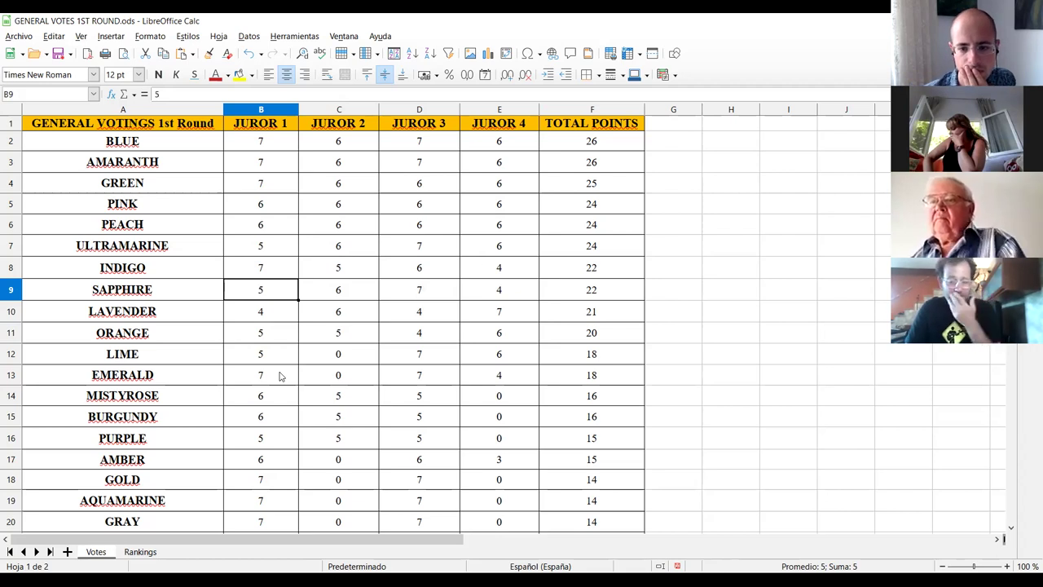
key(Right)
key(Right)
key(Right)
key(Right)
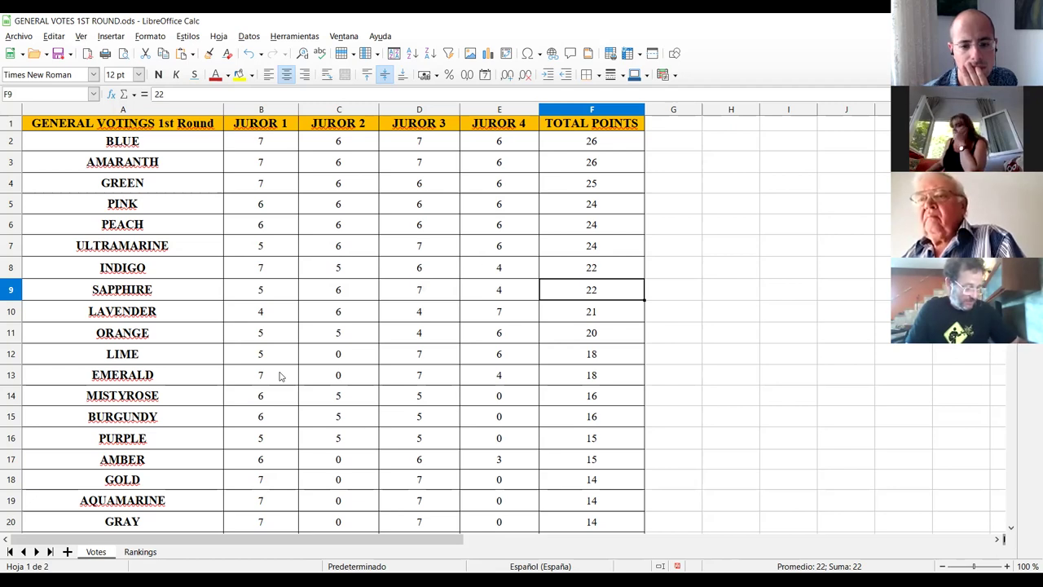
Check the LIME entry and its Juror 1 score, then read across EMERALD's juror scores.
click(267, 361)
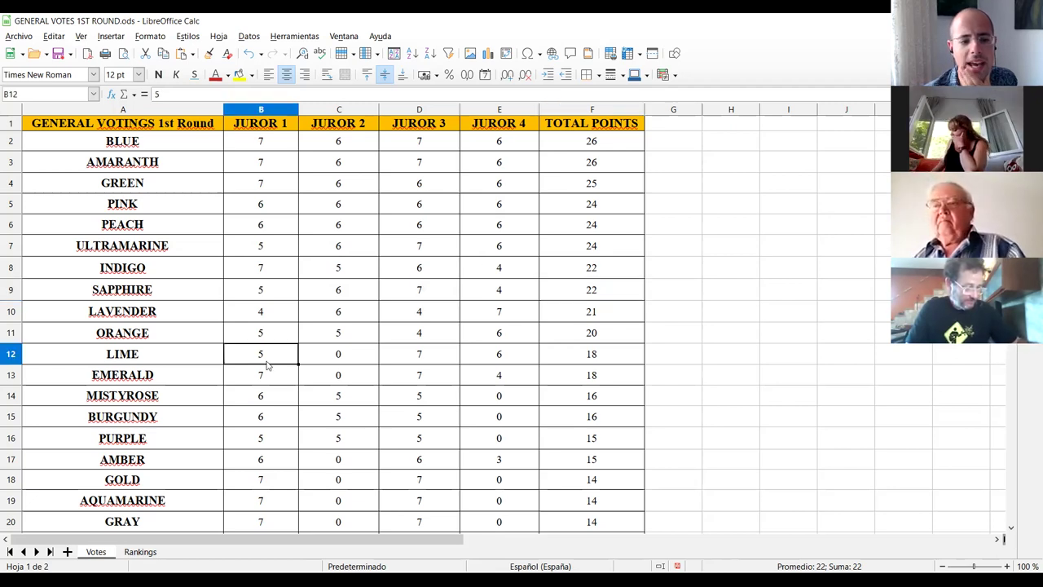
click(208, 363)
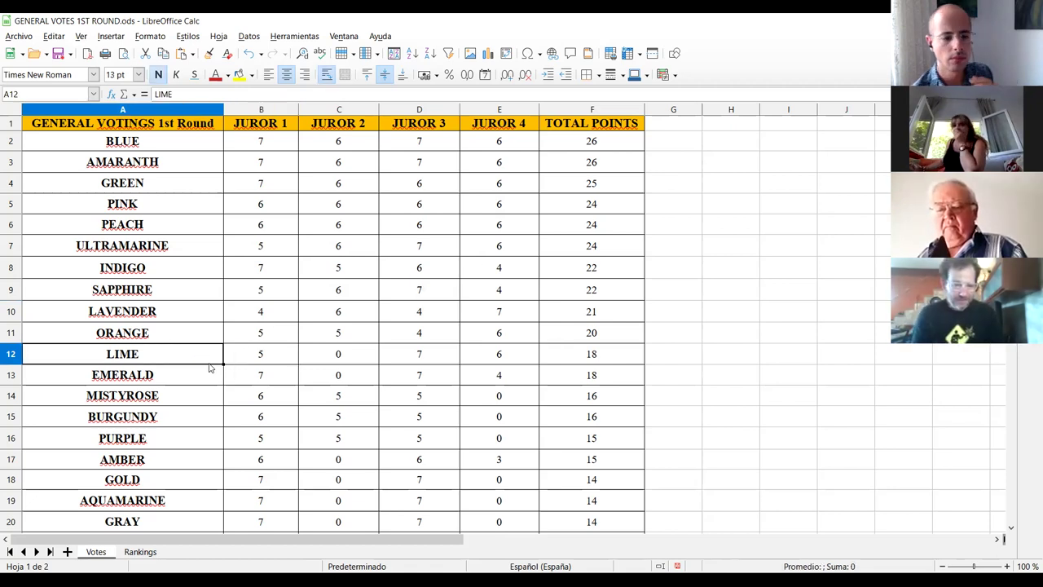
click(210, 389)
click(198, 377)
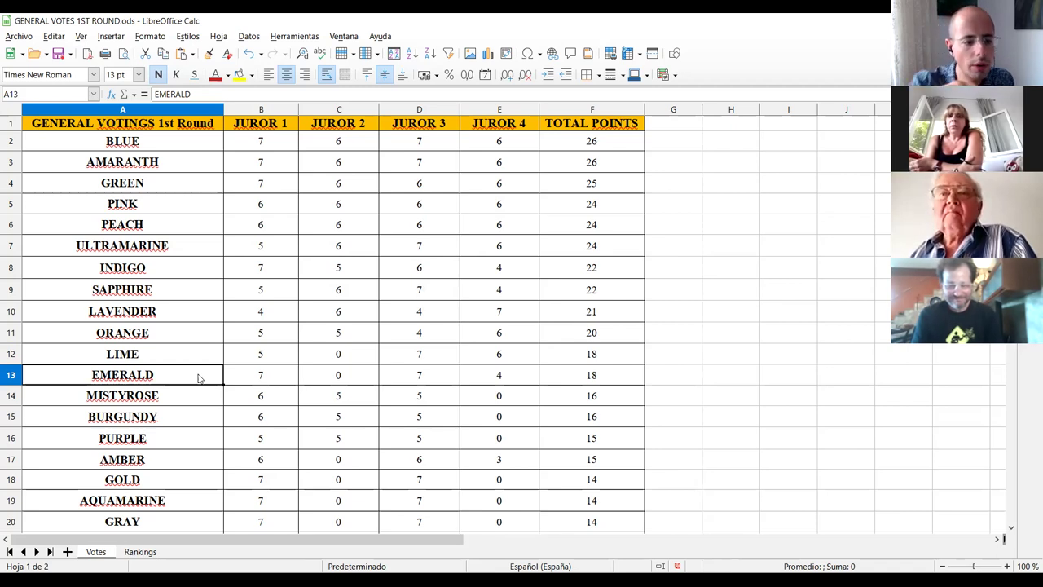
key(Right)
key(Right)
key(Right)
key(Right)
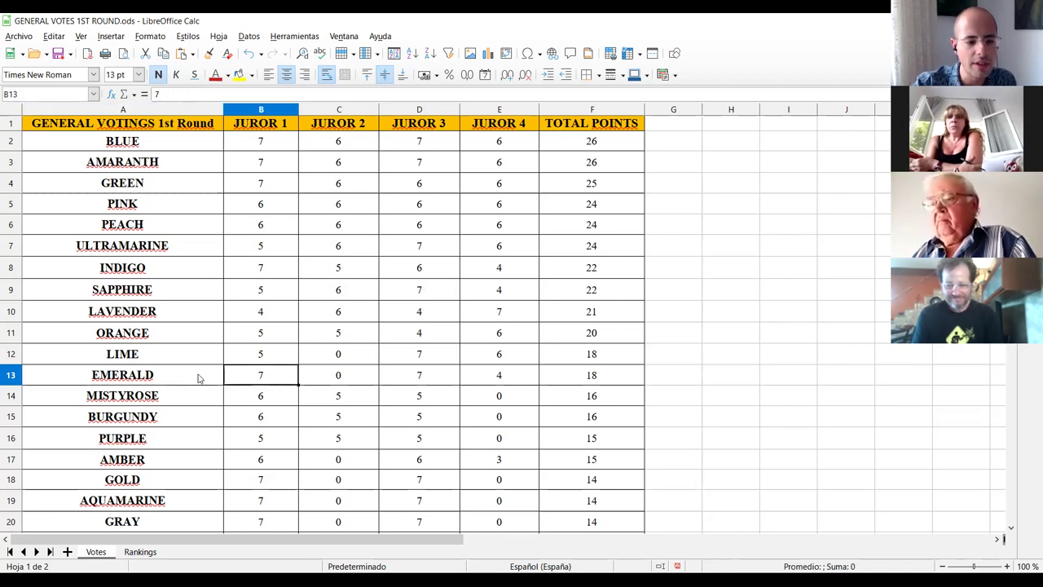
Go back to the EMERALD name and review its scores from Jurors 1, 2 and 3 again.
key(Left)
key(Left)
key(Left)
key(Left)
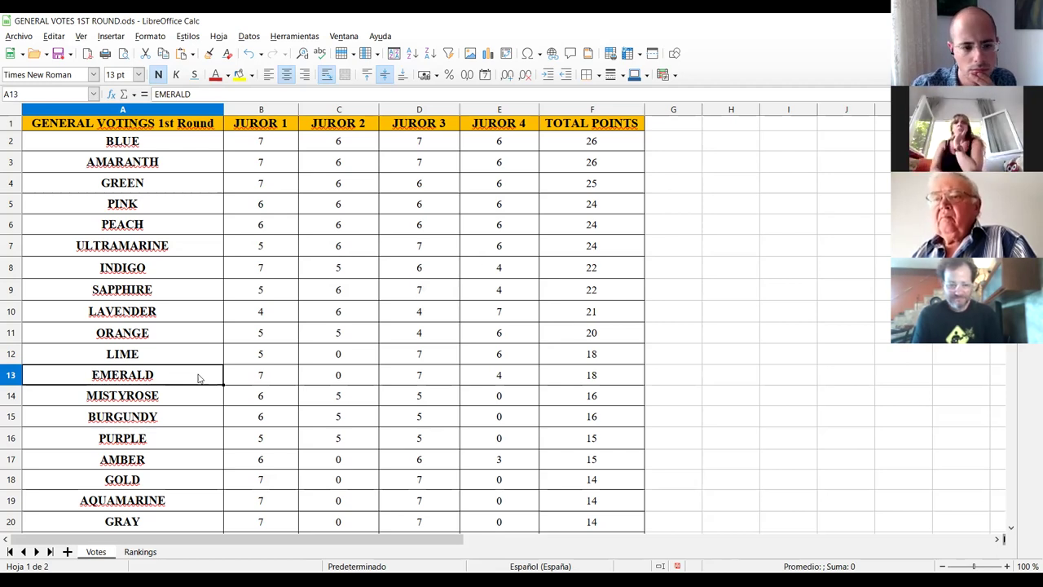
key(Right)
key(Right)
key(Right)
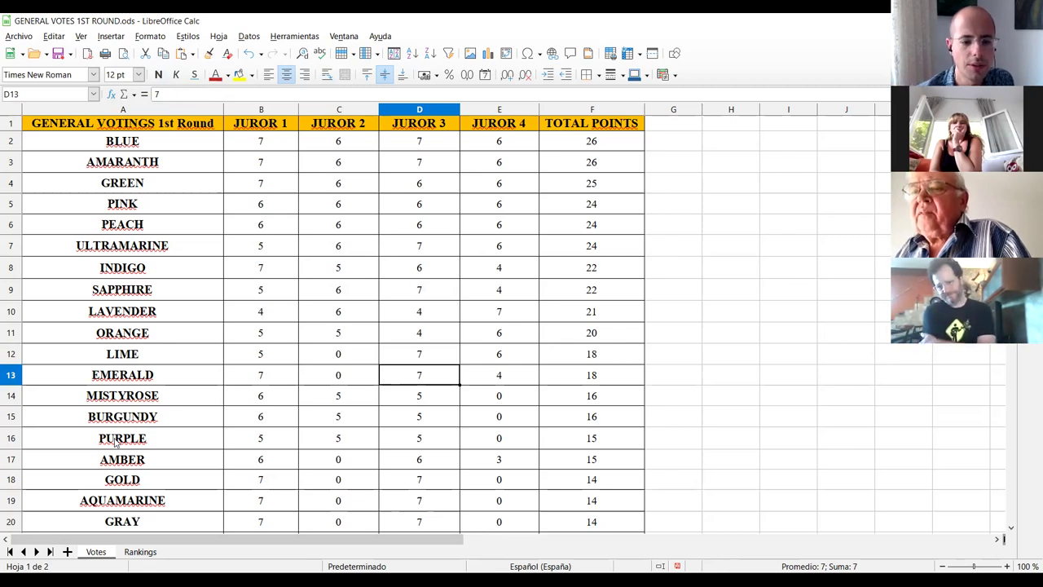
key(Left)
key(Left)
key(Left)
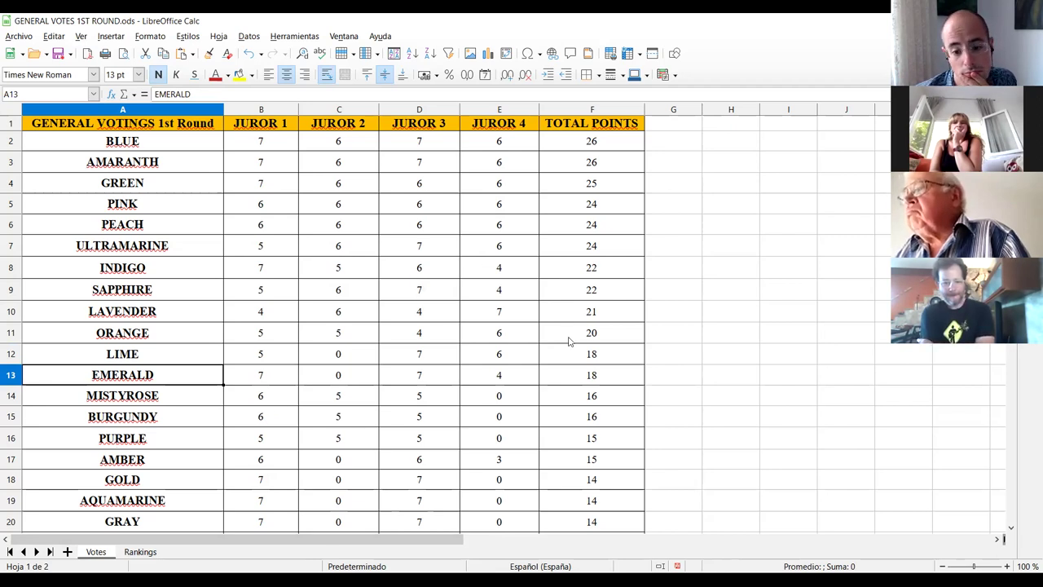
Check EMERALD's total points against its Juror 1 and Juror 3 scores.
click(579, 380)
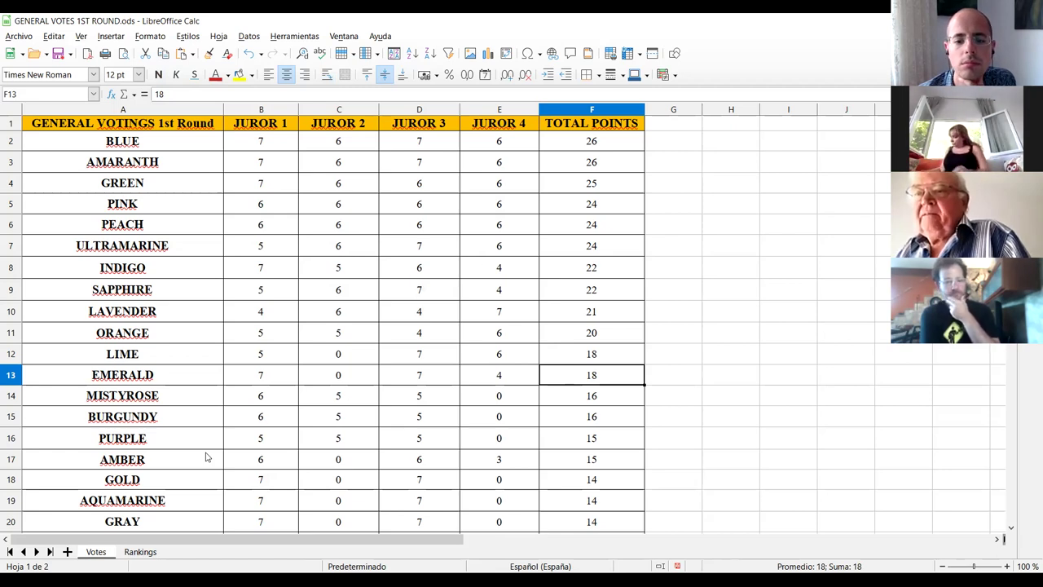
click(214, 384)
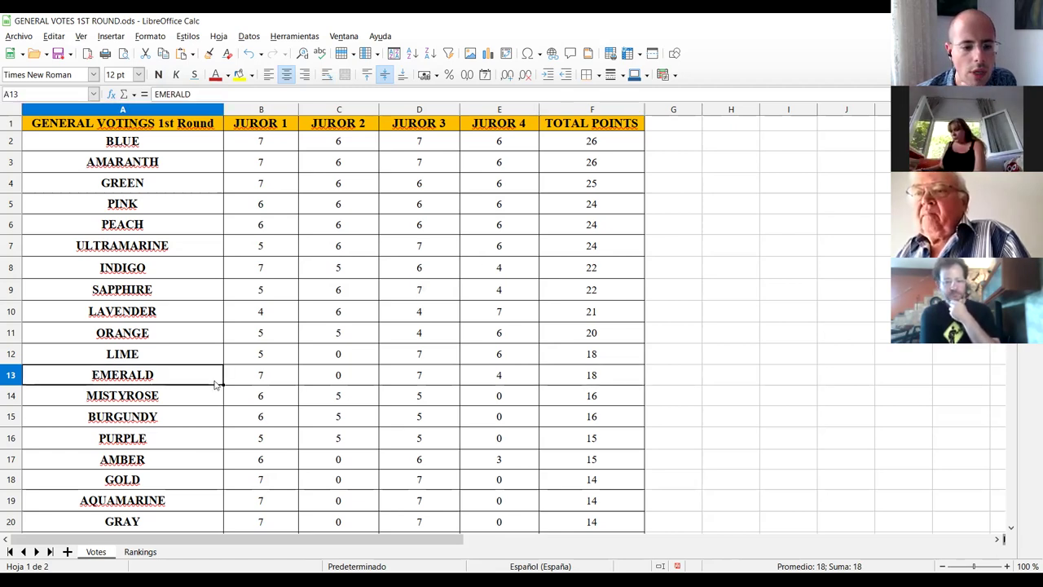
click(272, 383)
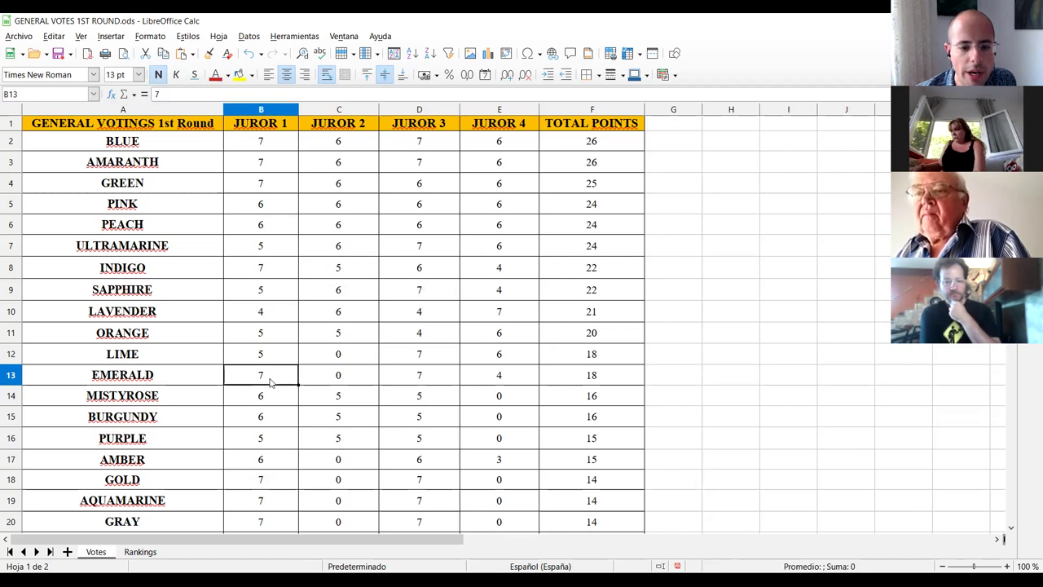
click(405, 377)
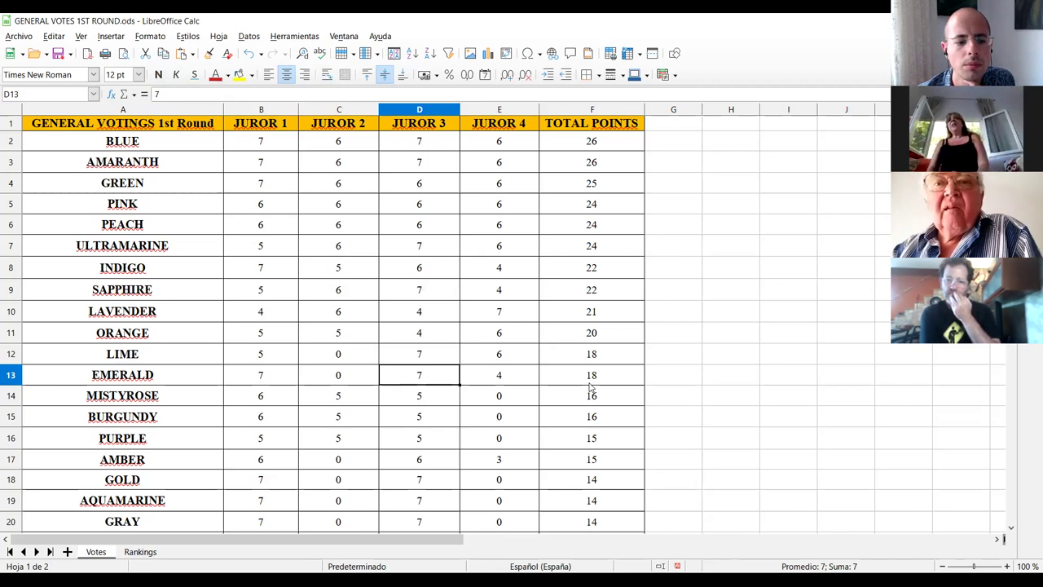
click(146, 376)
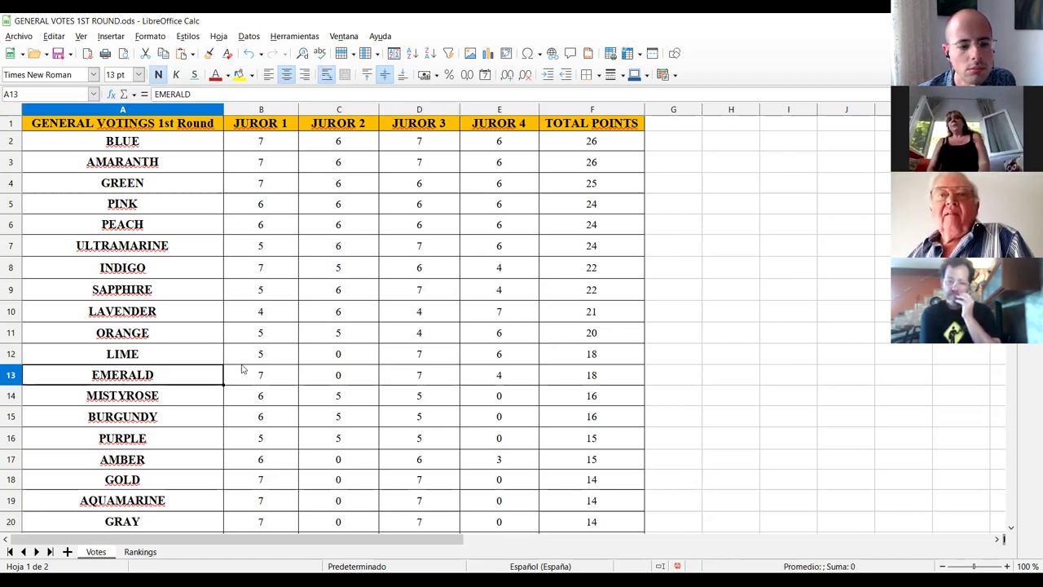
click(591, 379)
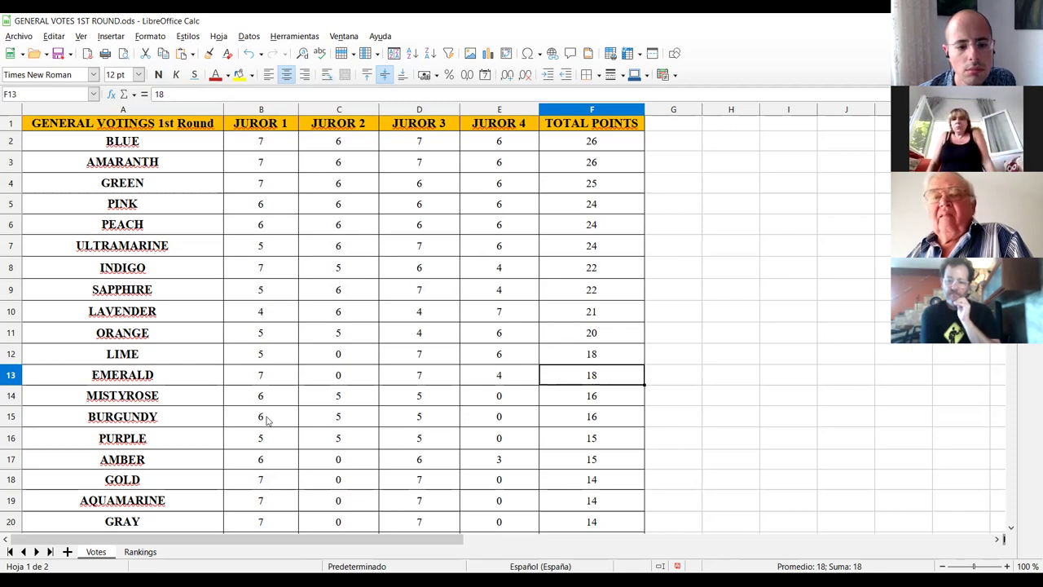
click(74, 382)
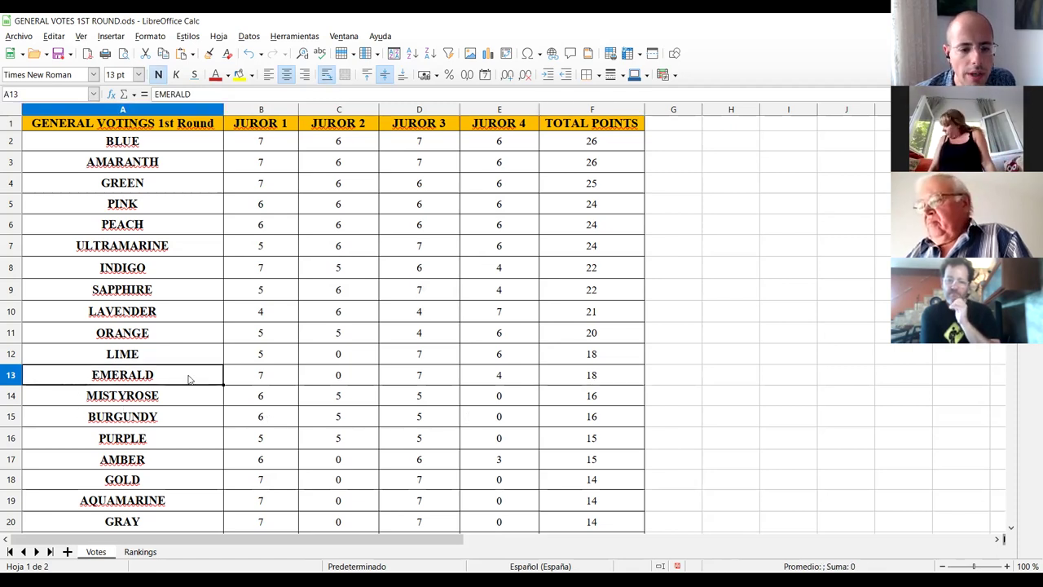
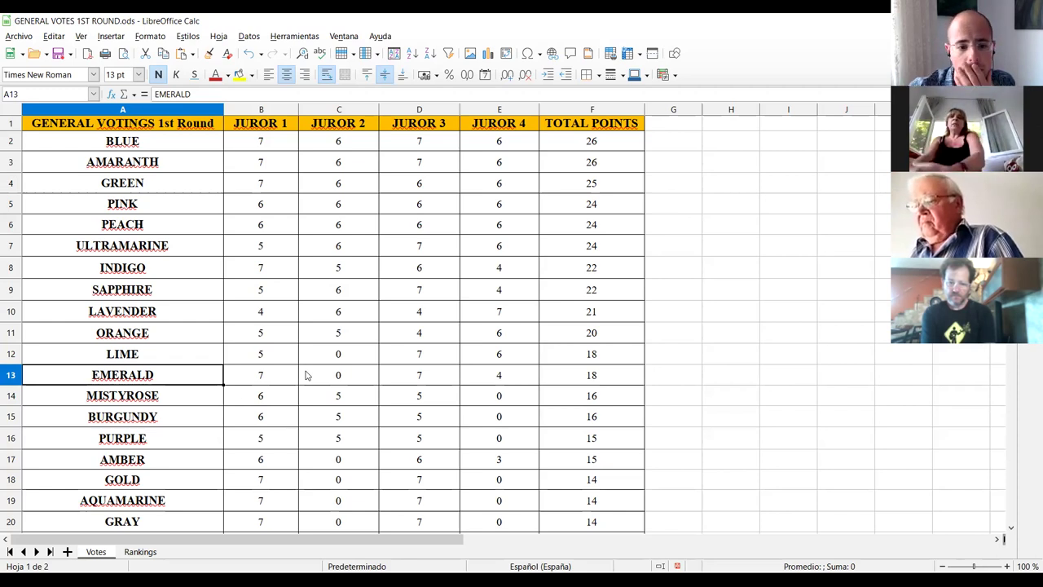
Examine LIME's scores from Jurors 1, 2 and 3.
key(Right)
key(Up)
key(Right)
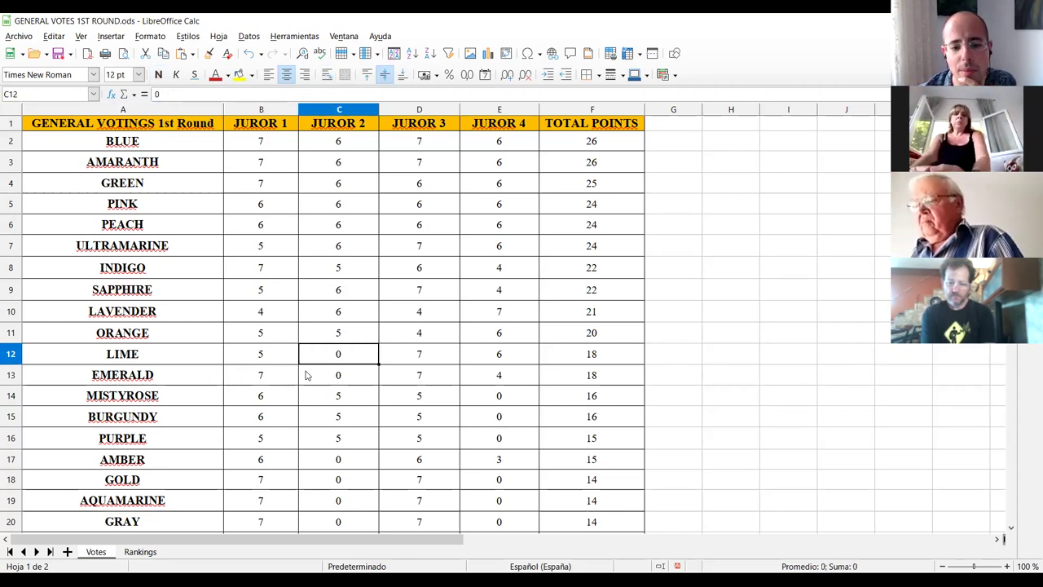
key(Right)
key(Left)
Move up to the LAVENDER row and compare its scores from Jurors 1, 2 and 3.
key(Up)
key(Up)
key(Left)
key(Right)
key(Left)
key(Right)
key(Right)
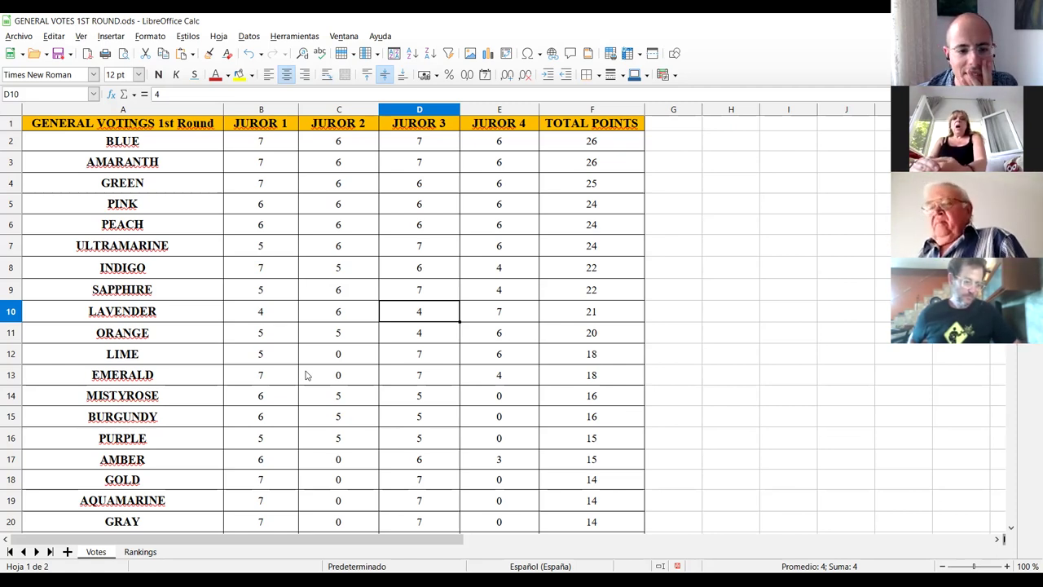
Locate the SAPPHIRE entry and read all four juror scores through to its total points.
key(Up)
key(Left)
key(Left)
key(Left)
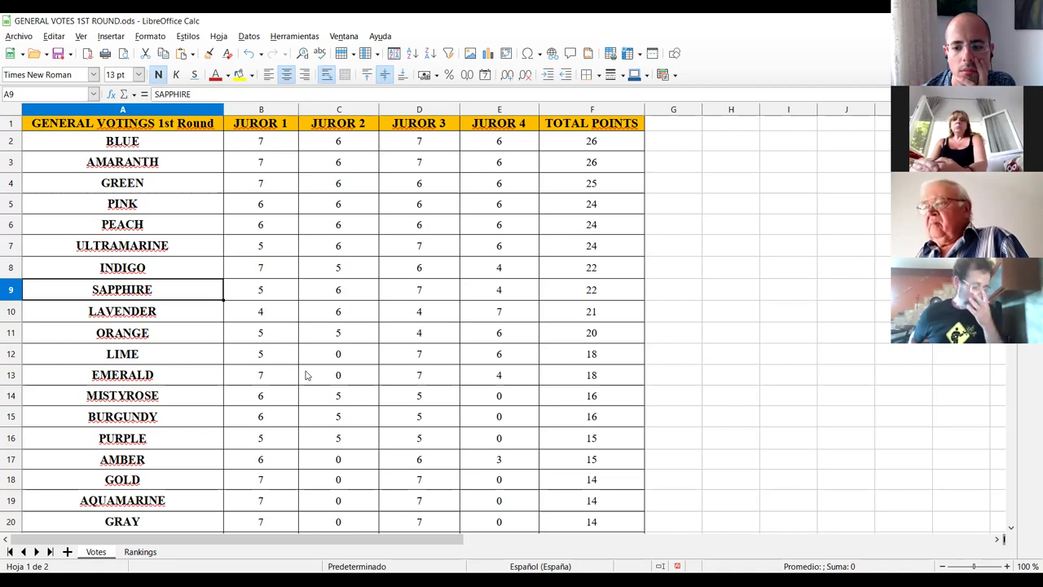
key(Right)
key(Right)
key(Right)
key(Right)
key(Right)
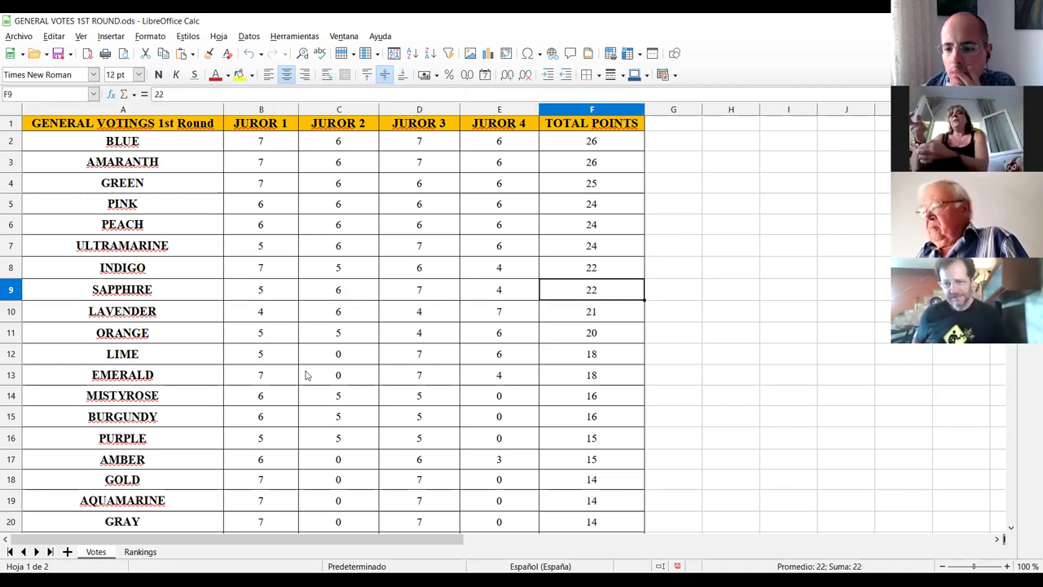
Reread the SAPPHIRE row back to its name and across to its total points once more.
key(Left)
key(Left)
key(Left)
key(Left)
key(Left)
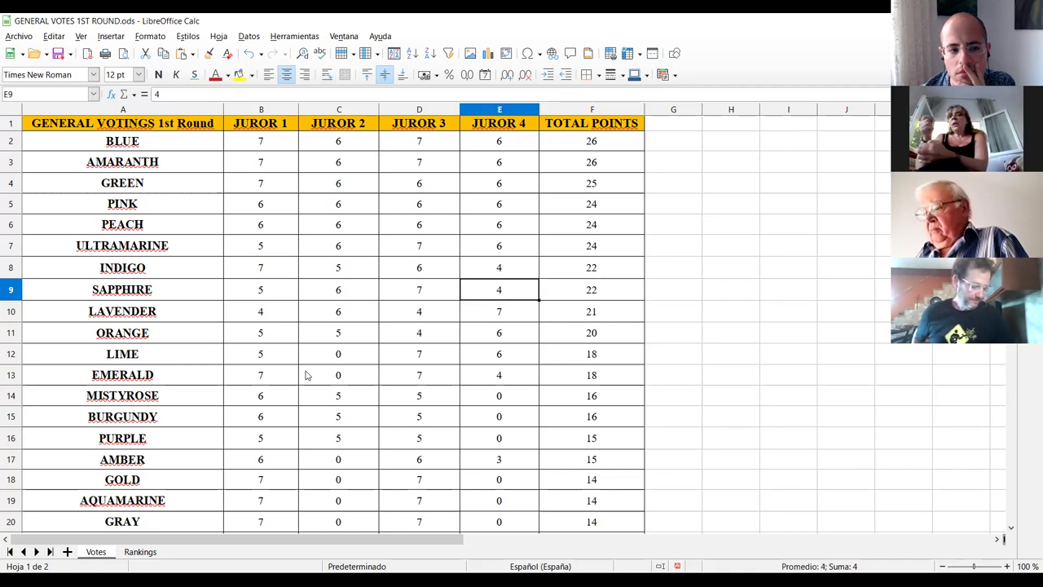
key(Down)
key(Up)
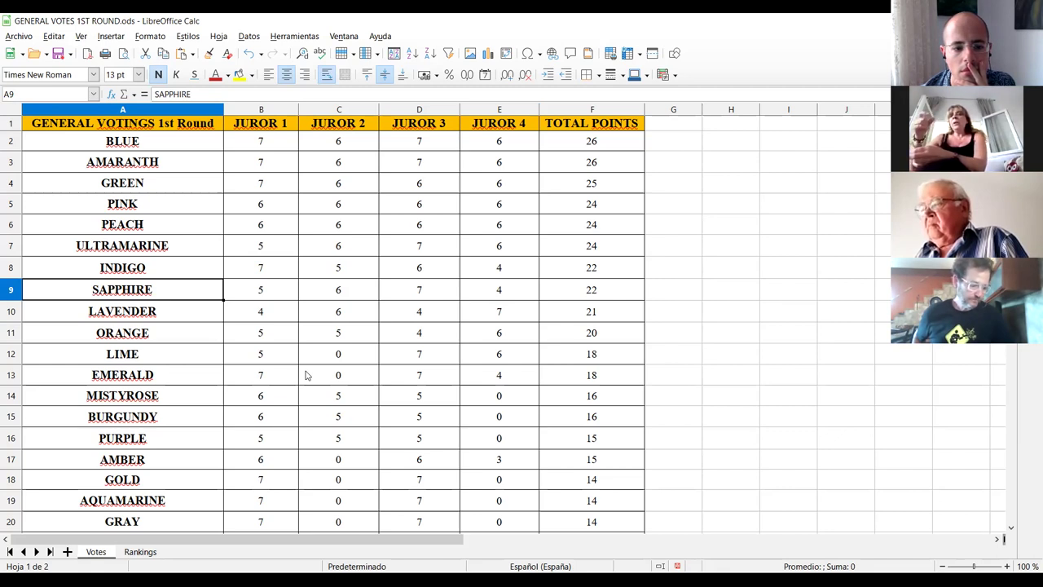
key(Right)
key(Right)
key(Right)
key(Right)
key(Right)
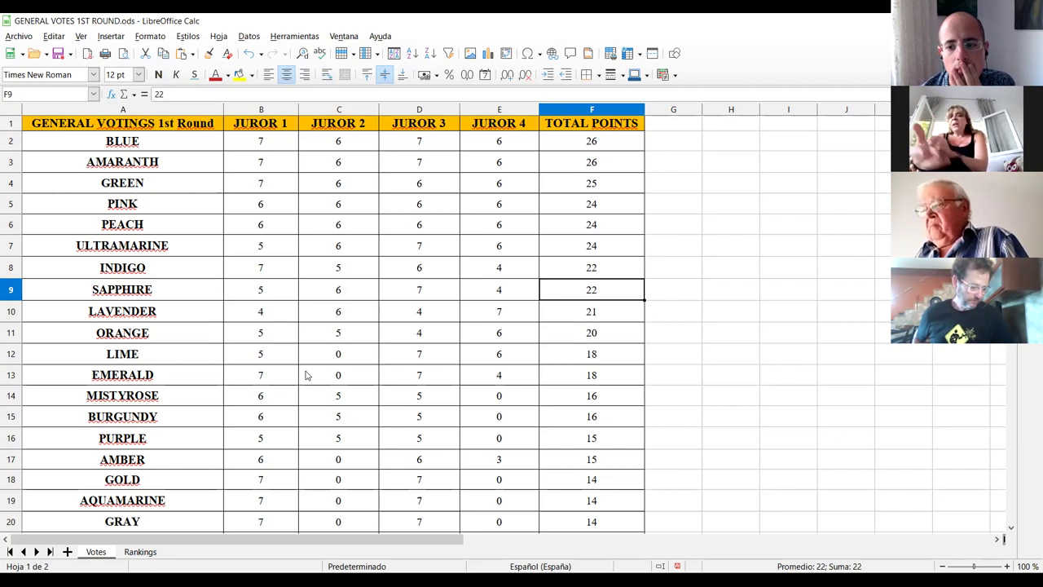
Compare the total points going down the ranking from SAPPHIRE to GOLD.
key(Down)
key(Down)
key(Down)
key(Down)
key(Down)
key(Down)
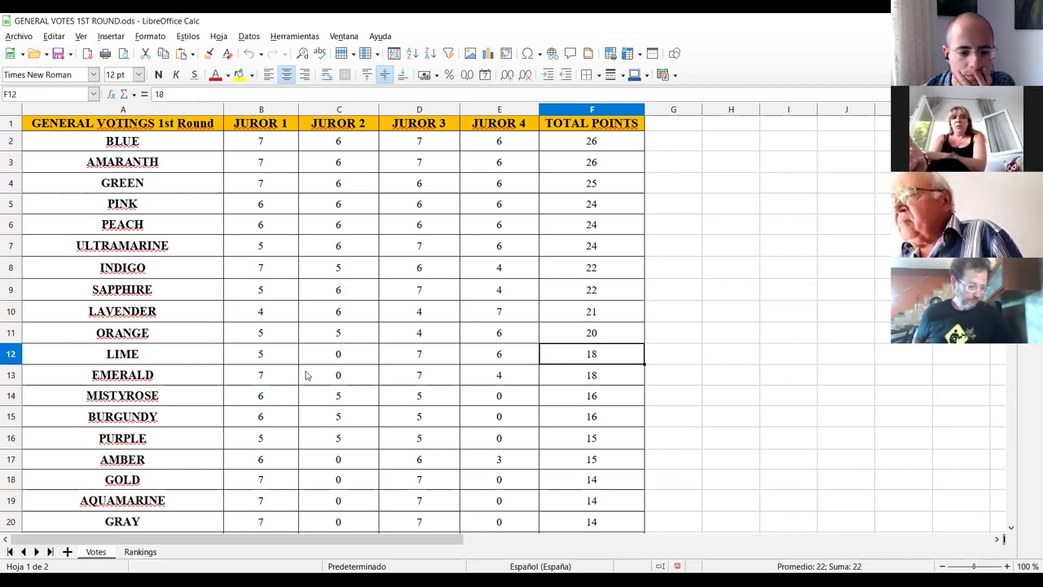
key(Down)
key(Down)
key(Down)
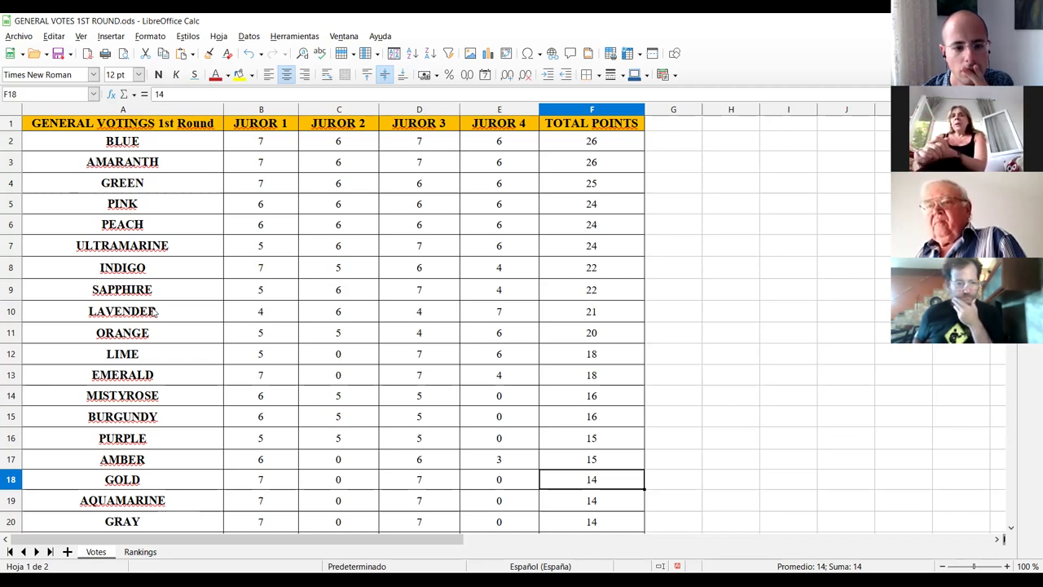
Return to the SAPPHIRE entry, then read EMERALD's scores from Juror 1 to Juror 4.
click(163, 283)
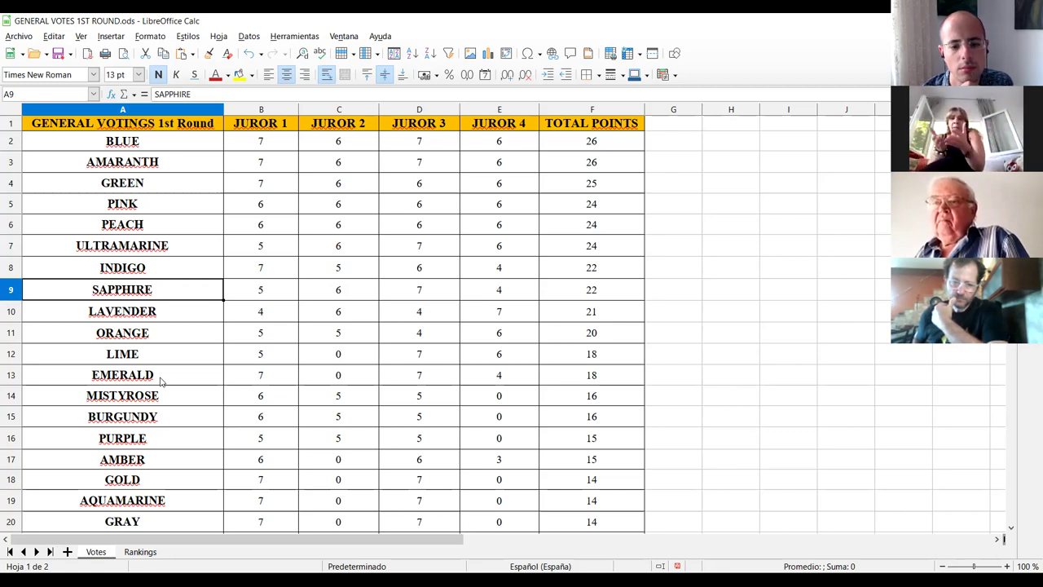
click(261, 378)
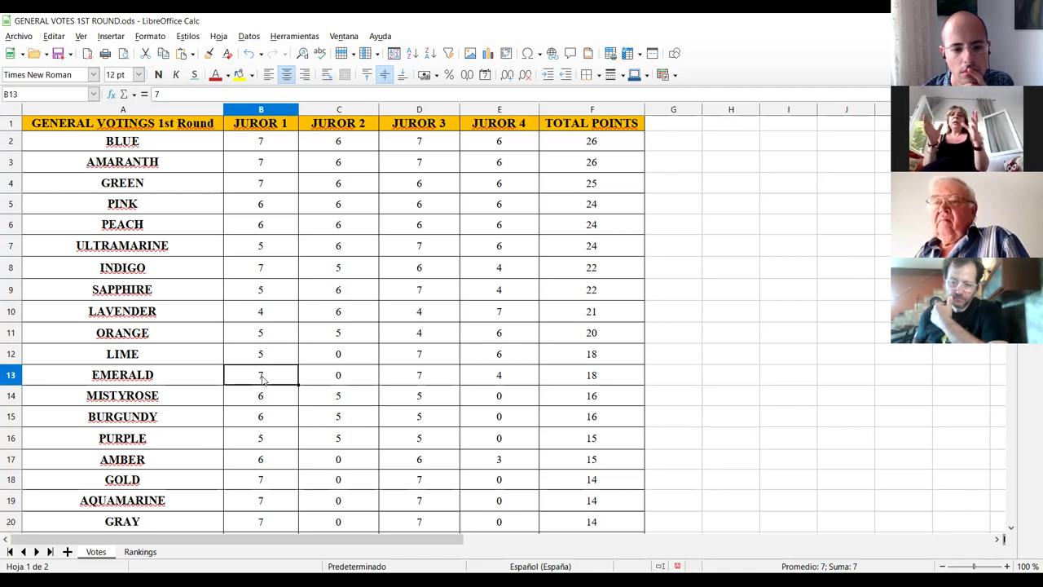
key(Right)
key(Right)
key(Right)
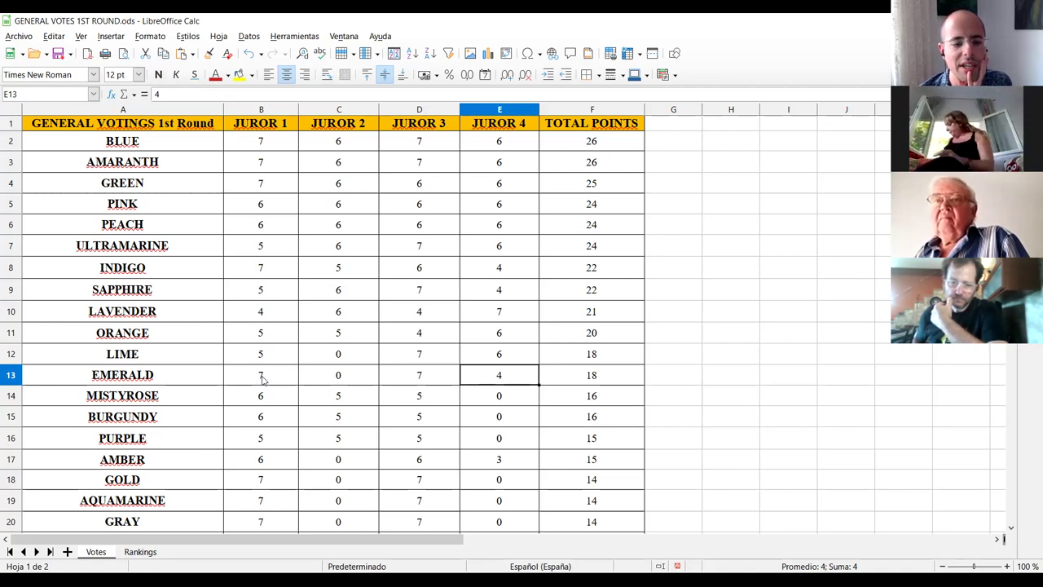
Compare the Juror 4 scores going down from EMERALD to AQUAMARINE.
key(Down)
key(Down)
key(Down)
key(Down)
key(Down)
key(Down)
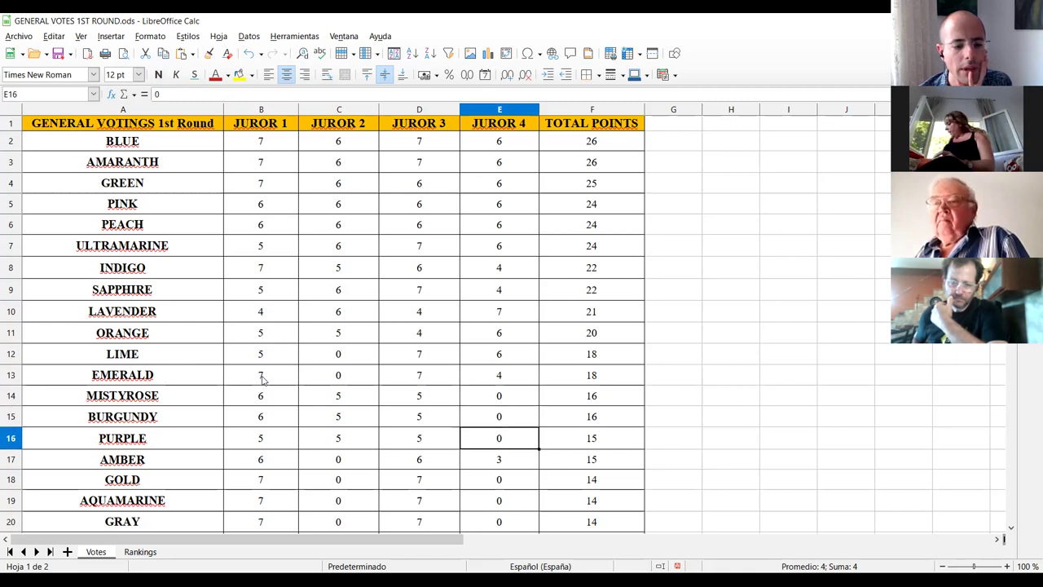
Review AQUAMARINE's scores from Jurors 1, 2 and 3, ending on the entry's name.
key(Left)
key(Left)
key(Left)
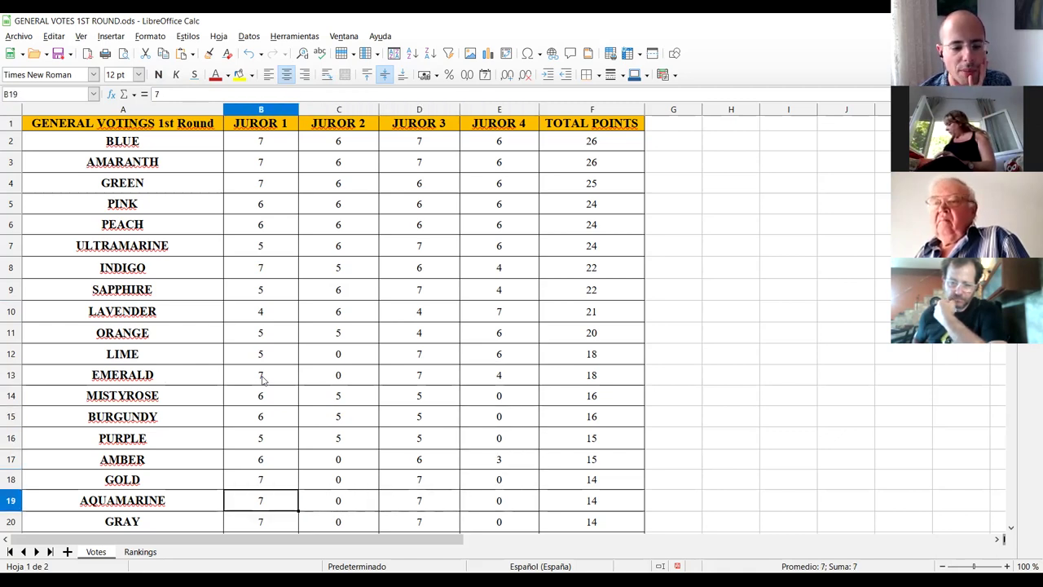
key(Right)
key(Right)
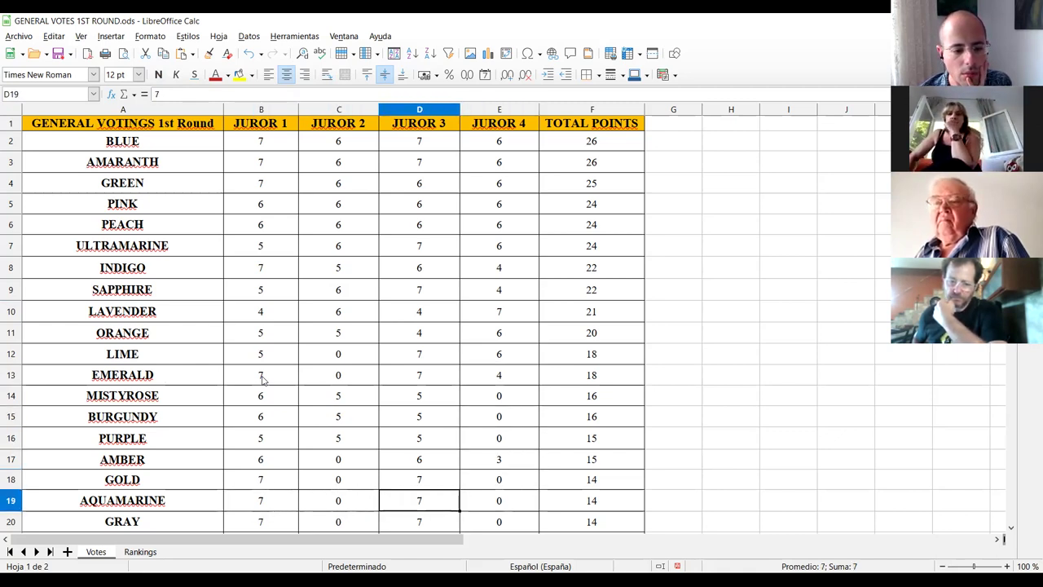
key(Left)
key(Left)
key(Left)
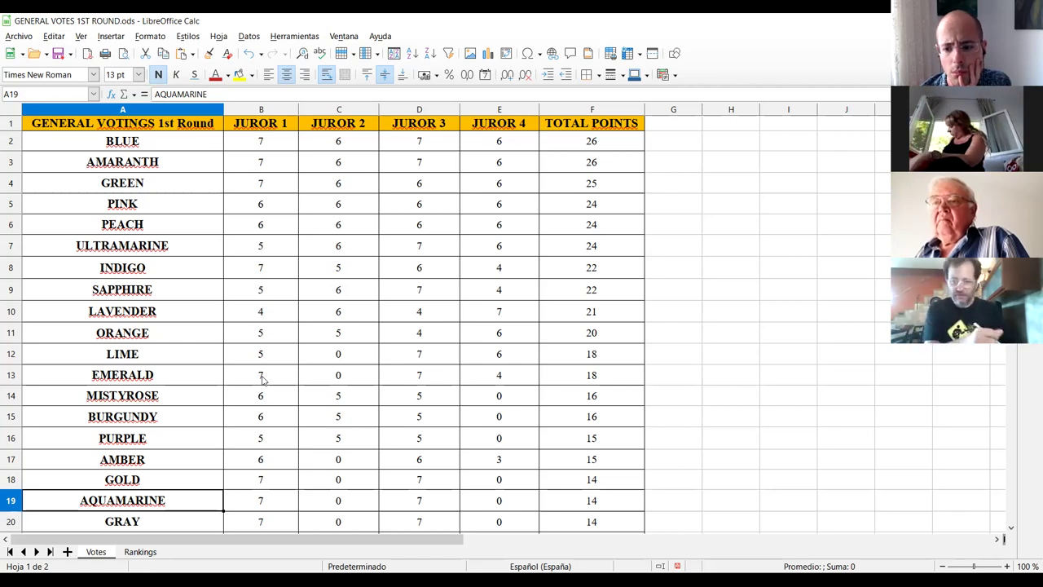
Go back up through the entry names from AQUAMARINE to the first-ranked entry, BLUE.
key(Up)
key(Up)
key(Up)
key(Up)
key(Up)
key(Up)
key(Up)
key(Up)
key(Up)
key(Up)
key(Up)
key(Up)
key(Up)
key(Up)
key(Up)
key(Up)
key(Up)
key(Up)
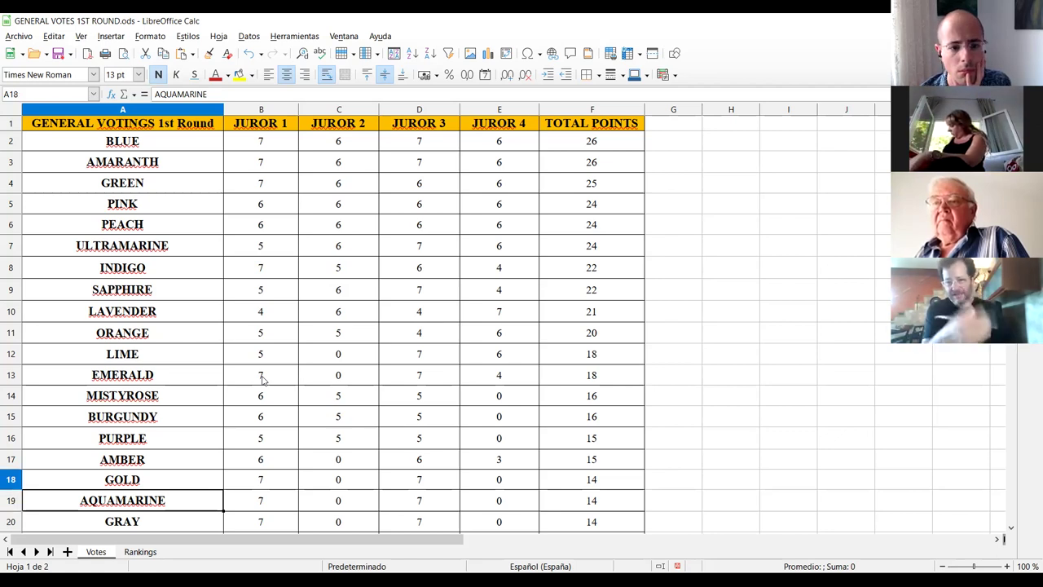
key(Down)
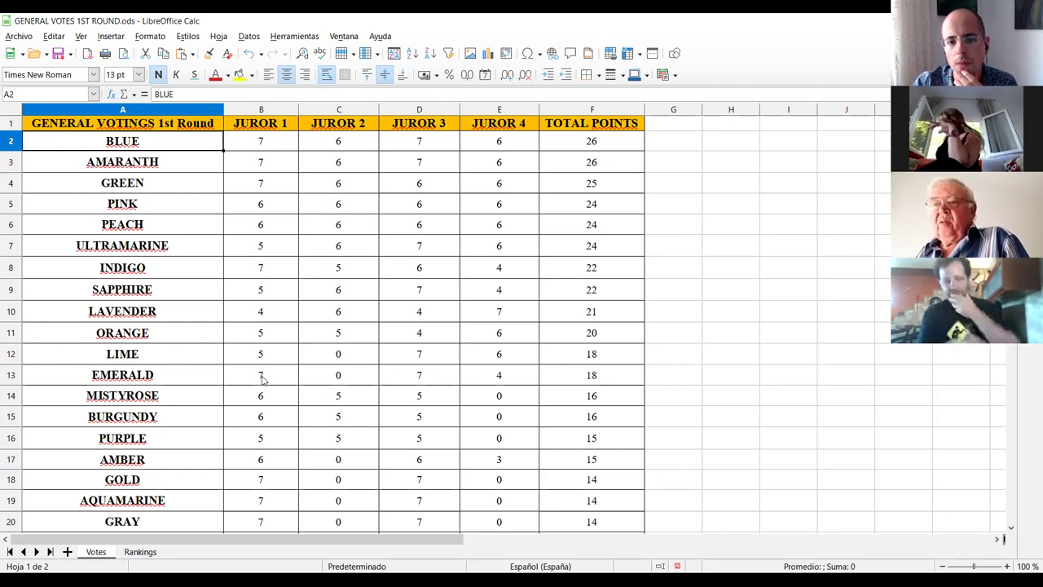
Review BLUE's scores from Juror 1 to Juror 4, ending on its total points.
key(Right)
key(Right)
key(Right)
key(Right)
key(Right)
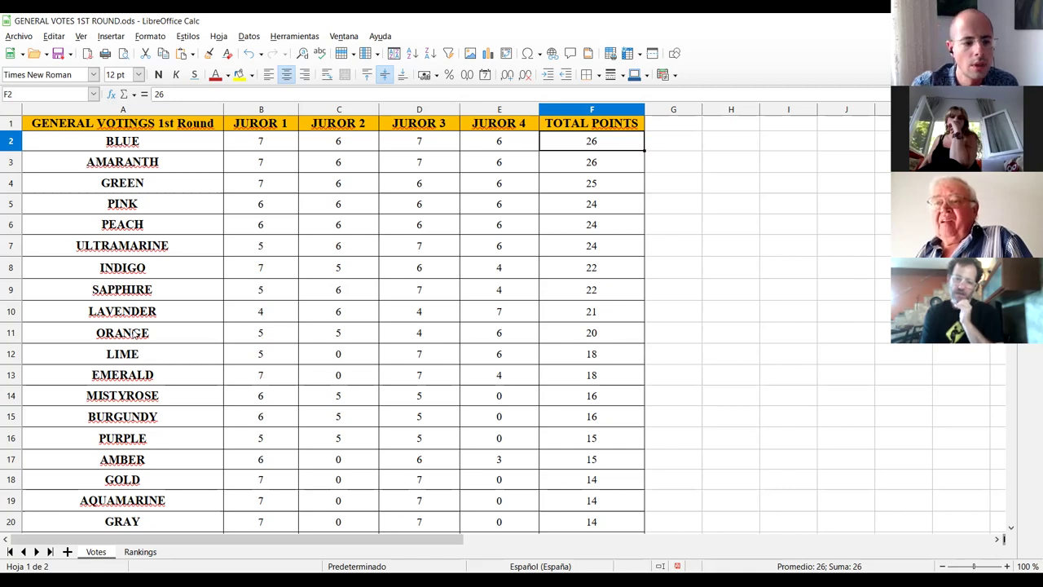
Go down through the ranked entry names from BLUE to LAVENDER, checking INDIGO and SAPPHIRE on the way.
click(149, 145)
key(Down)
key(Down)
key(Down)
key(Down)
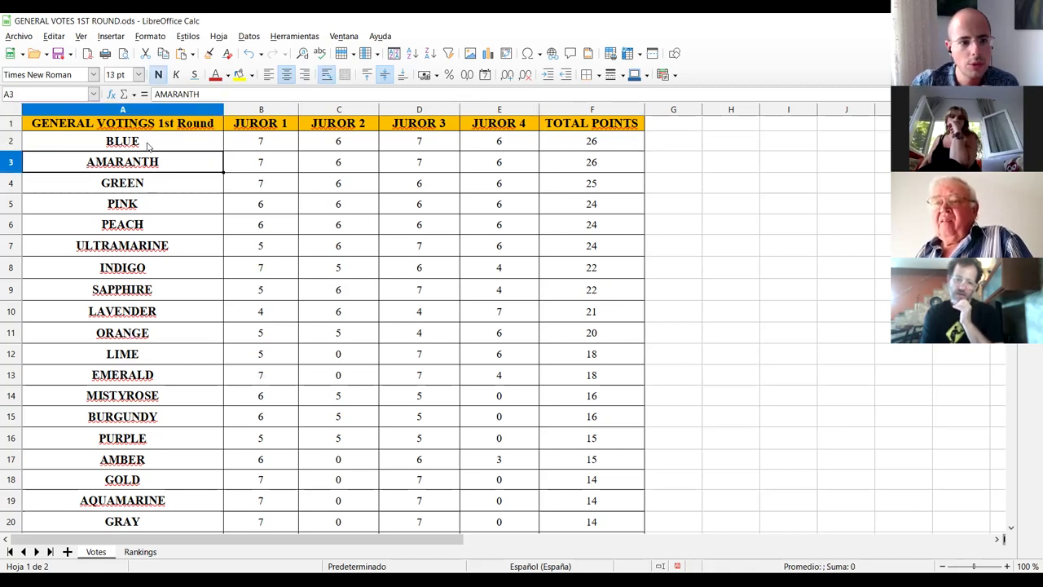
key(Down)
key(Down)
key(Down)
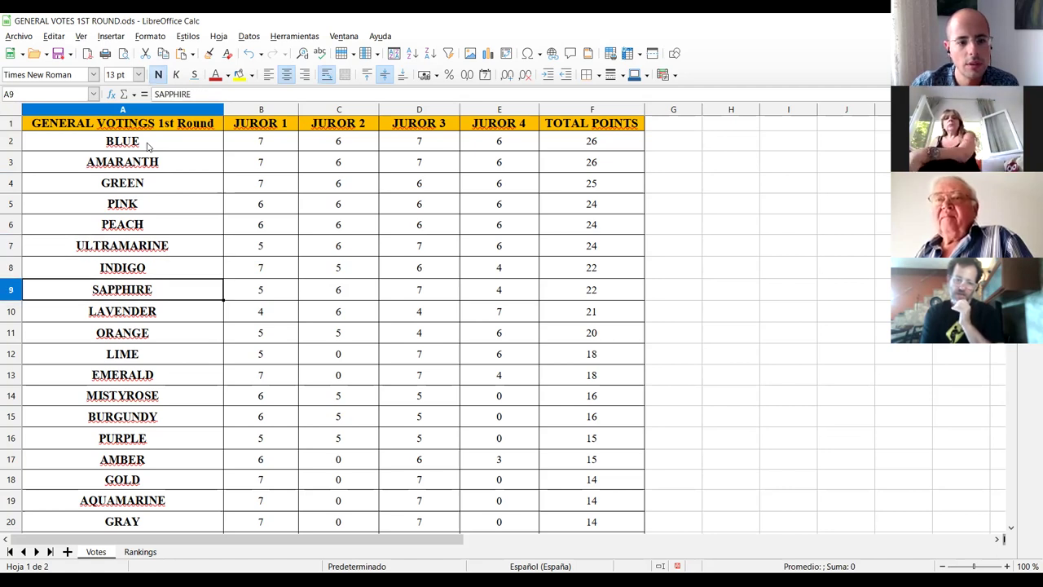
key(Up)
key(Down)
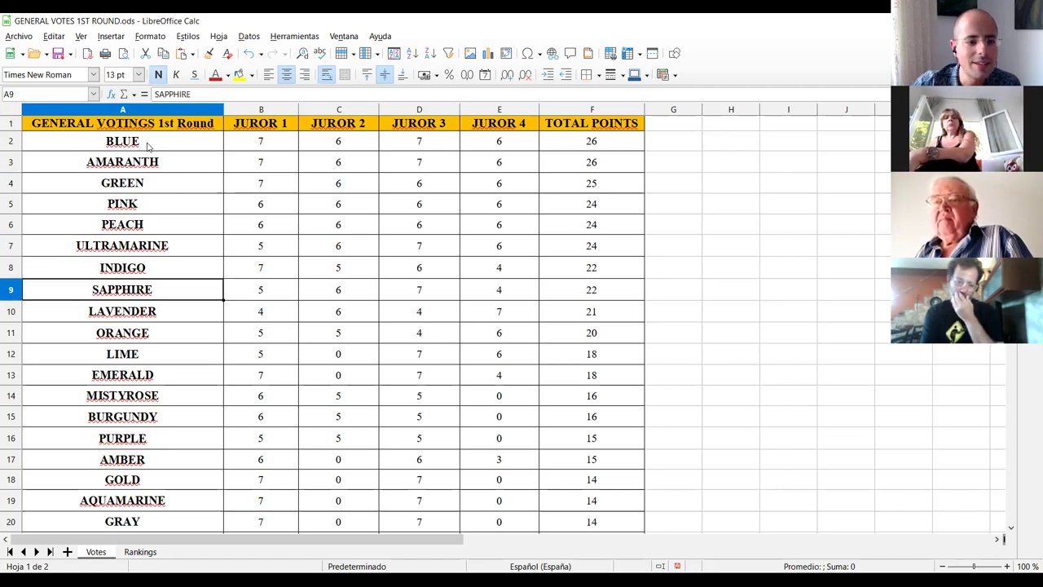
key(Down)
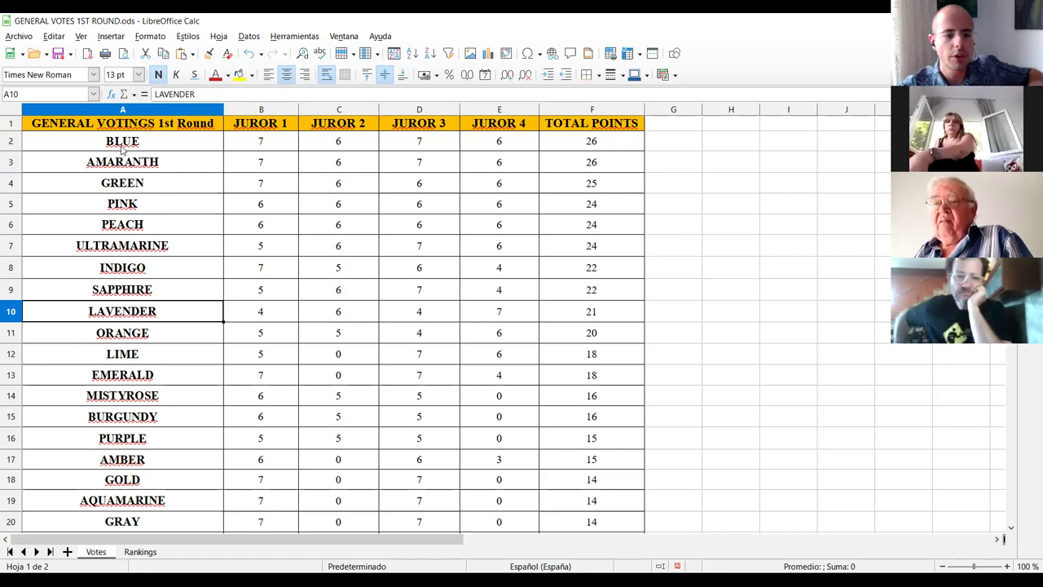
Fill the full rows of the first five entries, BLUE to PEACH, with a light green background from name to total points.
click(123, 145)
key(shift+Right)
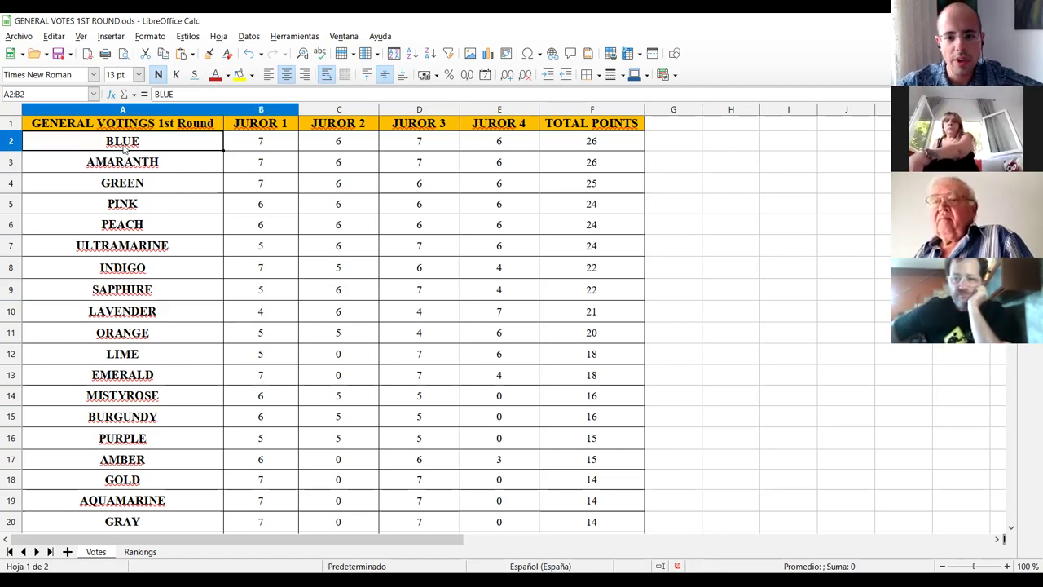
key(shift+Right)
key(shift+Right)
key(shift+Right)
key(shift+Right)
key(shift+Down)
key(shift+Down)
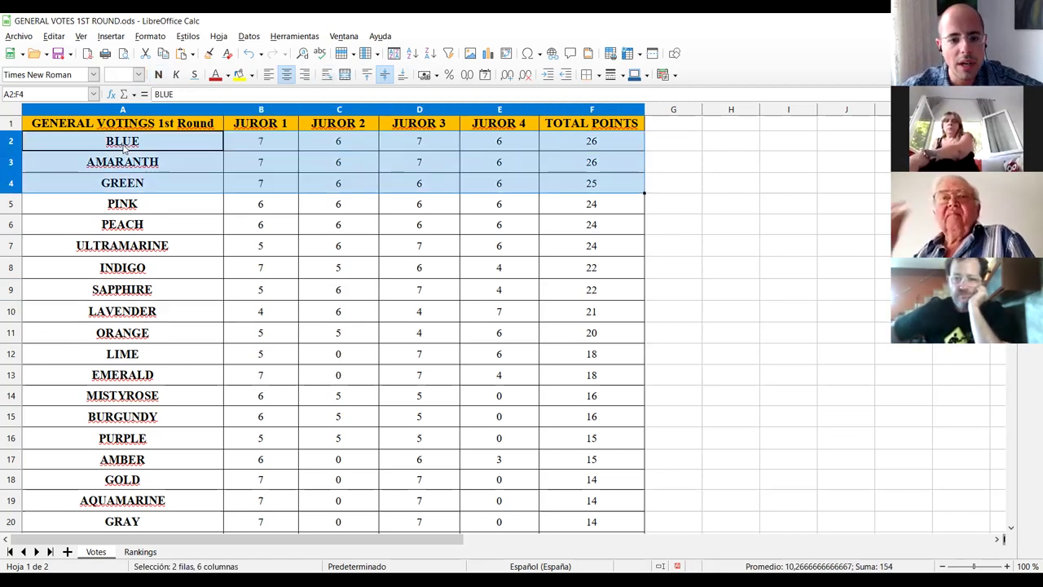
key(shift+Down)
key(shift+Down)
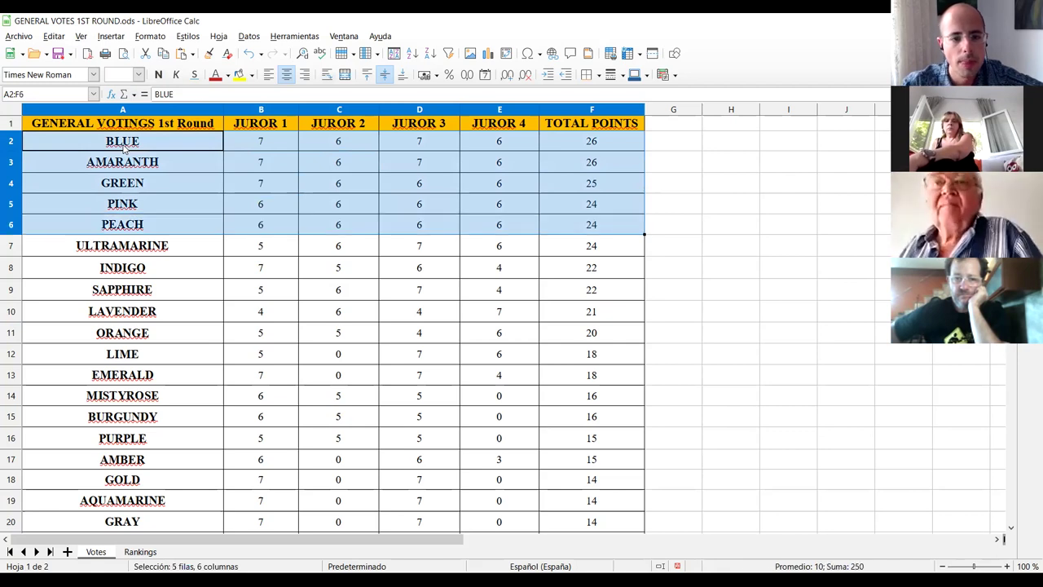
click(239, 74)
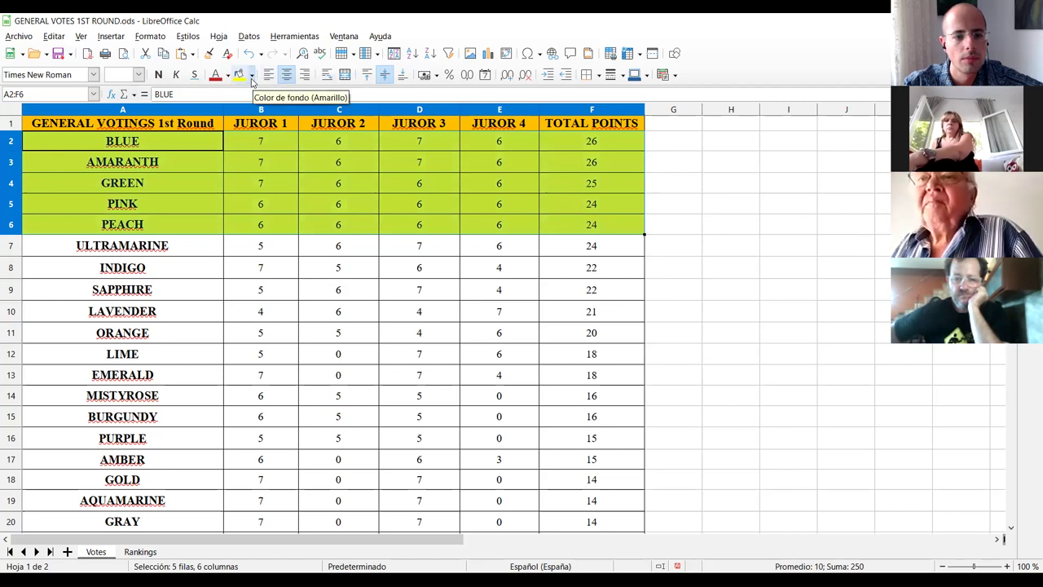
click(251, 75)
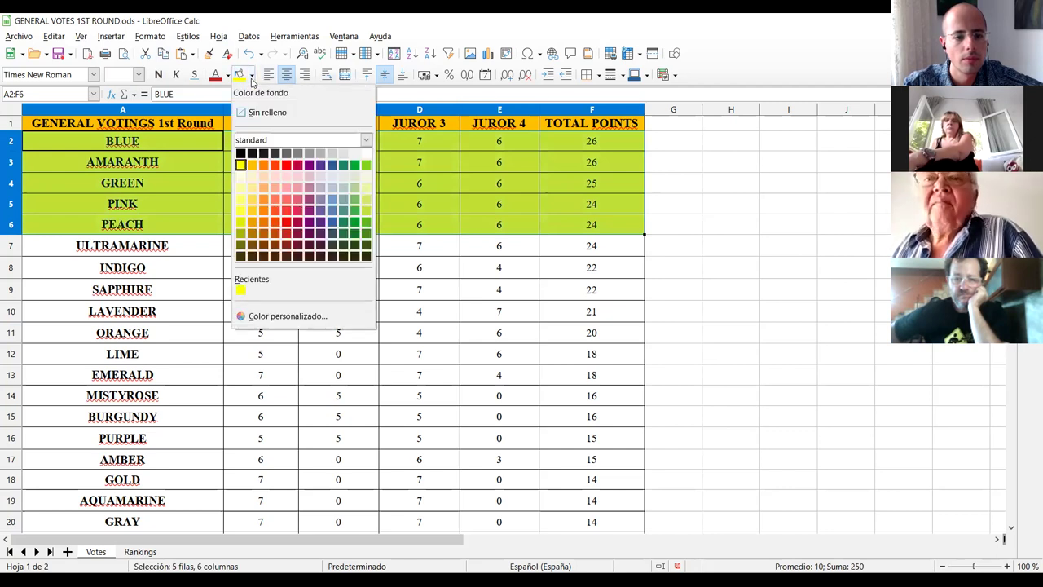
click(367, 169)
click(241, 310)
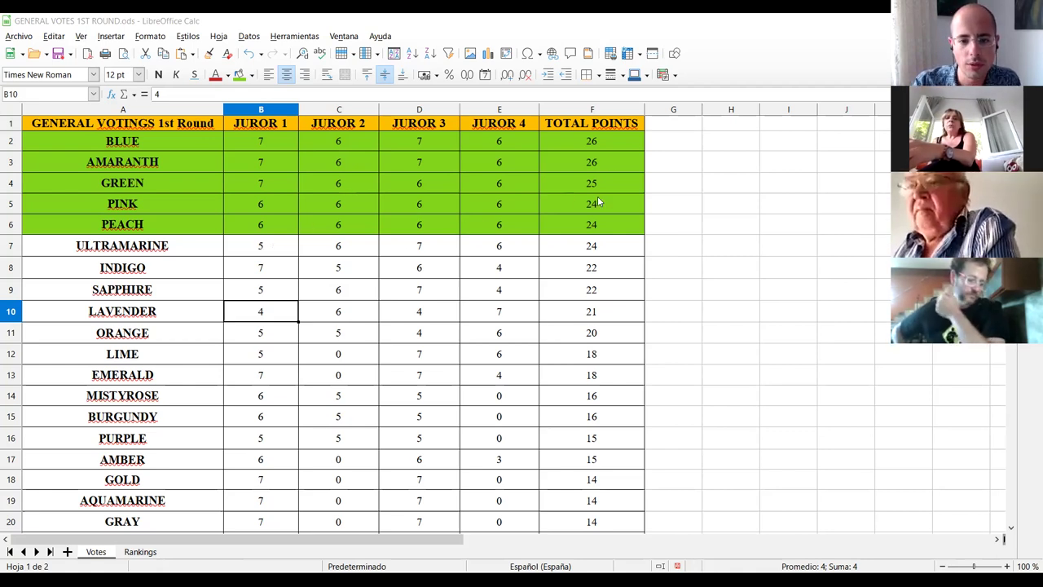
Review ULTRAMARINE's scores from Juror 1 to Juror 4 and its total points.
click(248, 255)
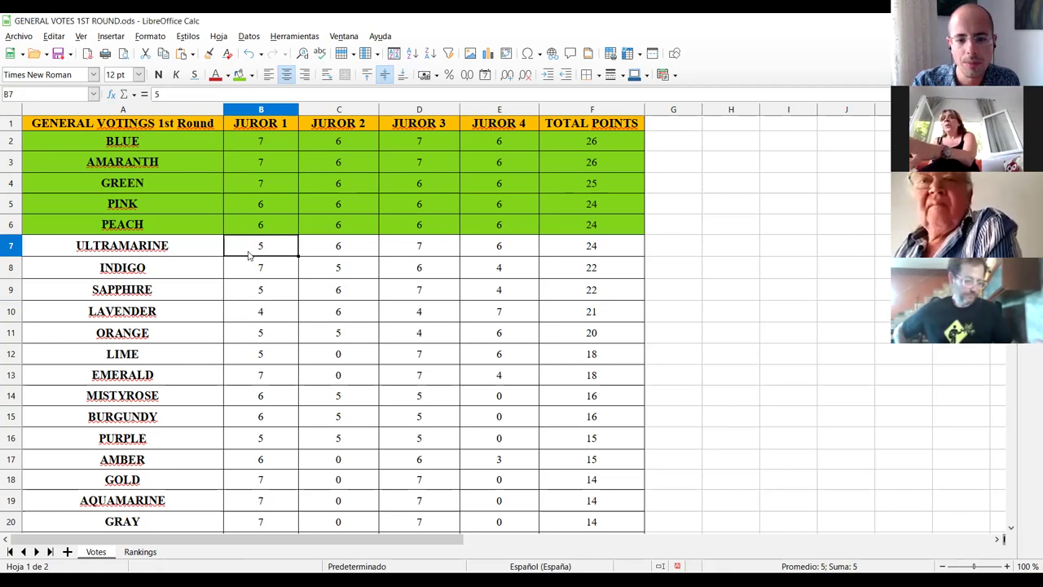
key(Right)
key(Right)
key(Right)
key(Right)
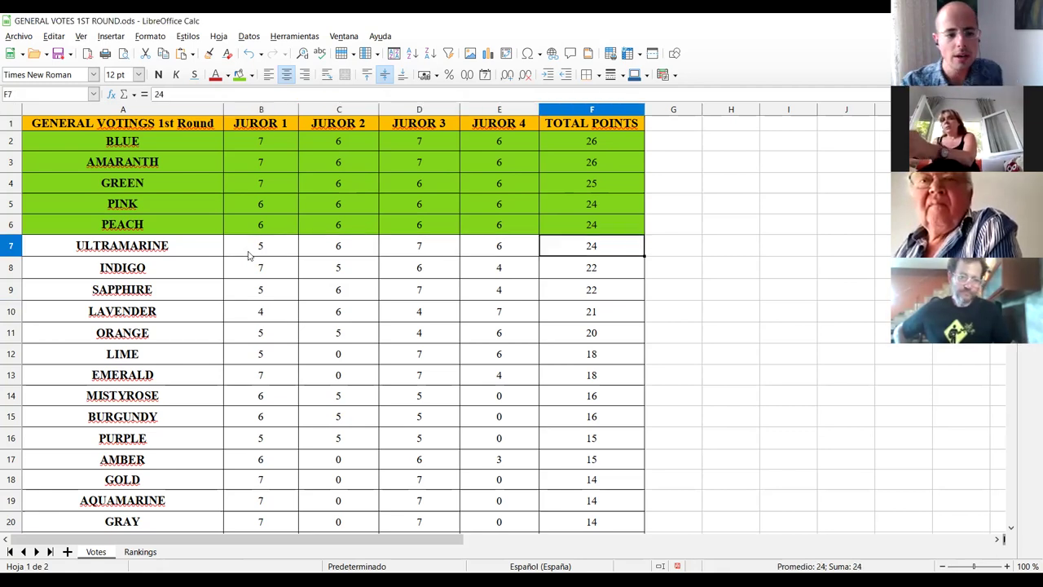
Fill ULTRAMARINE's row, from name to total points, with the same light green background.
key(Left)
key(Left)
key(Left)
key(Left)
key(Left)
key(shift+Right)
key(shift+Right)
key(shift+Right)
key(shift+Right)
key(shift+Right)
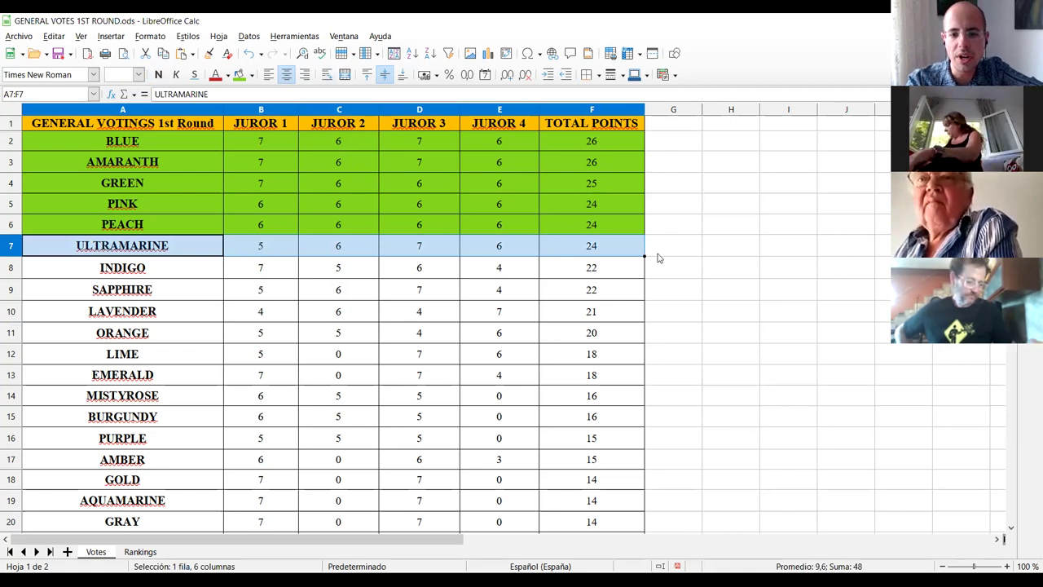
click(239, 75)
click(323, 274)
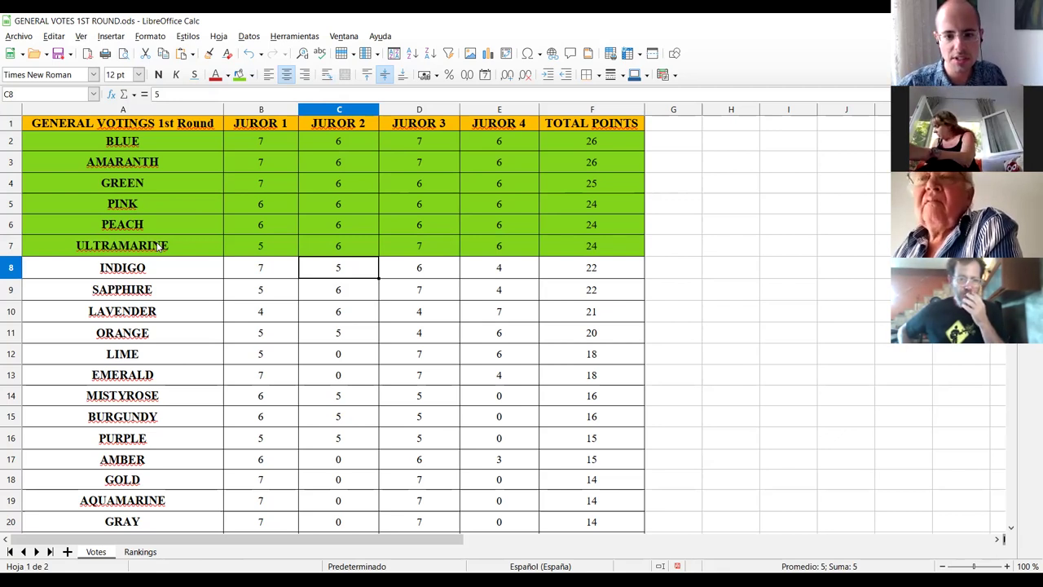
Examine the next entries below the green rows, from INDIGO down to LAVENDER, and return to INDIGO.
key(Left)
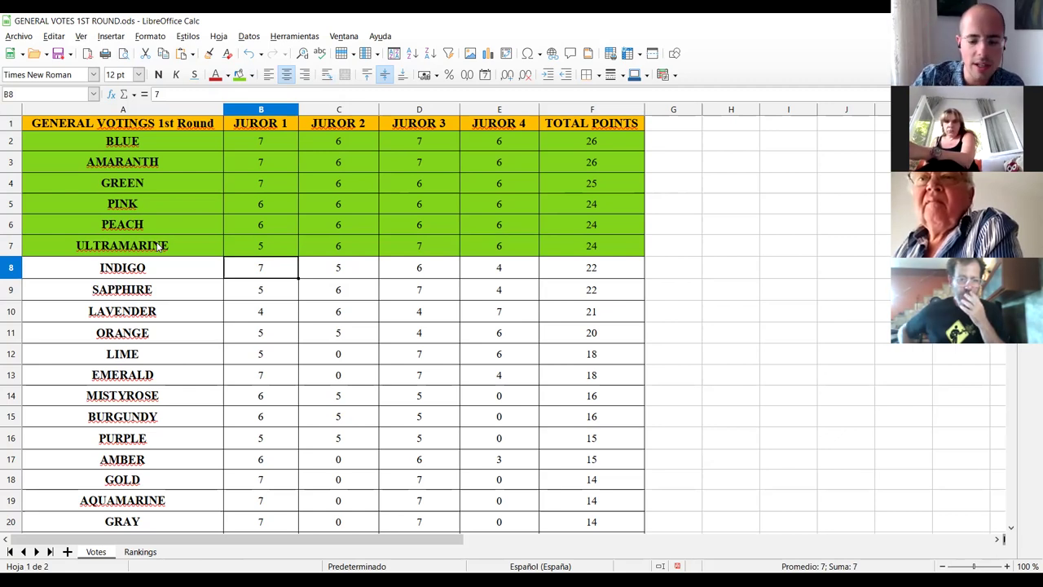
key(Left)
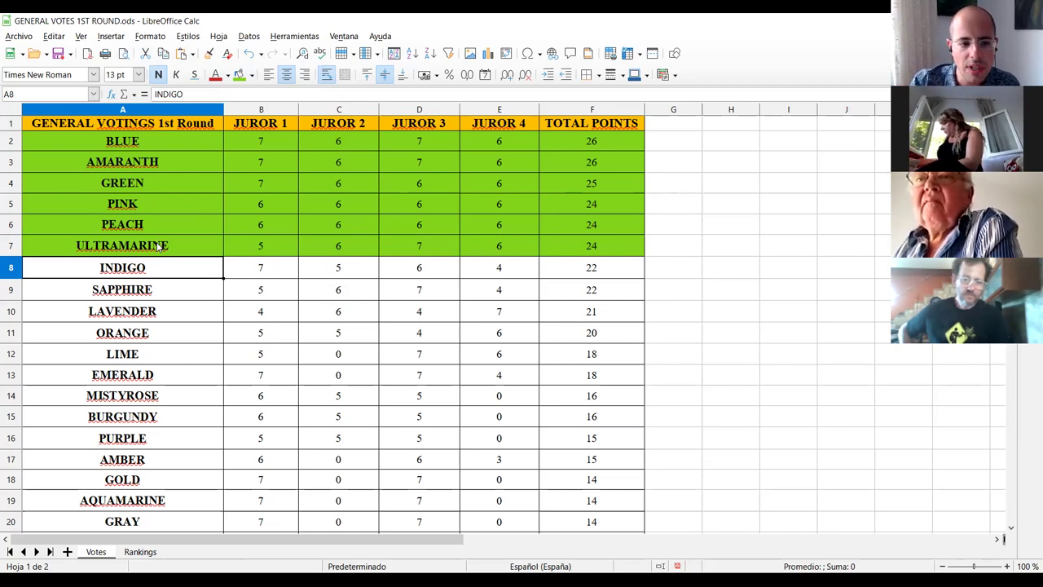
key(Down)
key(Up)
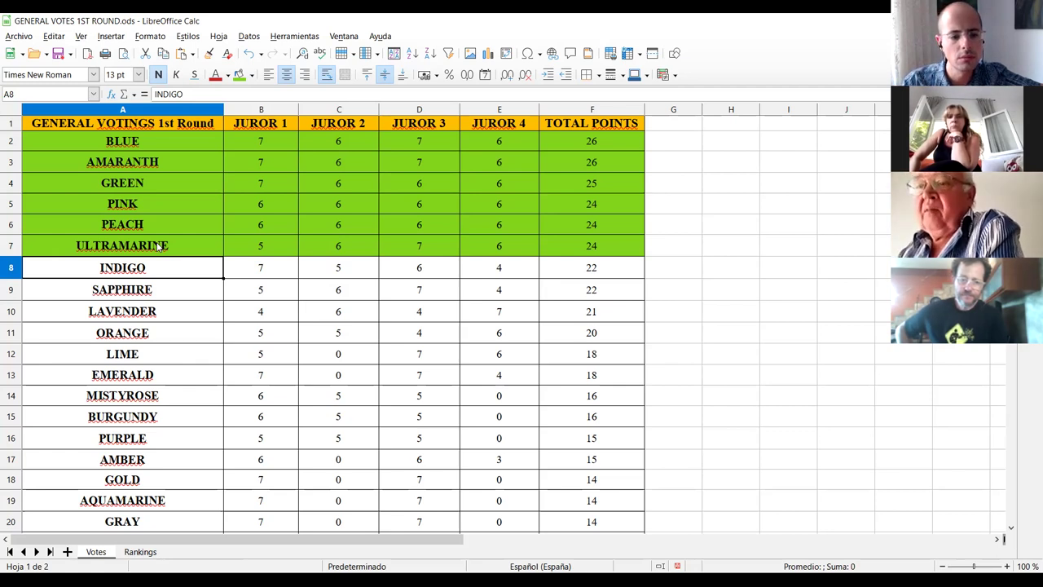
key(Down)
key(Down)
key(Up)
key(Up)
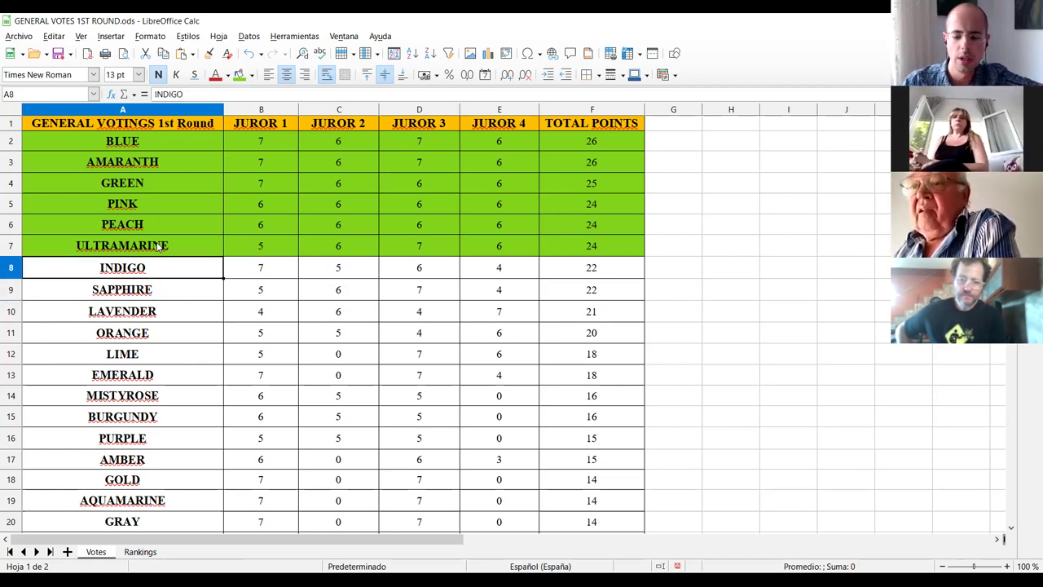
Fill the INDIGO and SAPPHIRE rows, from name to total points, with the same light green background.
key(shift+Right)
key(shift+Right)
key(shift+Right)
key(shift+Right)
key(shift+Right)
key(shift+Down)
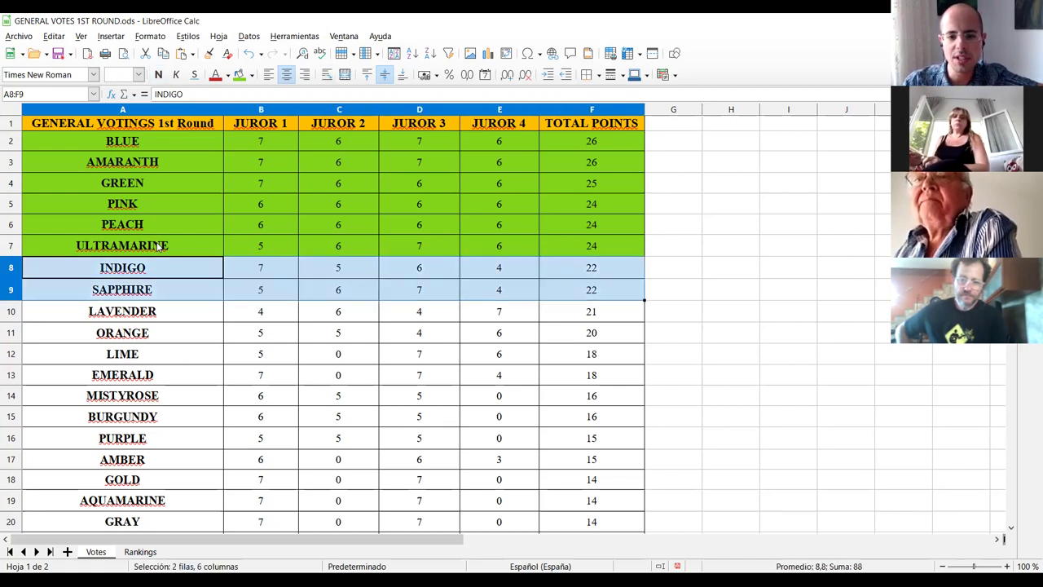
click(239, 74)
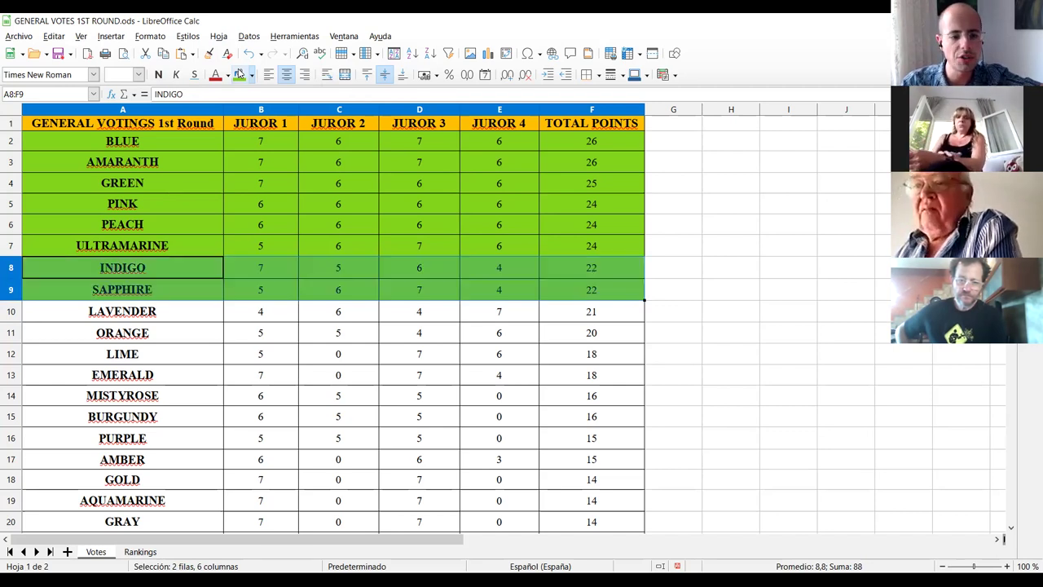
Go through the uncoloured entries below SAPPHIRE, from LAVENDER down to EMERALD.
key(Down)
key(Down)
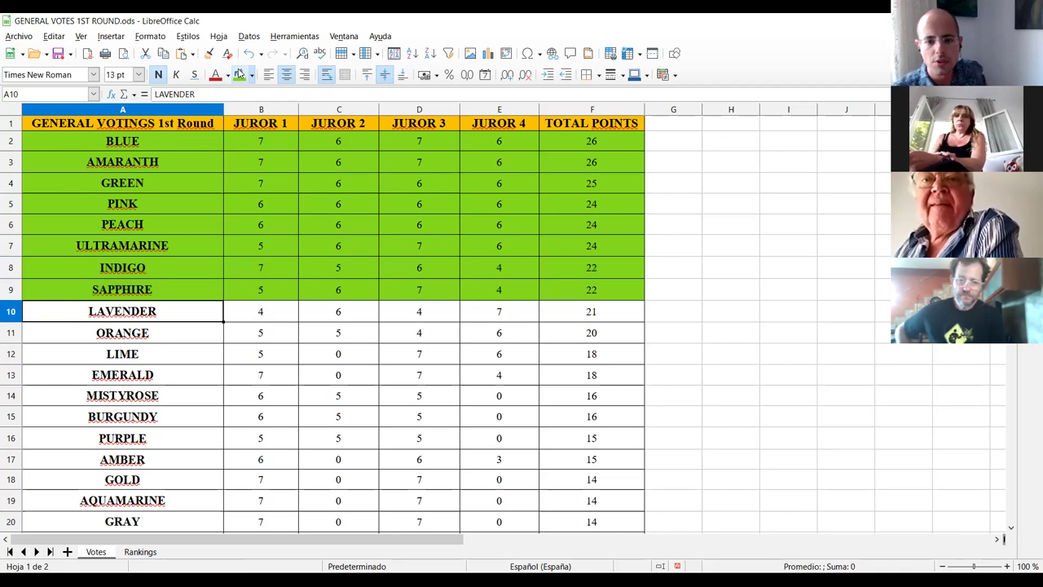
key(Up)
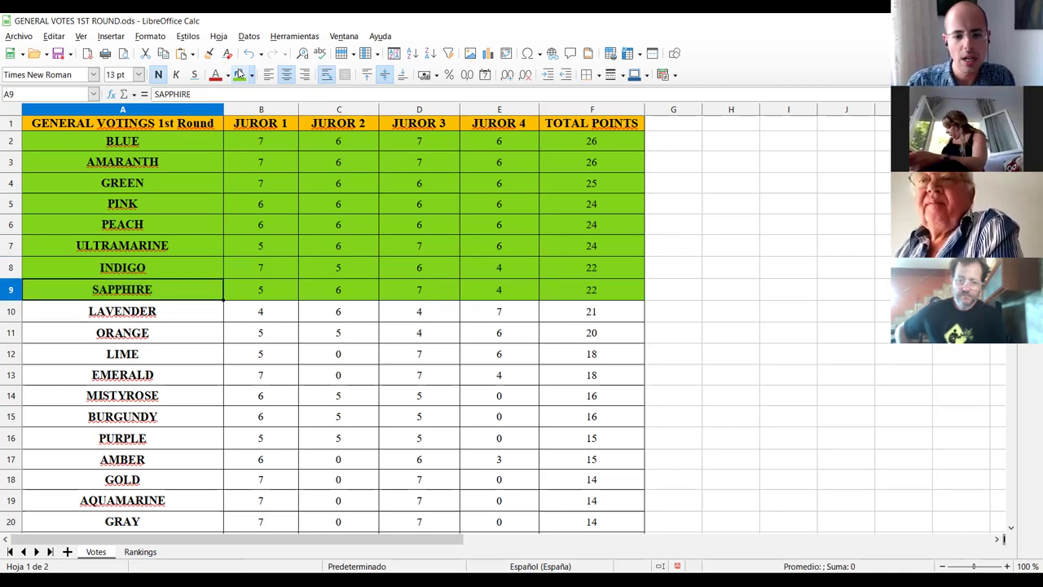
key(Down)
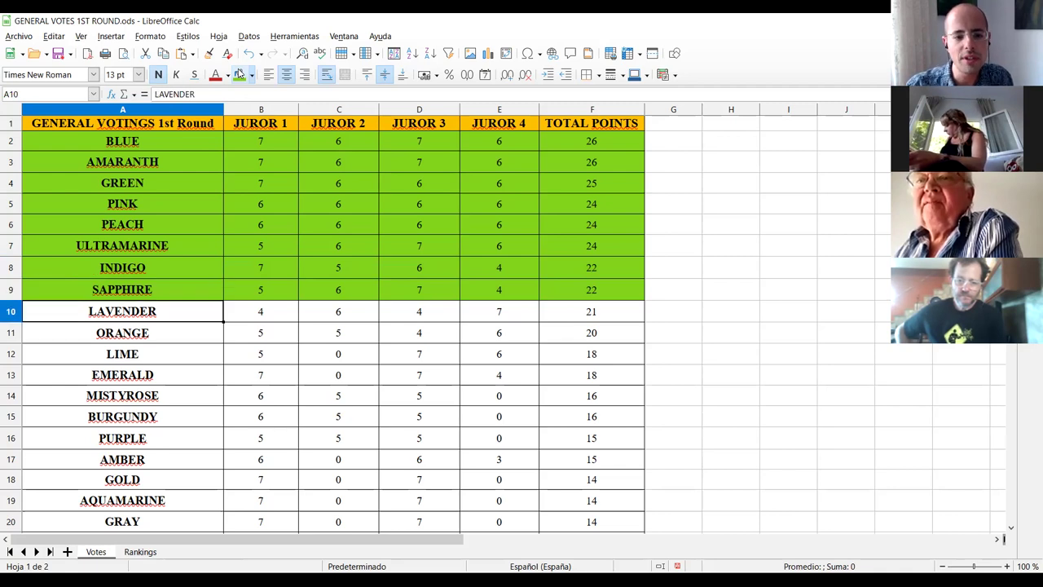
key(Down)
key(Down)
key(Down)
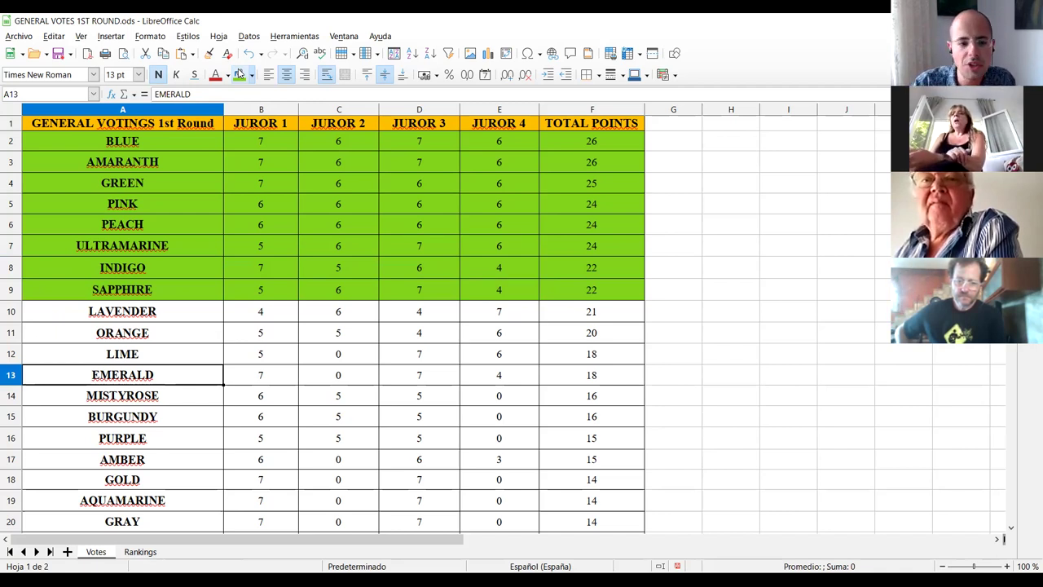
Return to LAVENDER, read its juror scores across to the total points and back, and end on SAPPHIRE's name.
key(Up)
key(Up)
key(Up)
key(Right)
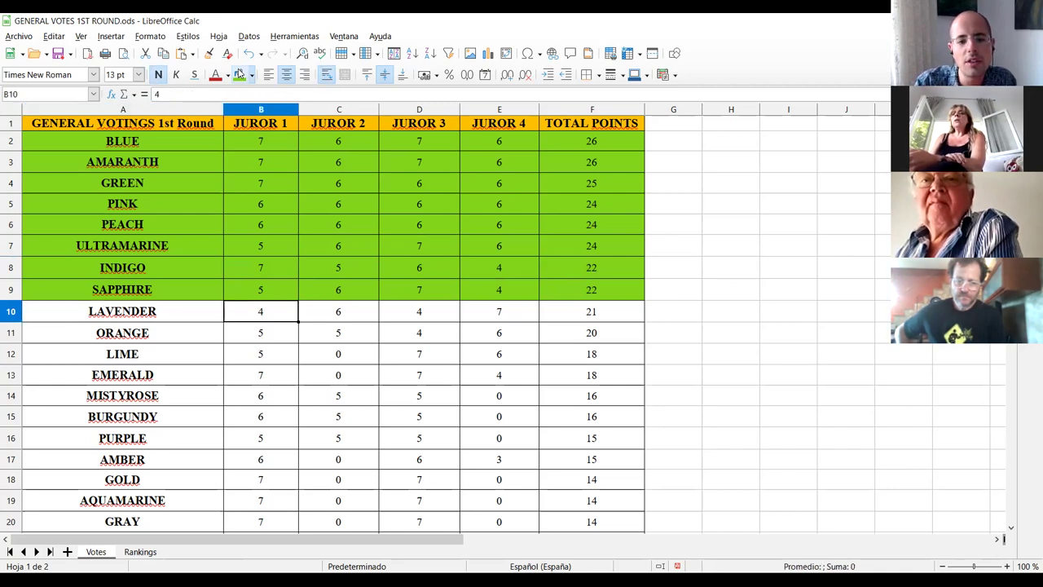
key(Right)
key(Right)
key(Right)
key(Right)
key(Left)
key(Left)
key(Left)
key(Left)
key(Left)
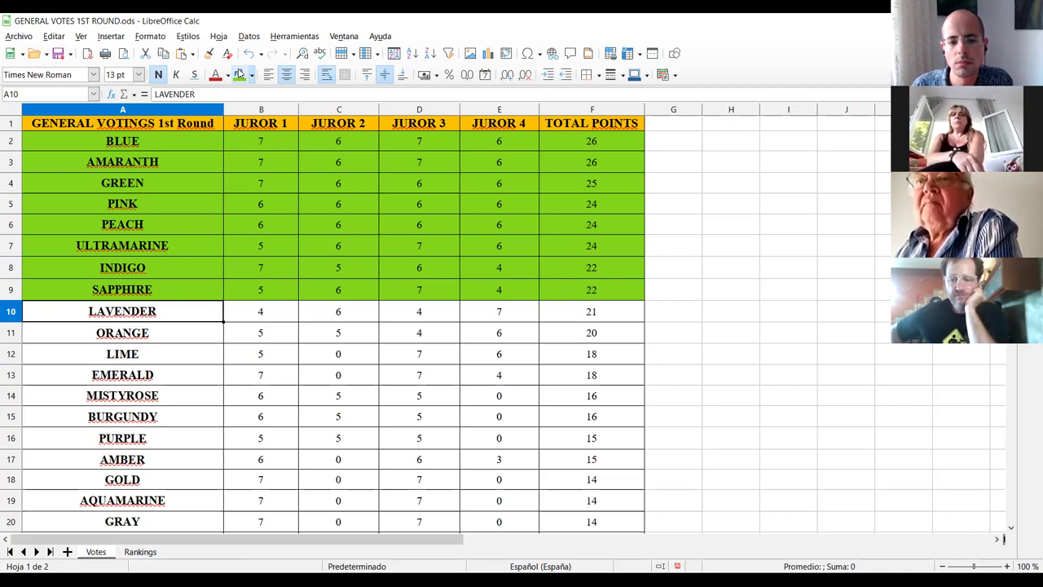
key(Up)
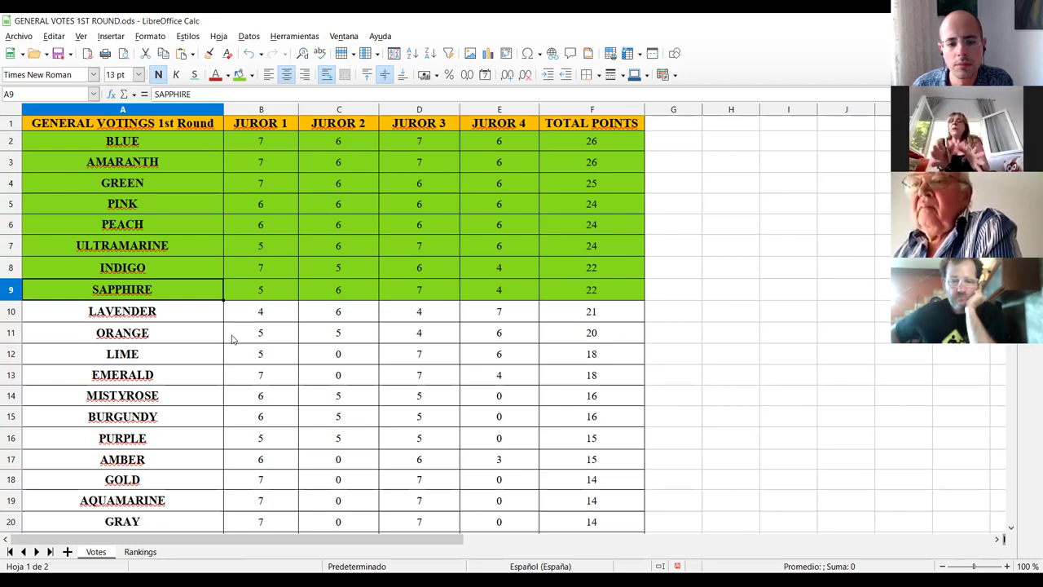
Fill ORANGE's scores from Jurors 1, 2 and 3 with an orange background.
click(256, 341)
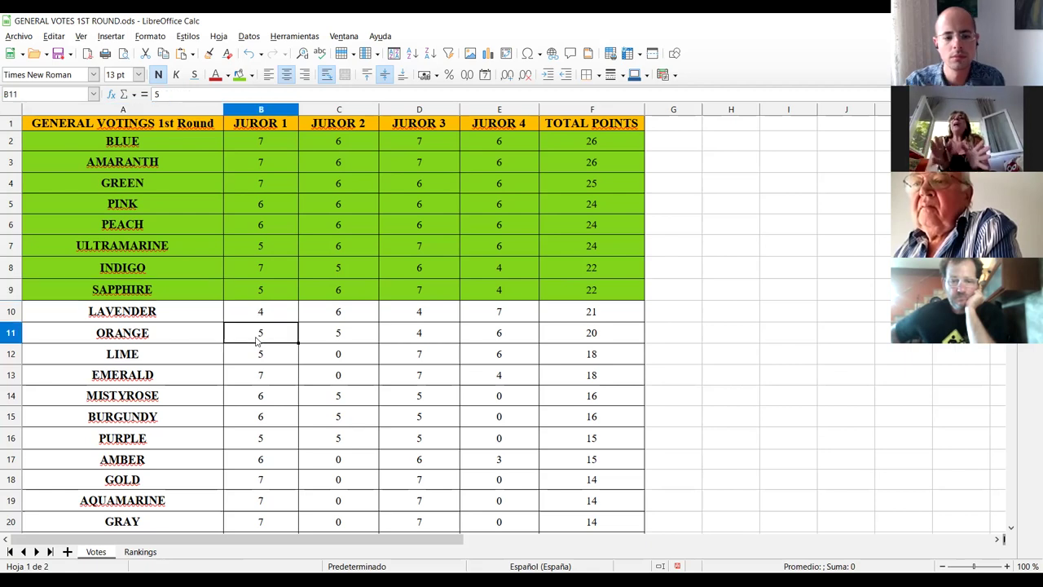
key(shift+Right)
key(shift+Right)
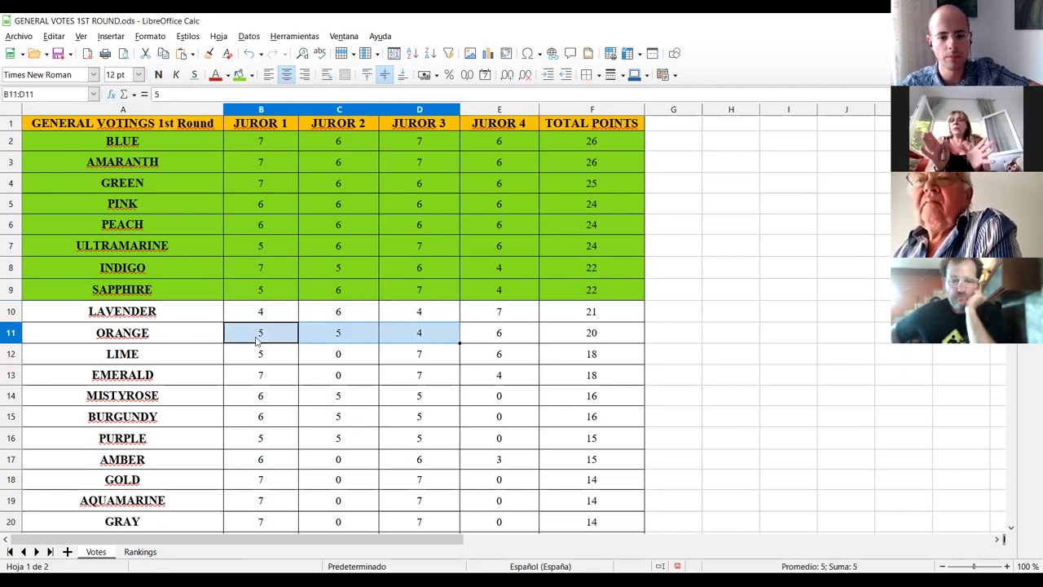
click(252, 75)
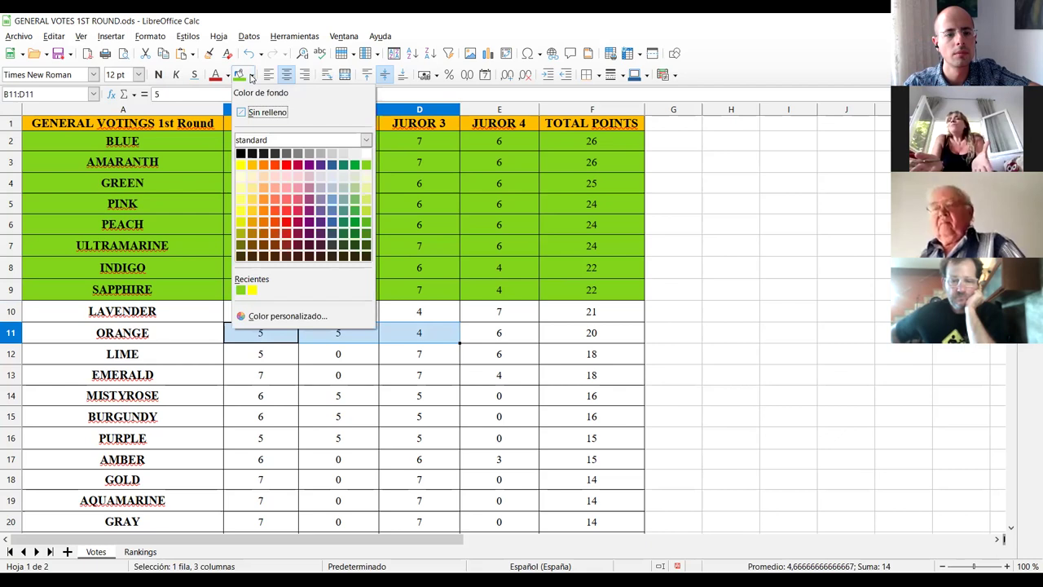
click(252, 166)
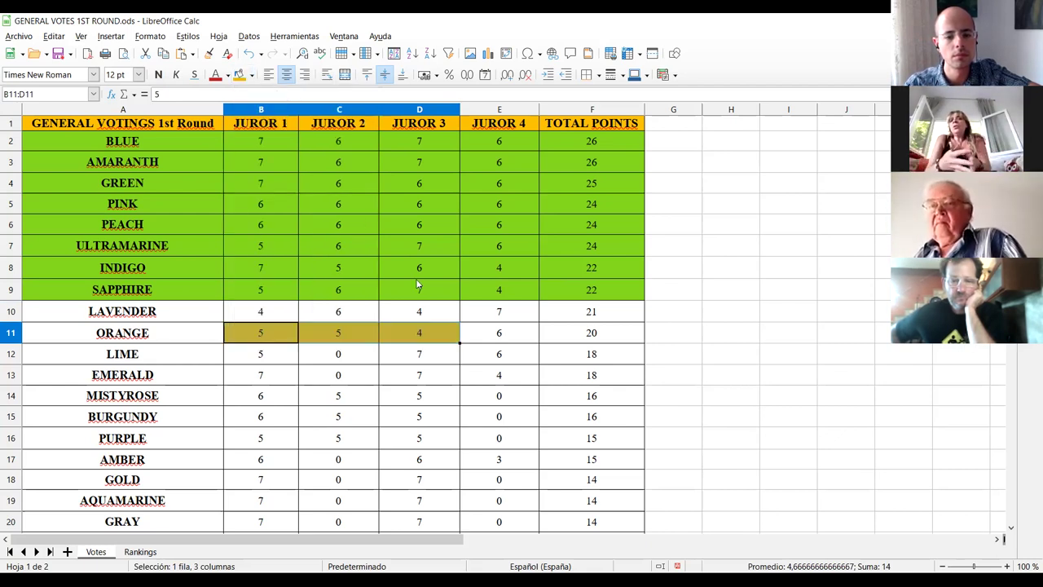
Fill ORANGE's Juror 4 score with the light green background.
click(506, 340)
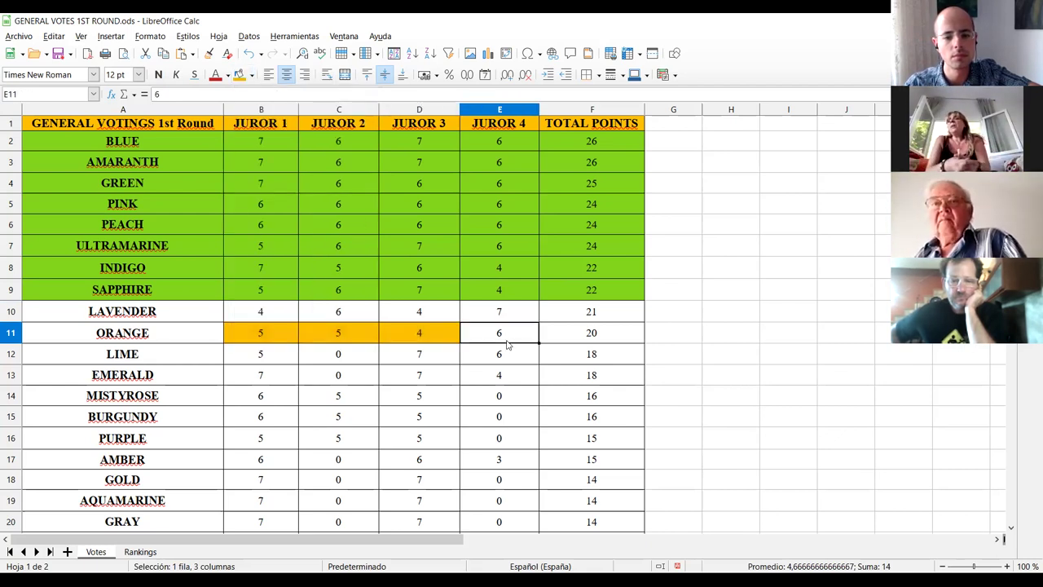
click(253, 76)
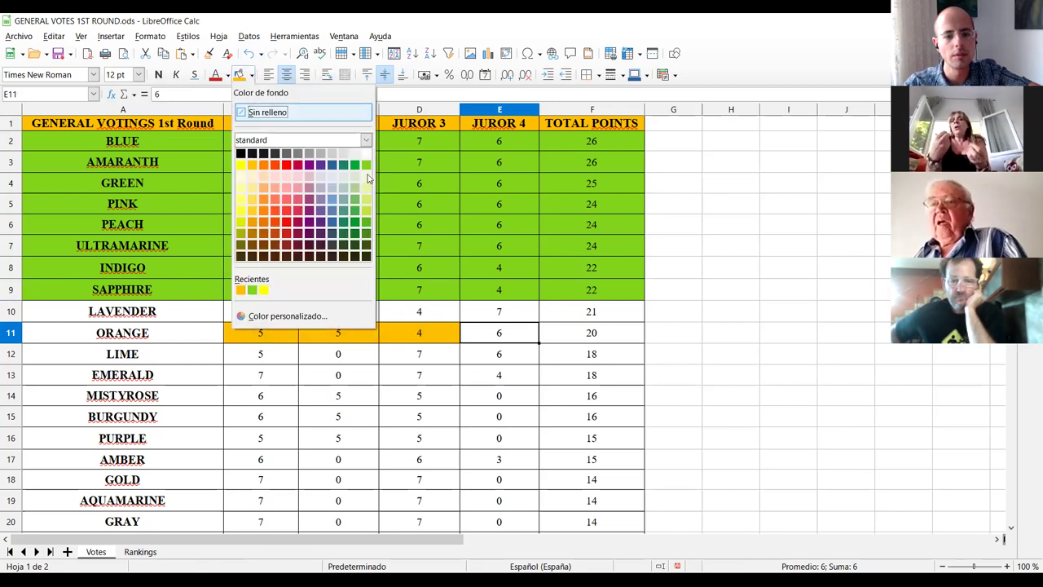
click(366, 166)
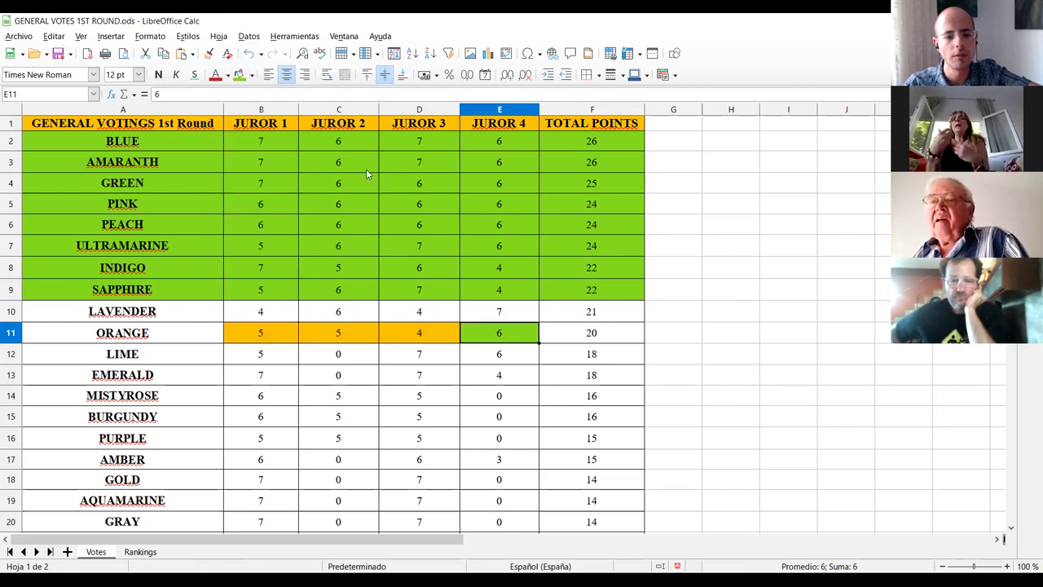
Fill LAVENDER's scores from Jurors 2 and 4 with the light green background.
click(274, 311)
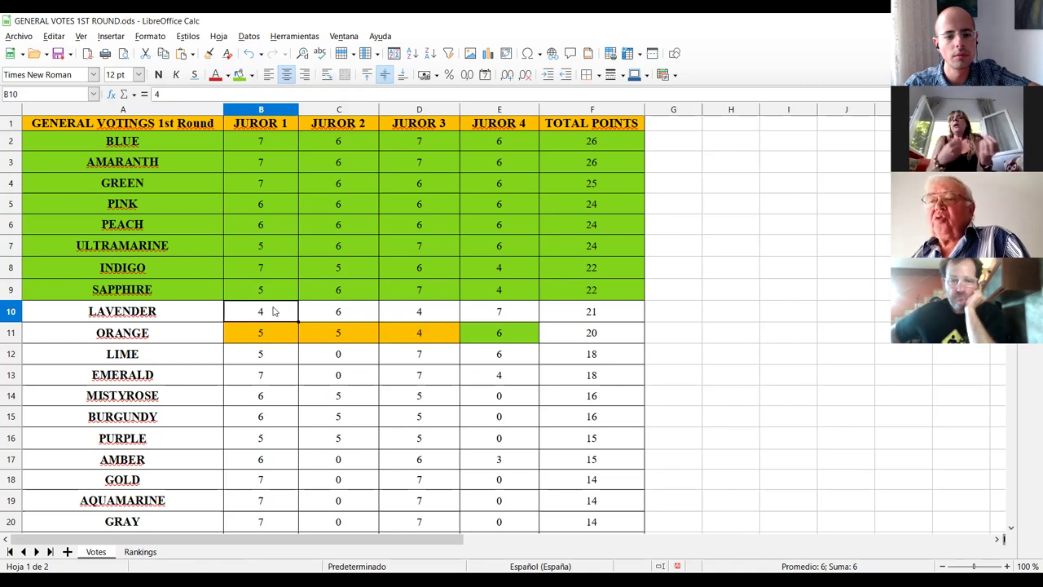
click(364, 317)
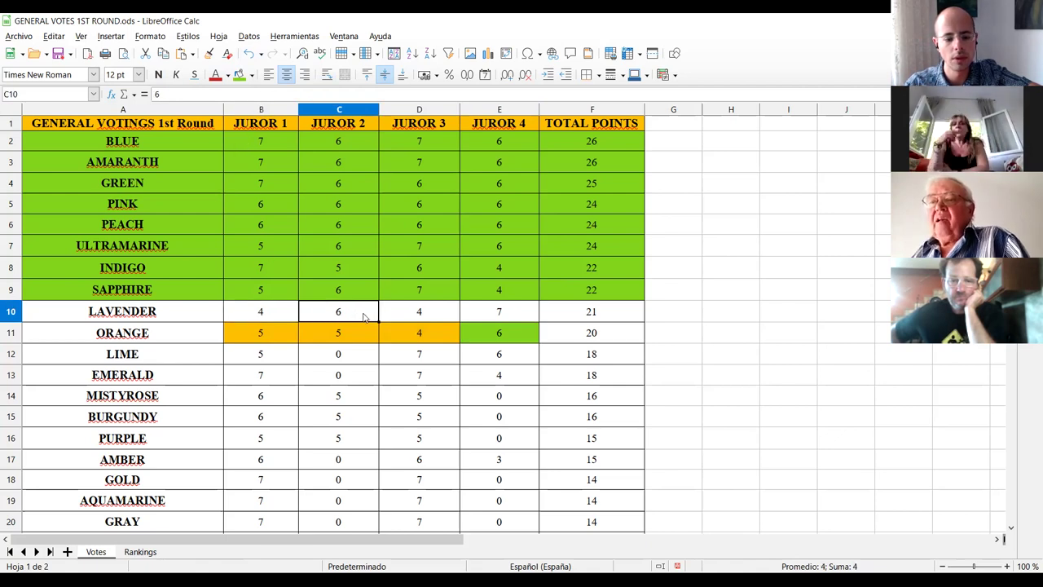
ctrl+click(499, 319)
click(239, 75)
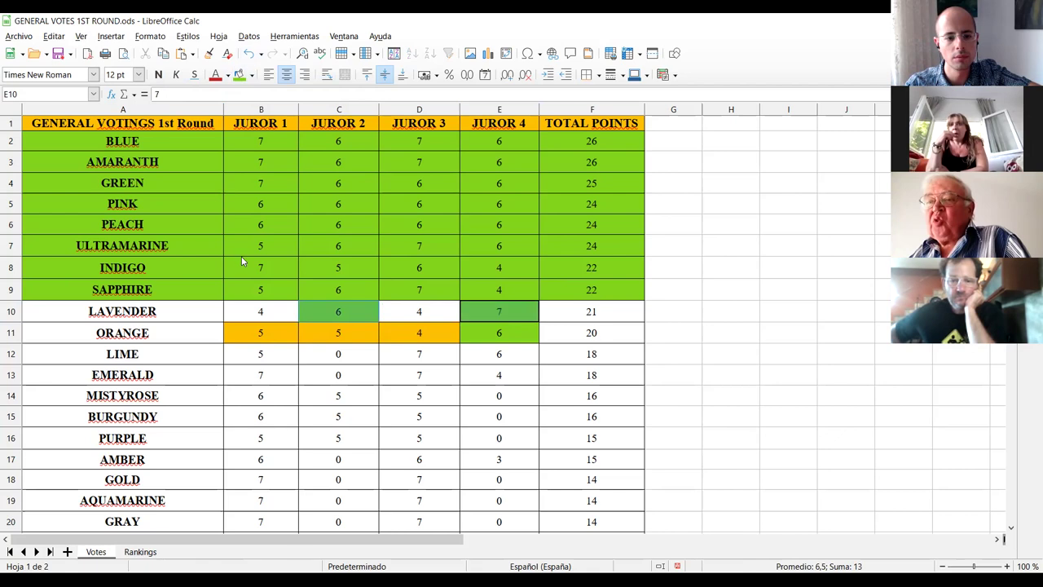
Fill LAVENDER's scores from Jurors 1 and 3 with an orange background.
click(262, 314)
ctrl+click(400, 313)
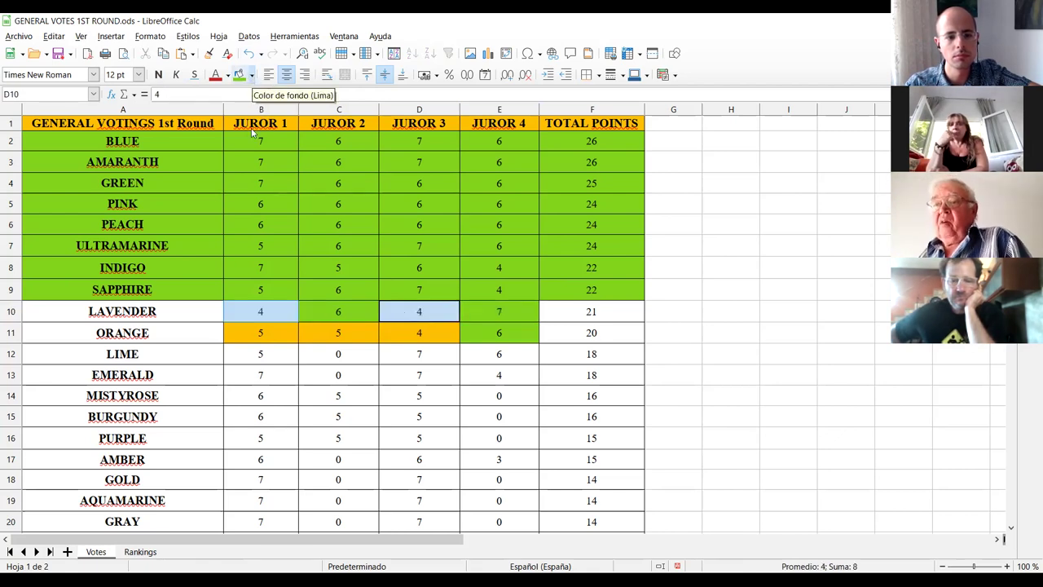
click(252, 75)
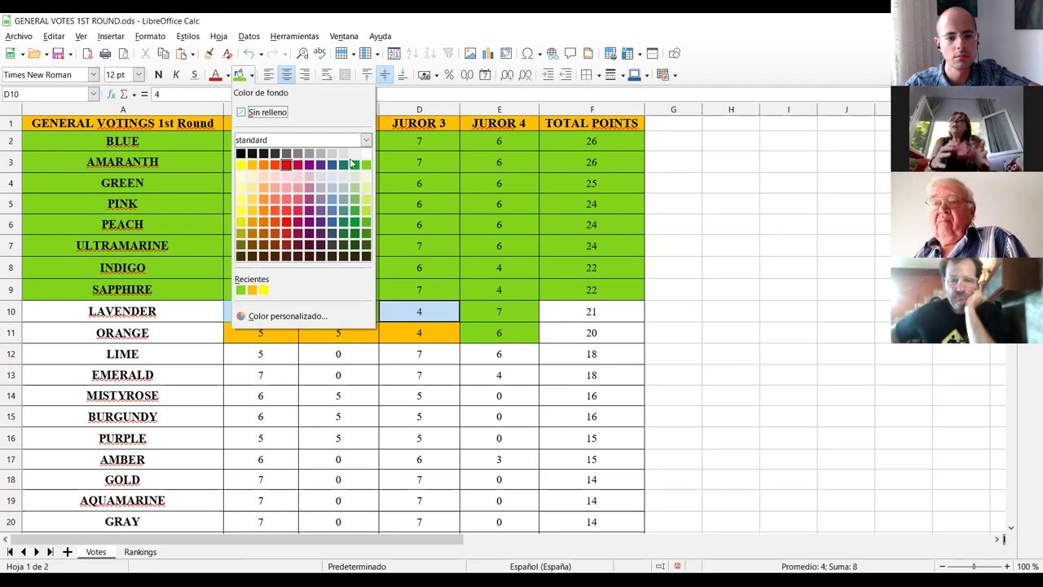
click(251, 165)
Fill LIME's Juror 1 score with orange and its Juror 2 score with red.
click(361, 357)
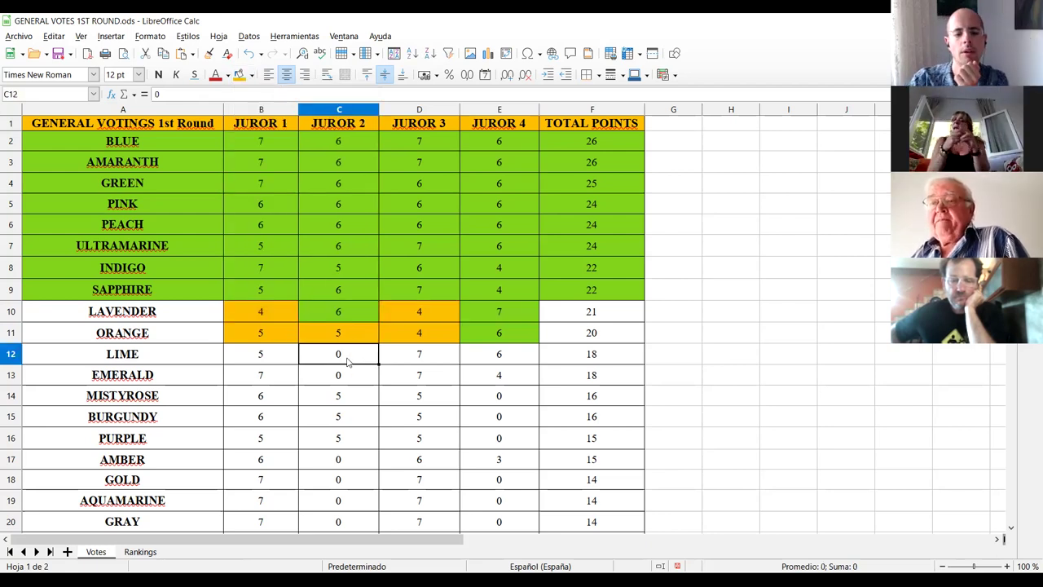
click(264, 357)
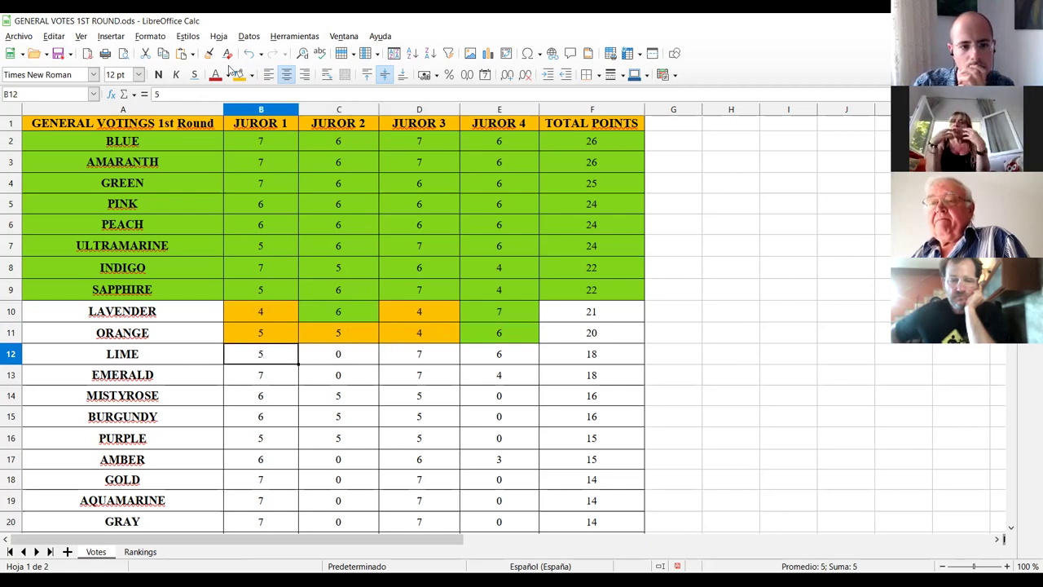
click(239, 75)
key(Right)
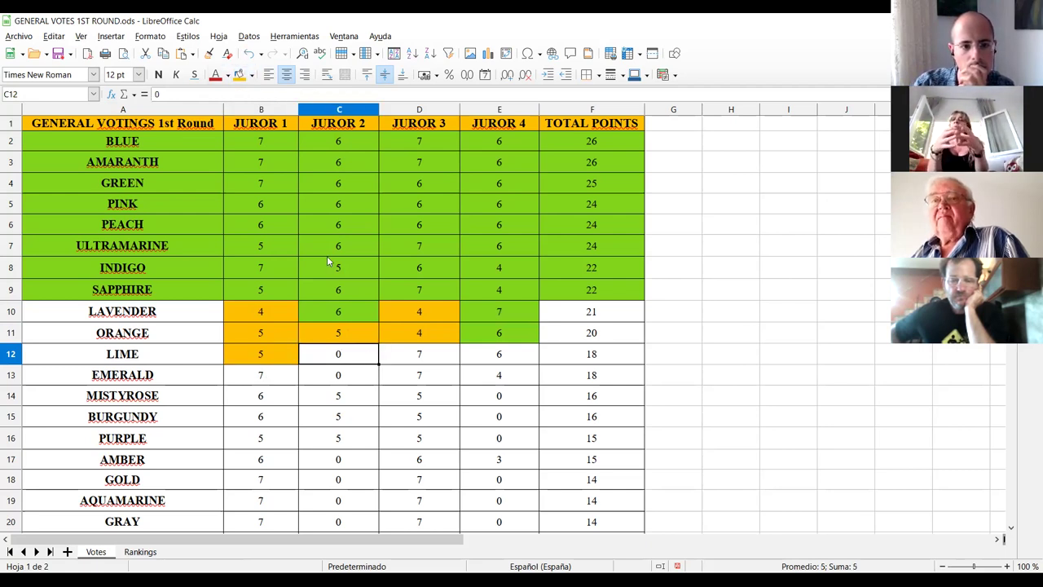
click(251, 75)
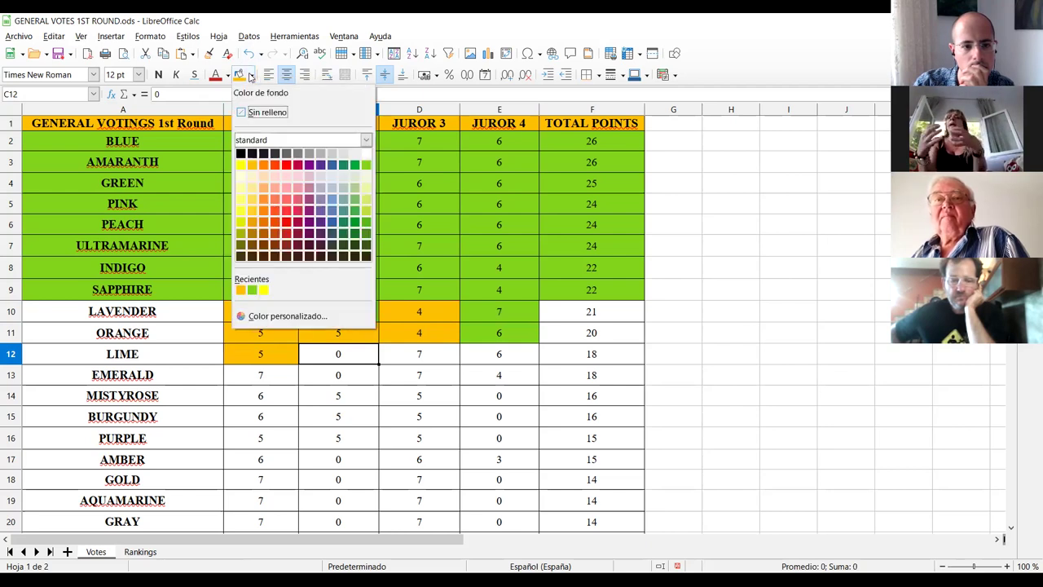
click(286, 167)
Fill LIME's scores from Jurors 3 and 4 with the light green background.
click(425, 362)
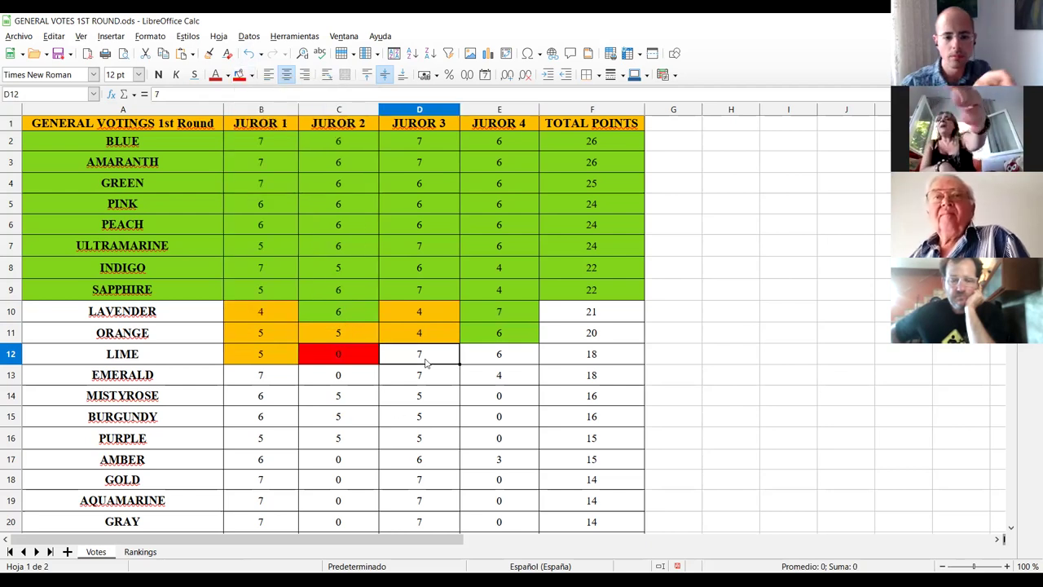
key(shift+Right)
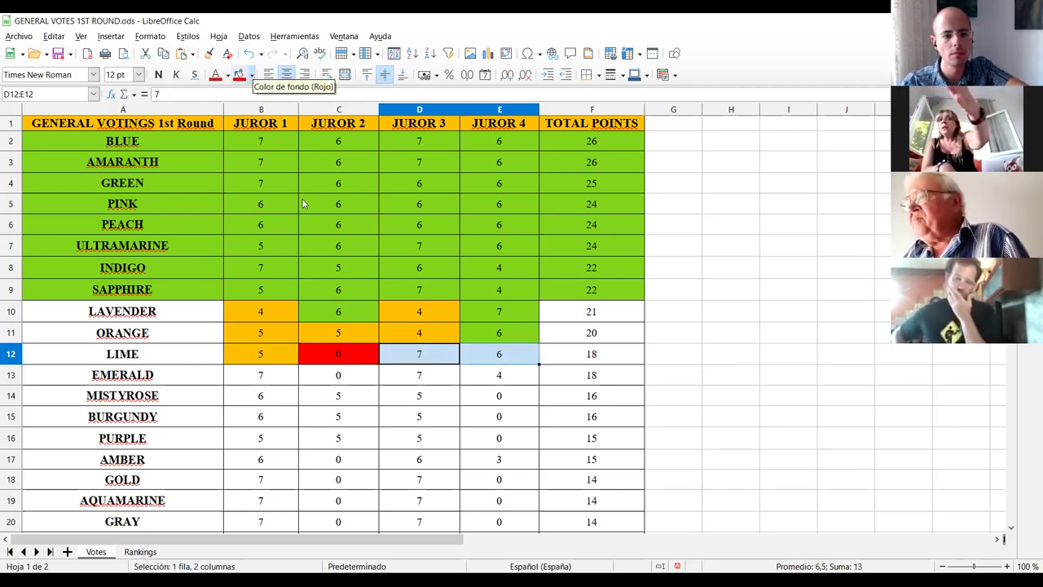
click(387, 421)
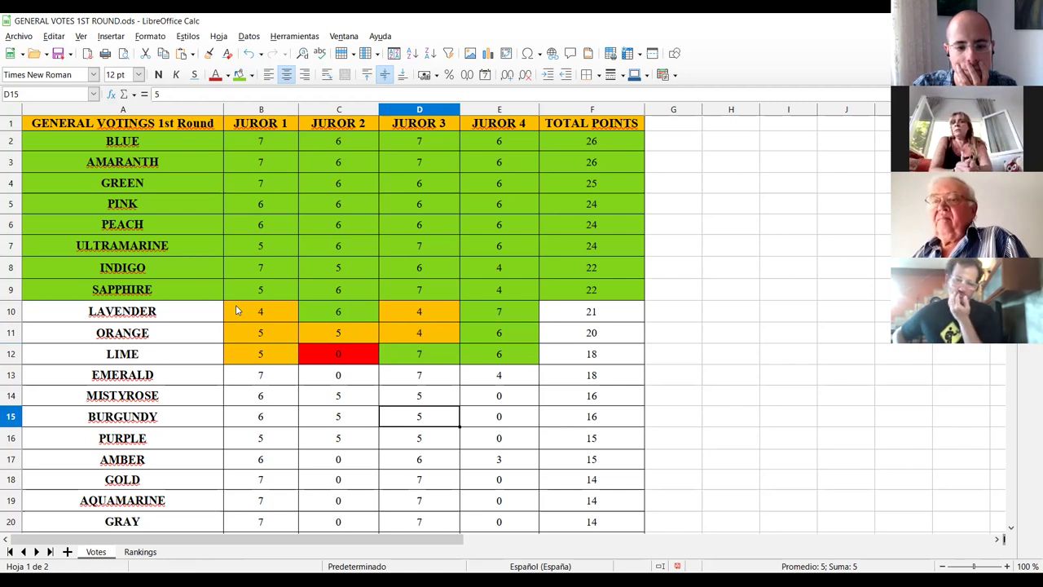
Fill EMERALD's scores from Jurors 1 and 3 with the light green background.
click(270, 380)
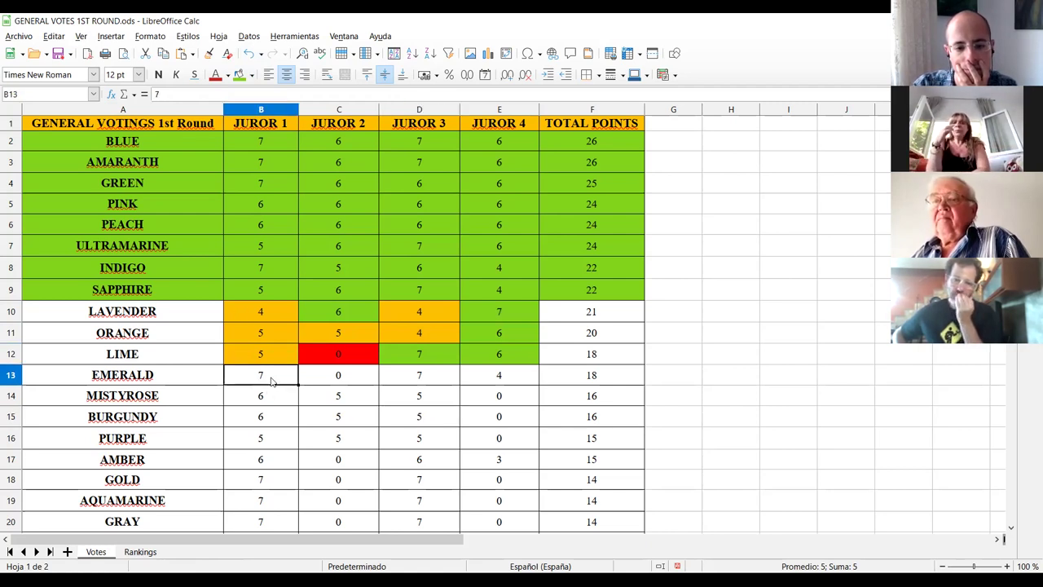
ctrl+click(415, 379)
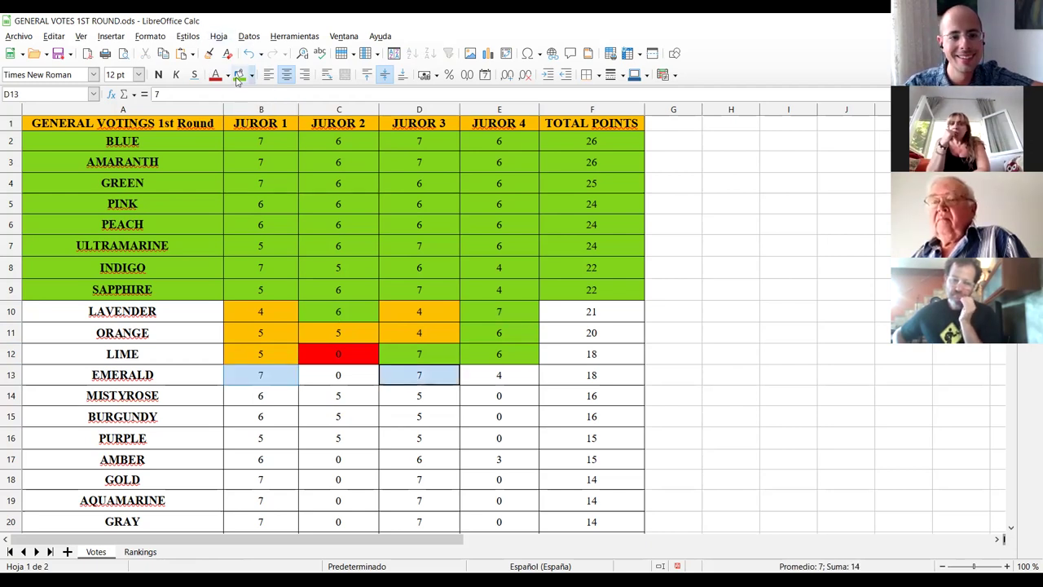
click(240, 75)
Fill EMERALD's Juror 2 score with red and its Juror 4 score with orange.
click(345, 374)
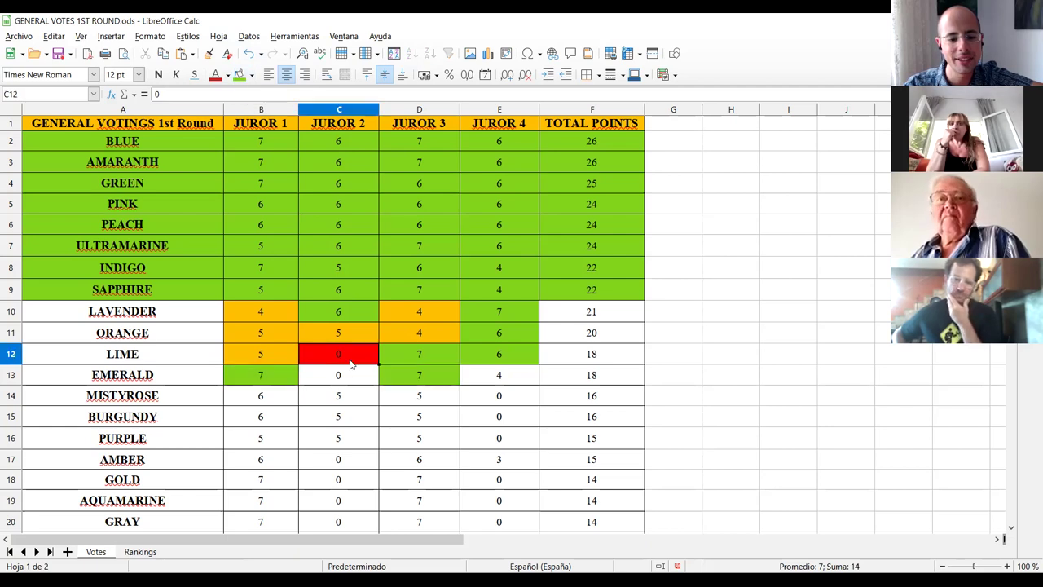
click(251, 75)
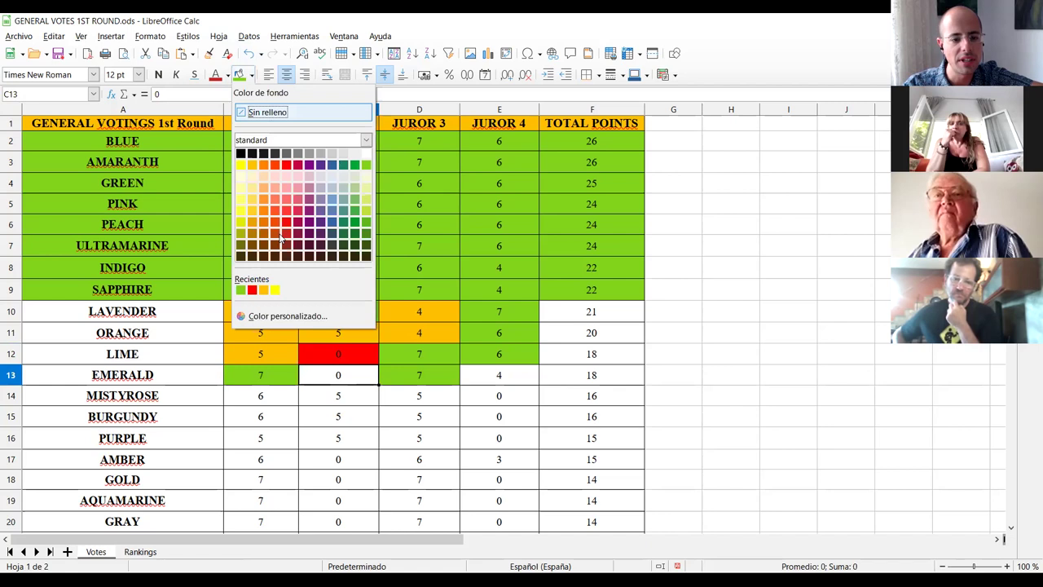
click(251, 289)
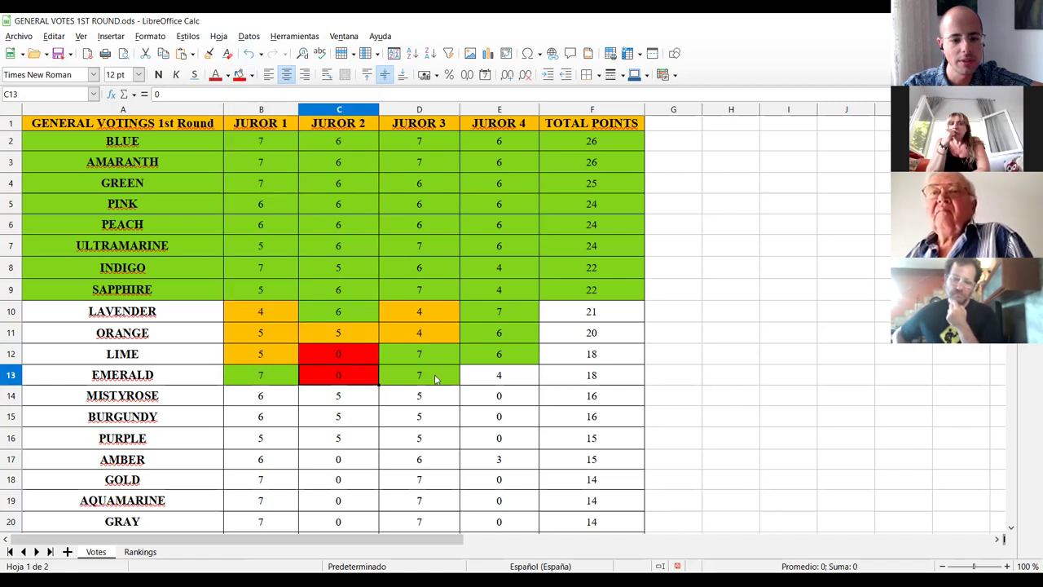
click(509, 372)
click(251, 75)
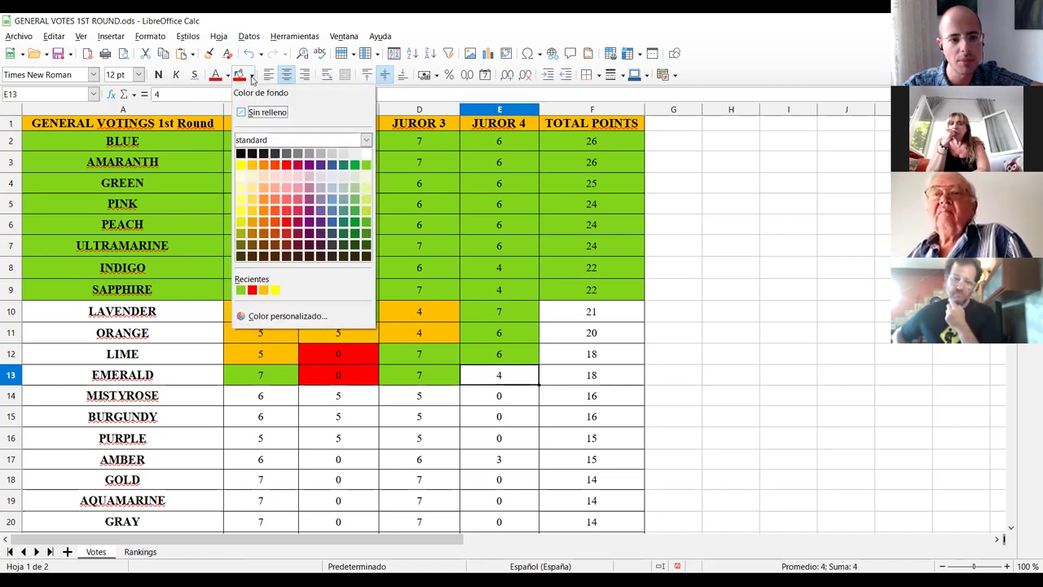
click(263, 289)
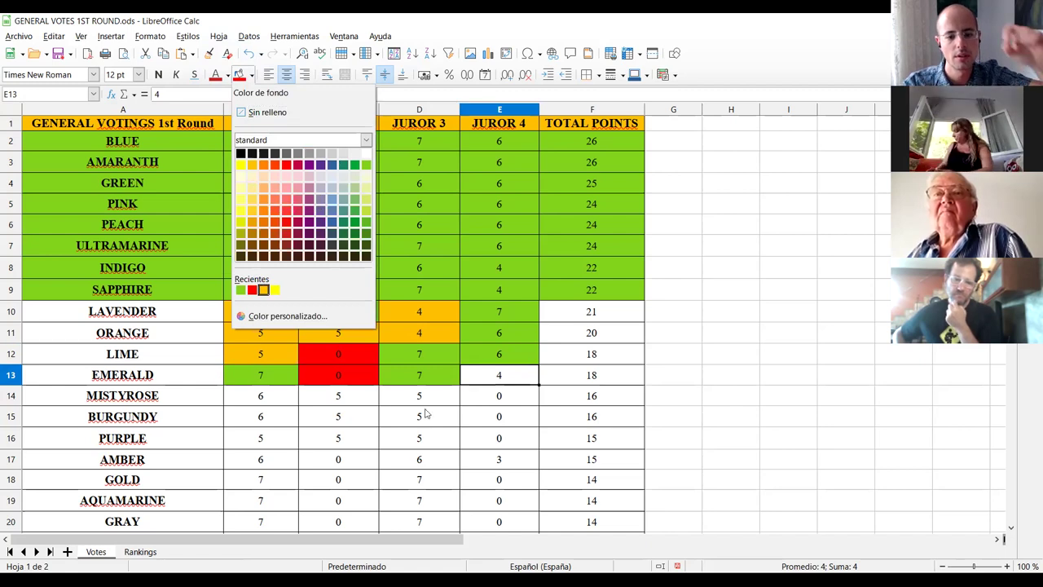
click(418, 417)
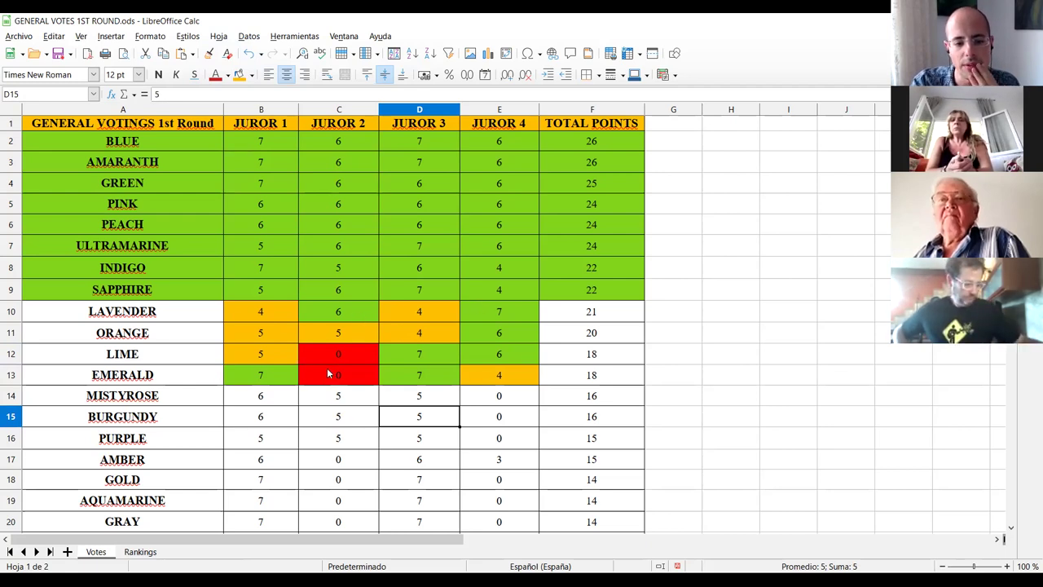
Look at EMERALD's name and its total points.
click(314, 403)
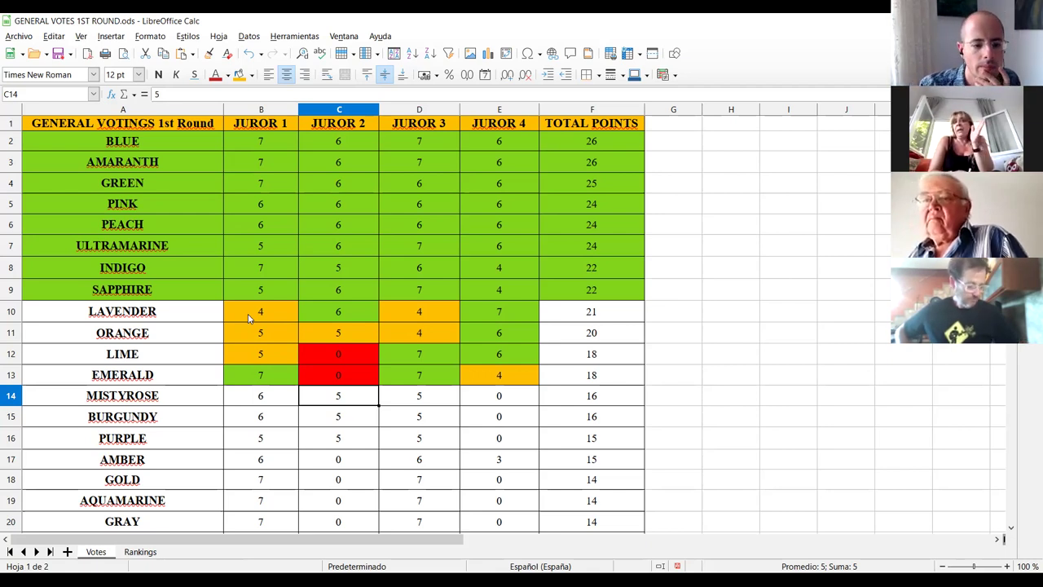
click(163, 380)
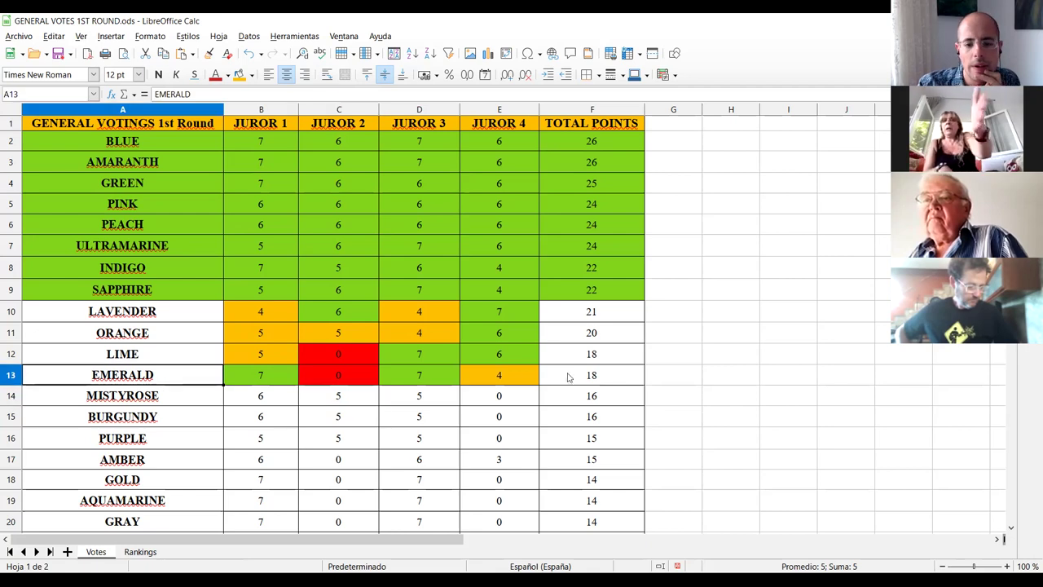
click(592, 378)
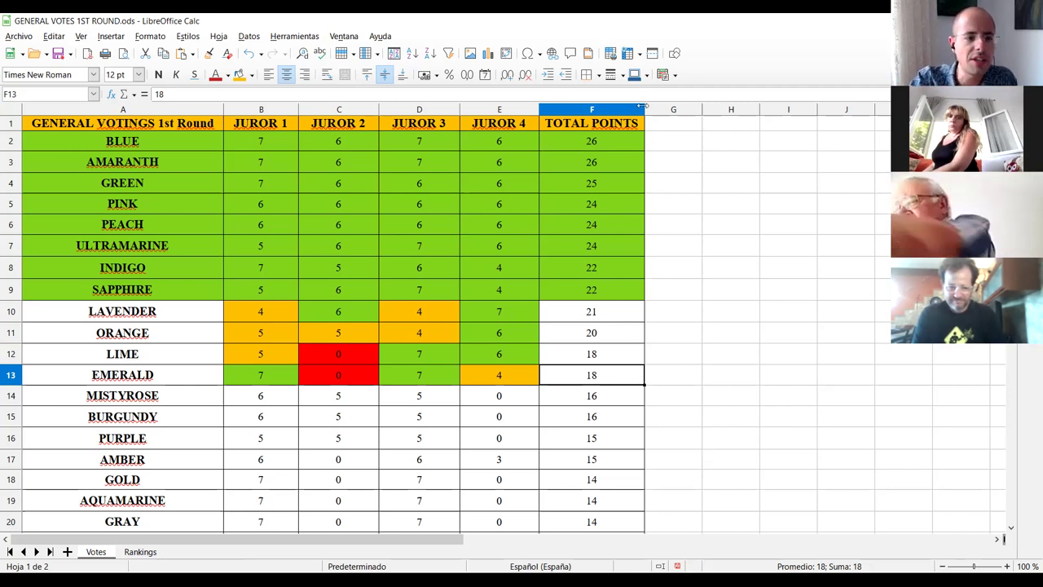
Go through the green entries from BLUE down to SAPPHIRE, reading SAPPHIRE's scores across to the empty cell beside its total points.
click(150, 144)
key(Down)
key(Down)
key(Down)
key(Down)
key(Down)
key(Down)
key(Down)
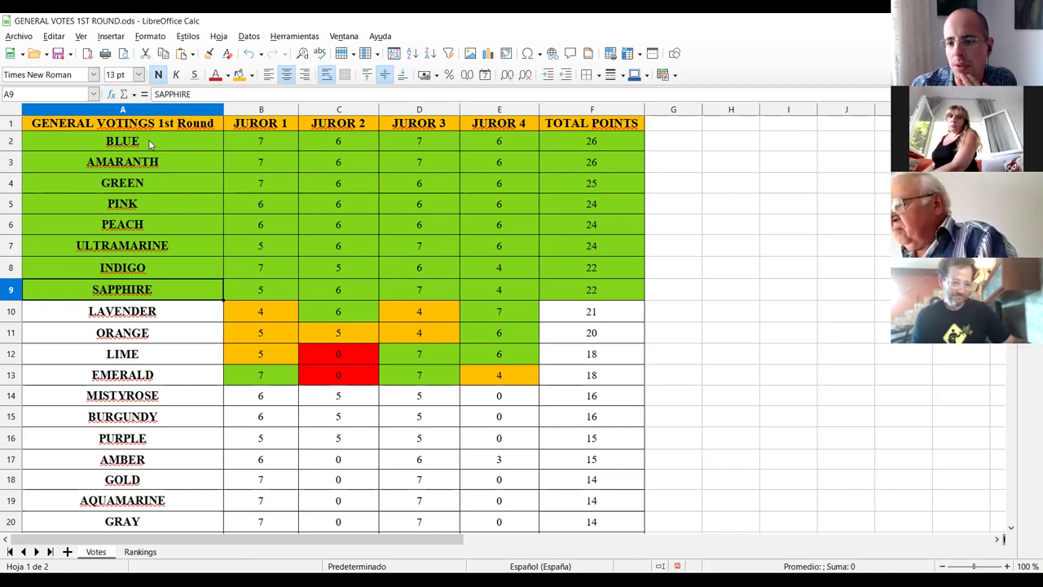
key(Right)
key(Right)
key(Right)
key(Right)
key(Right)
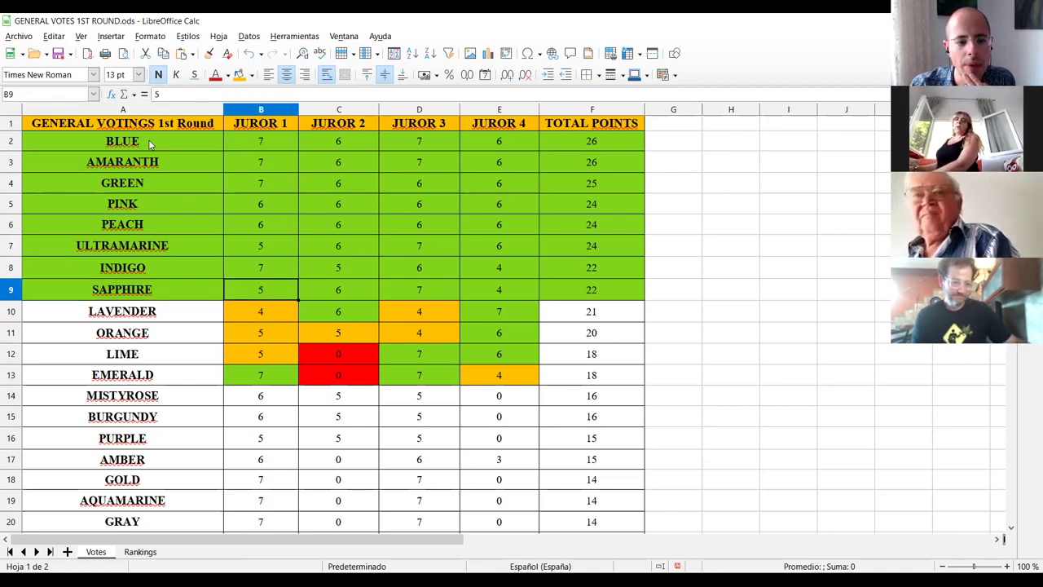
key(Right)
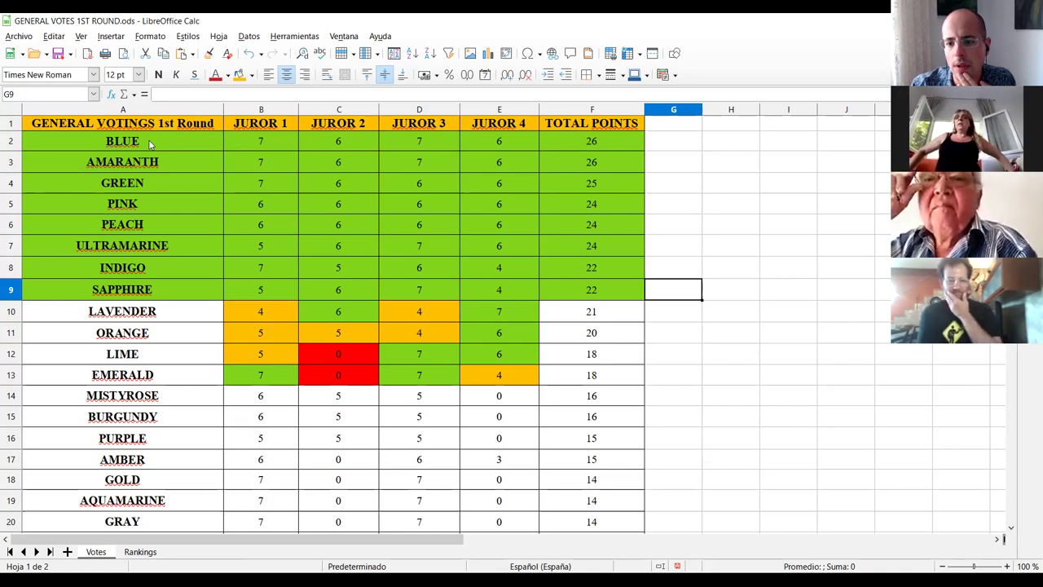
Go down to EMERALD's row, read its scores back to its name, and review the Juror 2 scores of EMERALD and LIME.
key(Down)
key(Down)
key(Down)
key(Down)
key(Left)
key(Left)
key(Left)
key(Left)
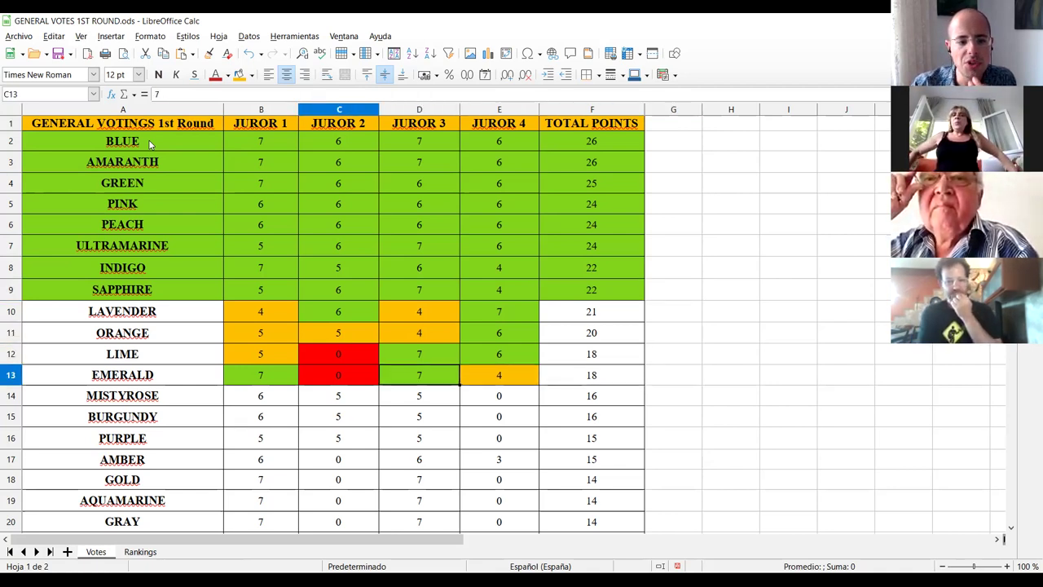
key(Left)
key(Left)
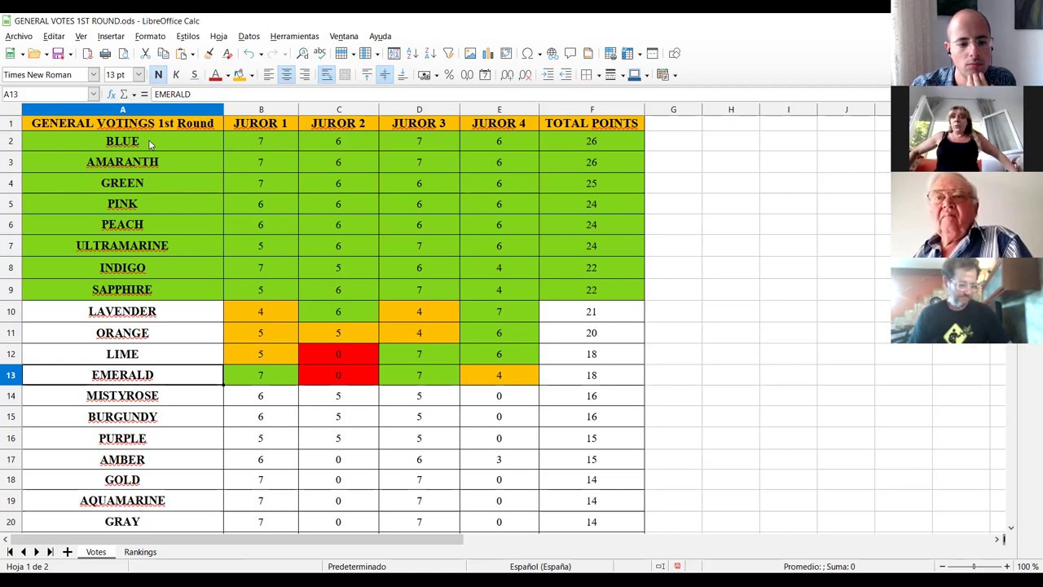
key(Right)
key(Right)
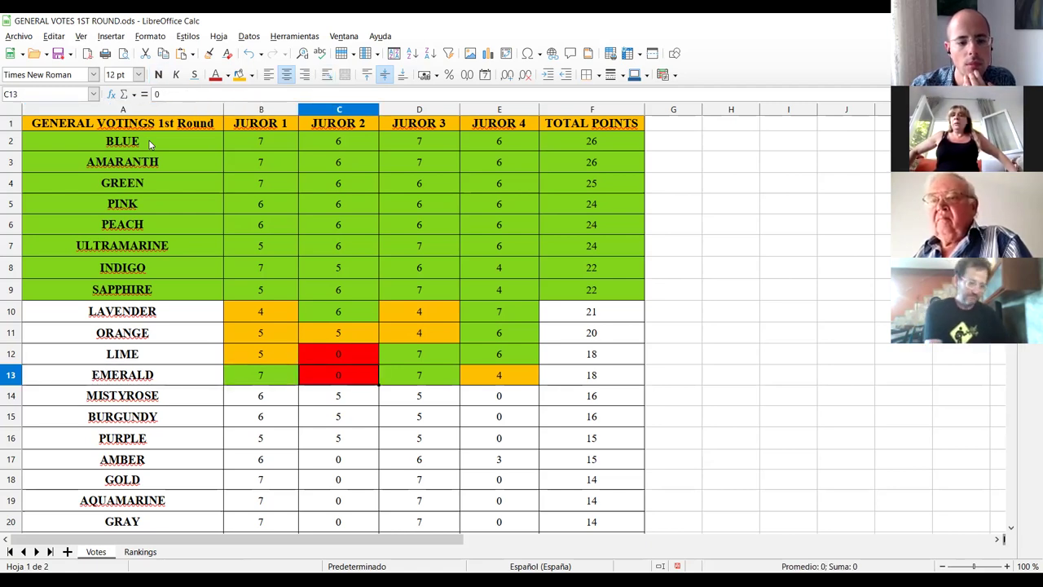
key(Up)
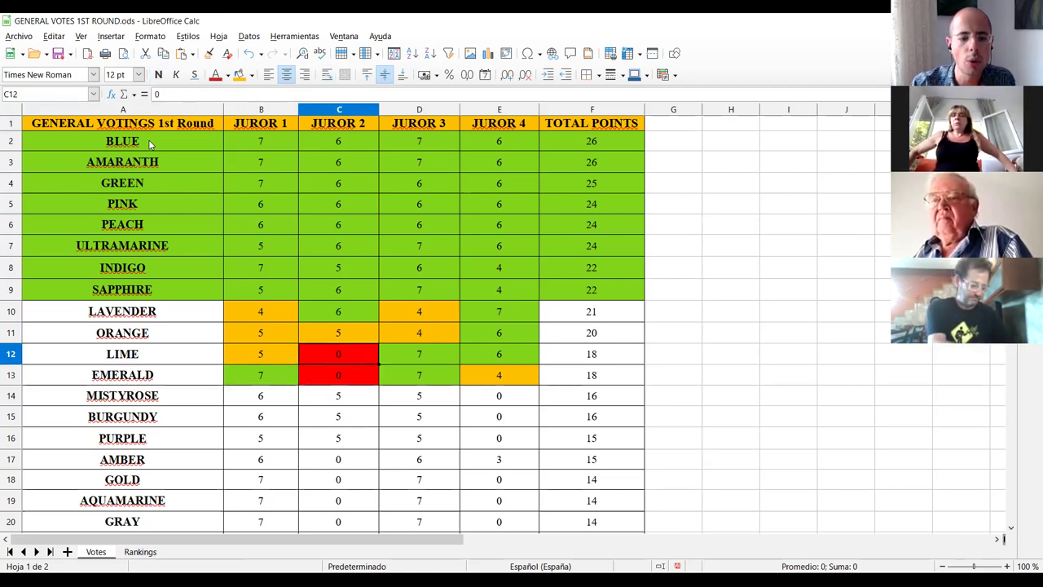
Enter 5,5 in cell G9, beside SAPPHIRE's total points.
key(Right)
key(Right)
key(Right)
key(Right)
key(Up)
key(Up)
key(Up)
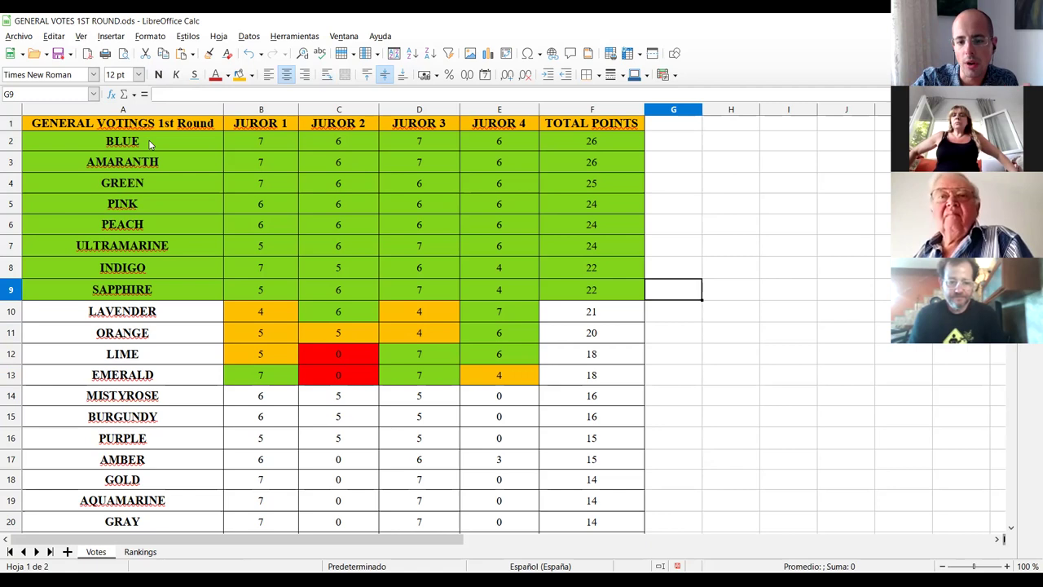
text(5,5)
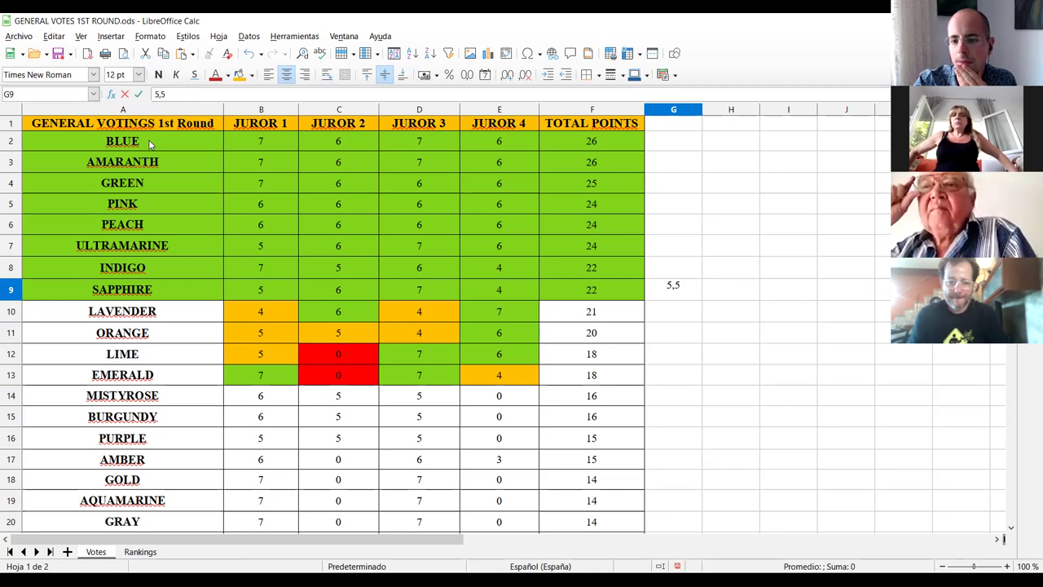
key(Return)
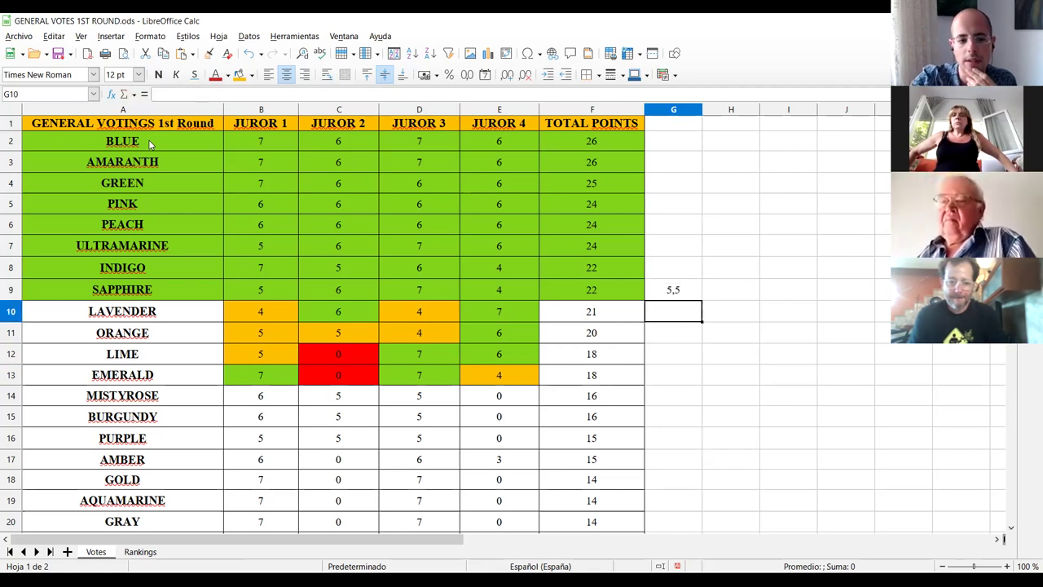
Enter 5 in cell G11, beside ORANGE's total points.
key(Down)
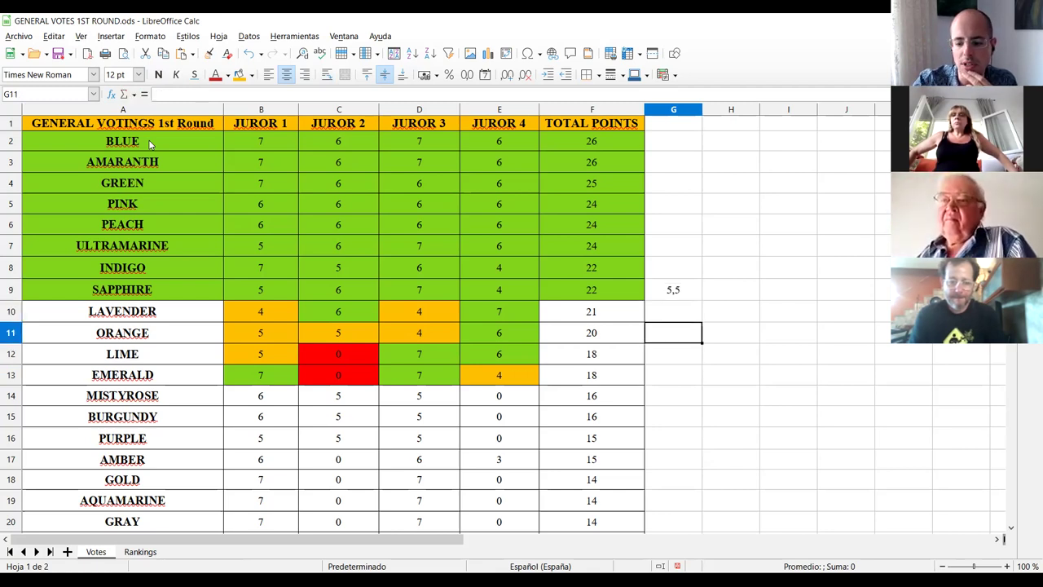
text(5)
key(Return)
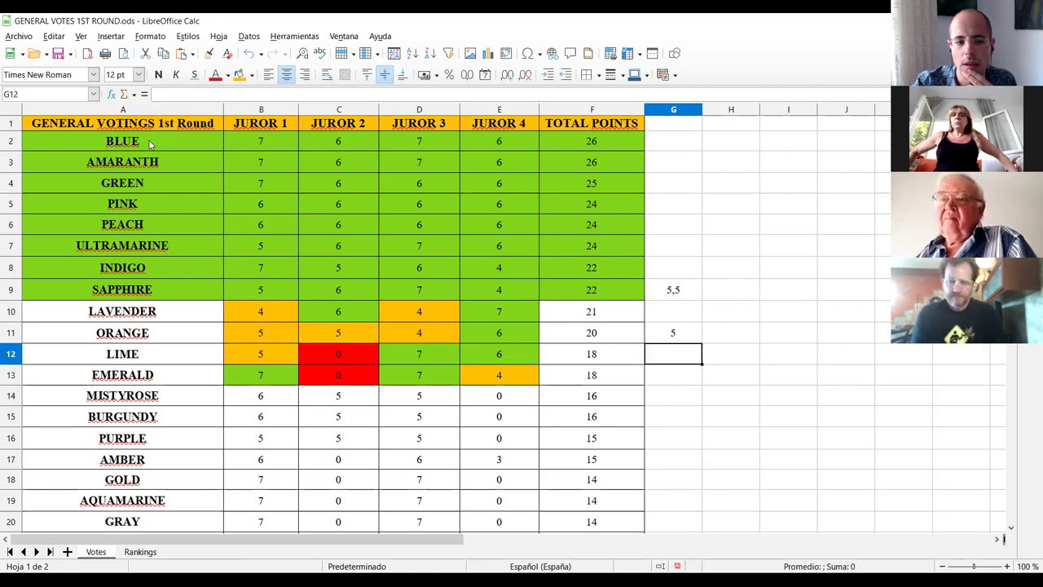
Enter 6 in cell G7, beside ULTRAMARINE's total points.
key(Down)
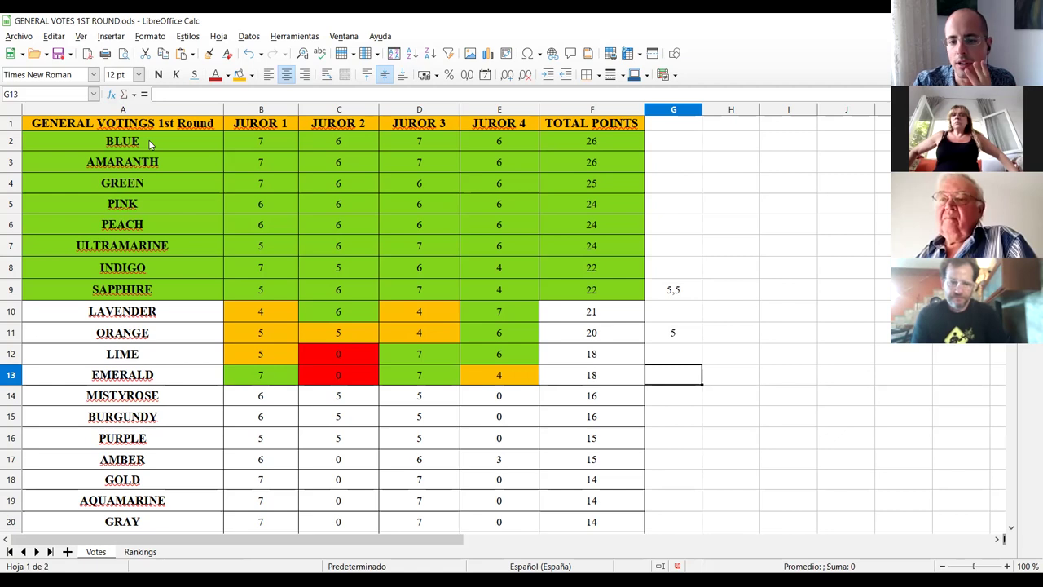
key(Up)
key(Up)
key(Up)
key(Up)
key(Up)
key(Up)
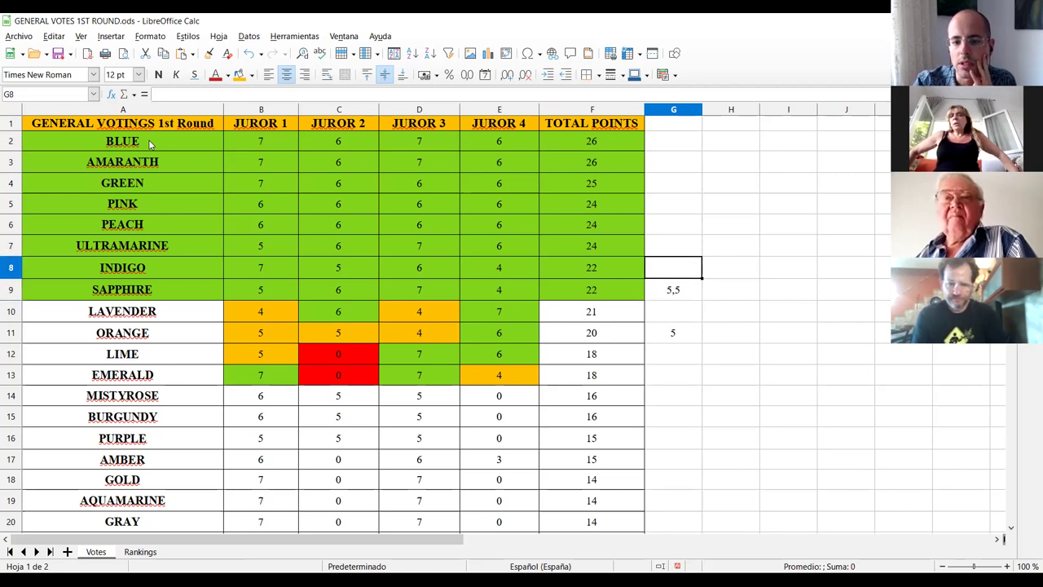
text(6)
key(Left)
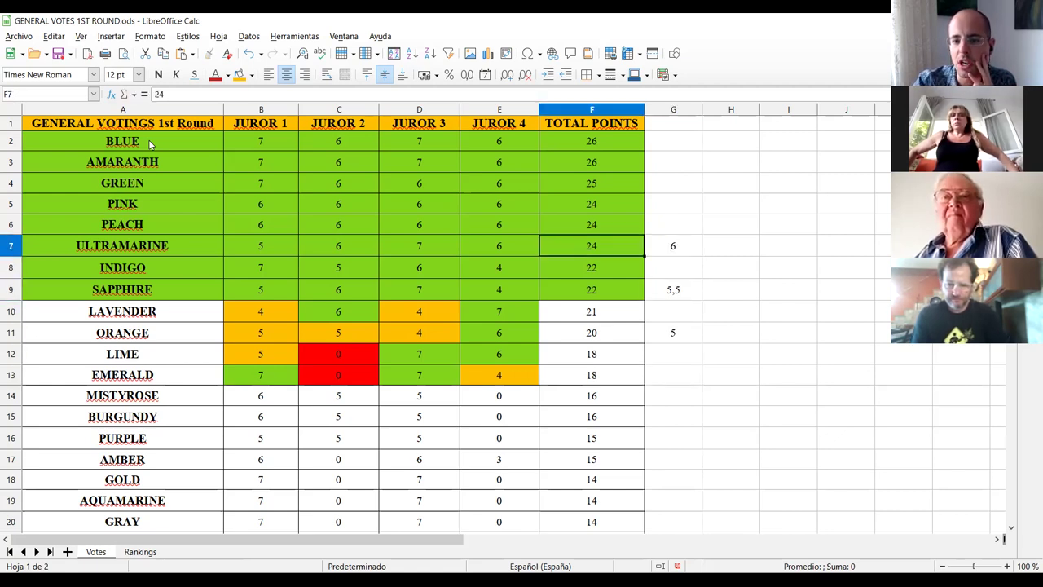
key(Right)
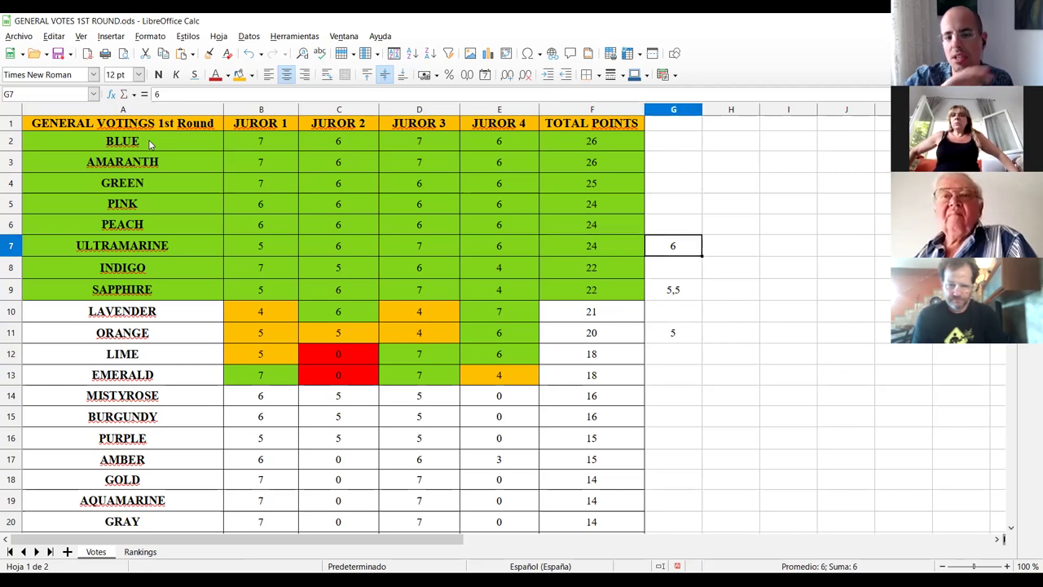
Enter 4,5 in cell G12, beside LIME's total points, and check ORANGE's name and total.
key(Down)
key(Down)
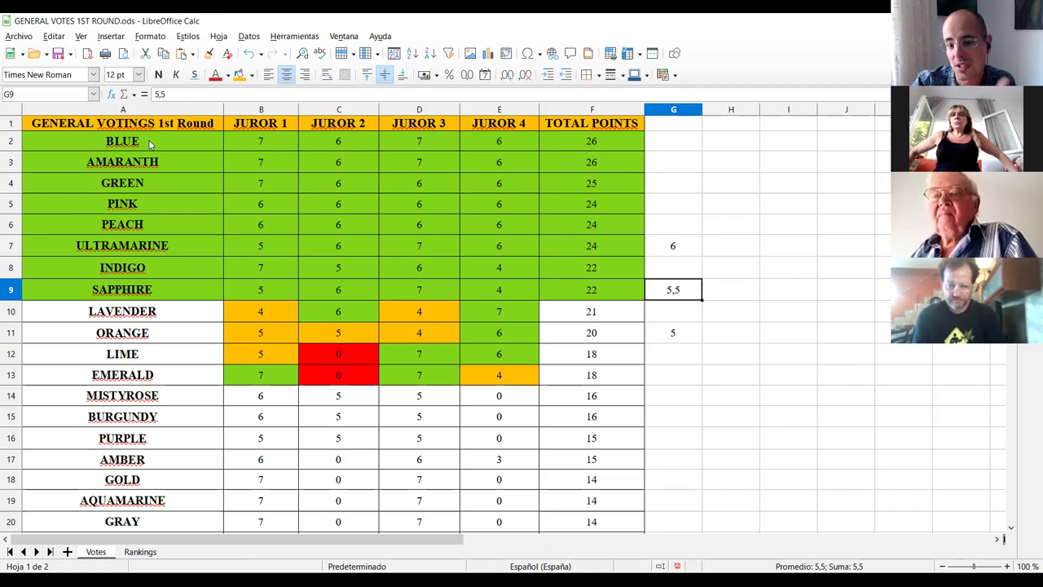
key(Down)
key(Down)
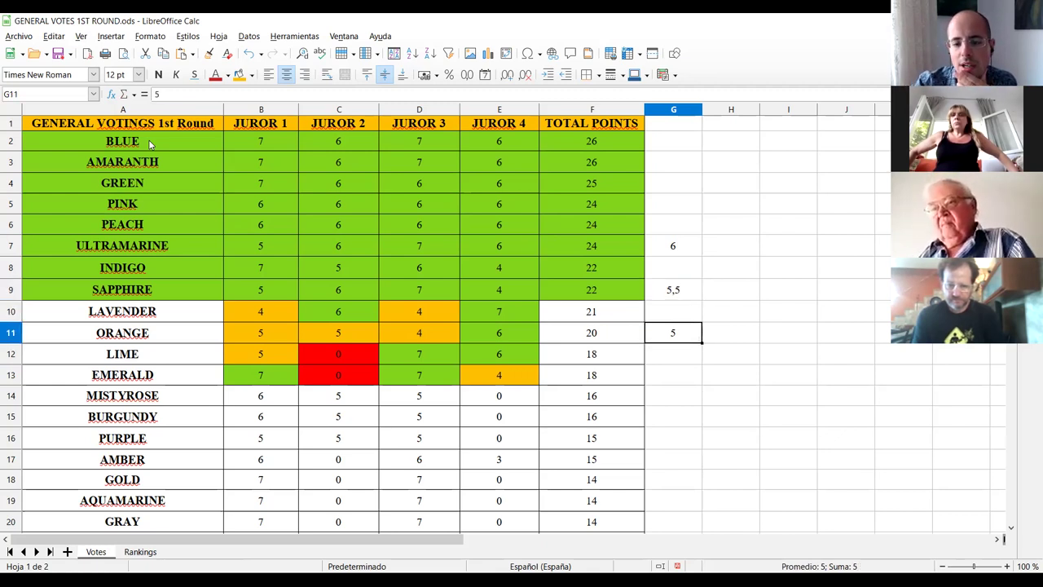
key(Down)
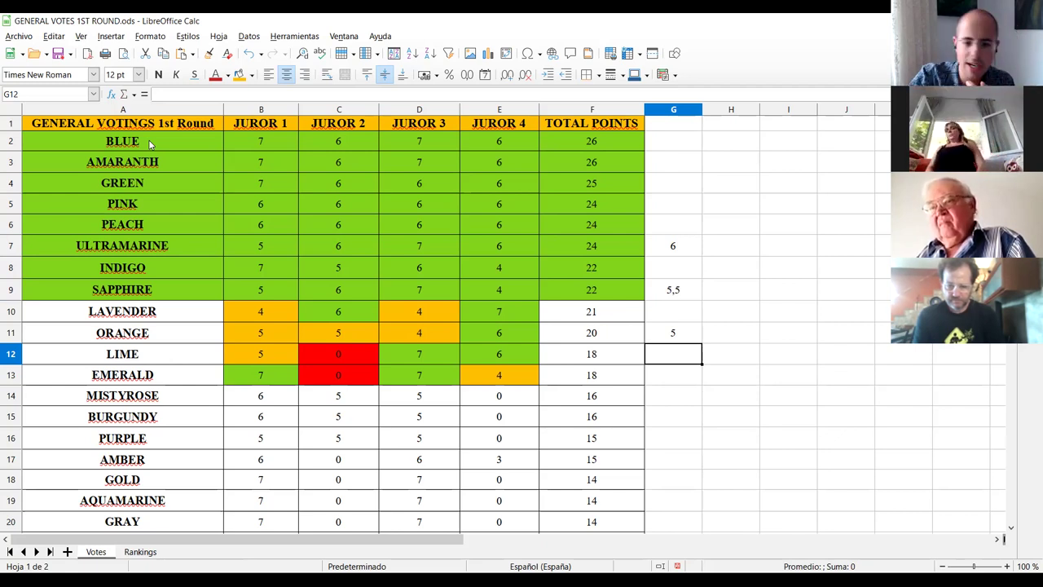
text(4,5)
key(Return)
key(Up)
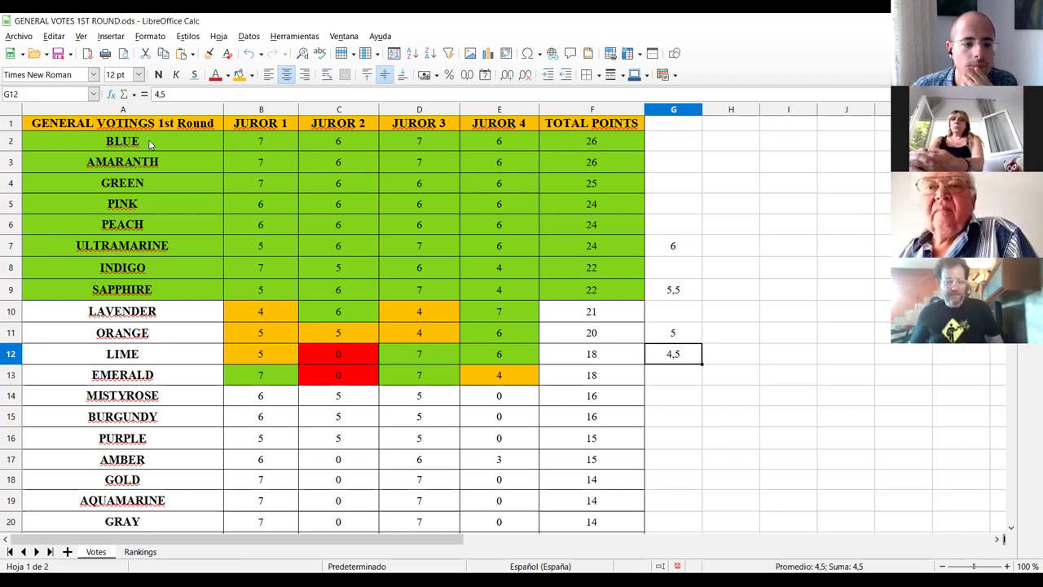
click(65, 331)
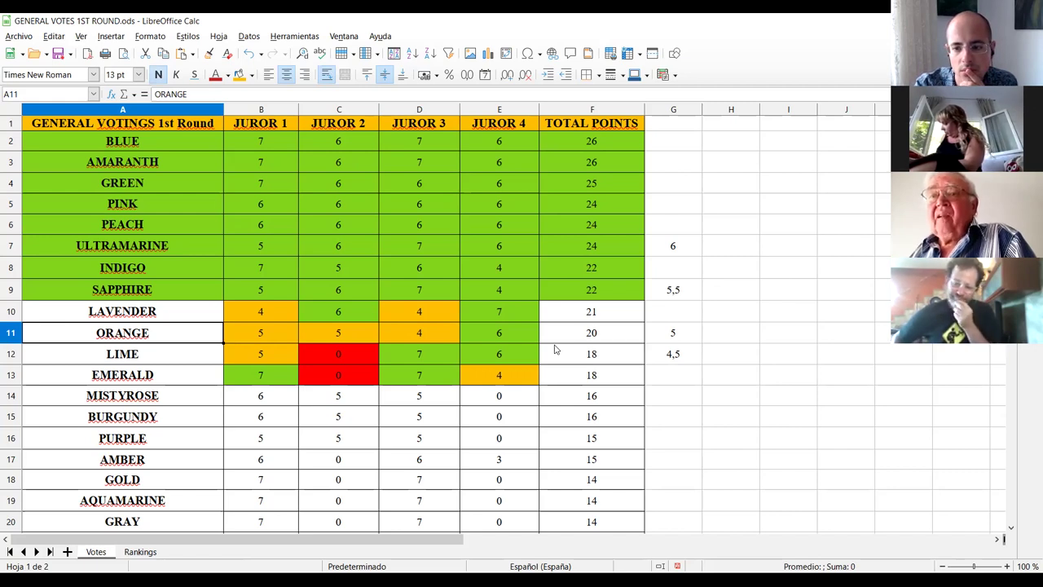
click(619, 339)
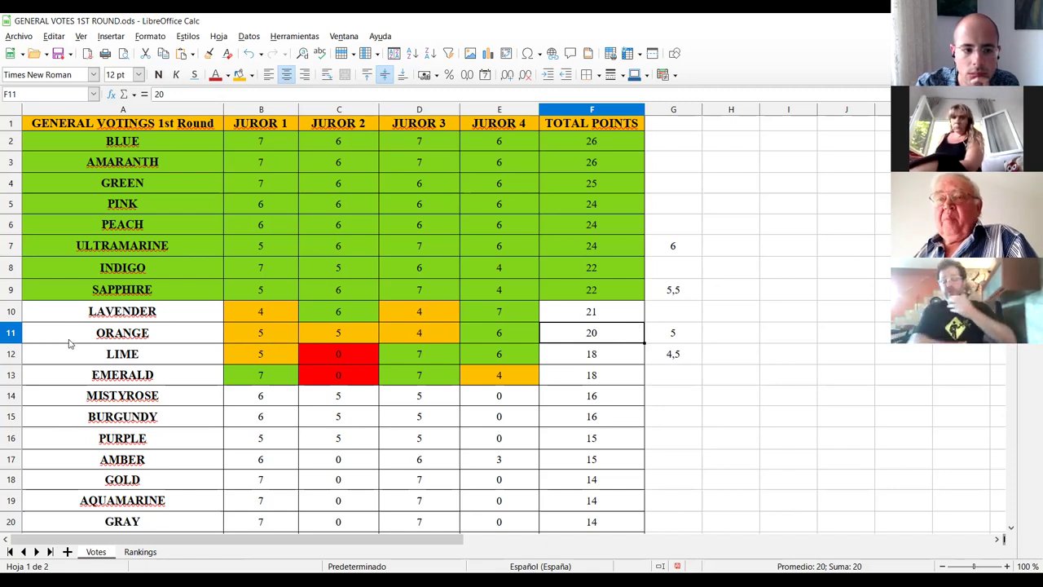
Number the first four entries by prefixing their names: 1 BLUE, 2 AMARANTH, 3 GREEN and 4 PINK.
double_click(76, 142)
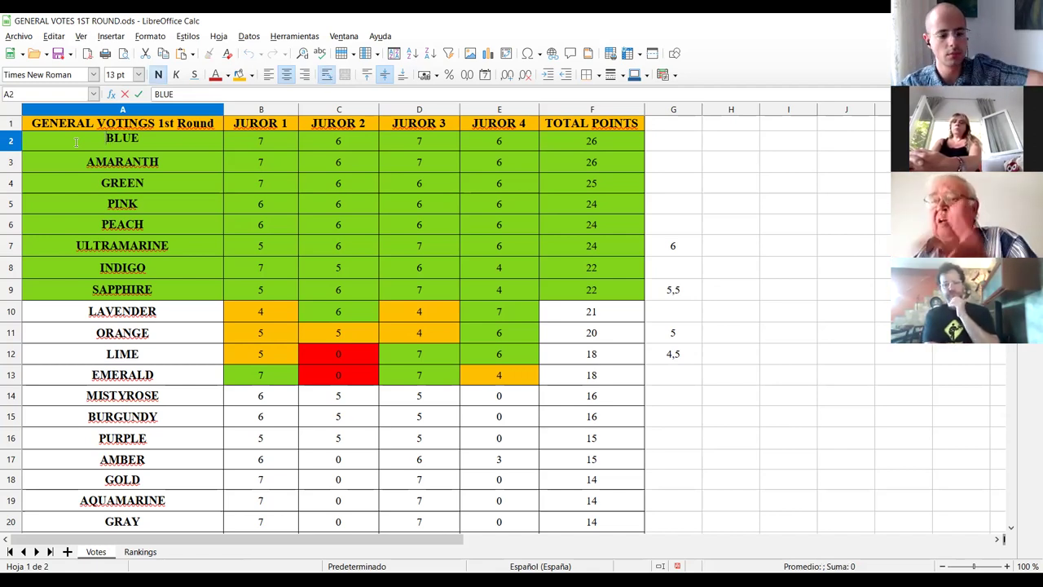
text(1)
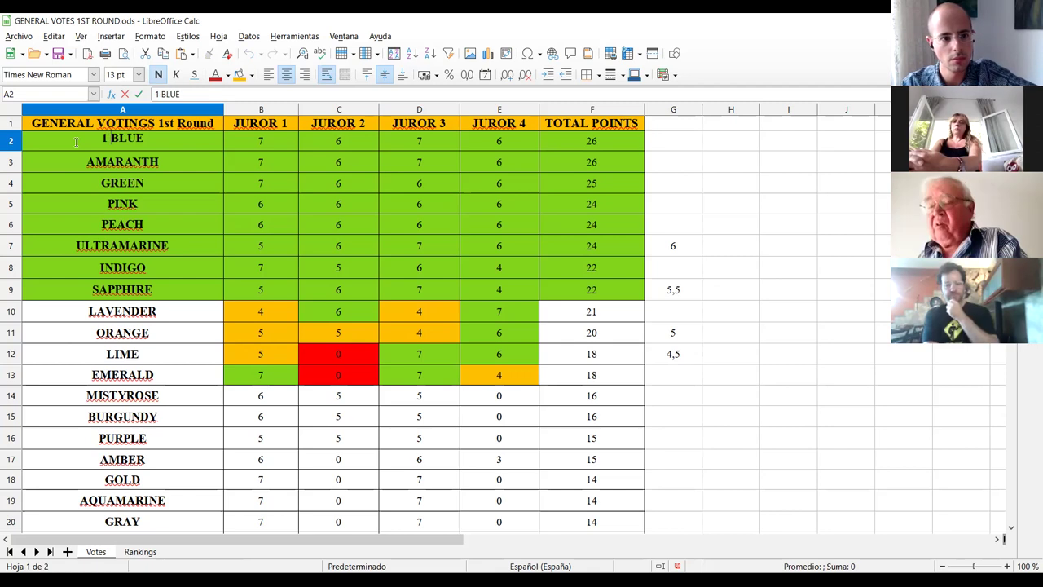
double_click(78, 163)
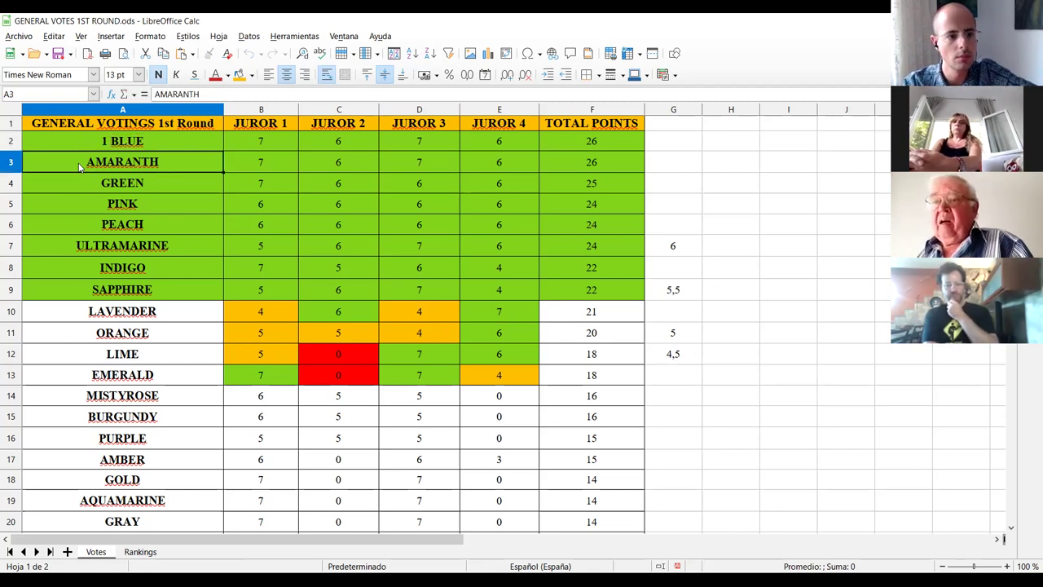
text(2)
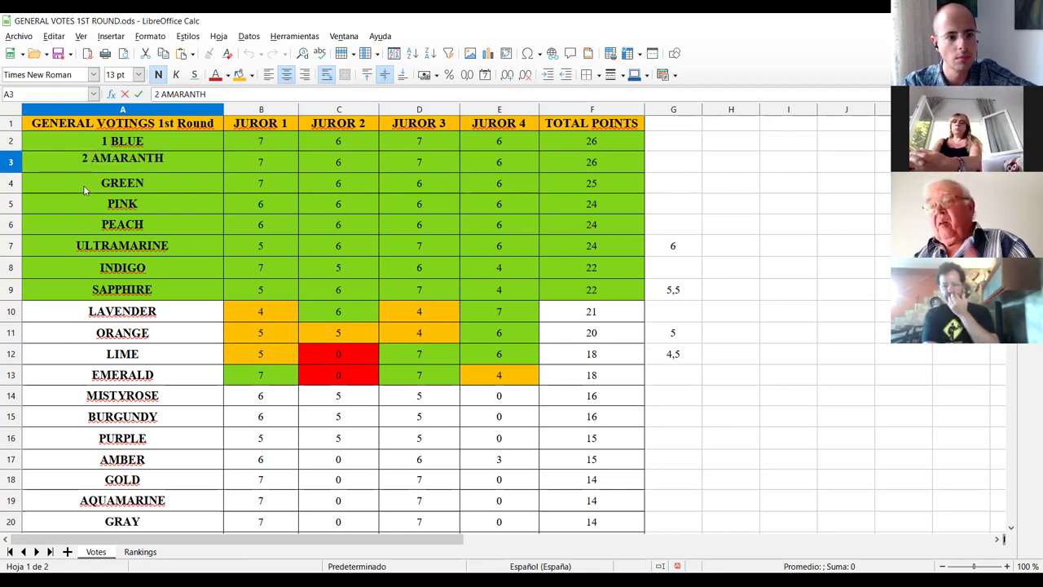
double_click(85, 191)
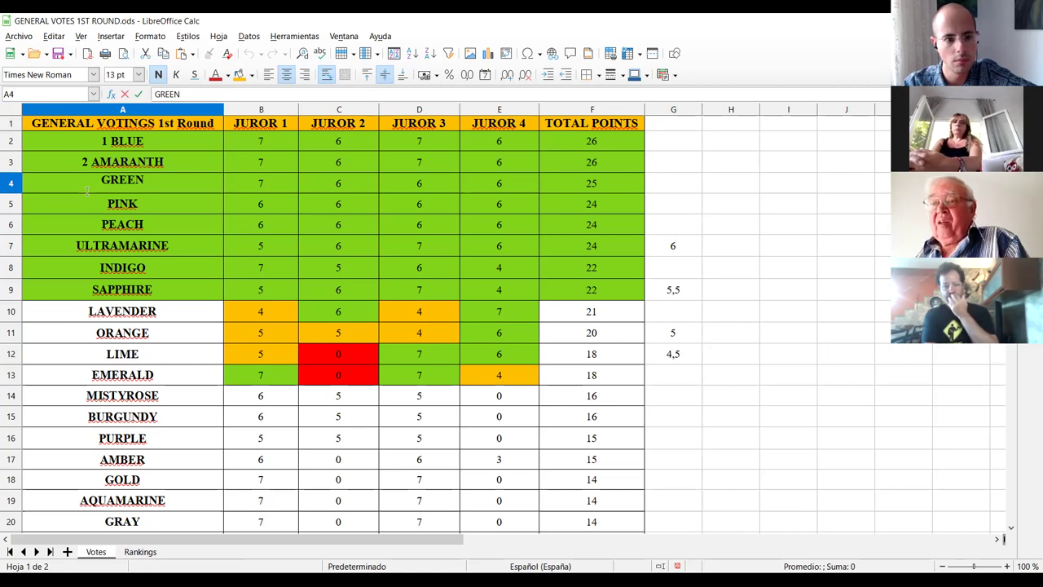
text(3)
double_click(92, 203)
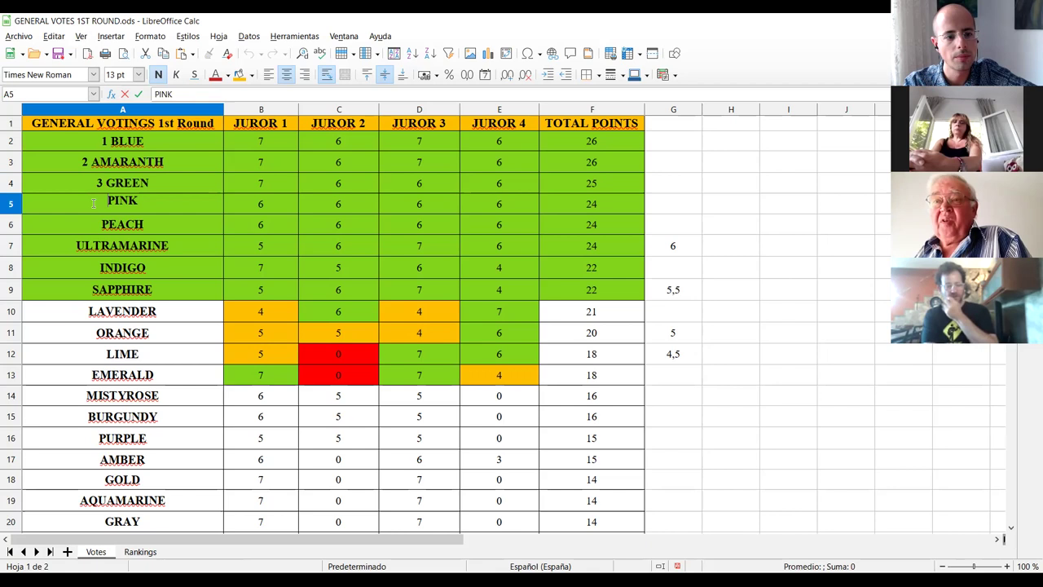
text(4)
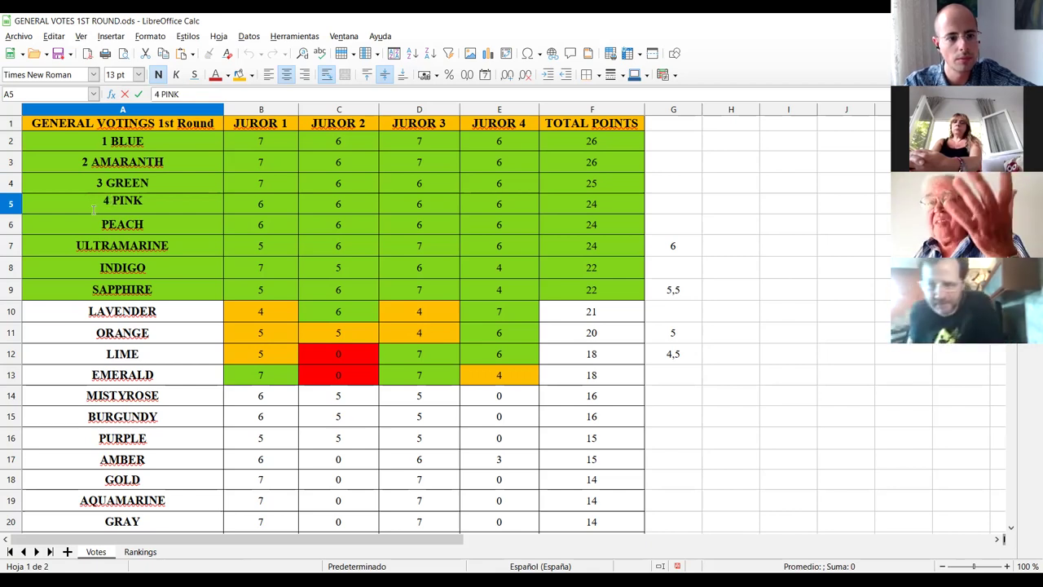
Continue numbering the remaining green entries' names: 5 PEACH, 6 ULTRAMARINE, 7 INDIGO and 8 SAPPHIRE.
double_click(94, 225)
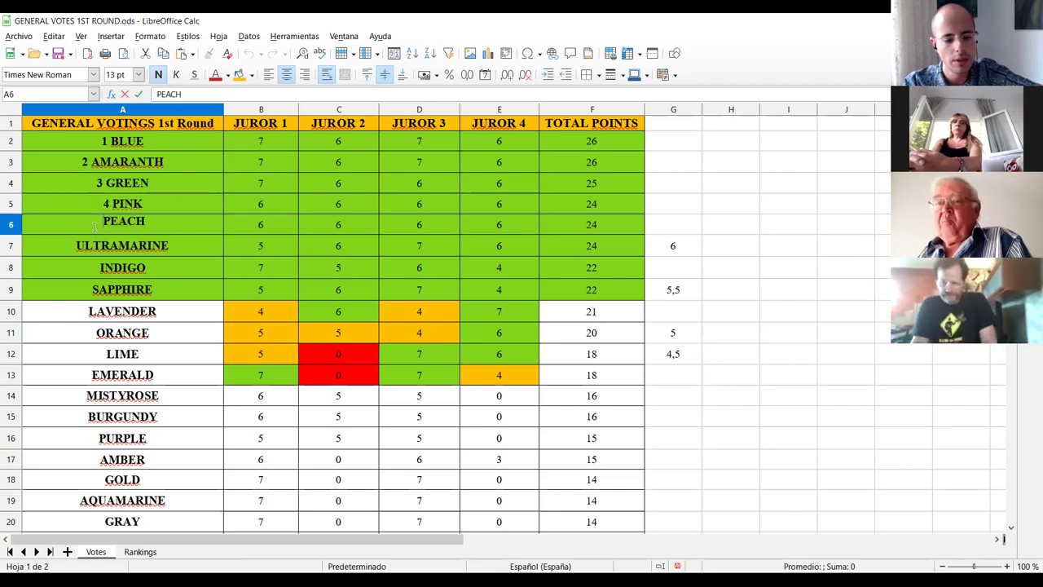
text(5)
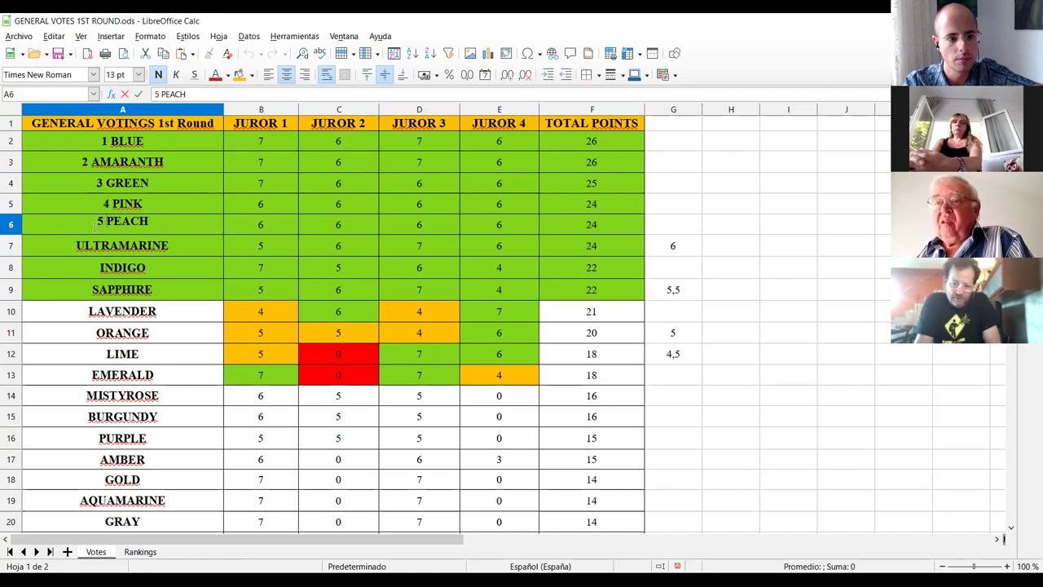
double_click(55, 249)
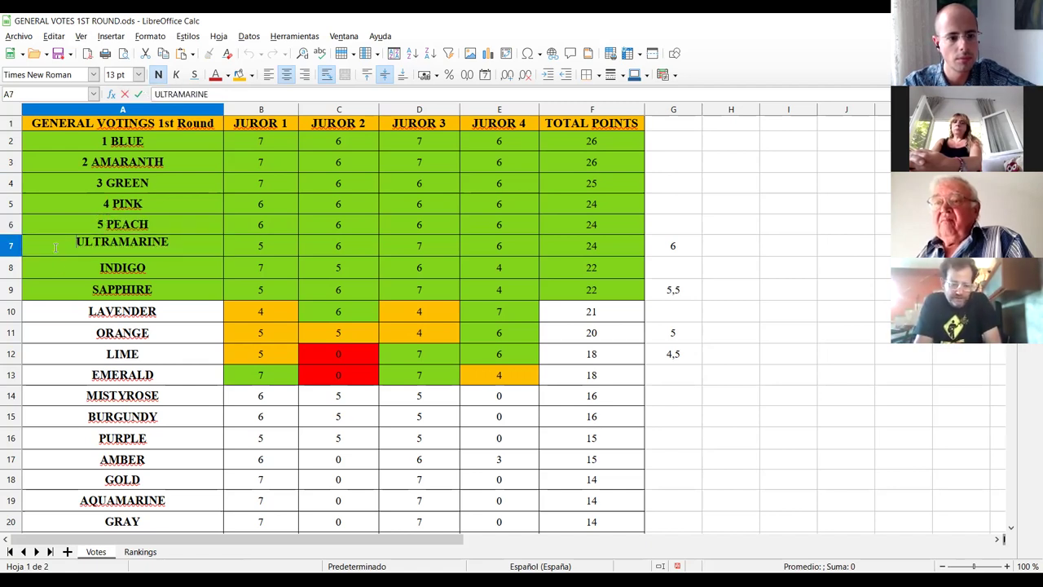
text(6)
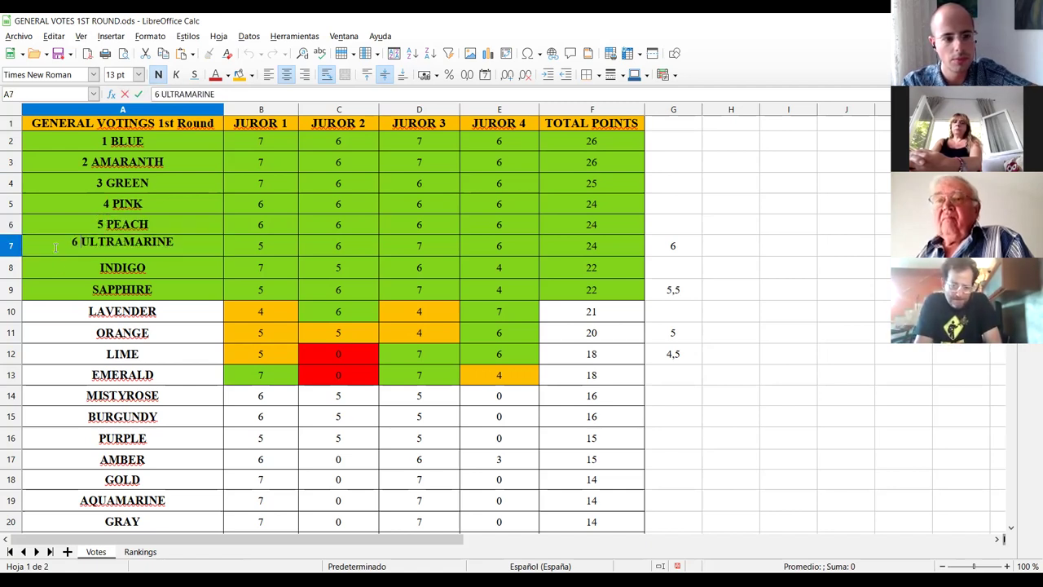
double_click(92, 276)
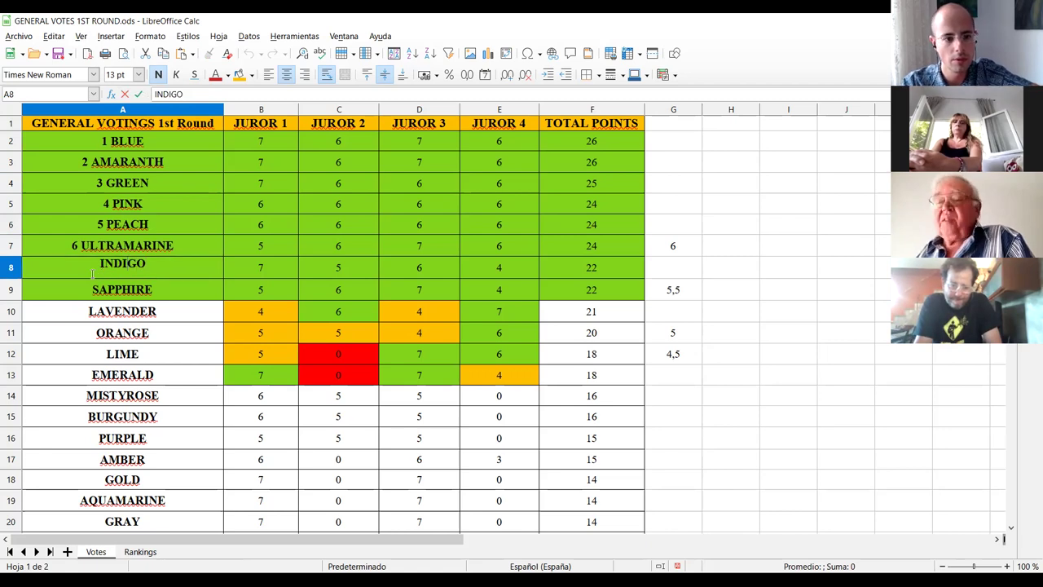
text(7)
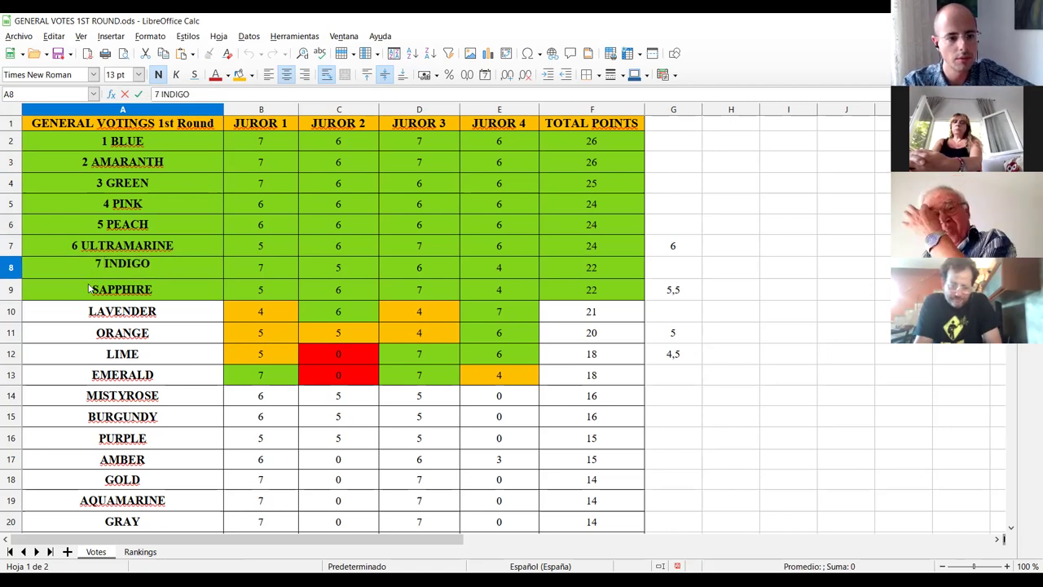
click(90, 288)
double_click(89, 288)
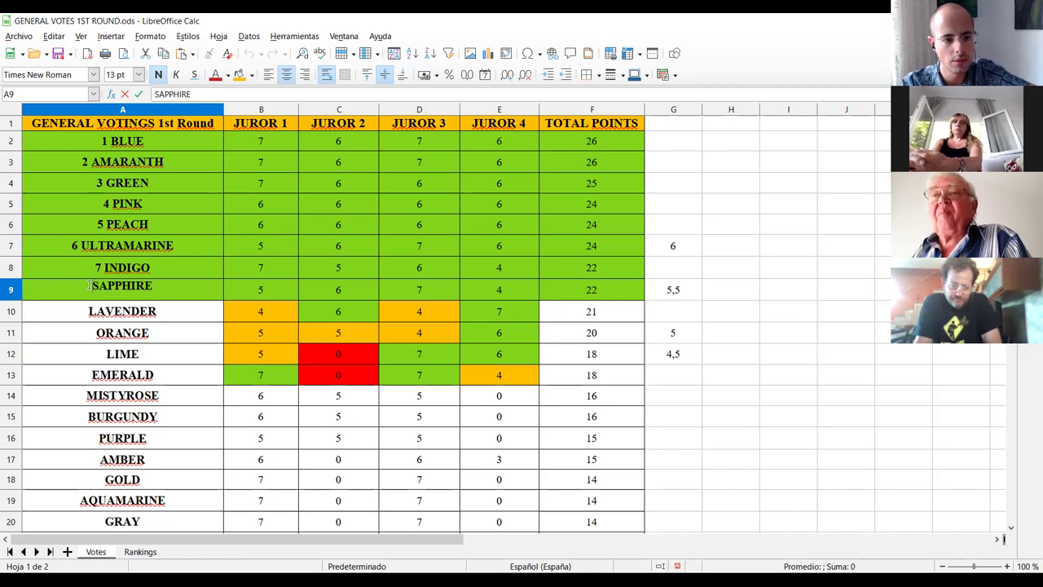
text(8)
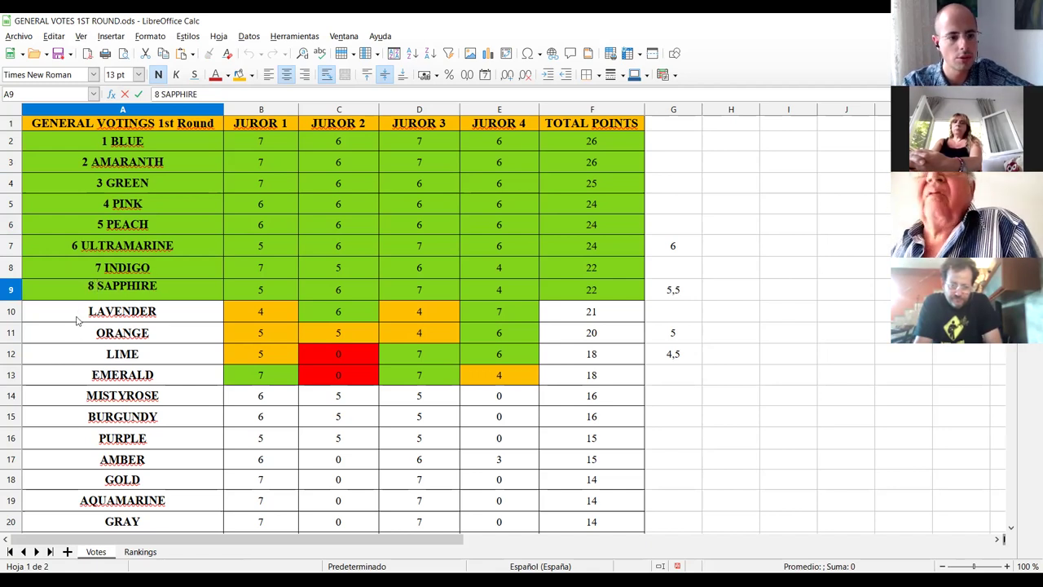
Number the names of the four entries below the green rows: 9 LAVENDER, 10 ORANGE, 11 LIME and 12 EMERALD.
click(79, 312)
double_click(80, 312)
text(9)
click(79, 329)
double_click(79, 328)
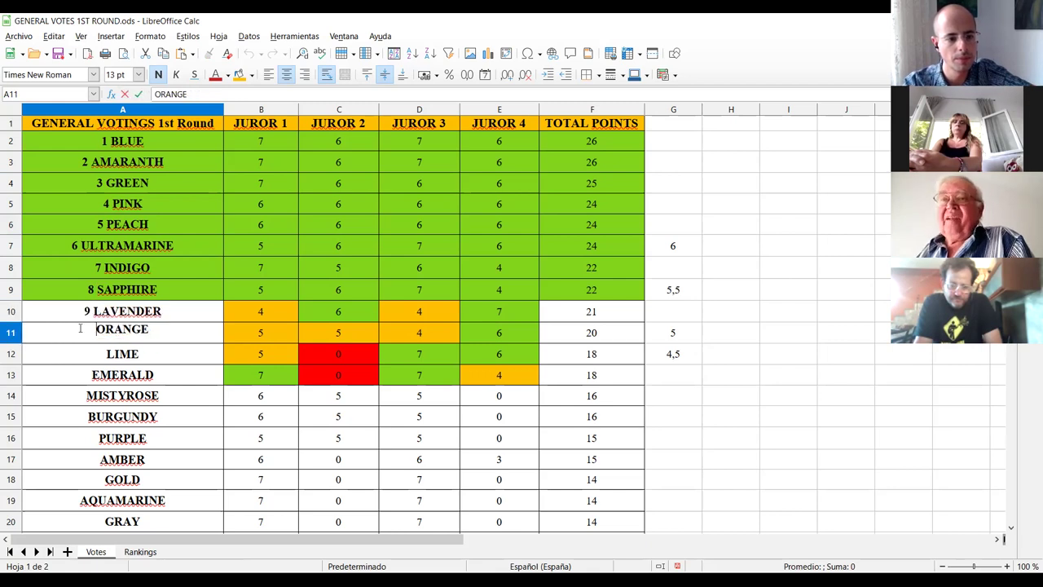
text(10)
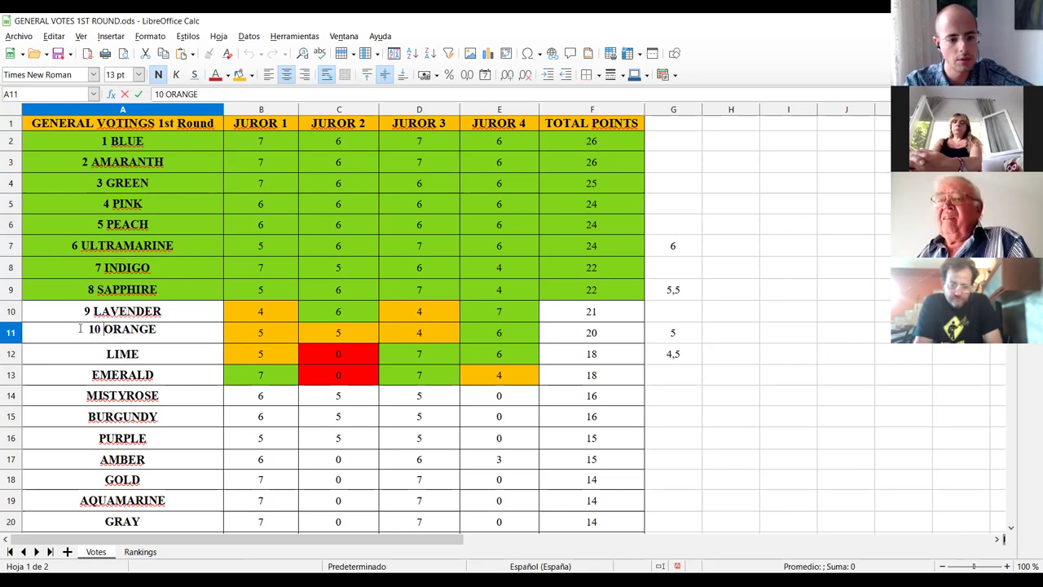
click(81, 353)
double_click(82, 353)
text(11)
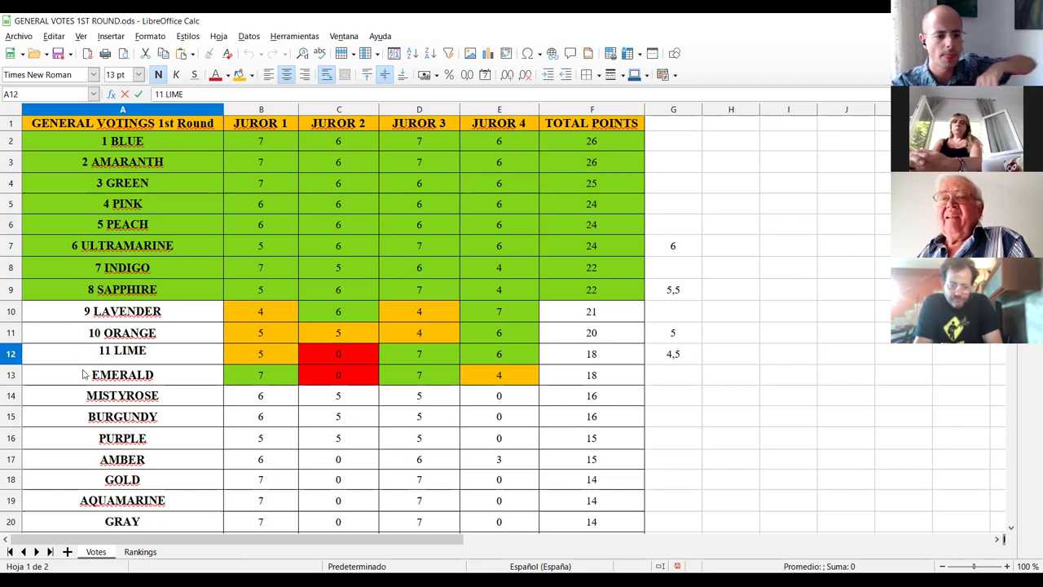
click(94, 375)
double_click(92, 373)
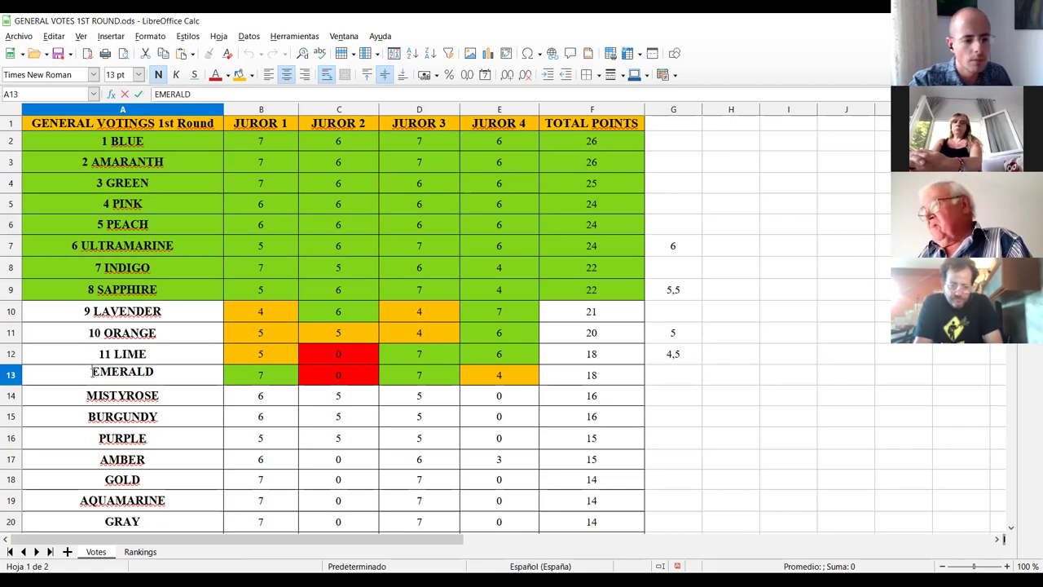
text(12)
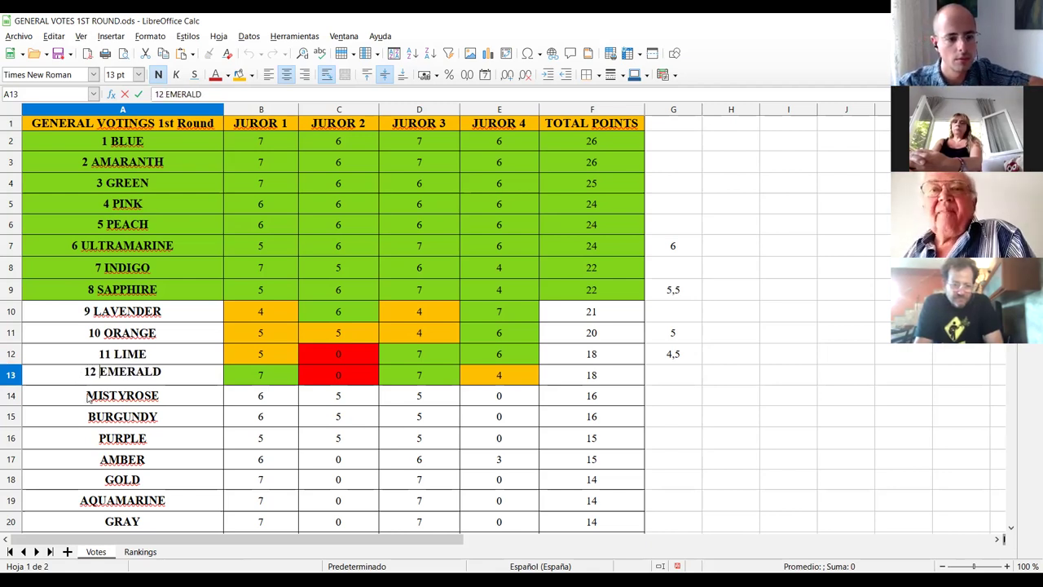
click(88, 398)
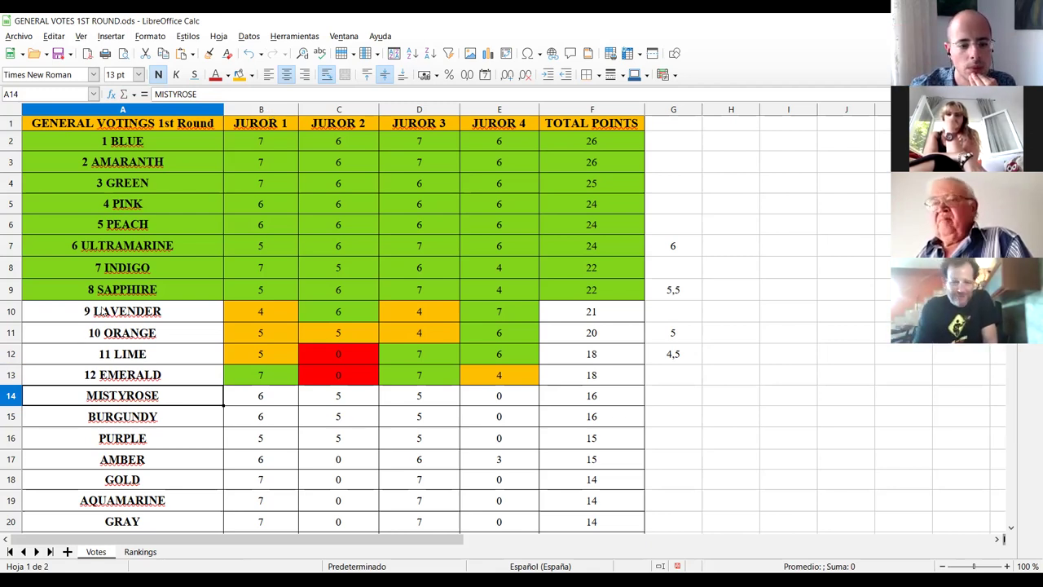
Review EMERALD's row from its name across to its total points, including the cell beside it and the Juror 3 score.
click(168, 378)
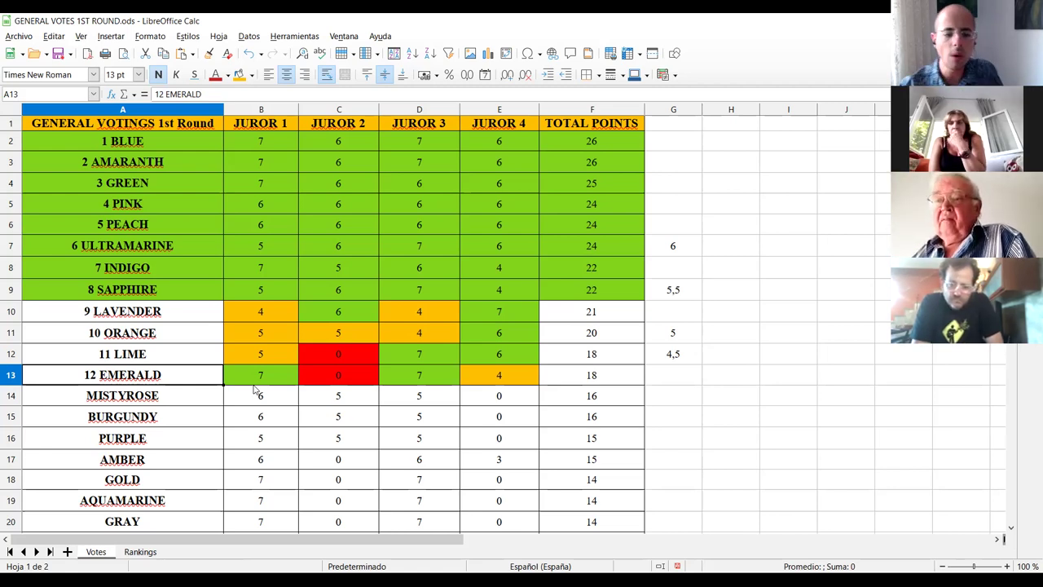
key(shift+Right)
key(shift+Right)
key(shift+Right)
key(shift+Right)
key(shift+Right)
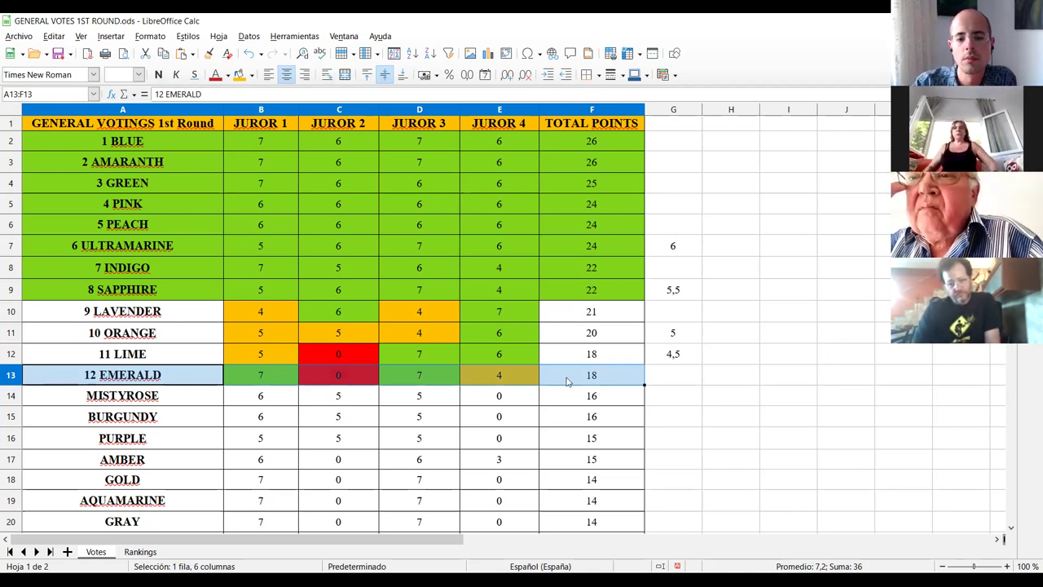
click(664, 384)
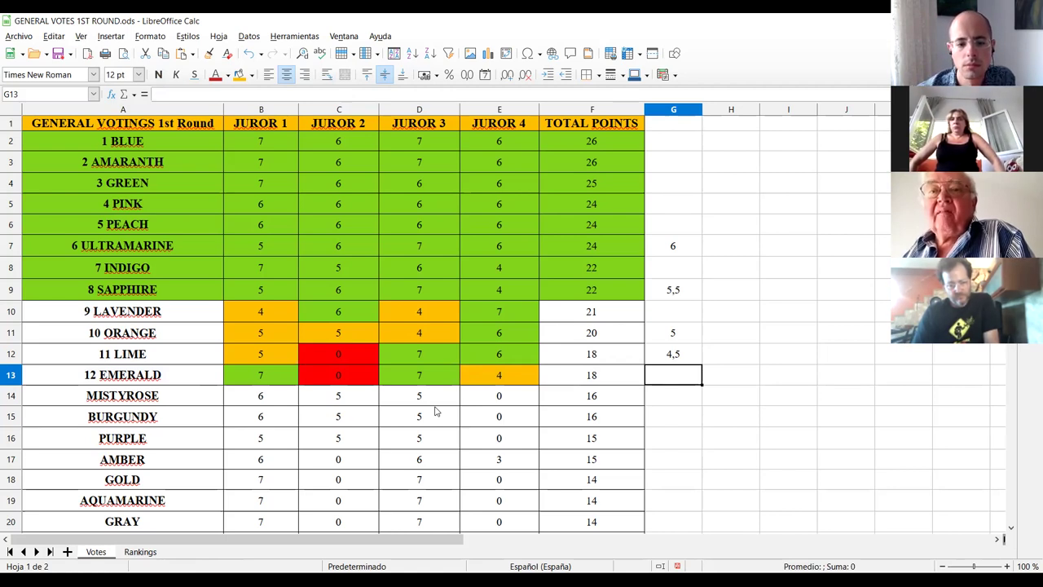
click(418, 378)
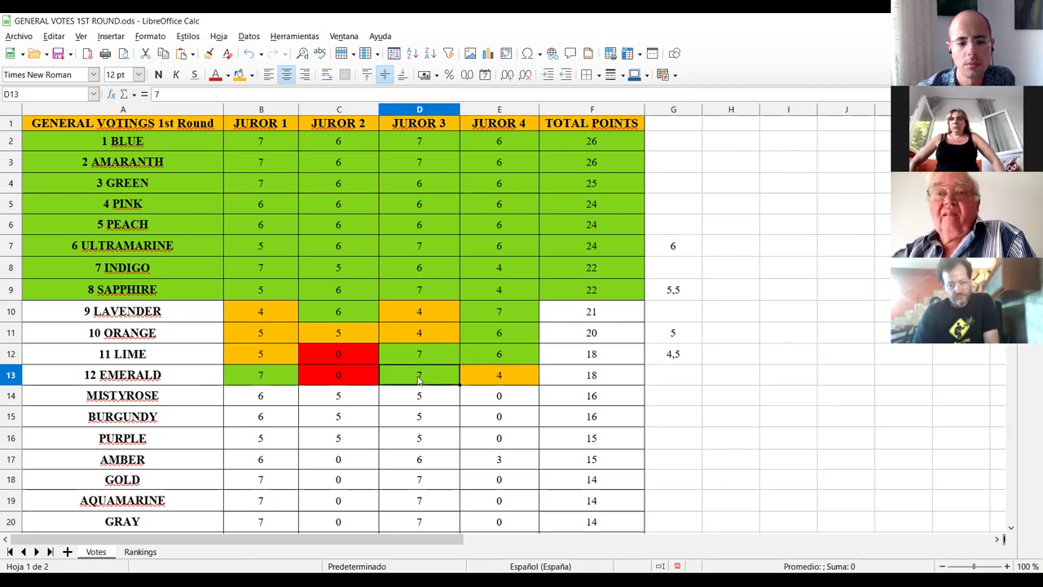
Compare the individual juror scores of the LAVENDER, ORANGE, LIME and EMERALD entries.
click(277, 380)
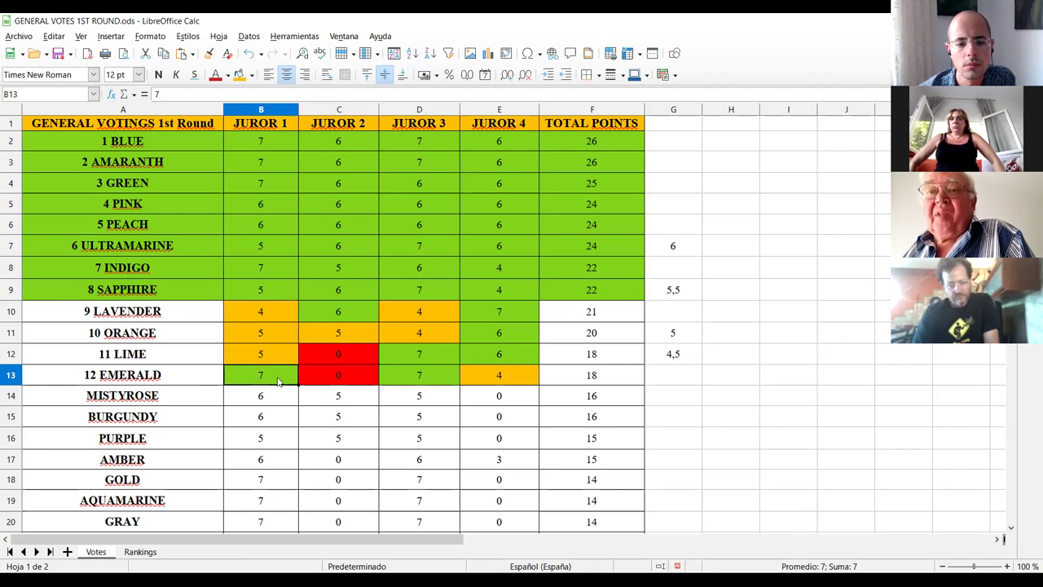
click(360, 382)
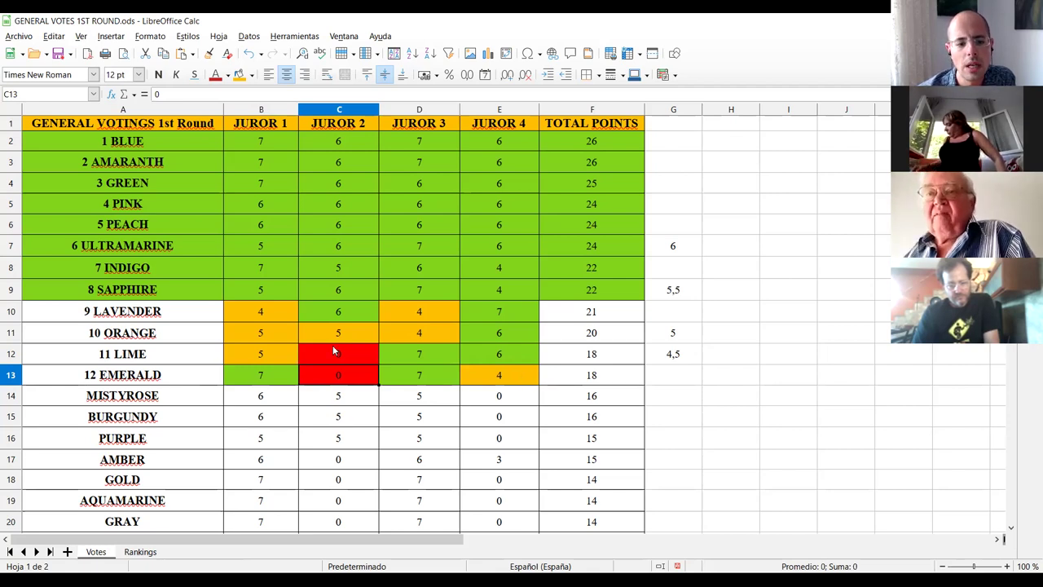
click(271, 318)
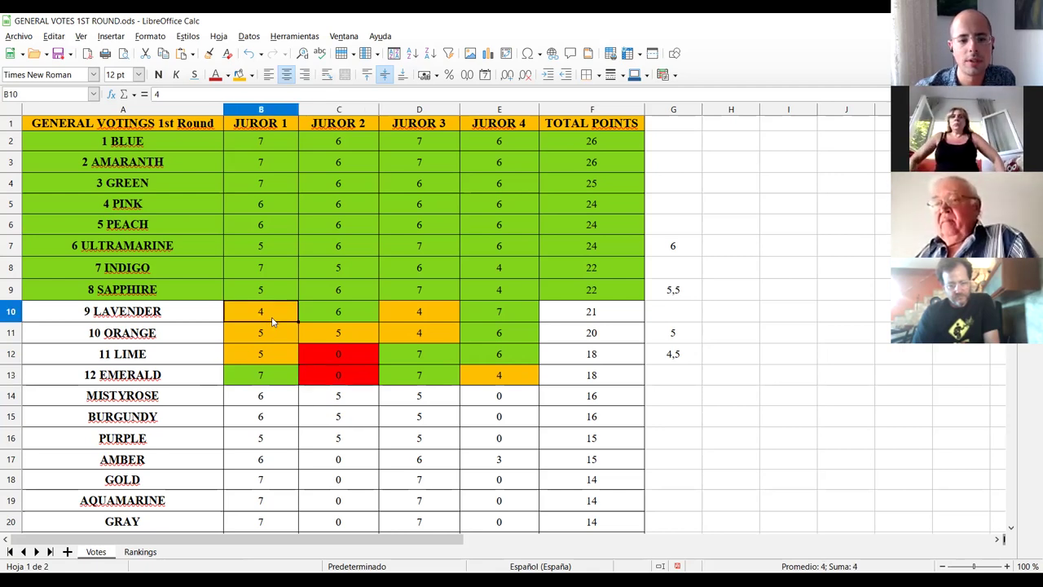
key(Right)
key(Right)
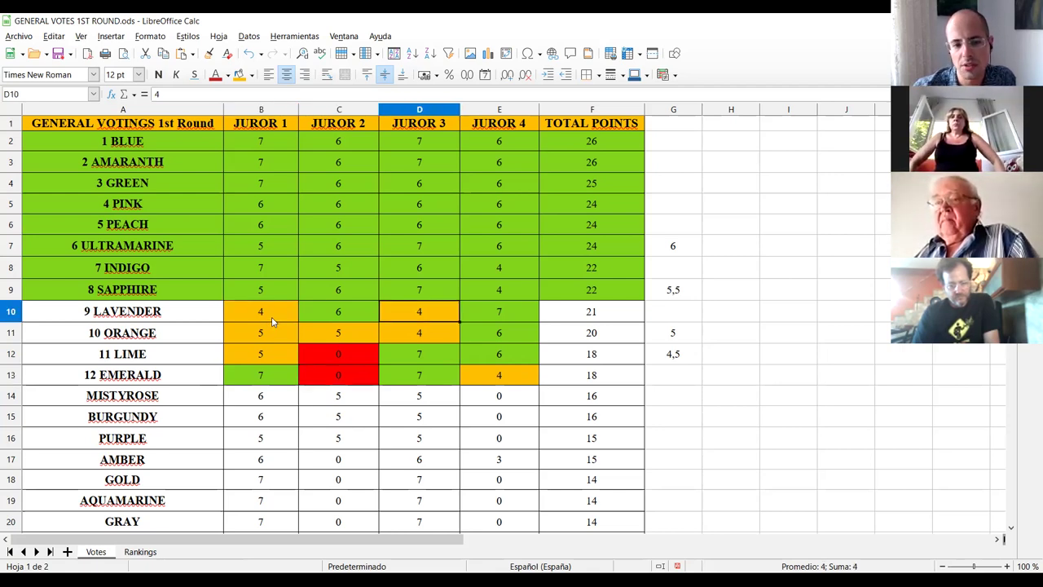
key(Left)
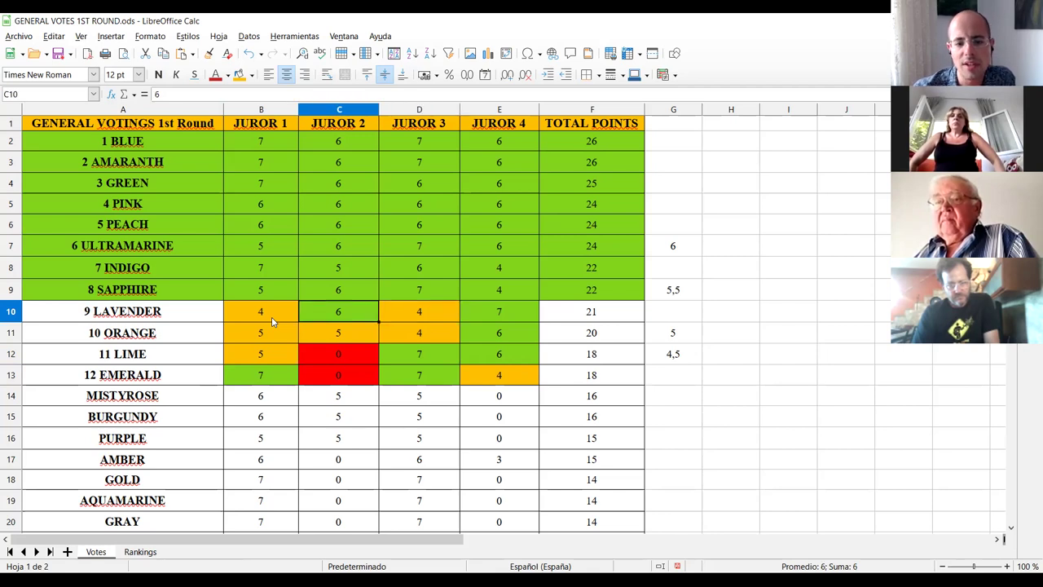
key(Down)
key(Left)
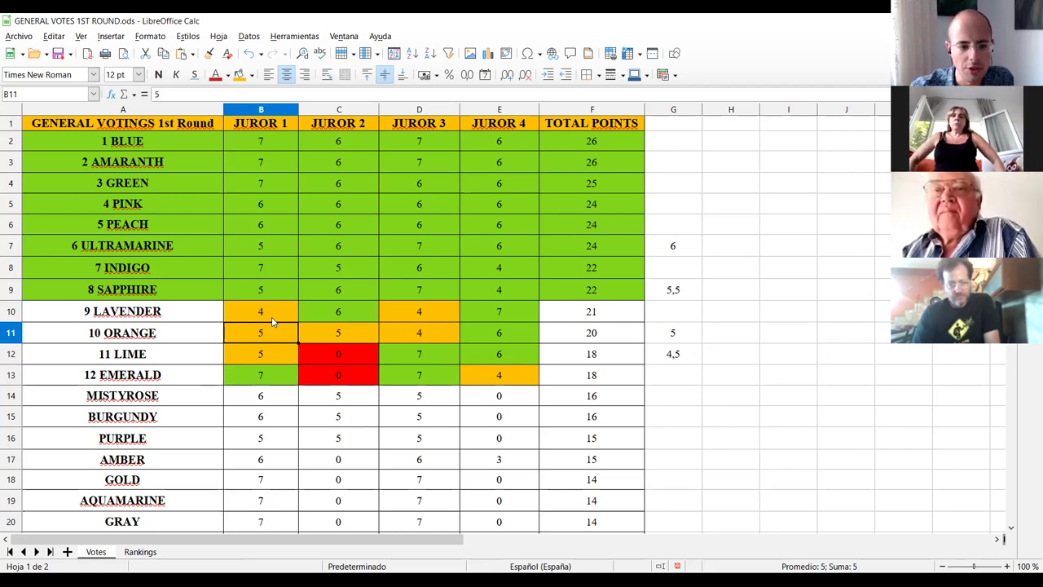
key(Down)
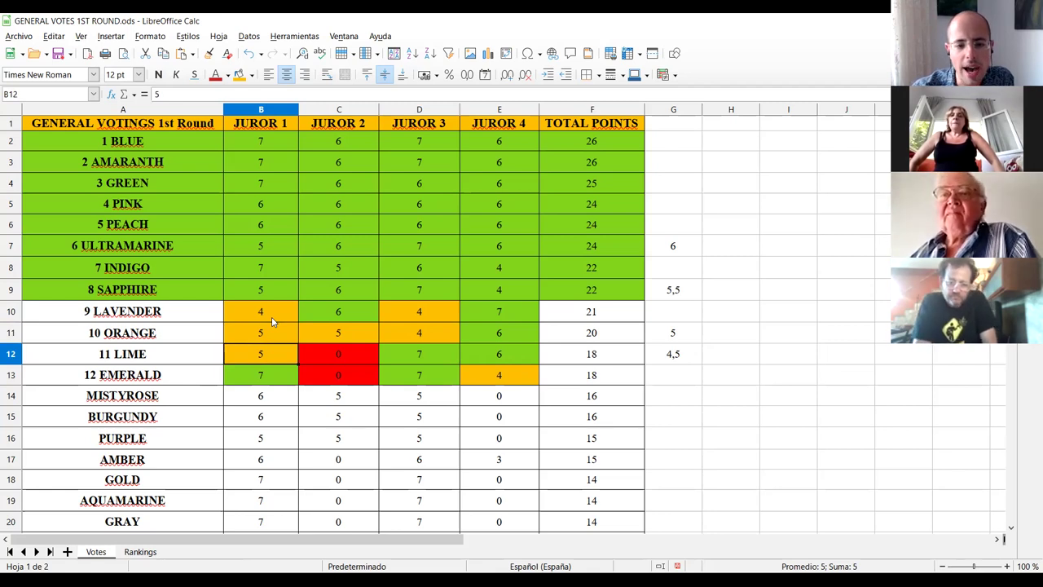
key(Right)
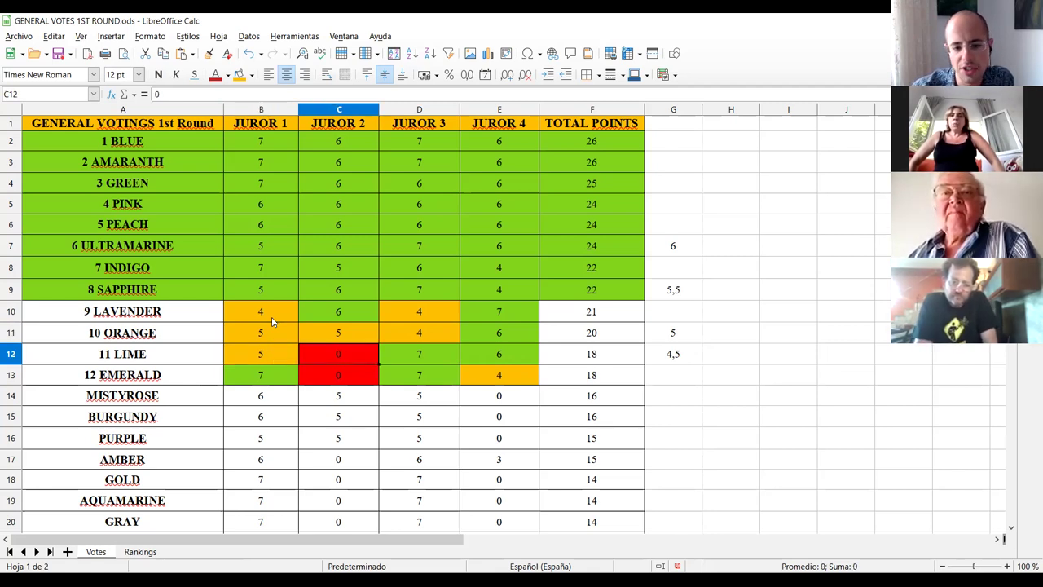
key(Right)
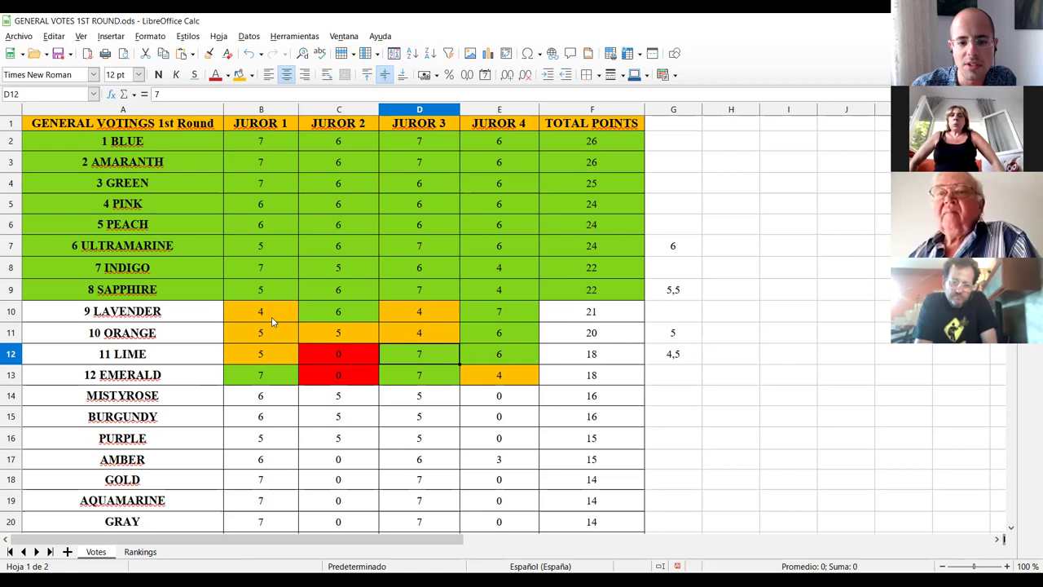
key(Right)
key(Down)
key(Left)
key(Left)
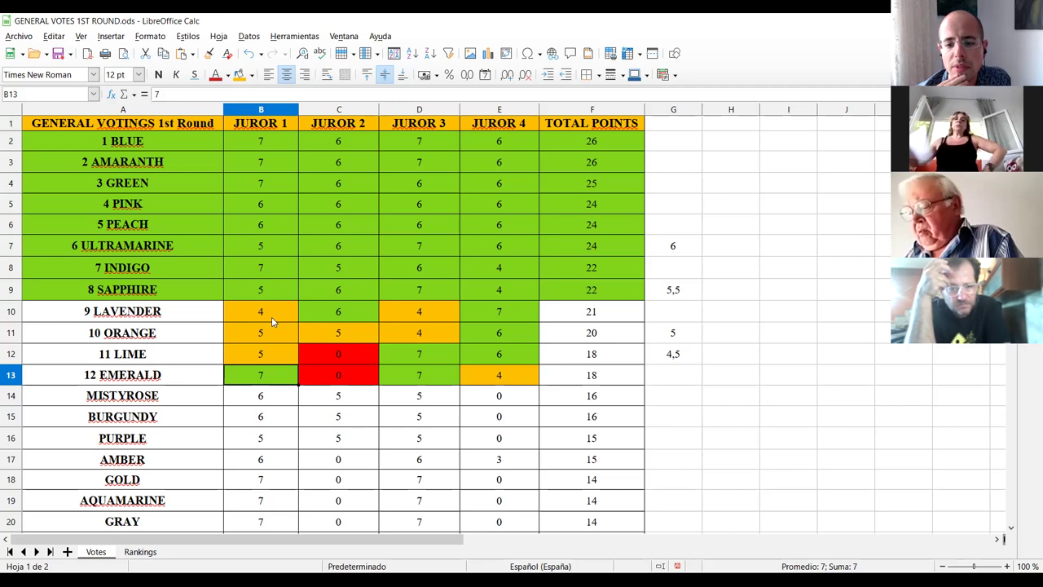
Review the ORANGE, LIME and EMERALD rows again, including their total points and the noted value beside ORANGE.
key(Up)
key(Up)
key(Right)
key(Right)
key(Right)
key(Right)
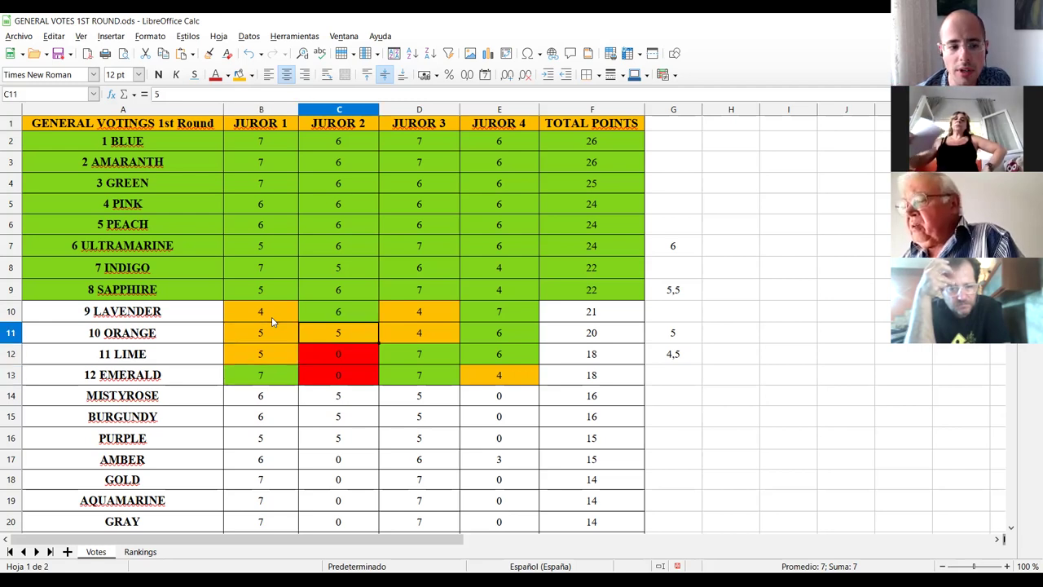
key(Right)
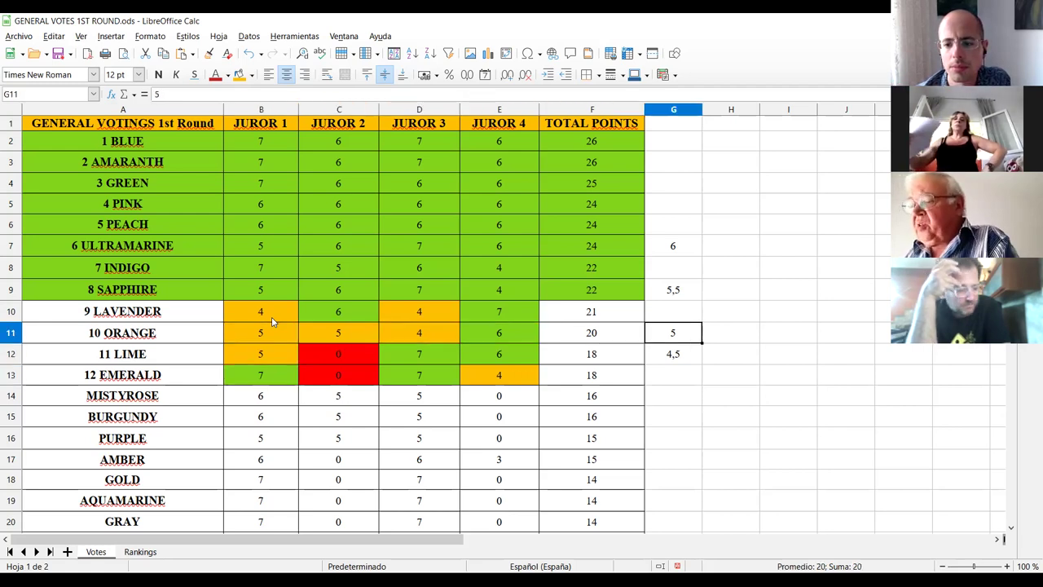
key(Down)
key(Left)
key(Left)
key(Left)
key(Left)
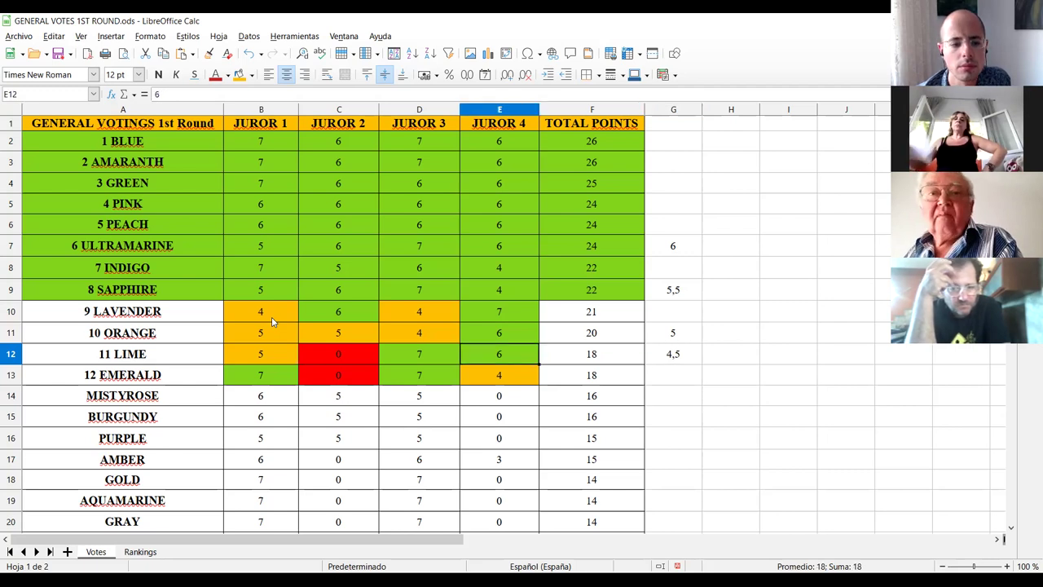
key(Down)
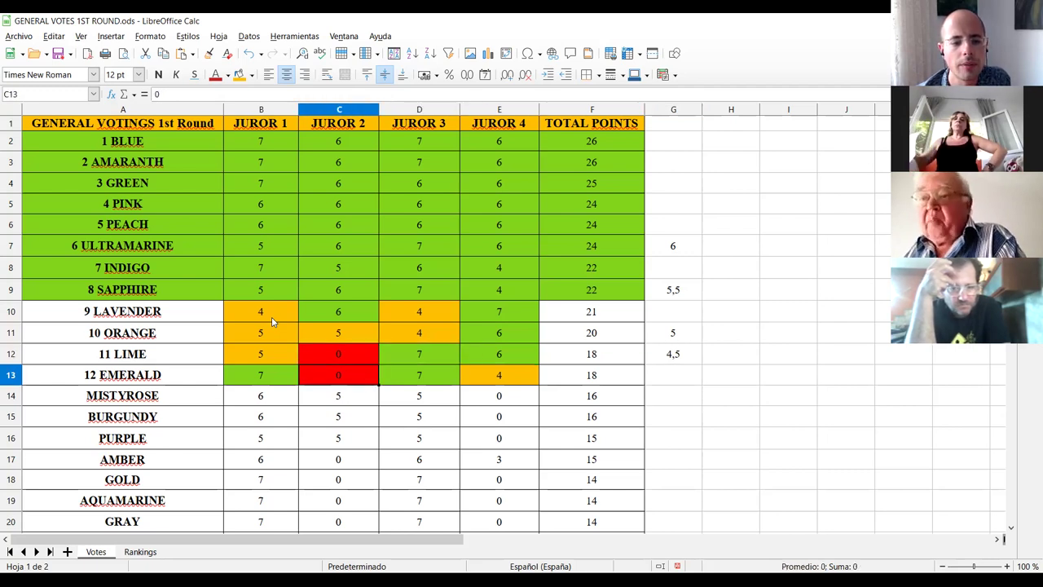
key(Right)
key(Right)
key(Right)
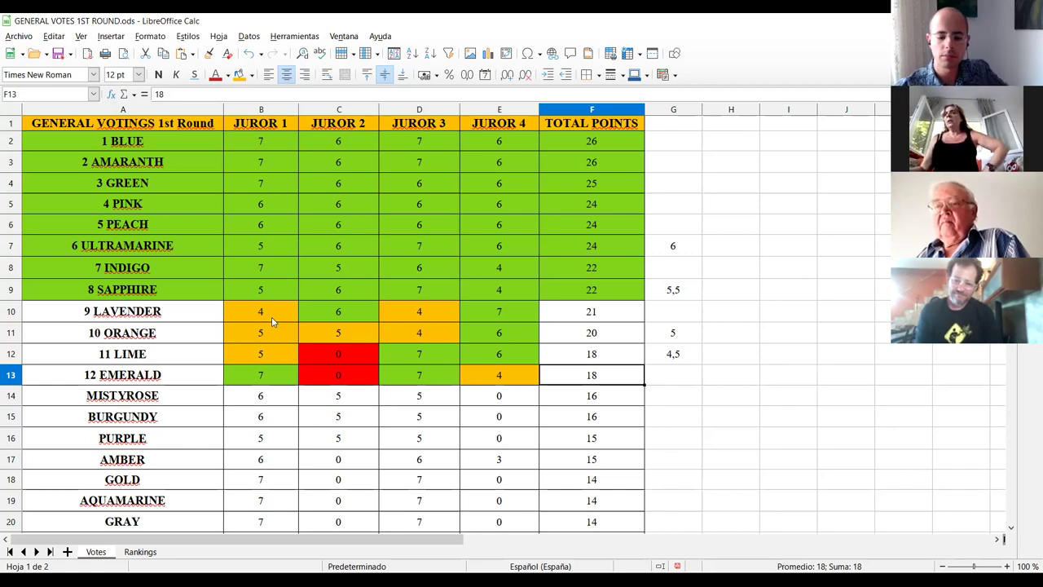
Fill the LAVENDER, ORANGE, LIME and EMERALD rows, from name to total points, with the same green as the rows above.
key(Left)
key(Left)
key(shift+Left)
key(shift+Left)
key(shift+Left)
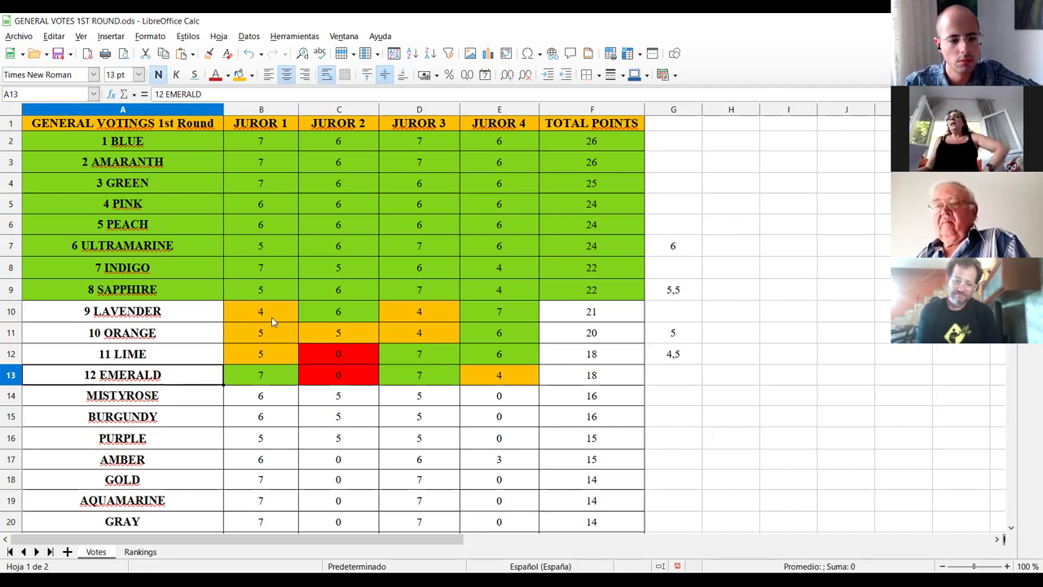
key(shift+Right)
key(shift+Right)
key(shift+Up)
key(shift+Up)
key(shift+Up)
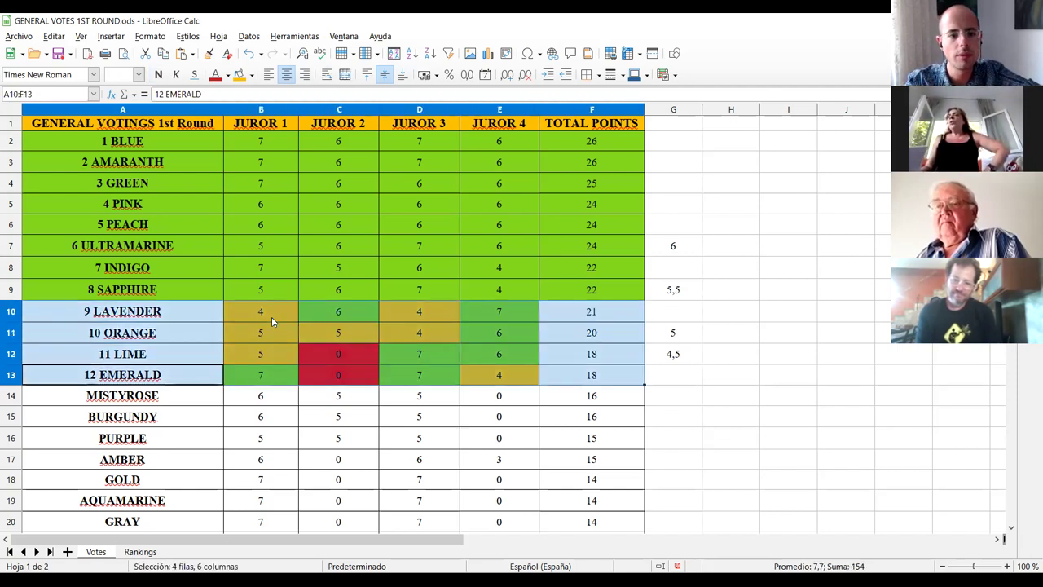
click(250, 75)
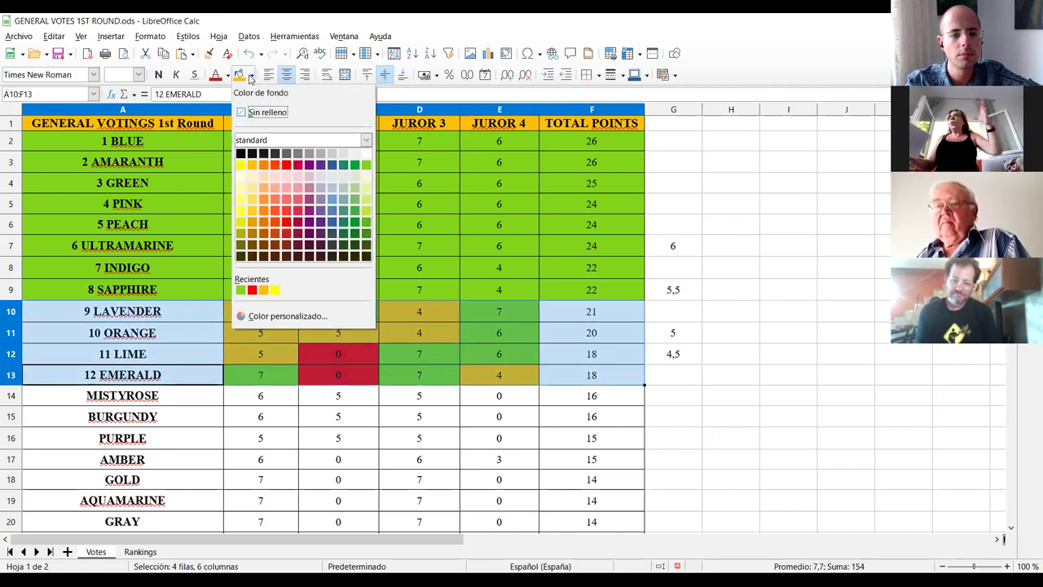
click(242, 290)
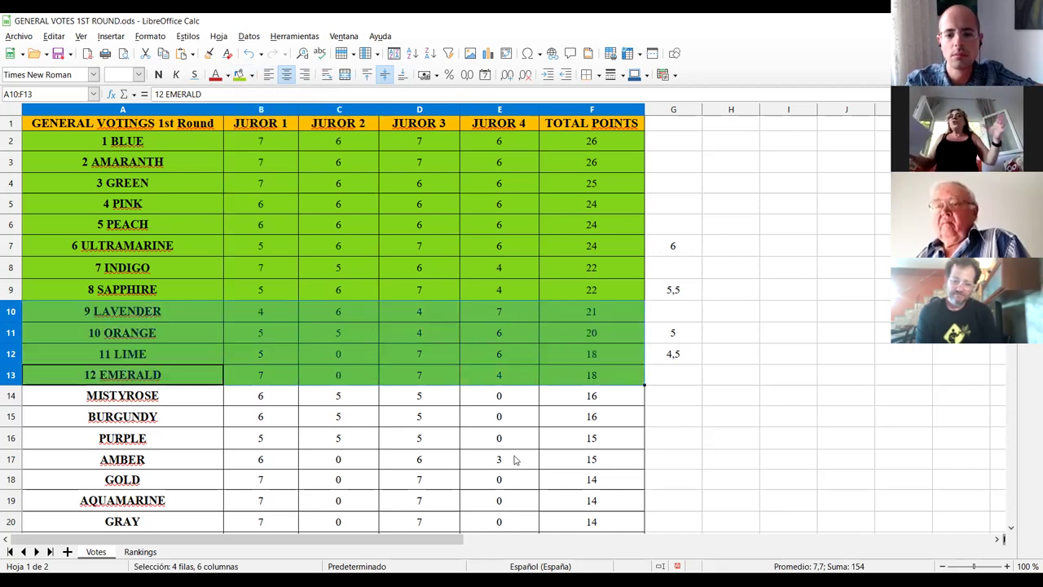
Examine the juror scores of MISTYROSE, BURGUNDY and PURPLE, the first entries below the green rows.
click(668, 400)
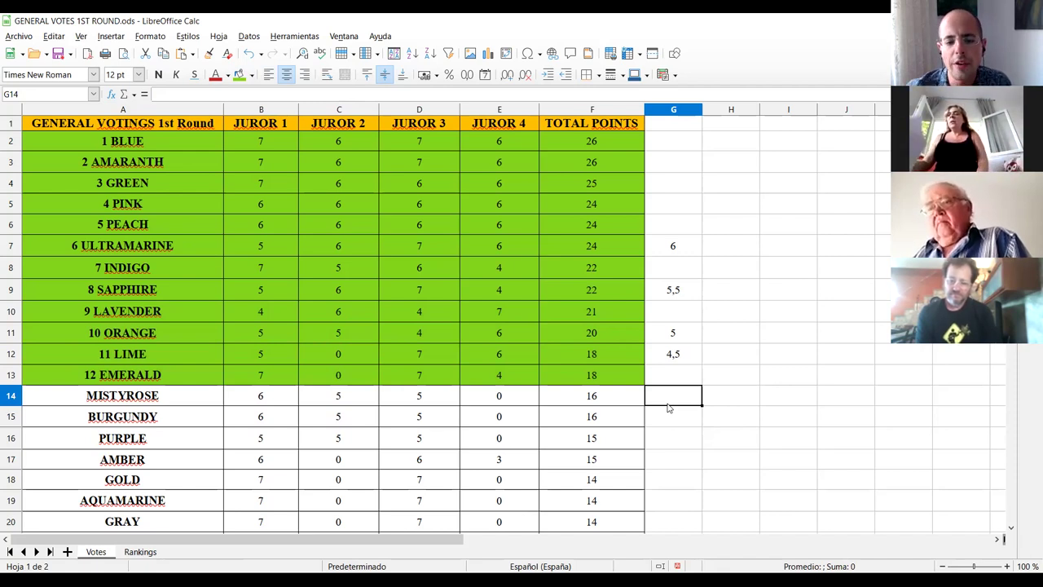
click(141, 397)
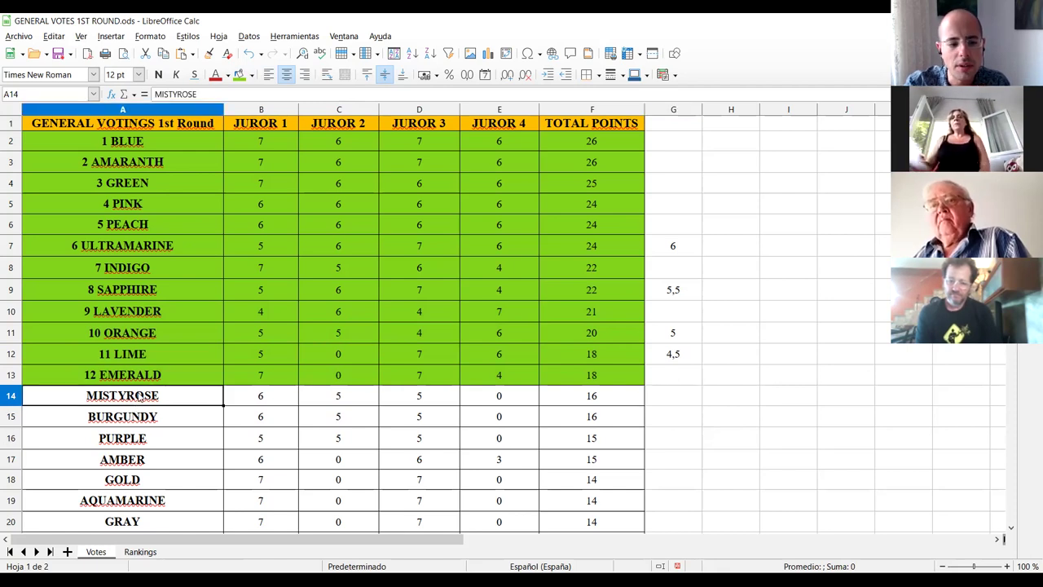
click(502, 401)
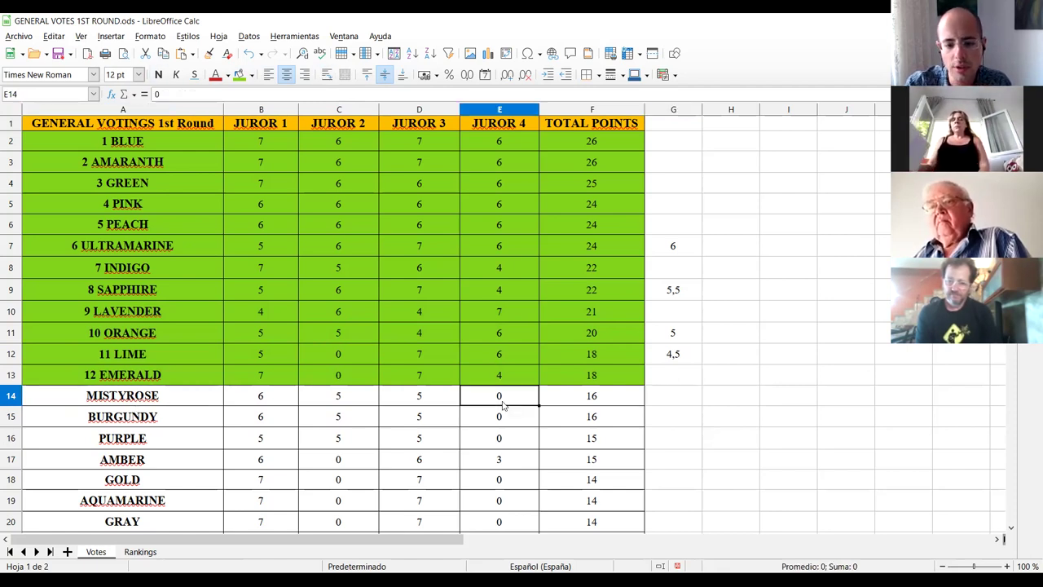
key(Down)
key(Down)
key(Left)
key(Up)
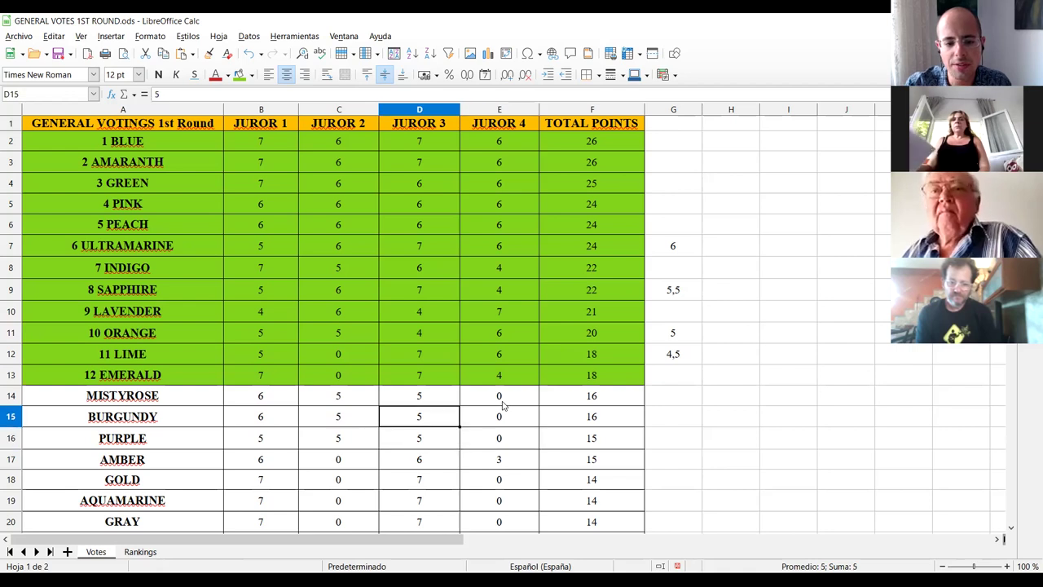
key(Up)
key(Left)
key(Down)
key(Left)
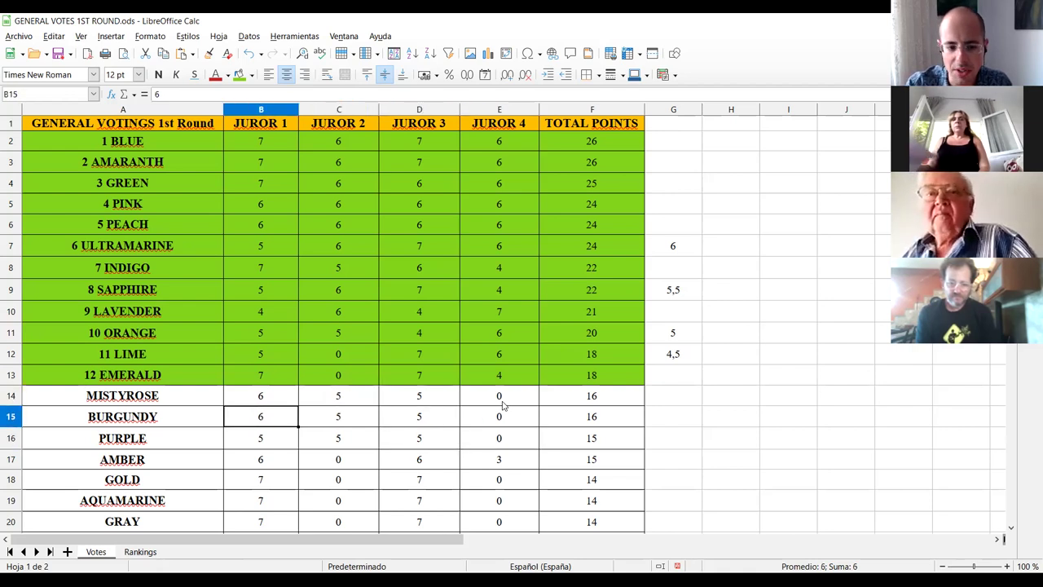
key(Up)
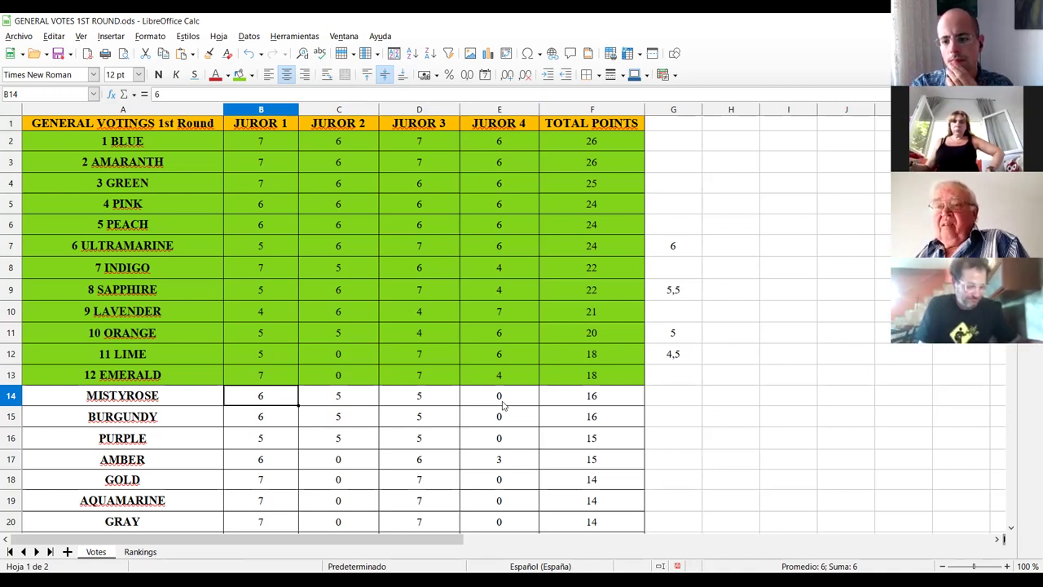
Check EMERALD's scores and total points, and compare the side-note cells beside ORANGE, LIME and EMERALD.
key(Up)
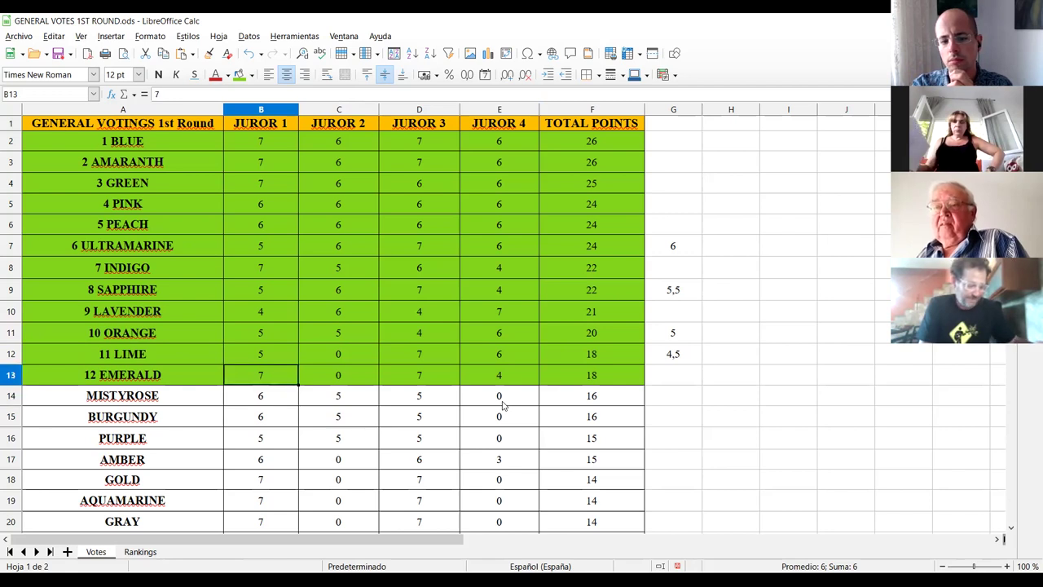
key(Right)
key(Right)
key(Right)
key(Right)
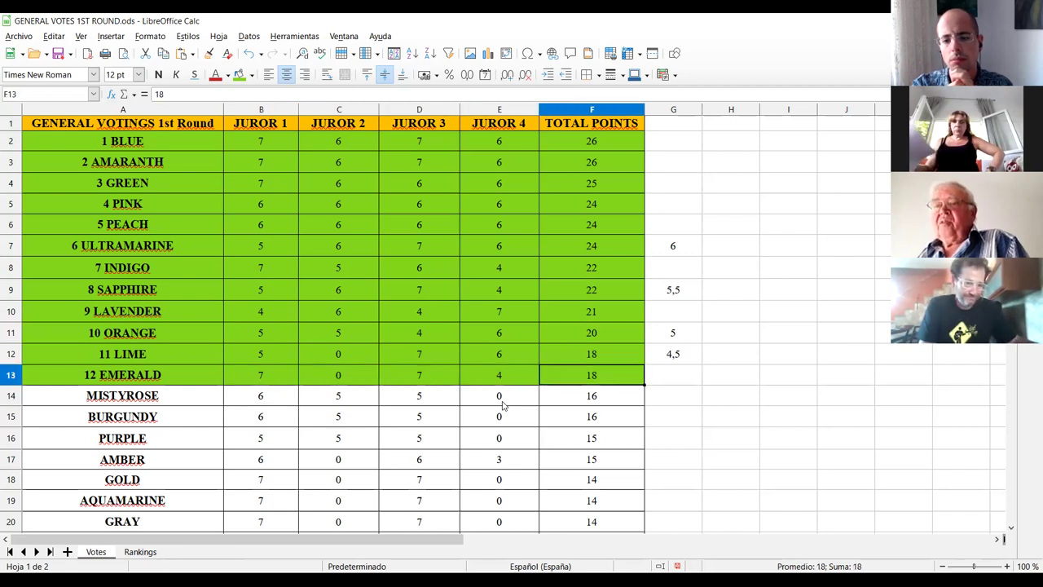
key(Up)
key(Right)
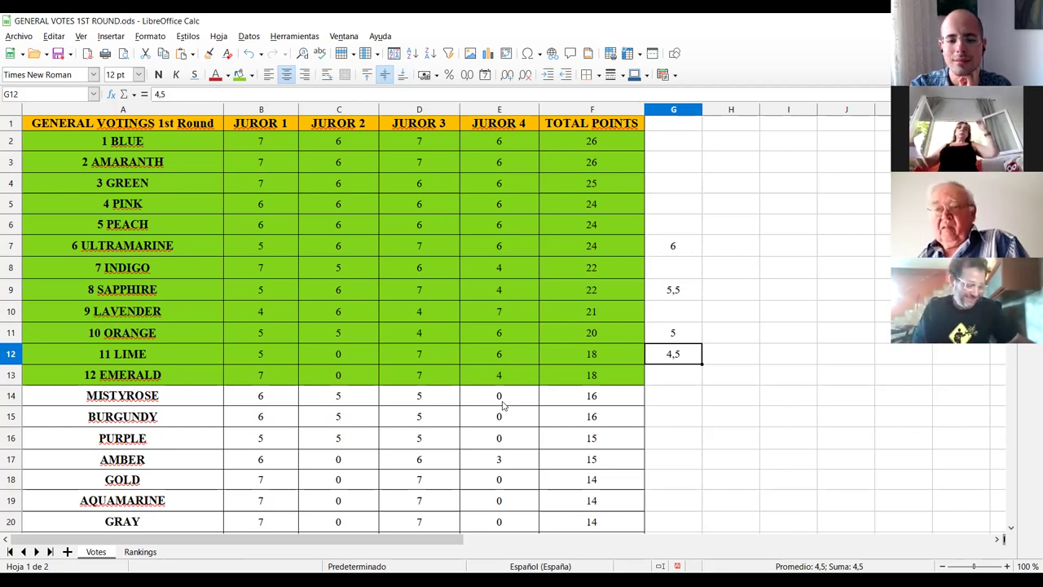
key(Up)
key(Down)
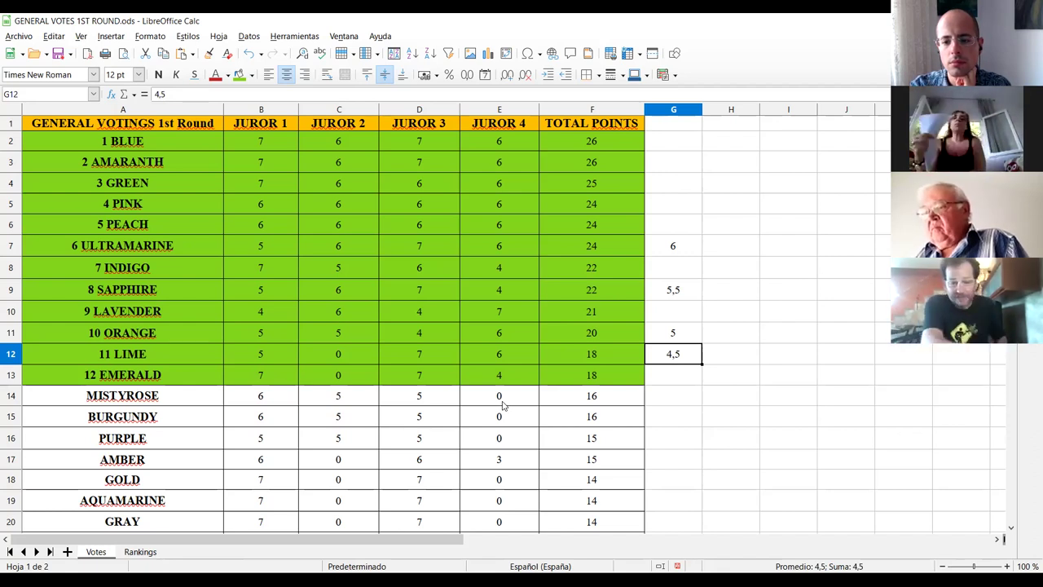
key(Down)
key(Up)
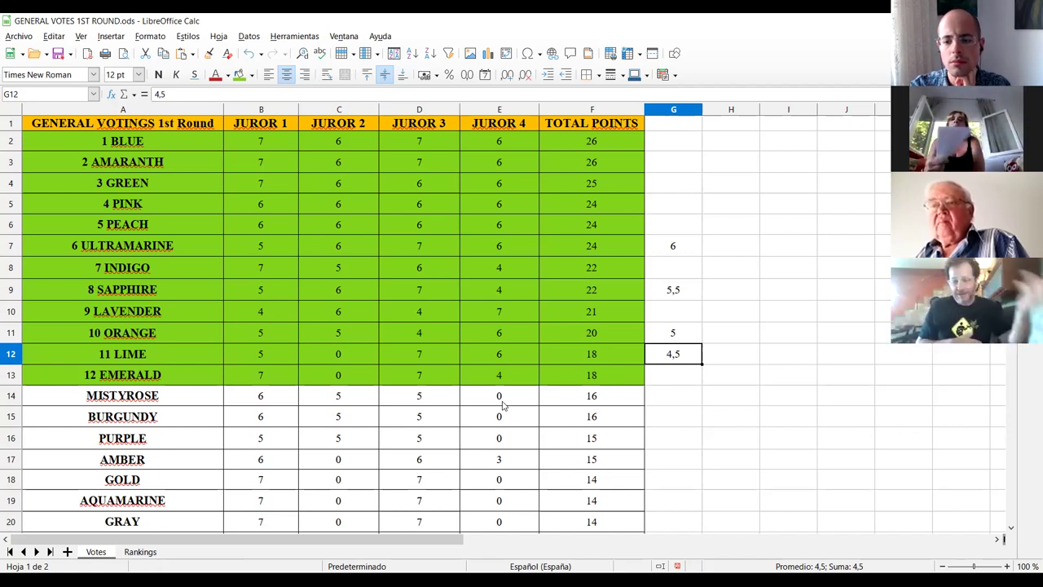
key(Down)
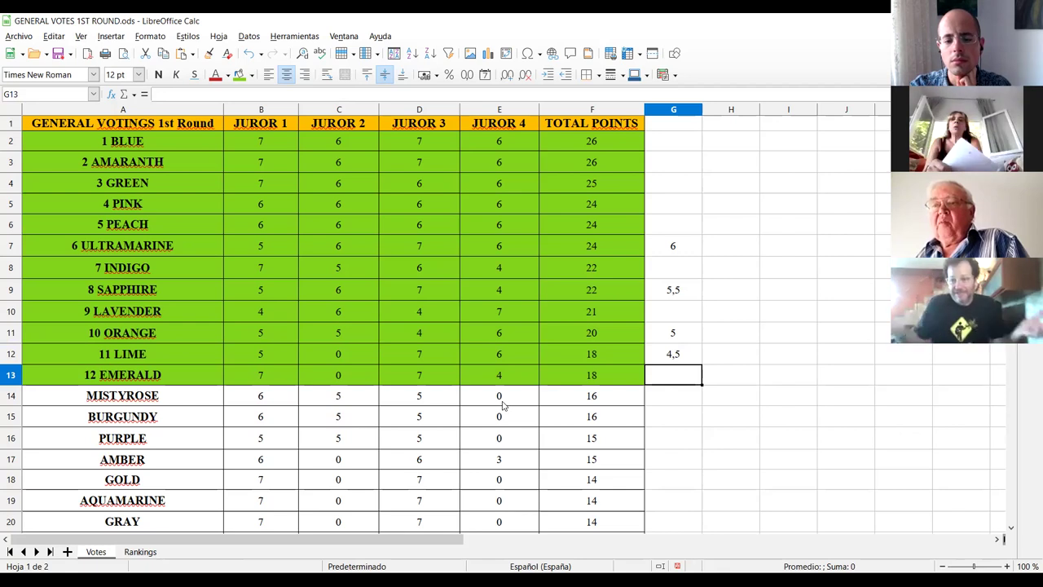
Go over EMERALD's row once more, from its name through each juror score to its total points.
key(Left)
key(Left)
key(Left)
key(Left)
key(Left)
key(Left)
key(Right)
key(Right)
key(Right)
key(Right)
key(Right)
key(Left)
key(Left)
key(Left)
key(Left)
key(Left)
key(Right)
key(Right)
key(Right)
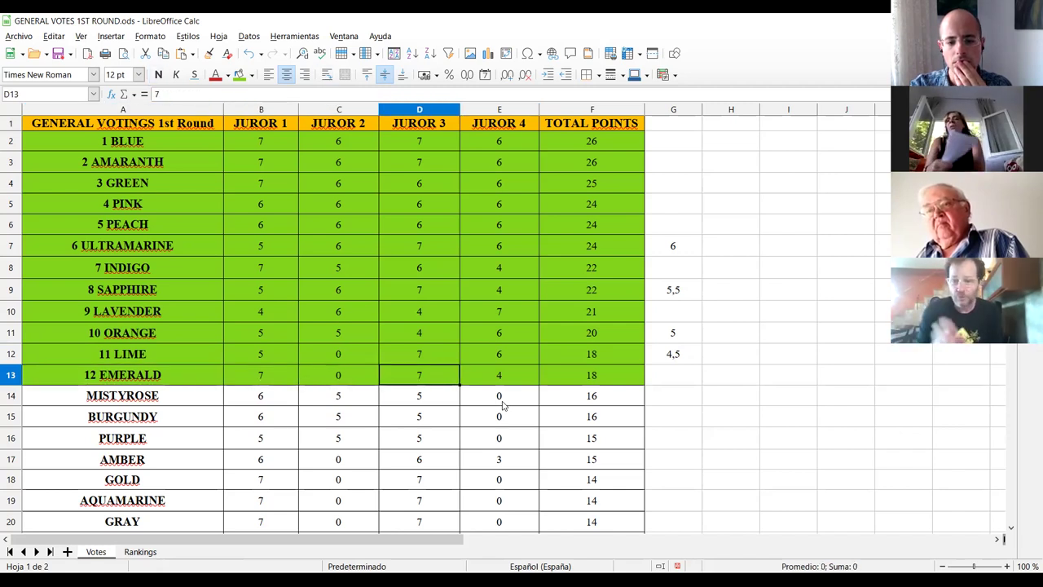
key(Right)
key(Right)
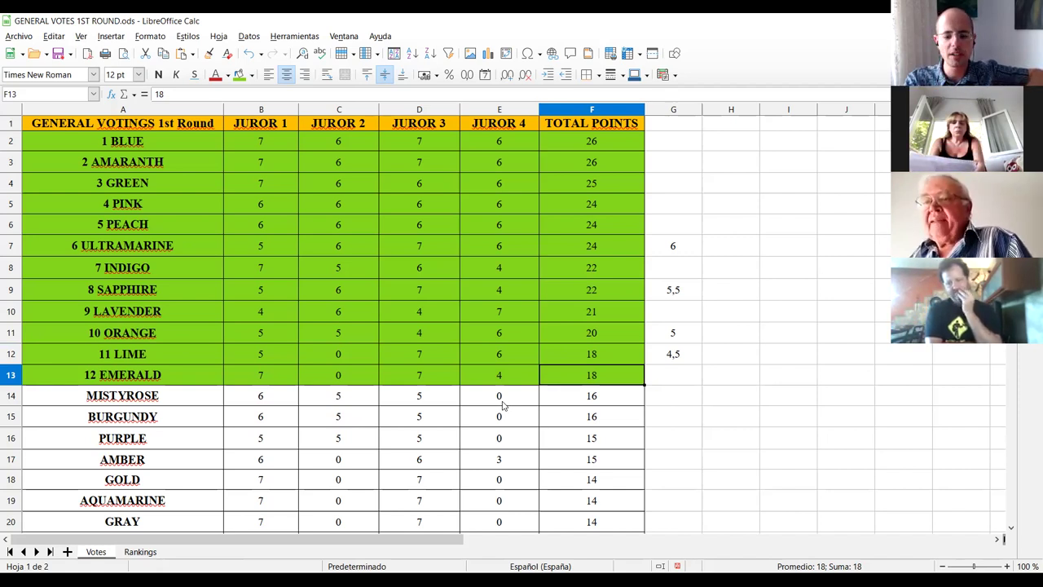
Go back up through the numbered names from 12 EMERALD to 1 BLUE to review the twelve selected entries.
key(Left)
key(Left)
key(Left)
key(Left)
key(Left)
key(Up)
key(Up)
key(Up)
key(Up)
key(Up)
key(Up)
key(Up)
key(Up)
key(Up)
key(Up)
key(Up)
key(Up)
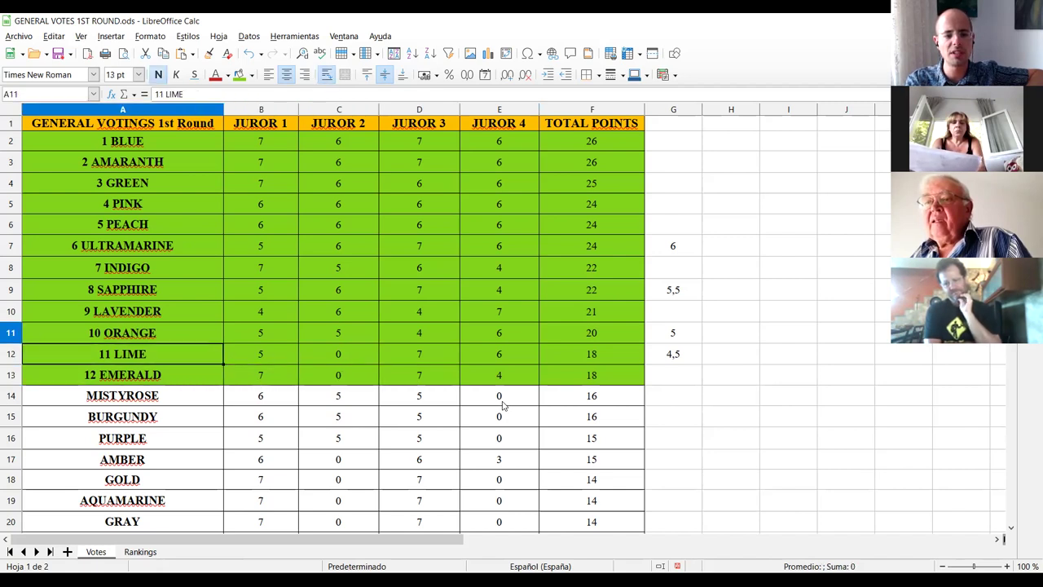
key(Down)
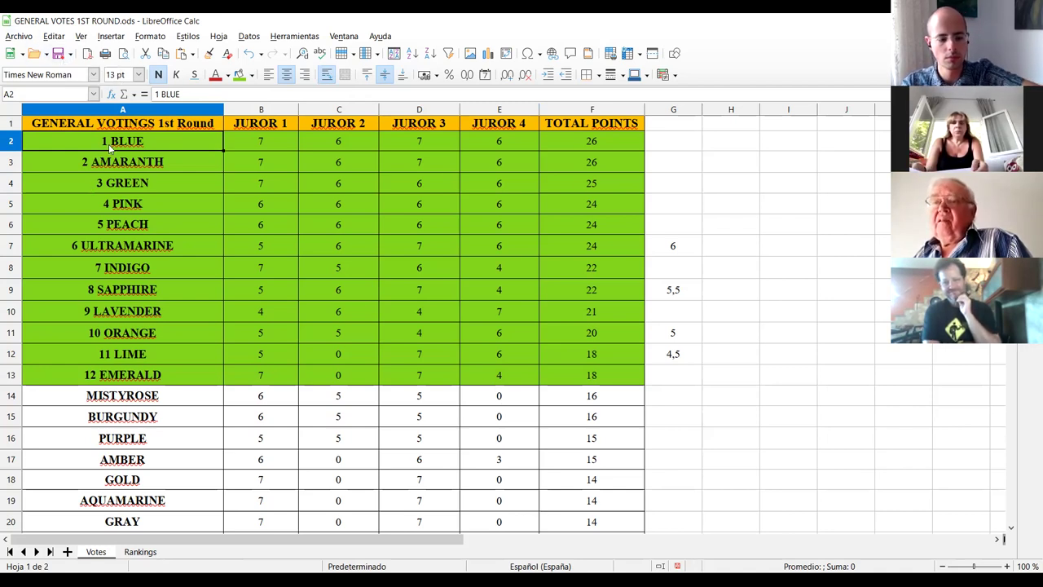
Copy the twelve green numbered names, 1 BLUE to 12 EMERALD, from the Votes sheet into the Rankings sheet's COLOR NAMES column beside ranks 1 to 12.
key(shift+Down)
key(shift+Down)
key(shift+Down)
key(shift+Down)
key(shift+Down)
key(shift+Down)
key(shift+Down)
key(shift+Down)
key(shift+Down)
key(shift+Down)
key(shift+Down)
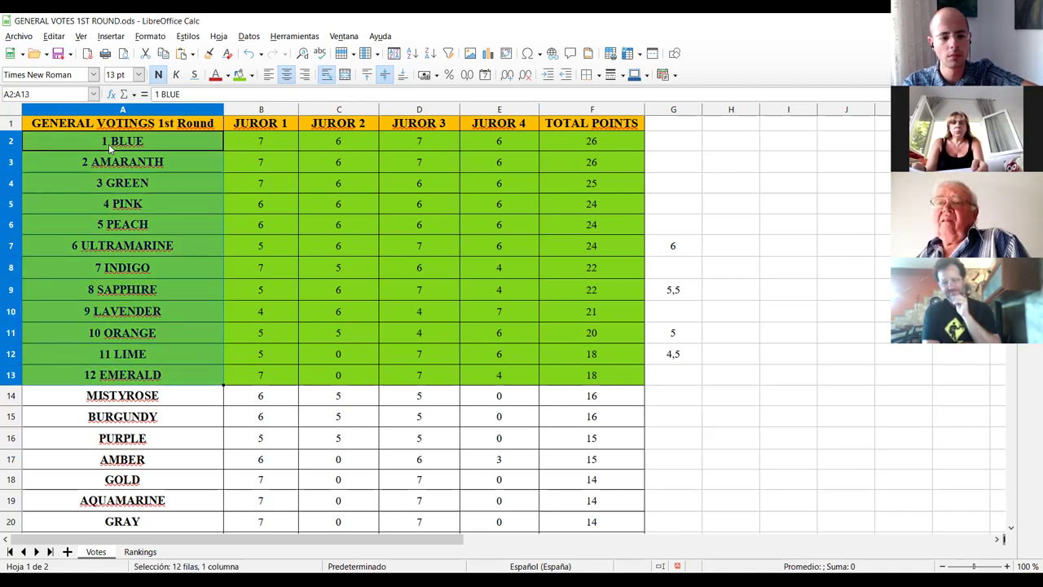
key(ctrl+c)
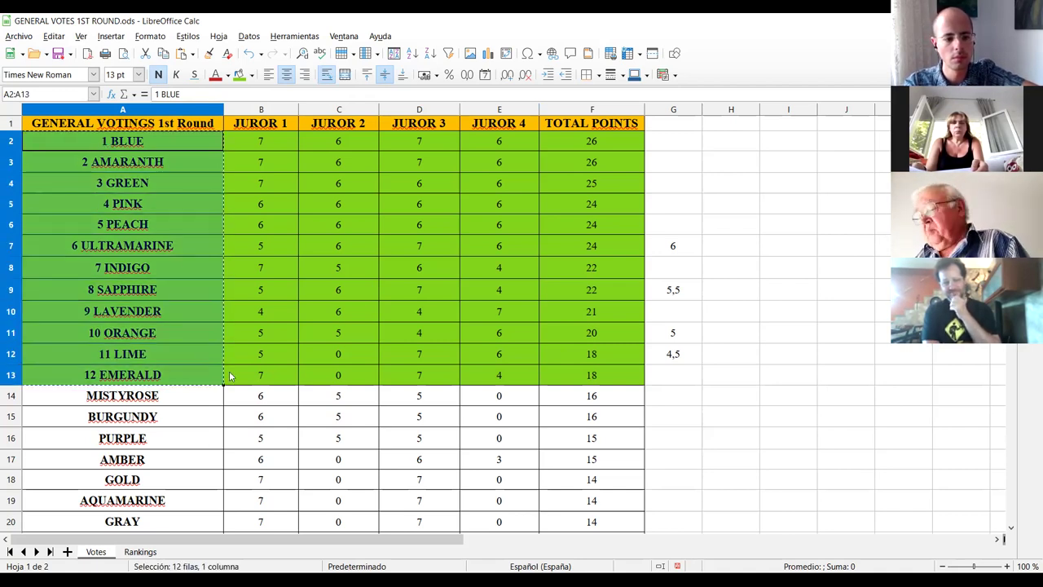
click(140, 551)
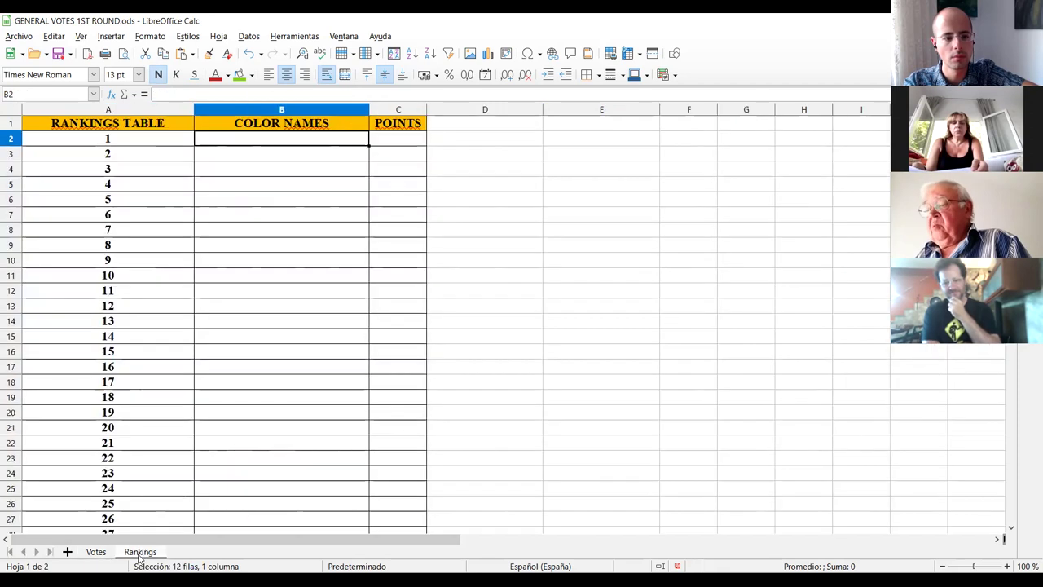
key(ctrl+v)
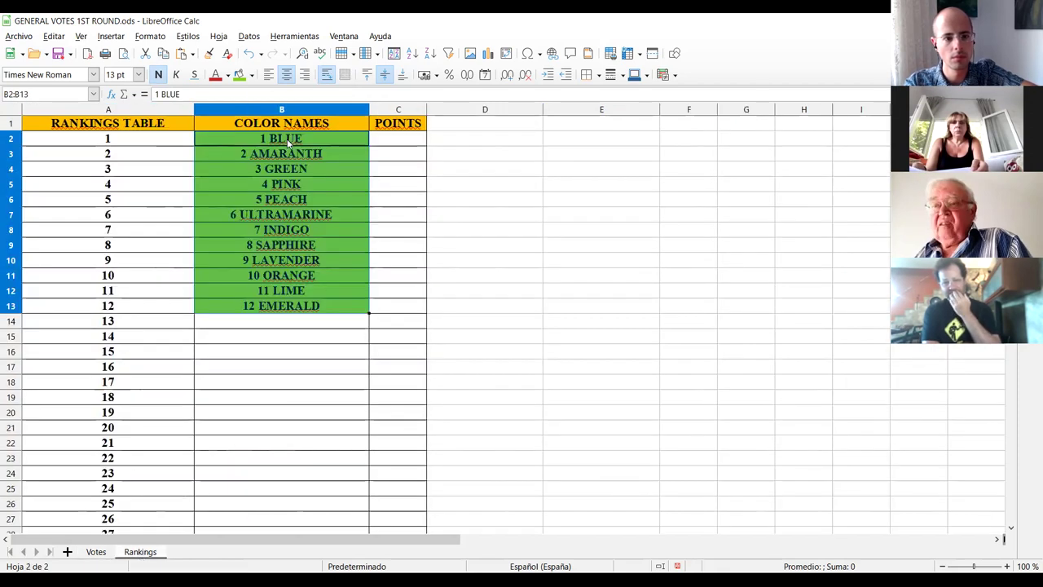
Copy the TOTAL POINTS of the twelve green entries from the Votes sheet into the POINTS column of the Rankings sheet, starting at rank 1.
click(96, 552)
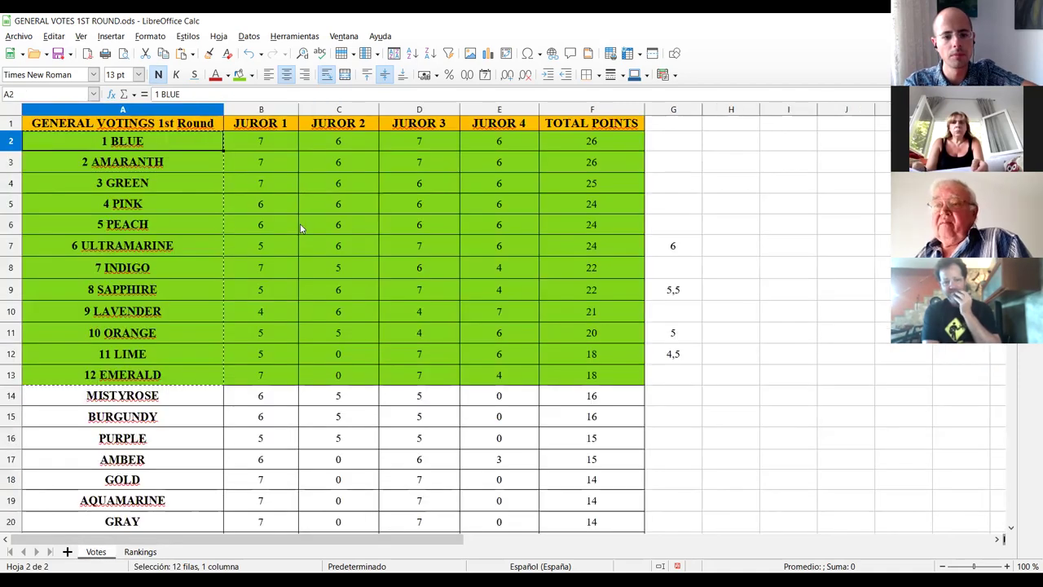
click(613, 146)
key(shift+Down)
key(shift+Down)
key(shift+Down)
key(shift+Down)
key(shift+Down)
key(shift+Down)
key(shift+Down)
key(shift+Down)
key(shift+Down)
key(shift+Down)
key(shift+Down)
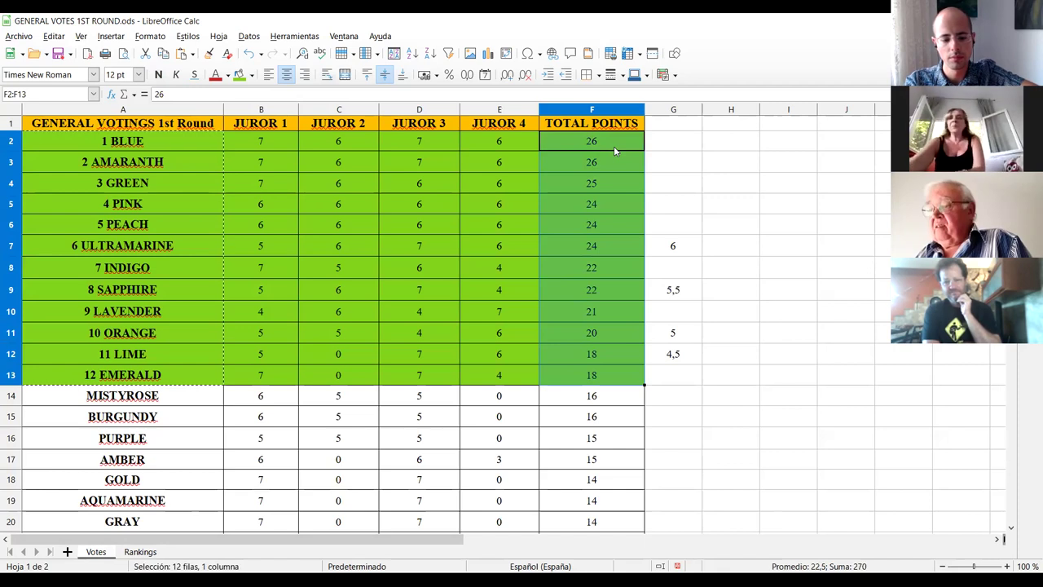
key(ctrl+c)
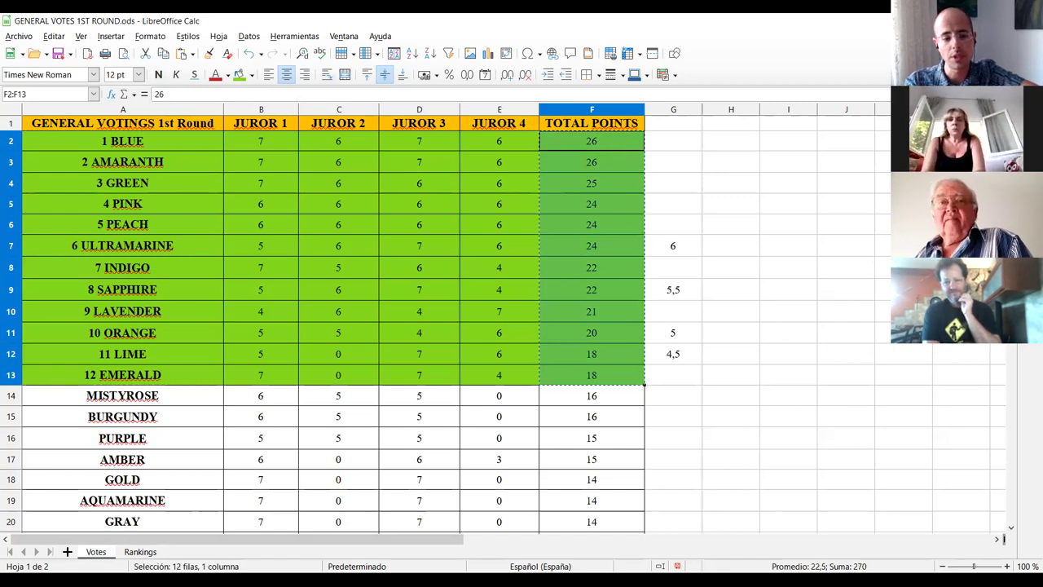
click(140, 552)
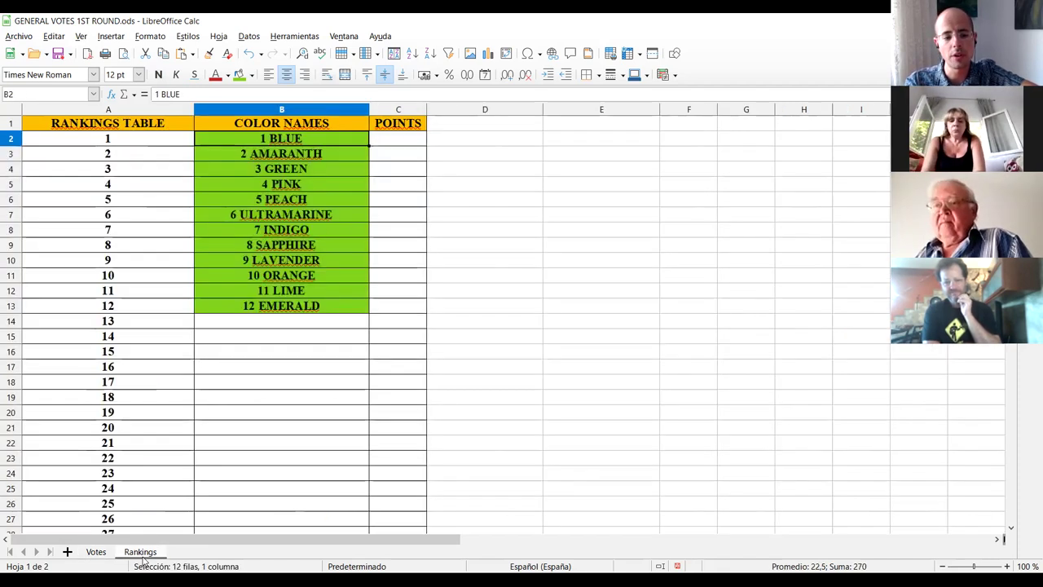
click(394, 145)
key(ctrl+v)
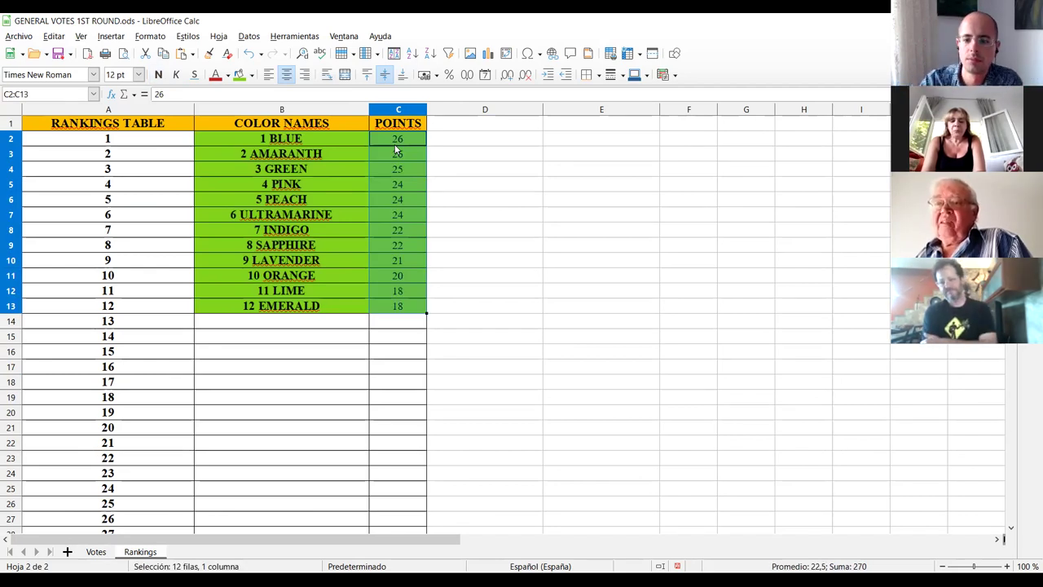
click(615, 248)
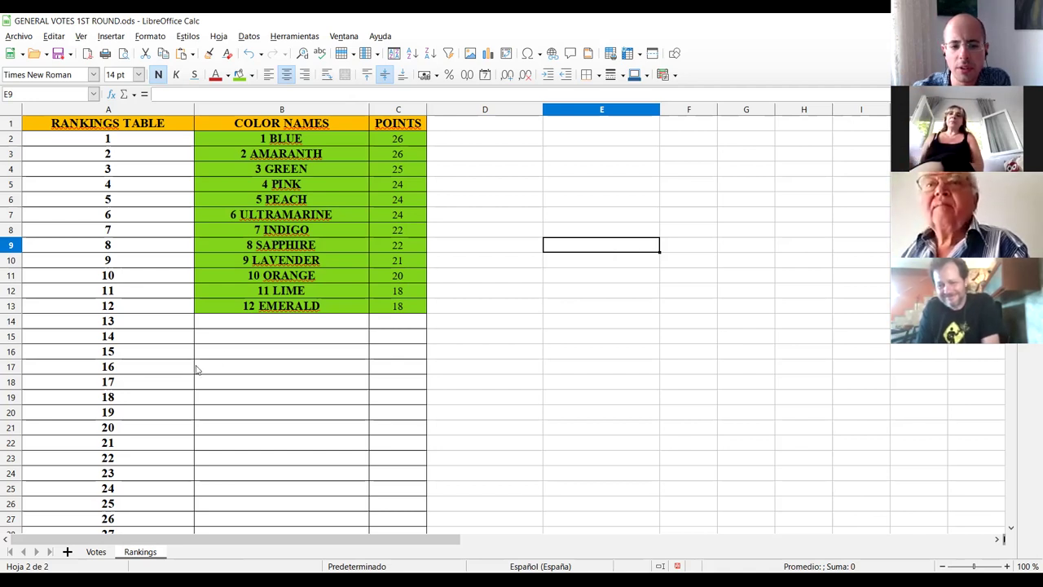
click(327, 286)
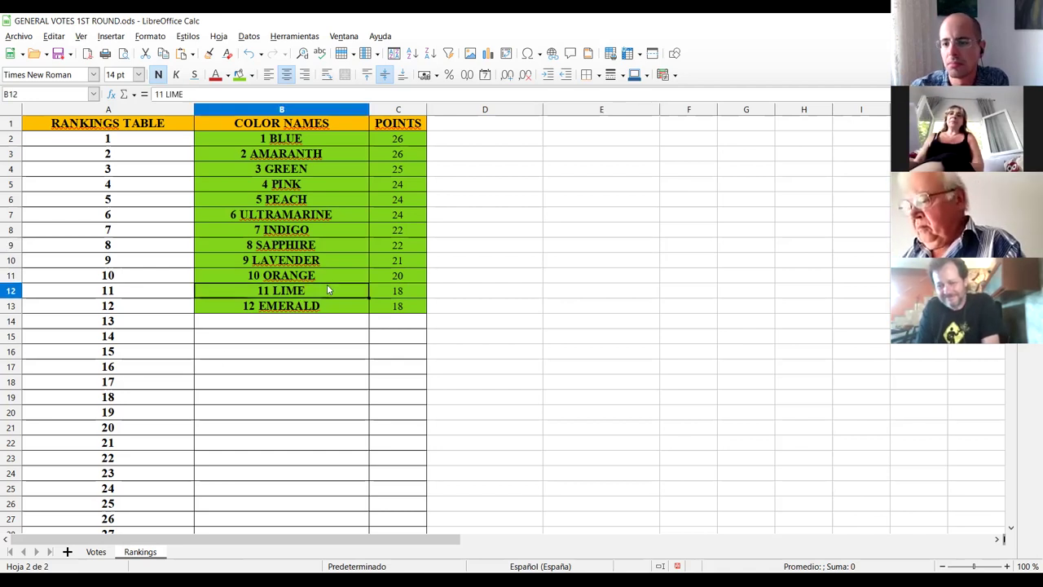
click(337, 235)
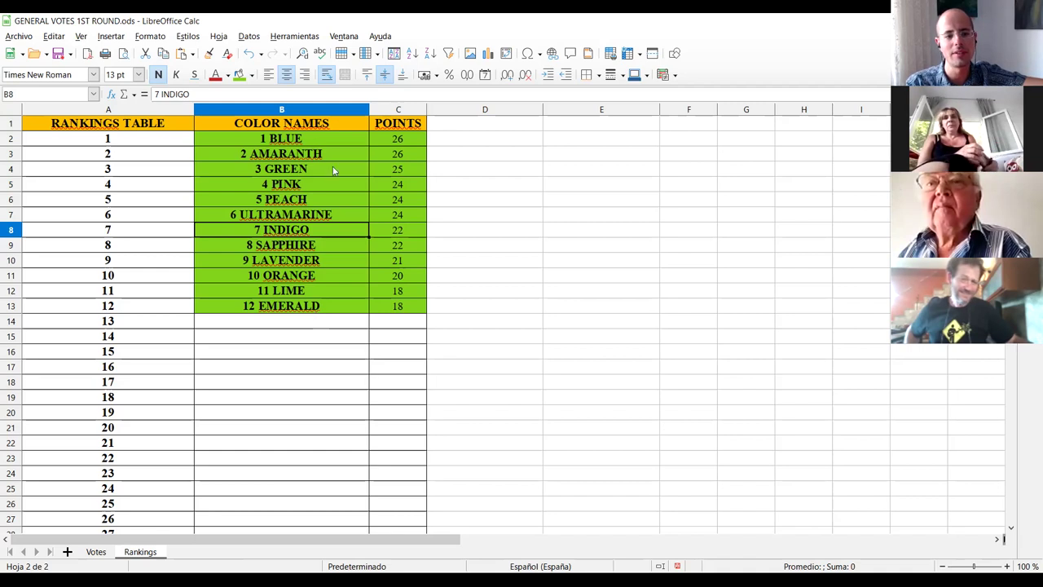
click(276, 325)
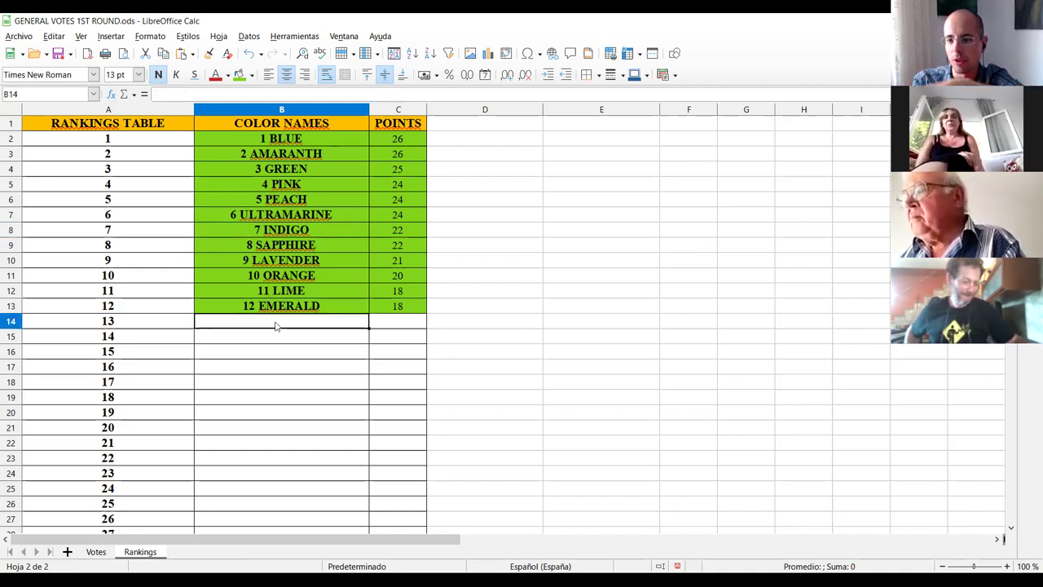